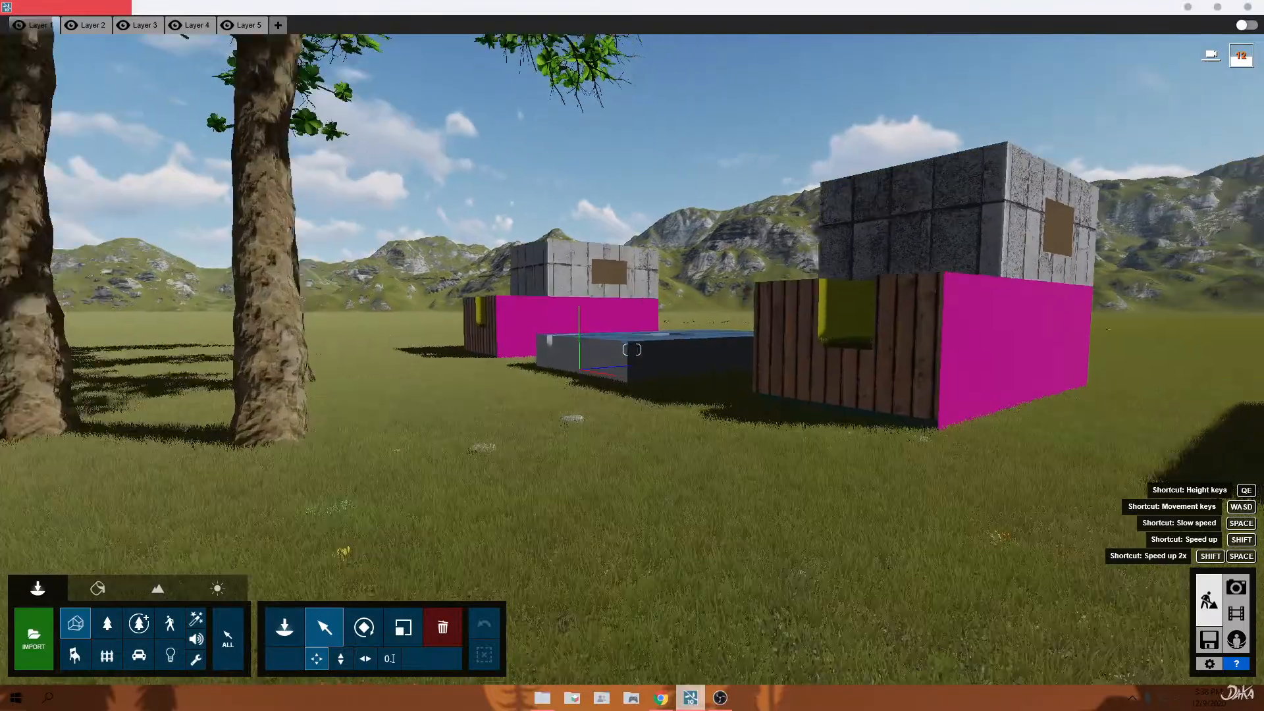
Fly around the container buildings to examine their arrangement and the open-topped slab between them.
{"action": "key", "text": "s"}
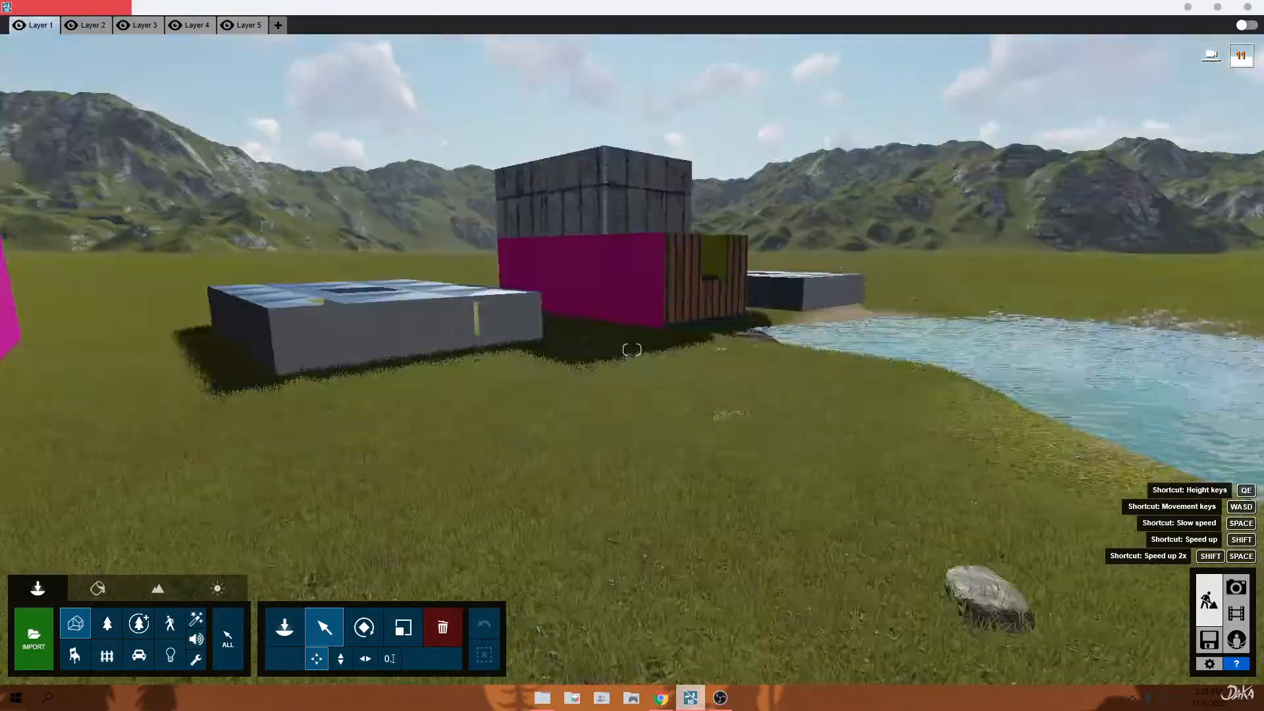
{"action": "key", "text": "s"}
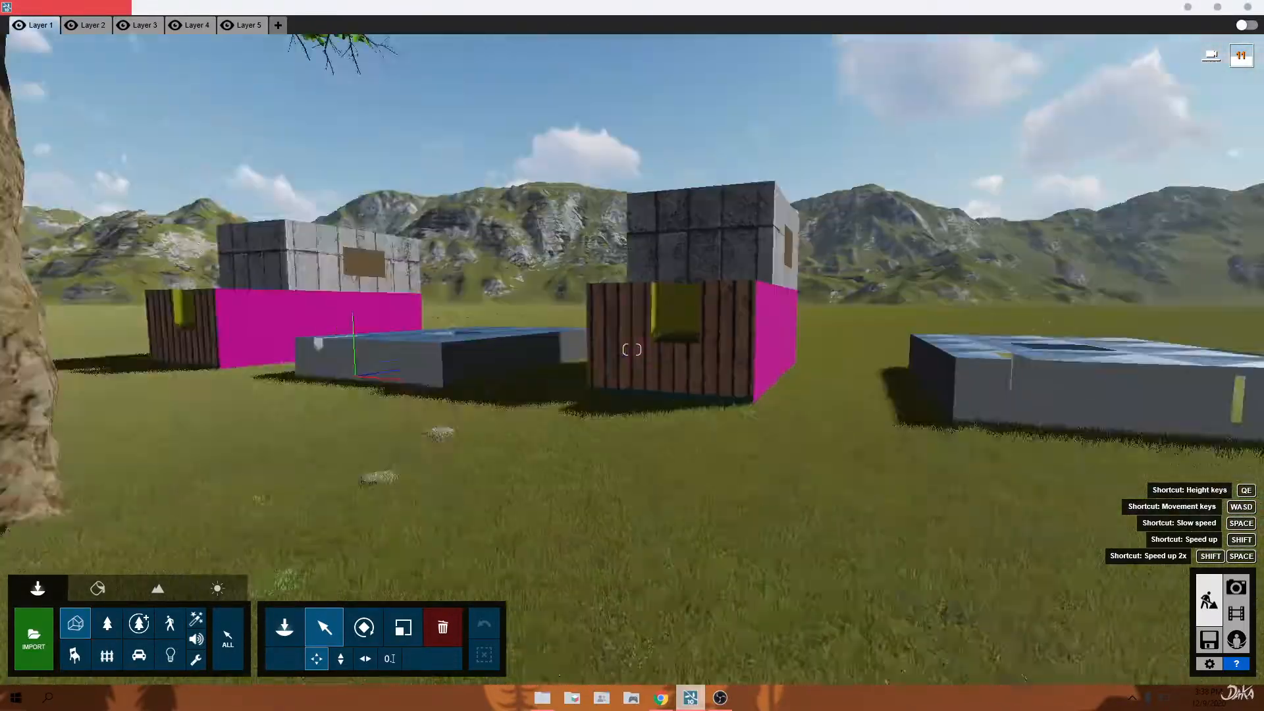
{"action": "key", "text": "w"}
{"action": "key", "text": "q"}
{"action": "key", "text": "w"}
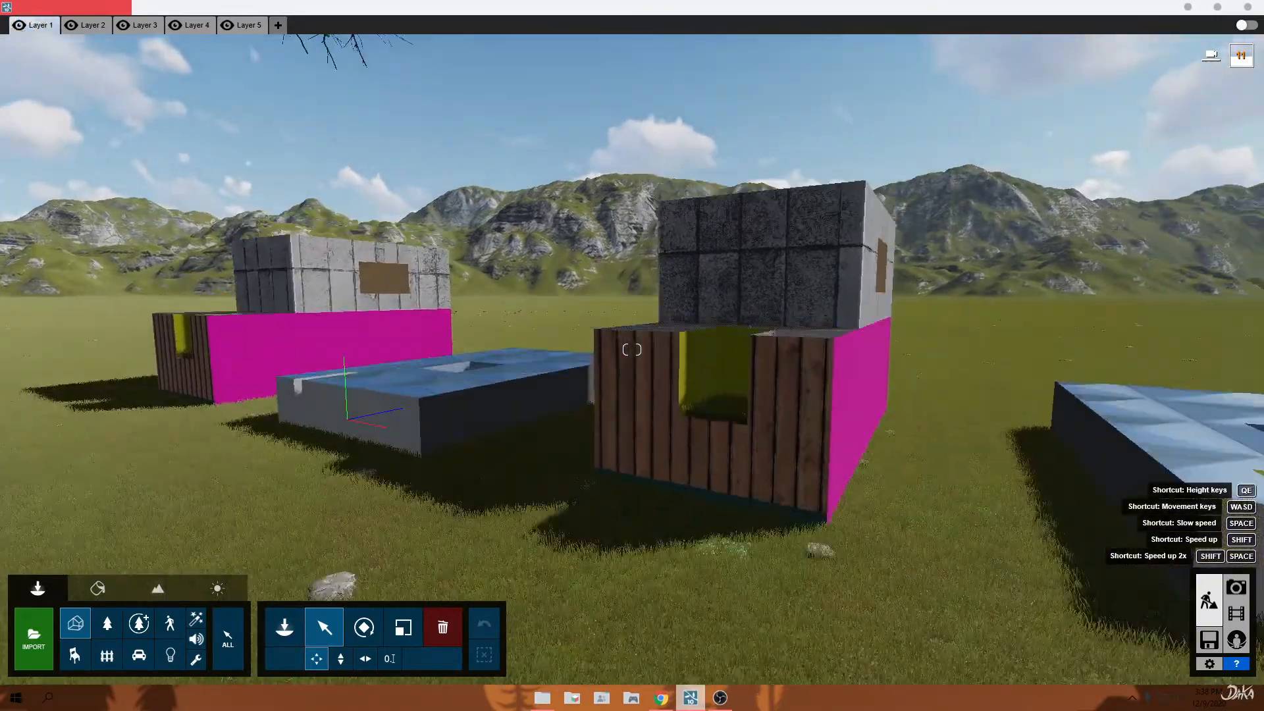
{"action": "key", "text": "w"}
{"action": "key", "text": "q"}
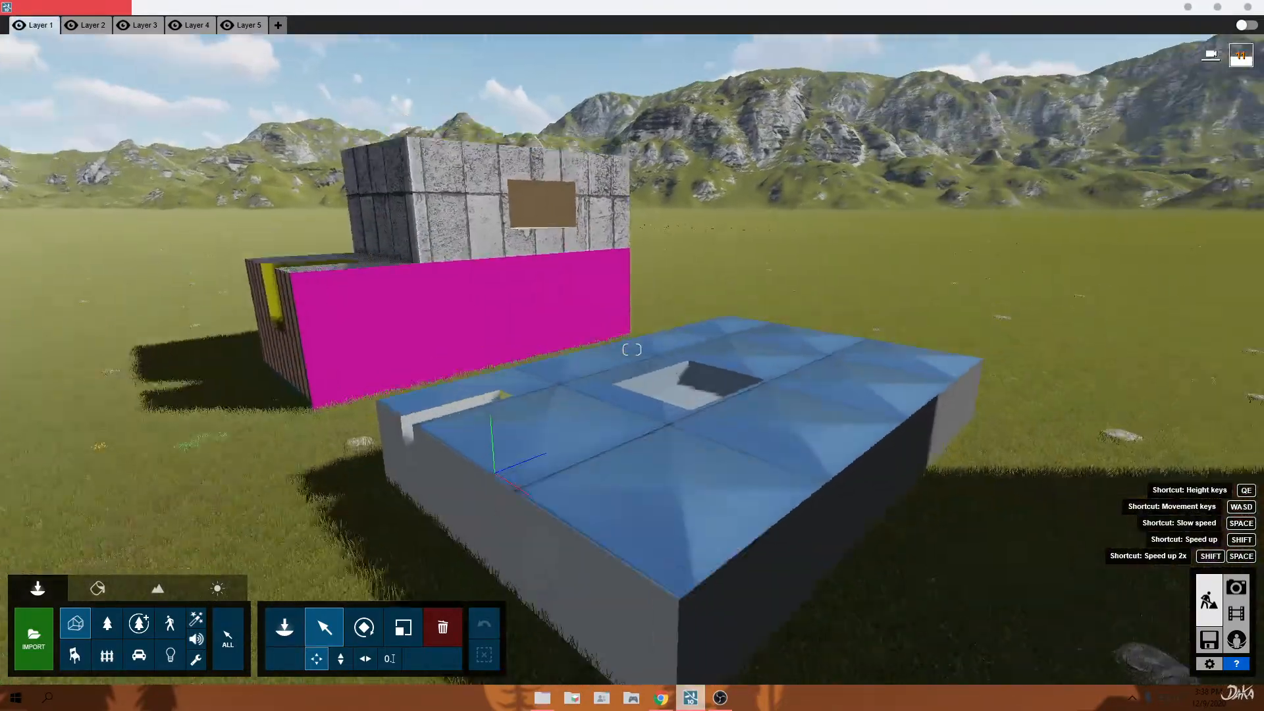
{"action": "left_click", "coordinate": [520, 308]}
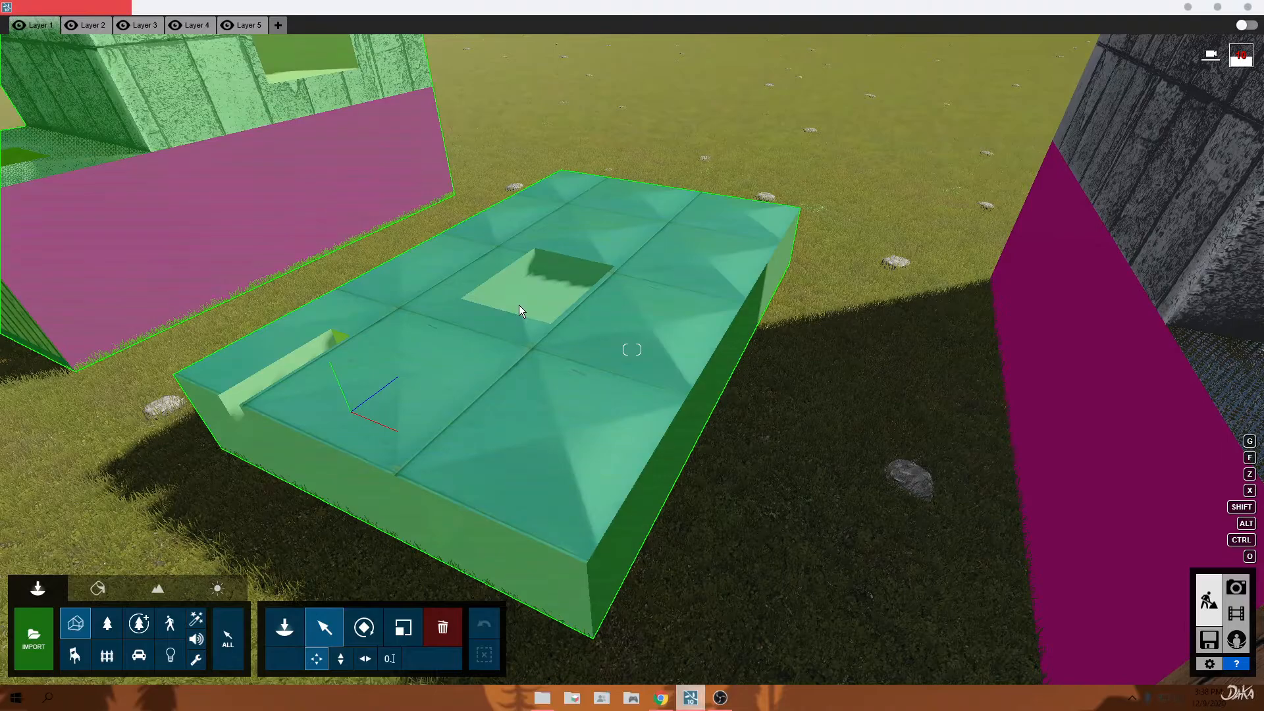
{"action": "right_click_drag", "start_coordinate": [343, 368], "coordinate": [573, 362]}
{"action": "key", "text": "a"}
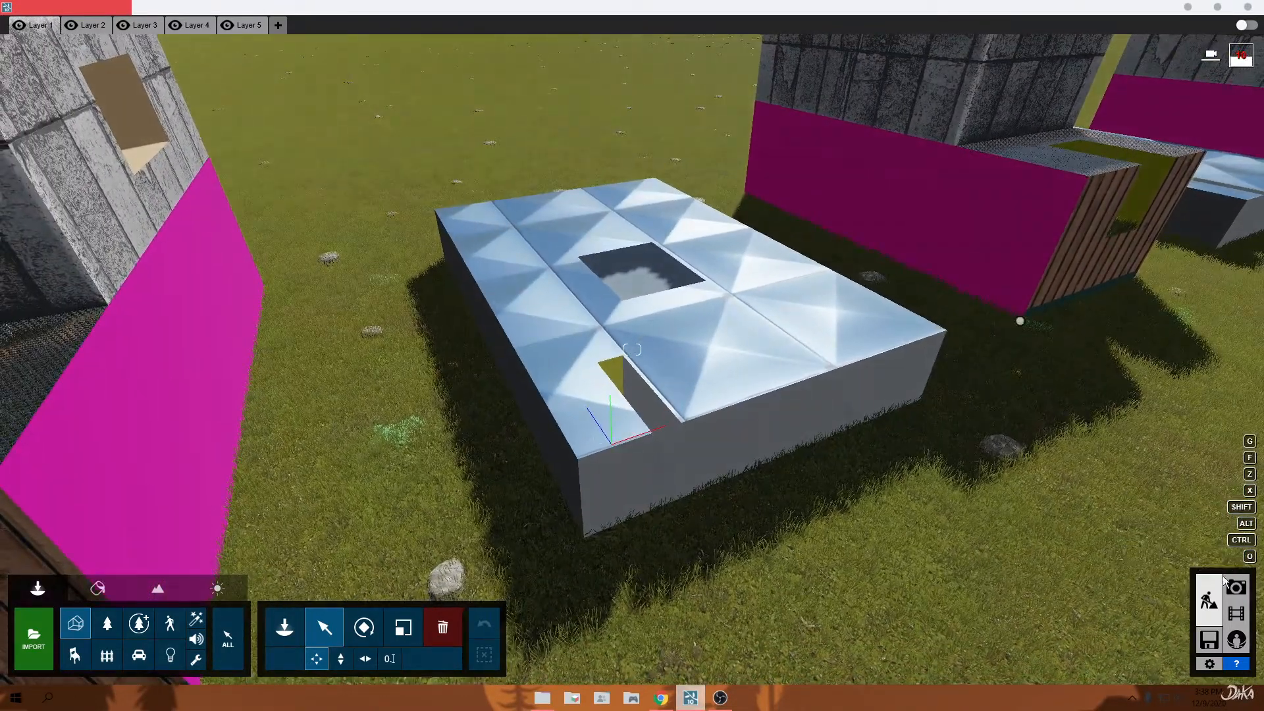
Switch to Photo mode and remove the photo stored in slot 1.
{"action": "left_click", "coordinate": [1235, 586]}
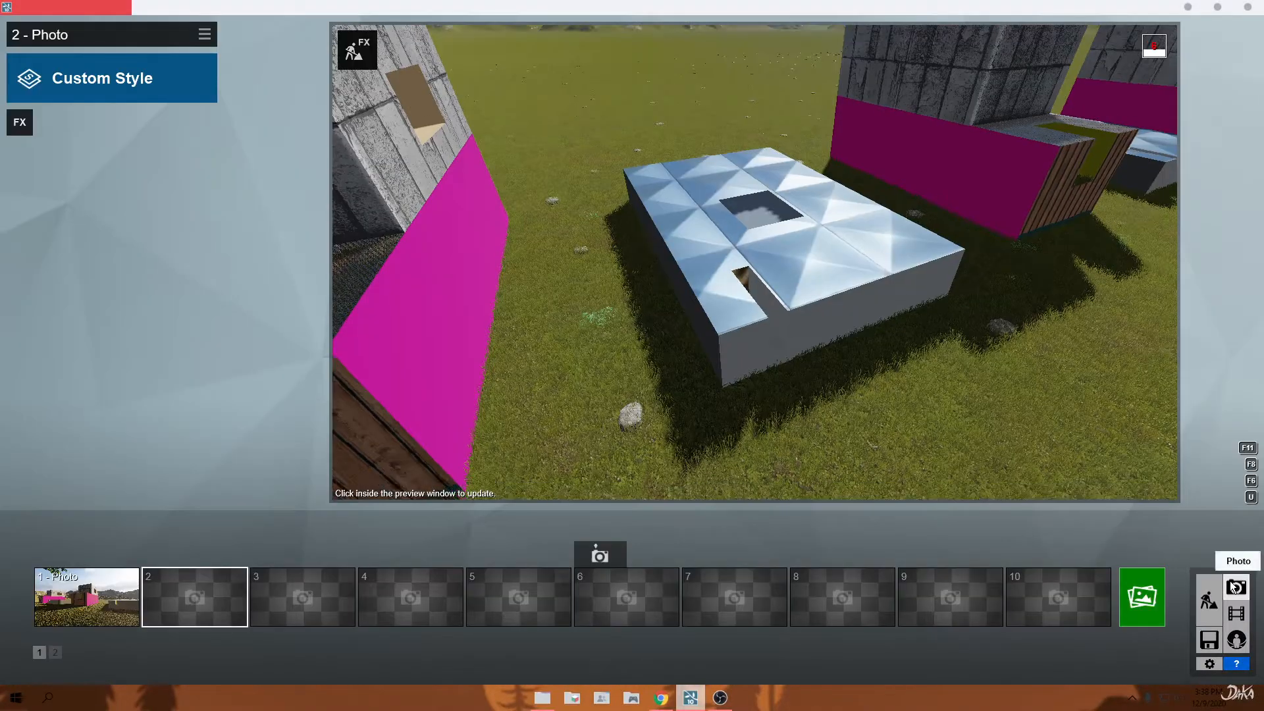
{"action": "mouse_move", "coordinate": [106, 585]}
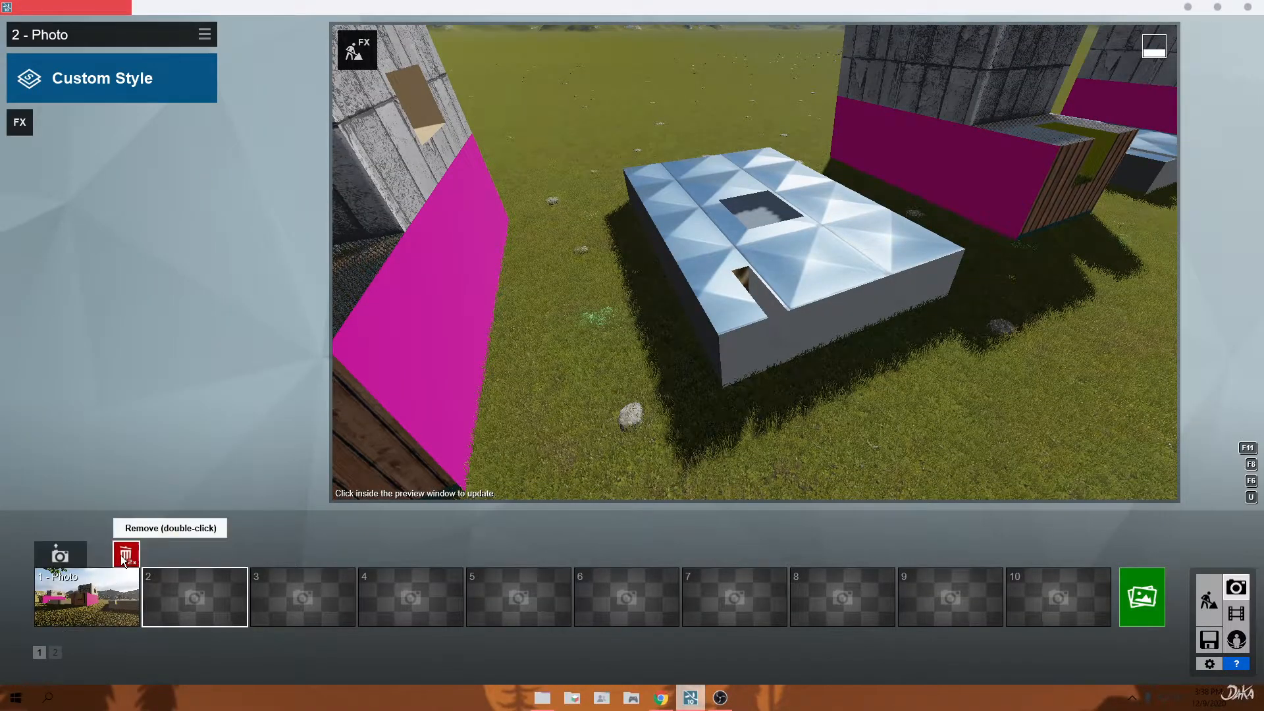
{"action": "left_click", "coordinate": [103, 580]}
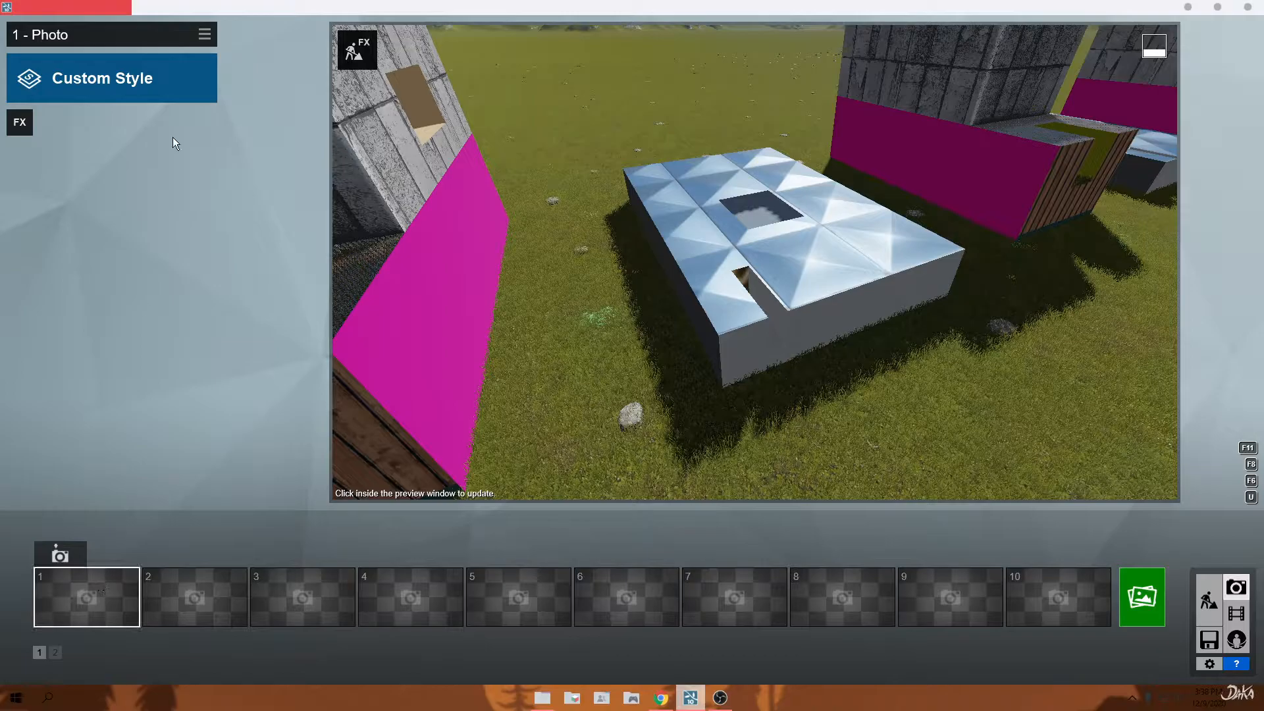
Go back to Build mode to look over the buildings from above, and return to Photo mode.
{"action": "right_click_drag", "start_coordinate": [906, 327], "coordinate": [856, 311]}
{"action": "key", "text": "s"}
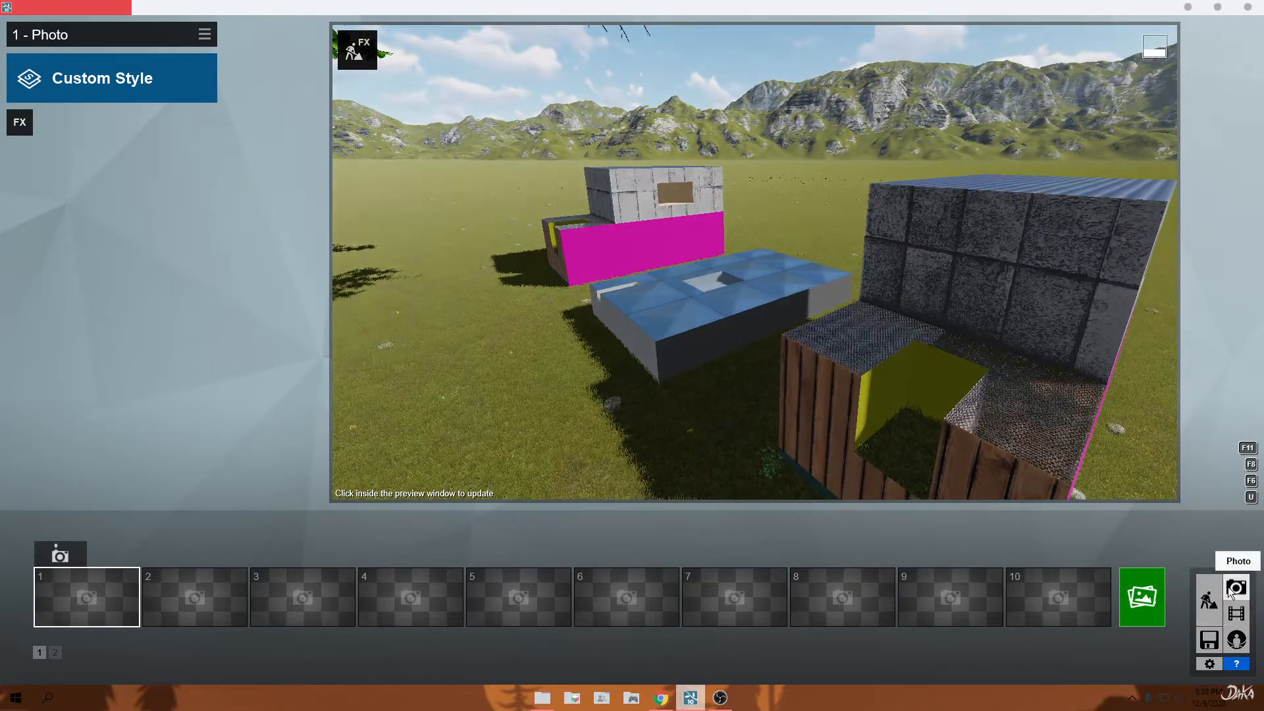
{"action": "left_click", "coordinate": [1207, 598]}
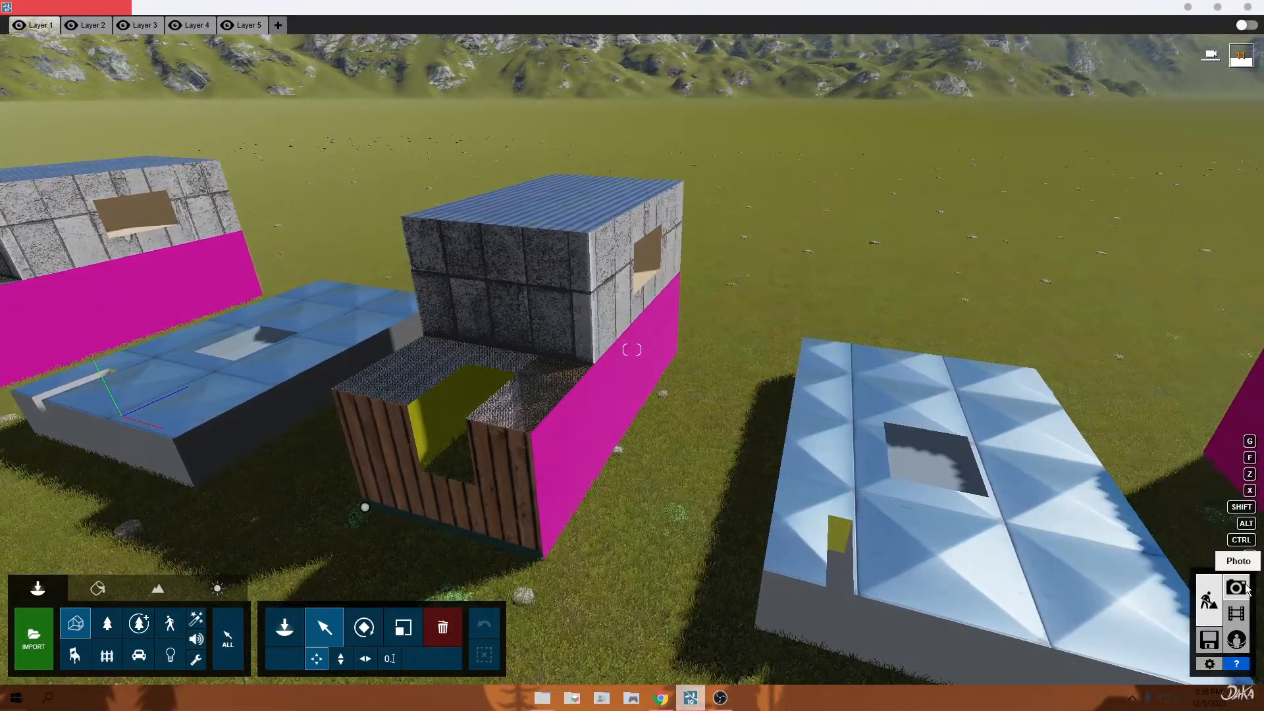
{"action": "left_click", "coordinate": [1246, 588]}
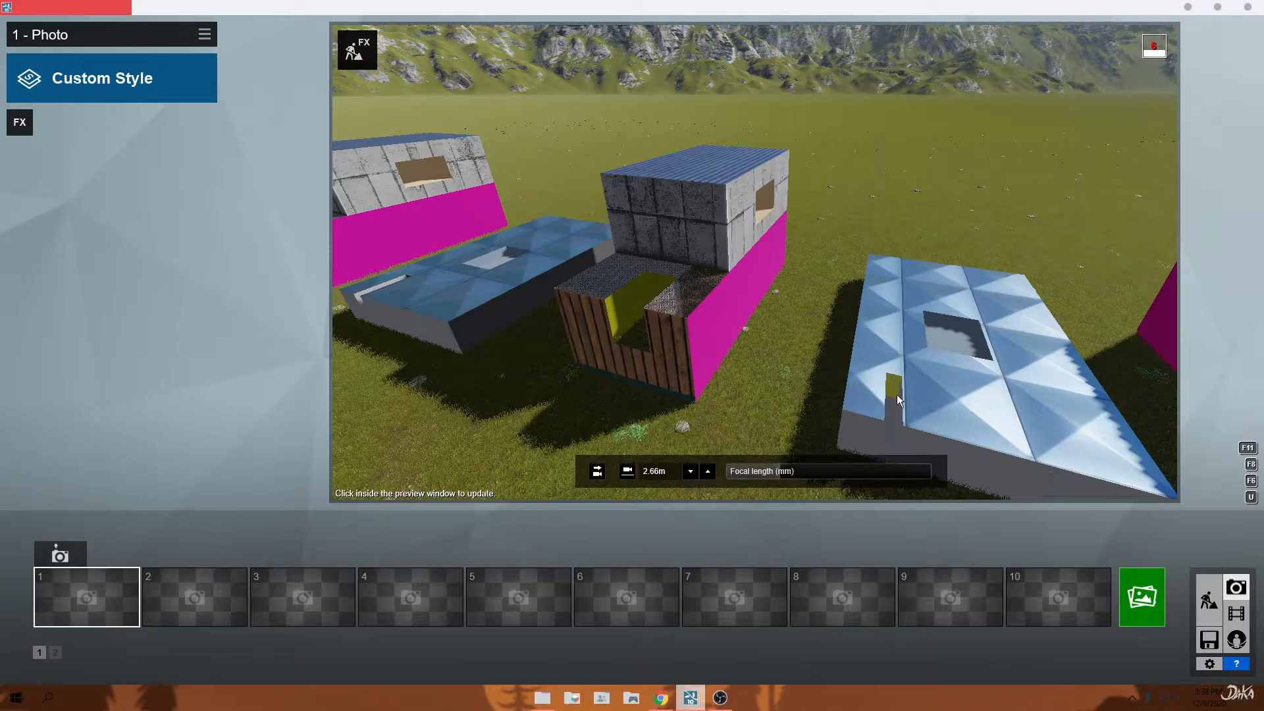
Bring the camera down to about 0.55 m beside the grey slab and align it to horizontal eye level.
{"action": "right_click_drag", "start_coordinate": [993, 378], "coordinate": [961, 268]}
{"action": "key", "text": "s"}
{"action": "key", "text": "e"}
{"action": "key", "text": "w"}
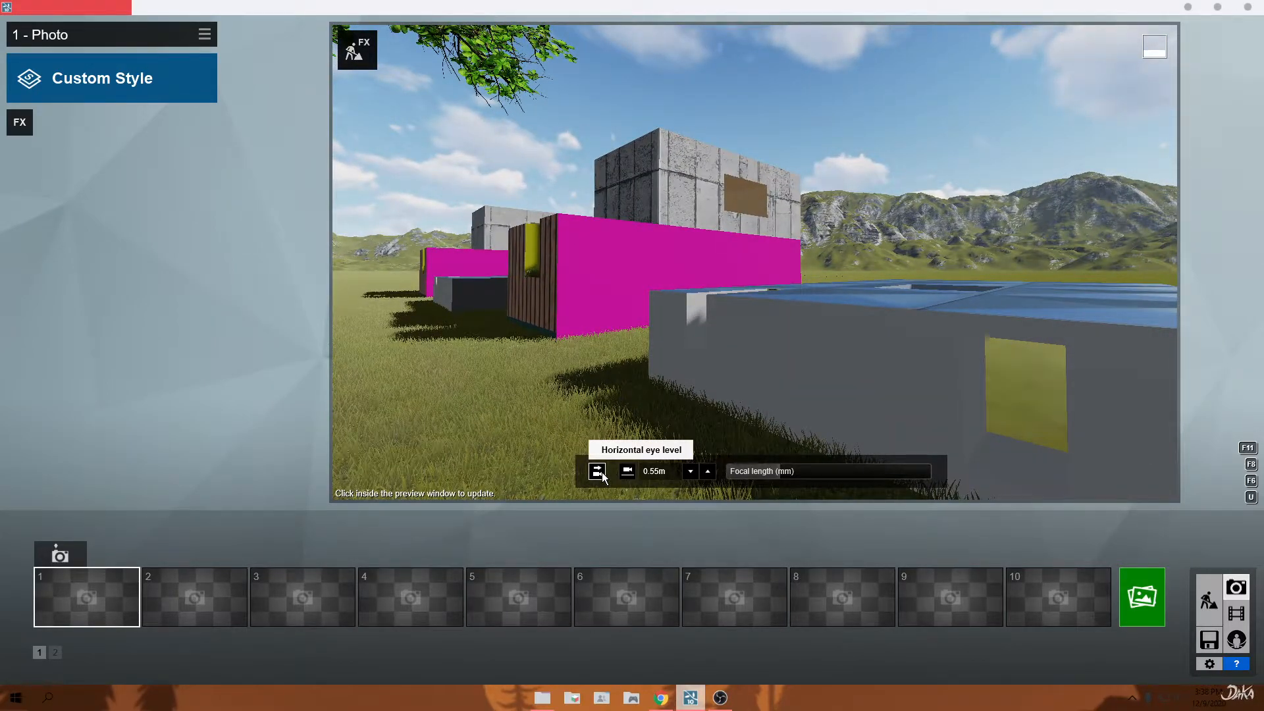
{"action": "left_click", "coordinate": [597, 471]}
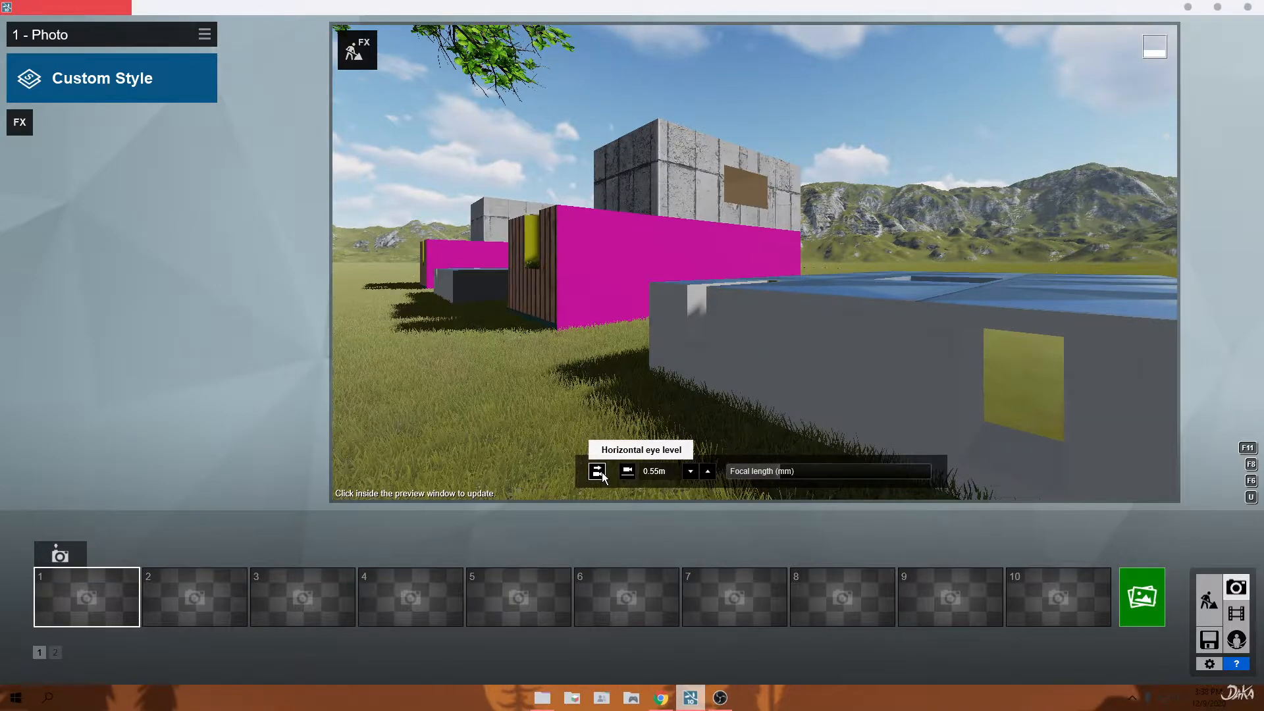
{"action": "right_click_drag", "start_coordinate": [556, 315], "coordinate": [635, 303]}
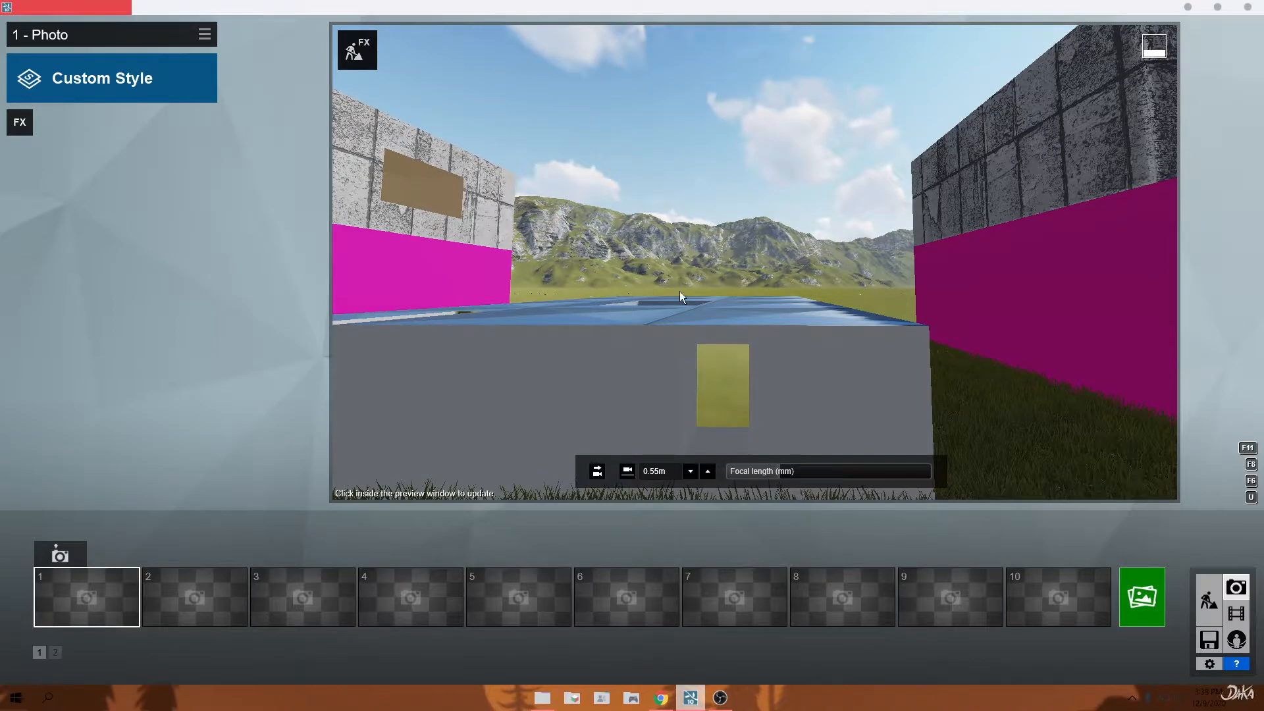
{"action": "left_click", "coordinate": [602, 474]}
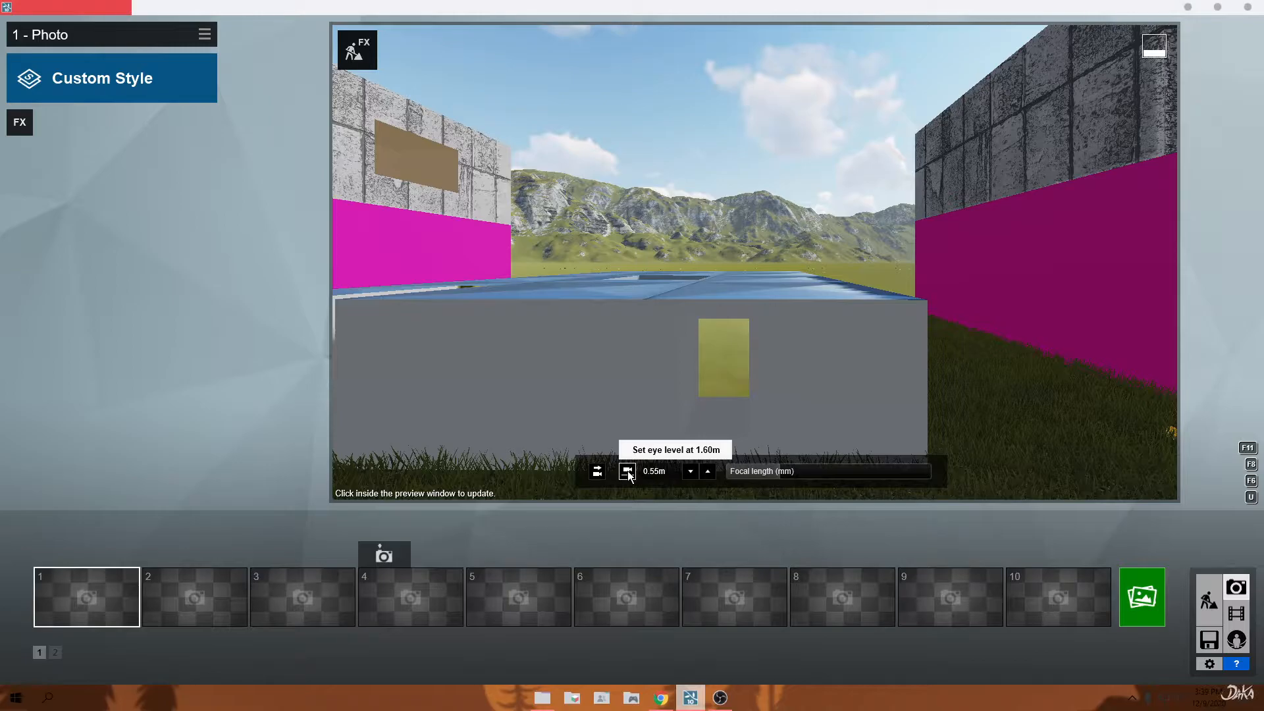
Set the camera's eye level at 1.60 m, back away from the buildings and lower the camera to 1.40 m.
{"action": "left_click", "coordinate": [627, 472]}
{"action": "key", "text": "s"}
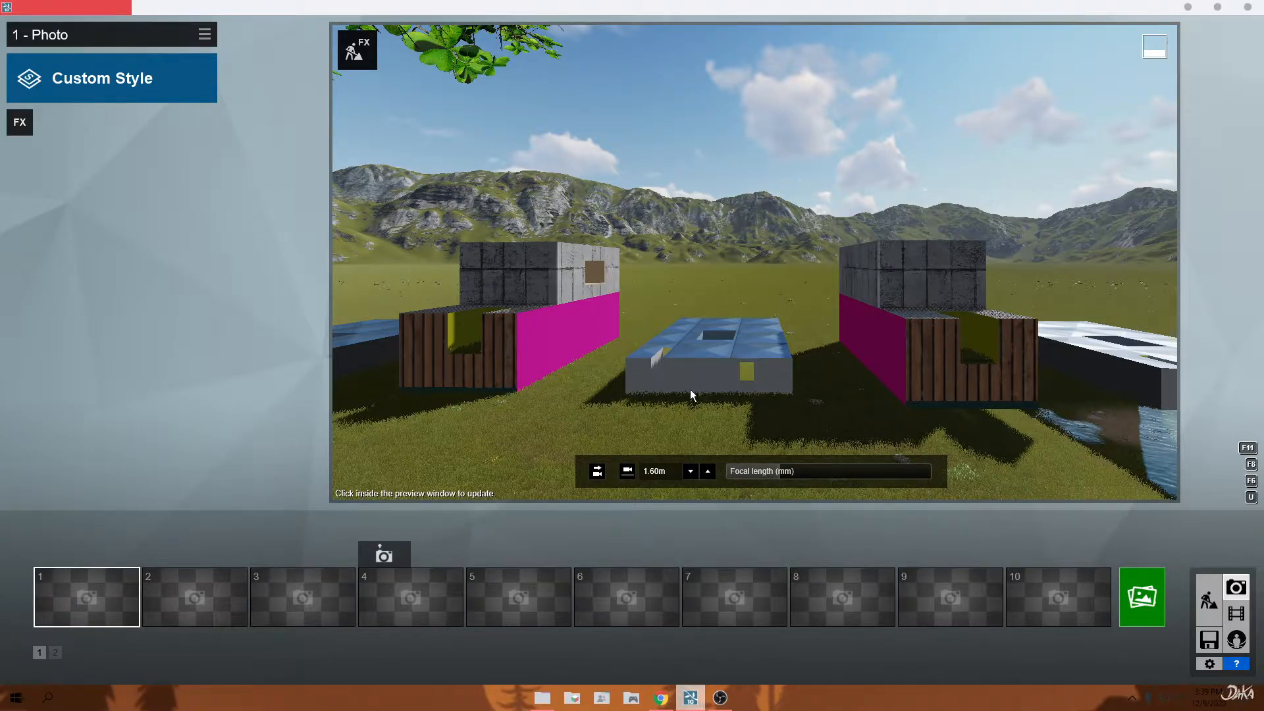
{"action": "left_click", "coordinate": [698, 474]}
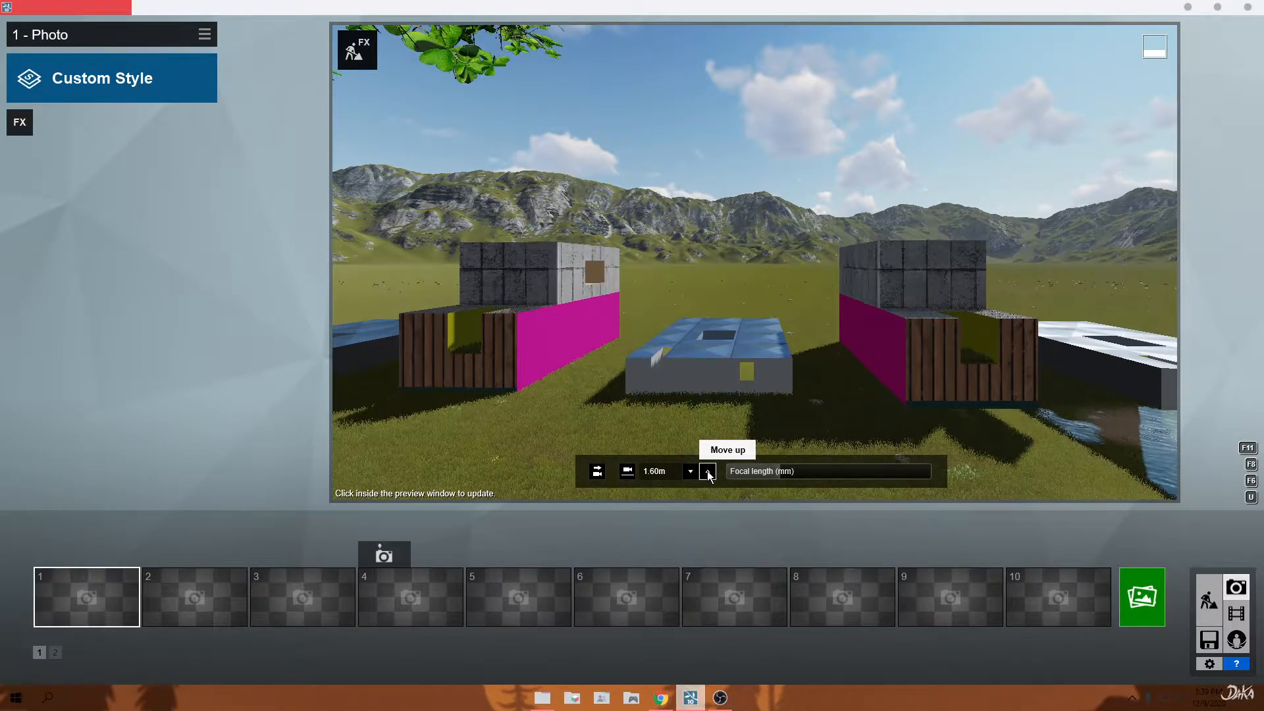
{"action": "left_click", "coordinate": [694, 472]}
{"action": "left_click", "coordinate": [694, 472]}
{"action": "left_click", "coordinate": [694, 472]}
{"action": "left_click", "coordinate": [694, 472]}
{"action": "left_click", "coordinate": [694, 472]}
{"action": "left_click", "coordinate": [694, 472]}
{"action": "left_click", "coordinate": [693, 472]}
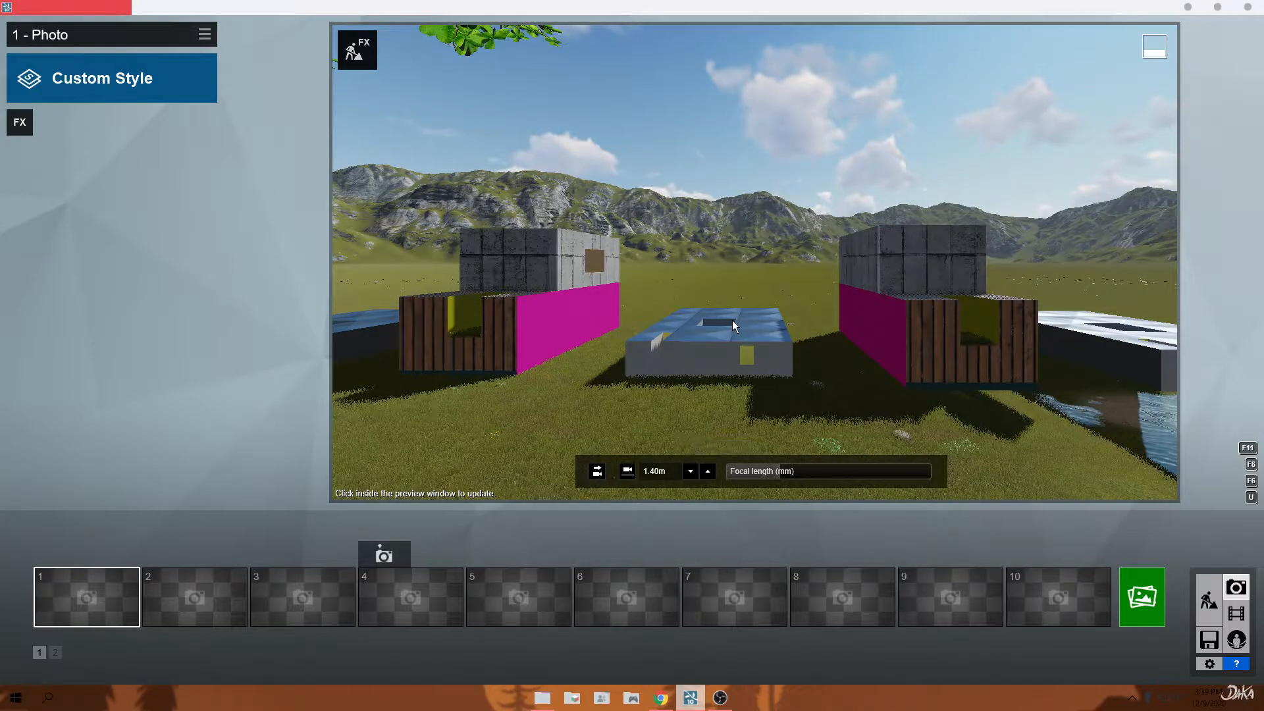
Check different camera heights and distances in front of the buildings, down to about 0.68 m.
{"action": "key", "text": "q"}
{"action": "key", "text": "e"}
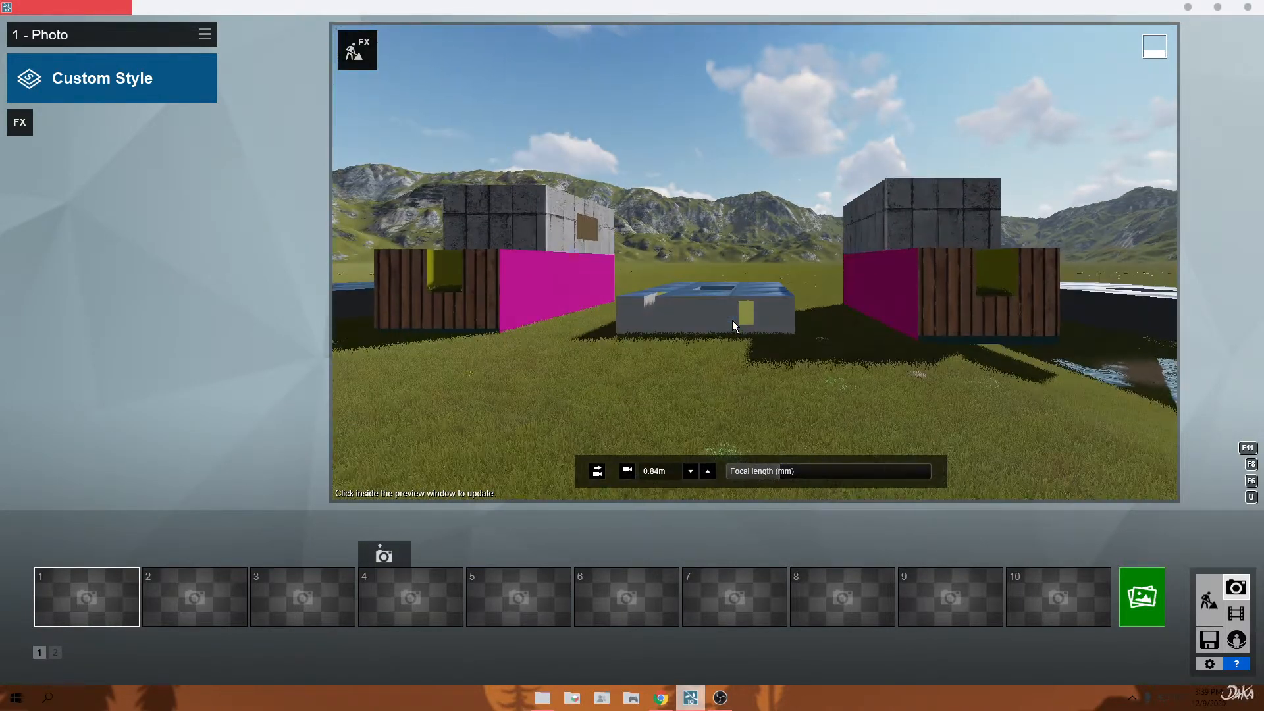
{"action": "key", "text": "s"}
{"action": "key", "text": "d"}
{"action": "key", "text": "w"}
{"action": "key", "text": "a"}
{"action": "key", "text": "s"}
{"action": "key", "text": "d"}
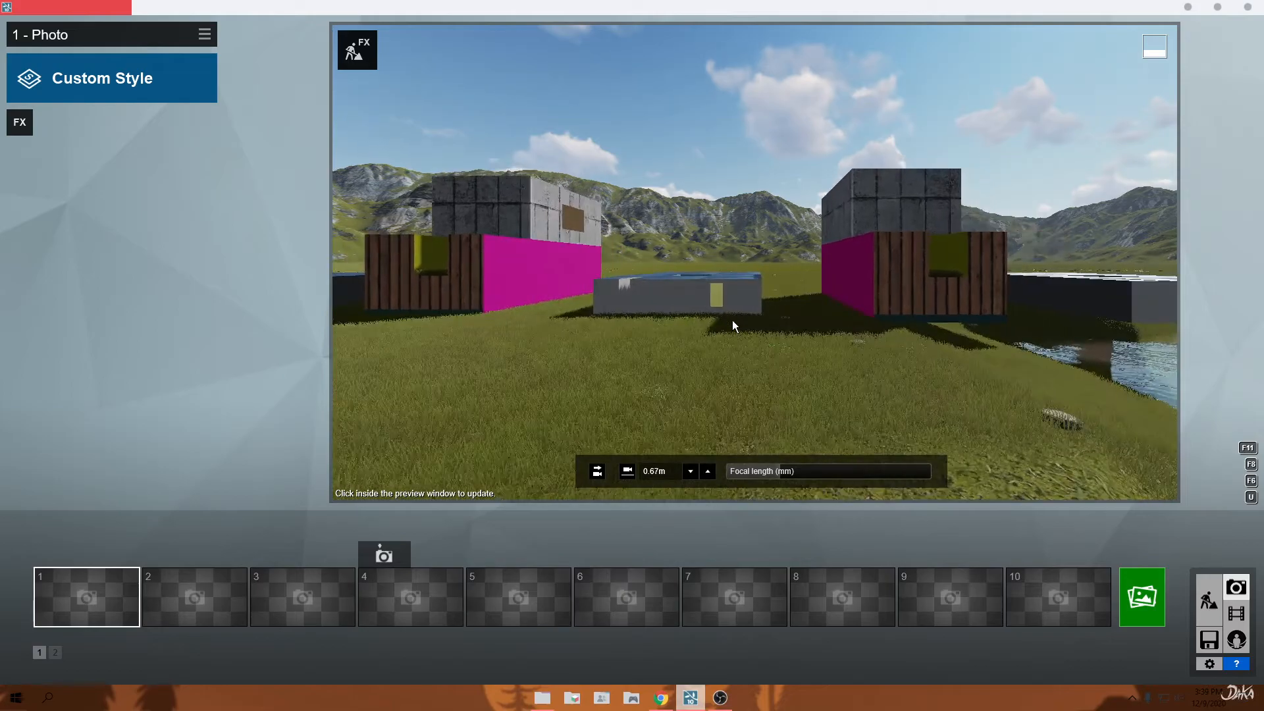
{"action": "key", "text": "w"}
{"action": "key", "text": "q"}
{"action": "key", "text": "e"}
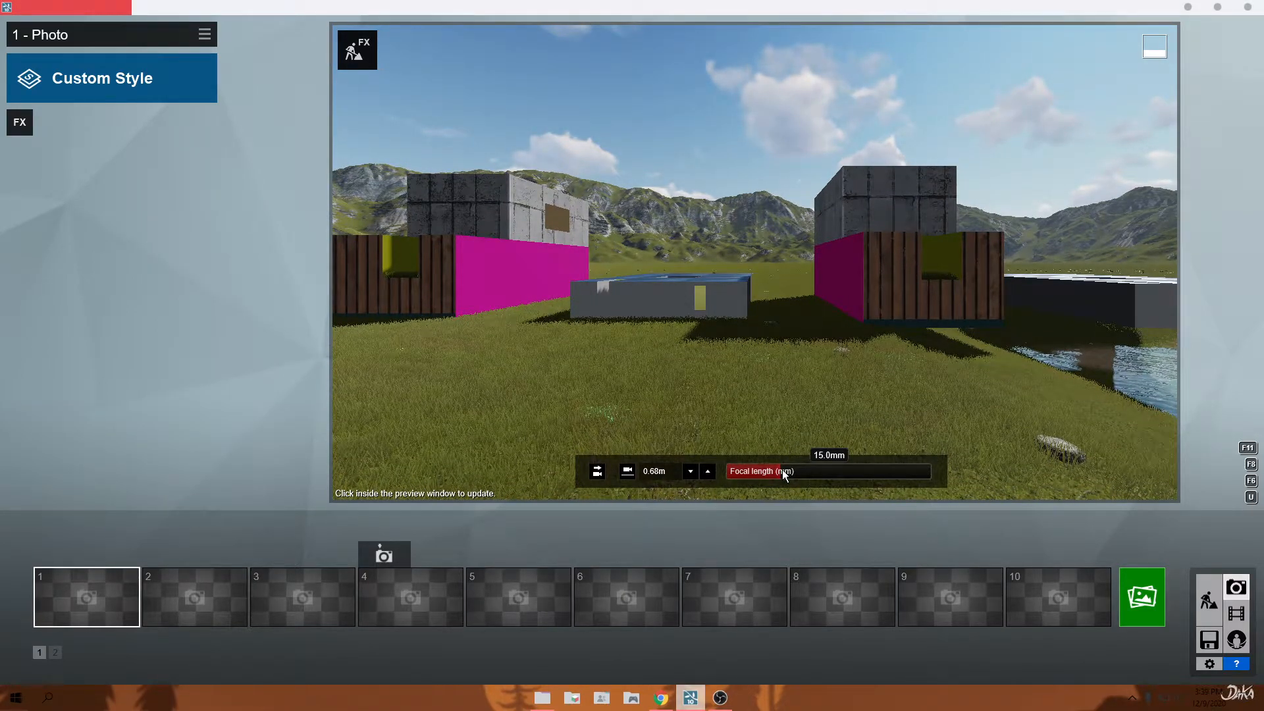
Try different focal lengths on the camera, set it to 15 mm and update the preview.
{"action": "left_click", "coordinate": [782, 471]}
{"action": "mouse_move", "coordinate": [782, 469]}
{"action": "left_mouse_down"}
{"action": "mouse_move", "coordinate": [828, 468]}
{"action": "mouse_move", "coordinate": [757, 468]}
{"action": "left_mouse_up"}
{"action": "right_click_drag", "start_coordinate": [757, 468], "coordinate": [809, 471]}
{"action": "left_click_drag", "start_coordinate": [810, 472], "coordinate": [784, 469]}
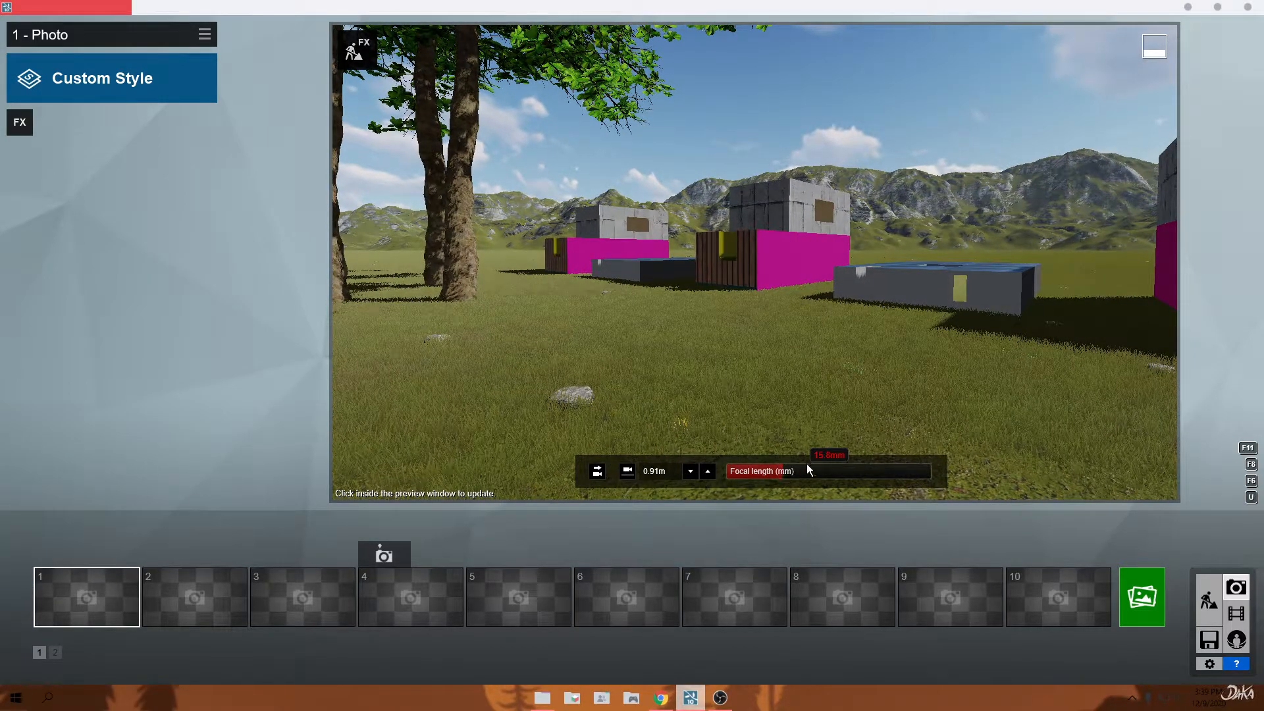
{"action": "left_click", "coordinate": [776, 473]}
{"action": "left_click_drag", "start_coordinate": [775, 472], "coordinate": [781, 472]}
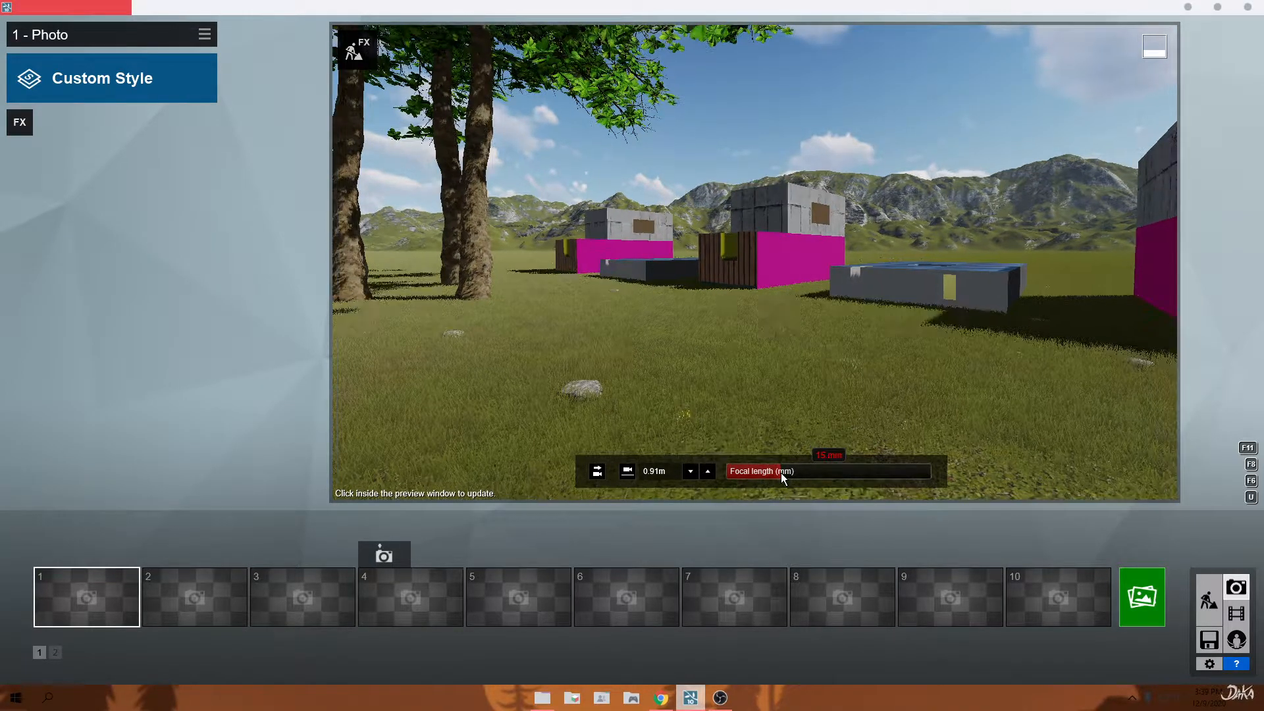
{"action": "type", "text": "15"}
{"action": "left_click", "coordinate": [745, 373]}
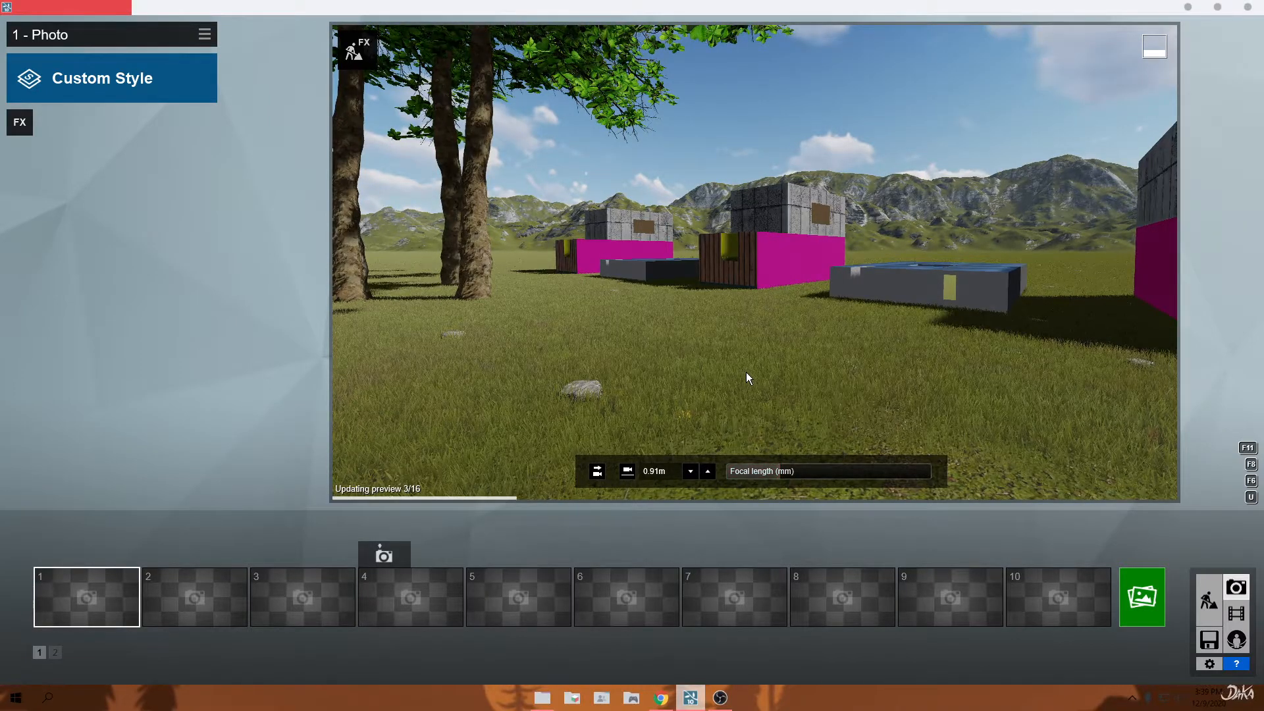
Set the focal length to 27 mm, then level the camera at the 1.60 m eye level.
{"action": "left_click", "coordinate": [787, 470]}
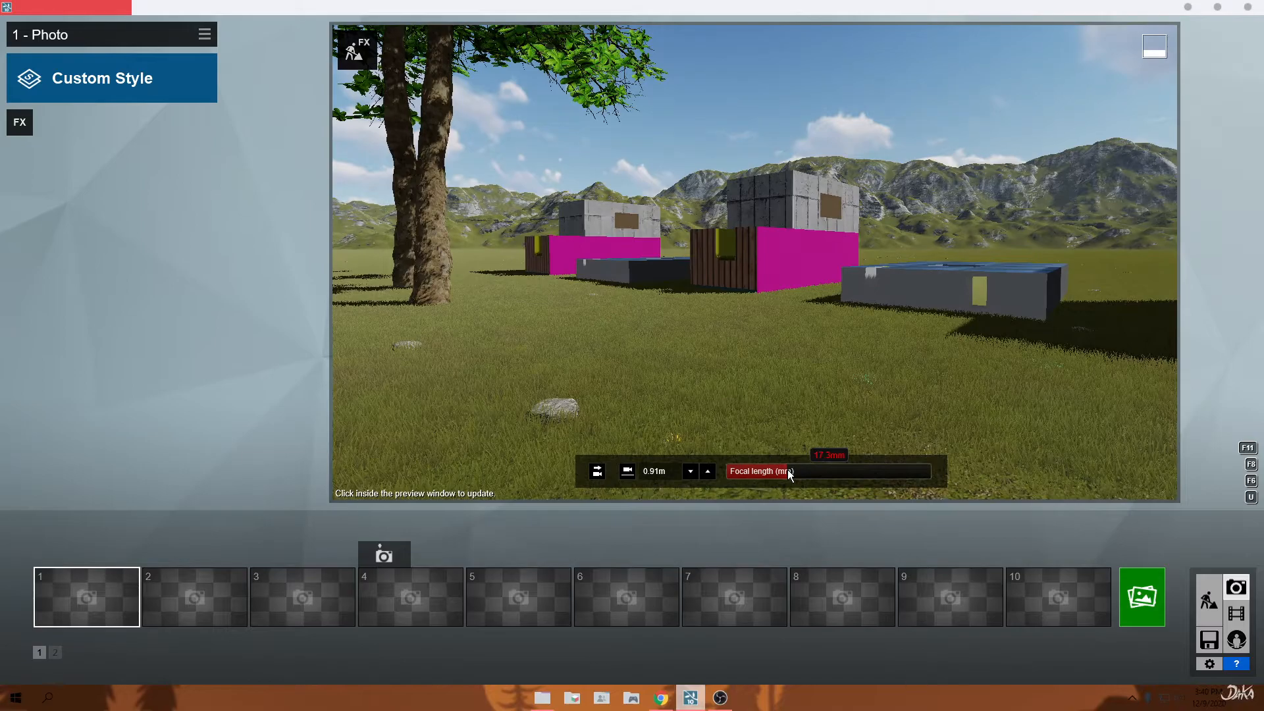
{"action": "type", "text": "27"}
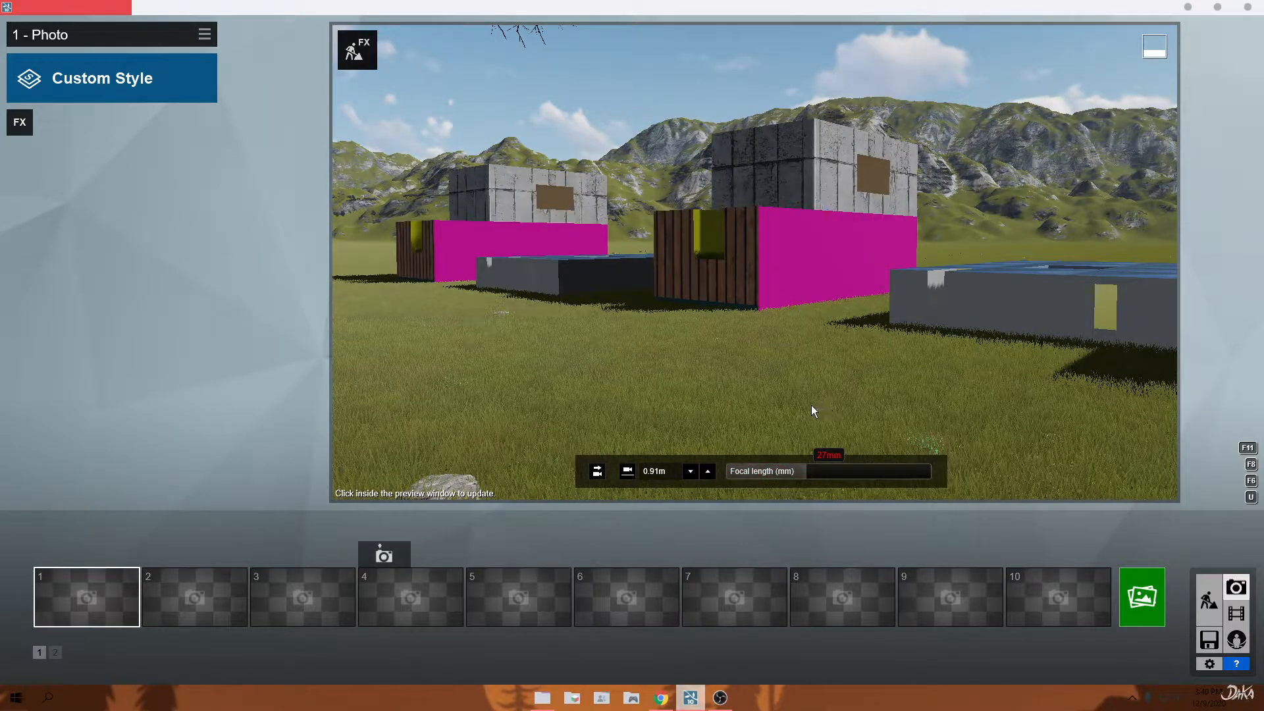
{"action": "right_click_drag", "start_coordinate": [682, 305], "coordinate": [760, 393]}
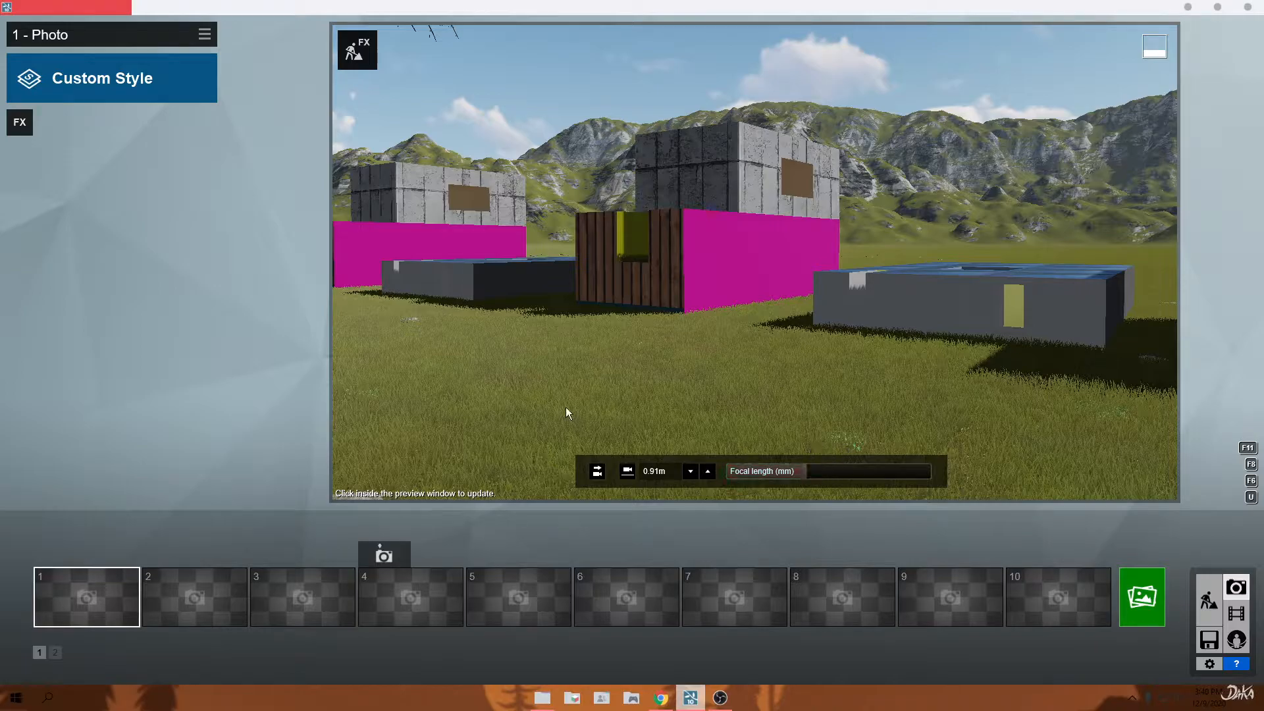
{"action": "left_click", "coordinate": [600, 470]}
{"action": "left_click", "coordinate": [628, 470]}
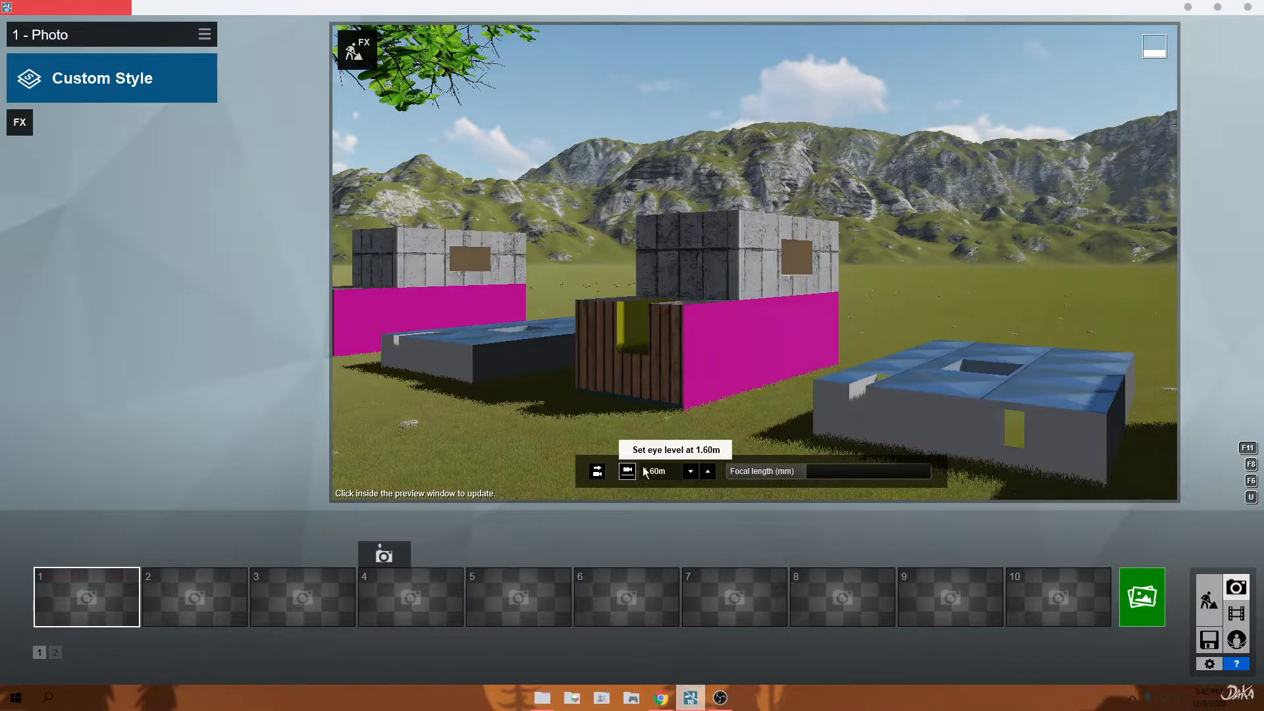
Frame the wood-fronted building from a low angle at about 0.50 m and store the camera in photo slot 1.
{"action": "right_click_drag", "start_coordinate": [738, 342], "coordinate": [661, 282]}
{"action": "key", "text": "w"}
{"action": "key", "text": "d"}
{"action": "key", "text": "a"}
{"action": "key", "text": "d"}
{"action": "key", "text": "e"}
{"action": "key", "text": "d"}
{"action": "key", "text": "d"}
{"action": "key", "text": "d"}
{"action": "key", "text": "d"}
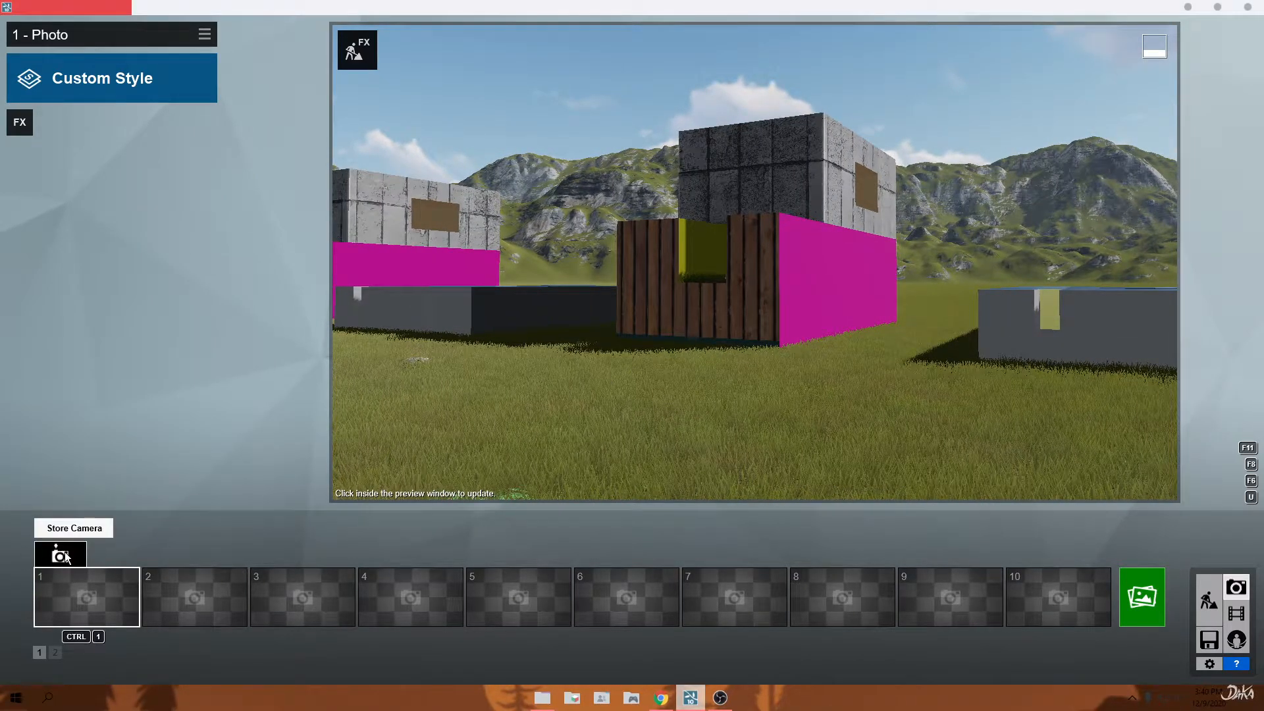
{"action": "left_click", "coordinate": [66, 557]}
Frame an aerial view over the corrugated roof from about 4.12 m and store the camera in photo slot 2.
{"action": "scroll", "coordinate": [755, 262], "scroll_direction": "up", "scroll_amount": 3}
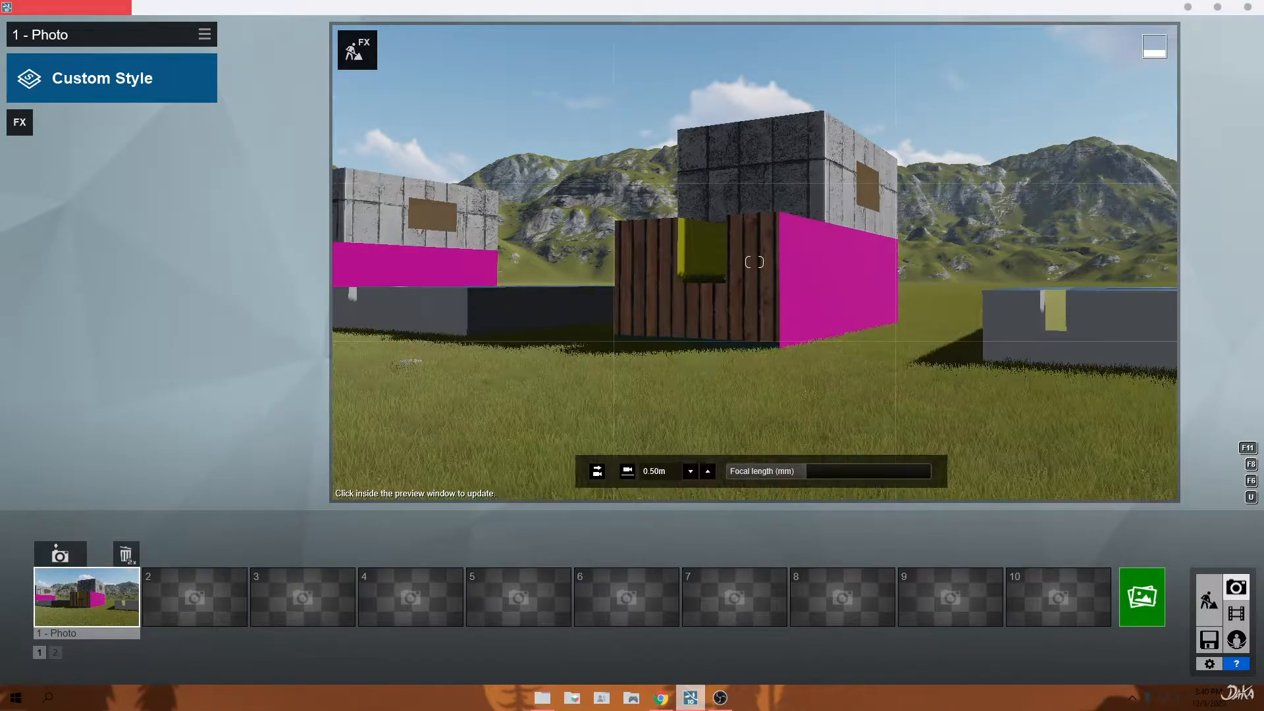
{"action": "key", "text": "w"}
{"action": "key", "text": "a"}
{"action": "right_click_drag", "start_coordinate": [755, 262], "coordinate": [1071, 421]}
{"action": "key", "text": "q"}
{"action": "key", "text": "q"}
{"action": "key", "text": "s"}
{"action": "key", "text": "a"}
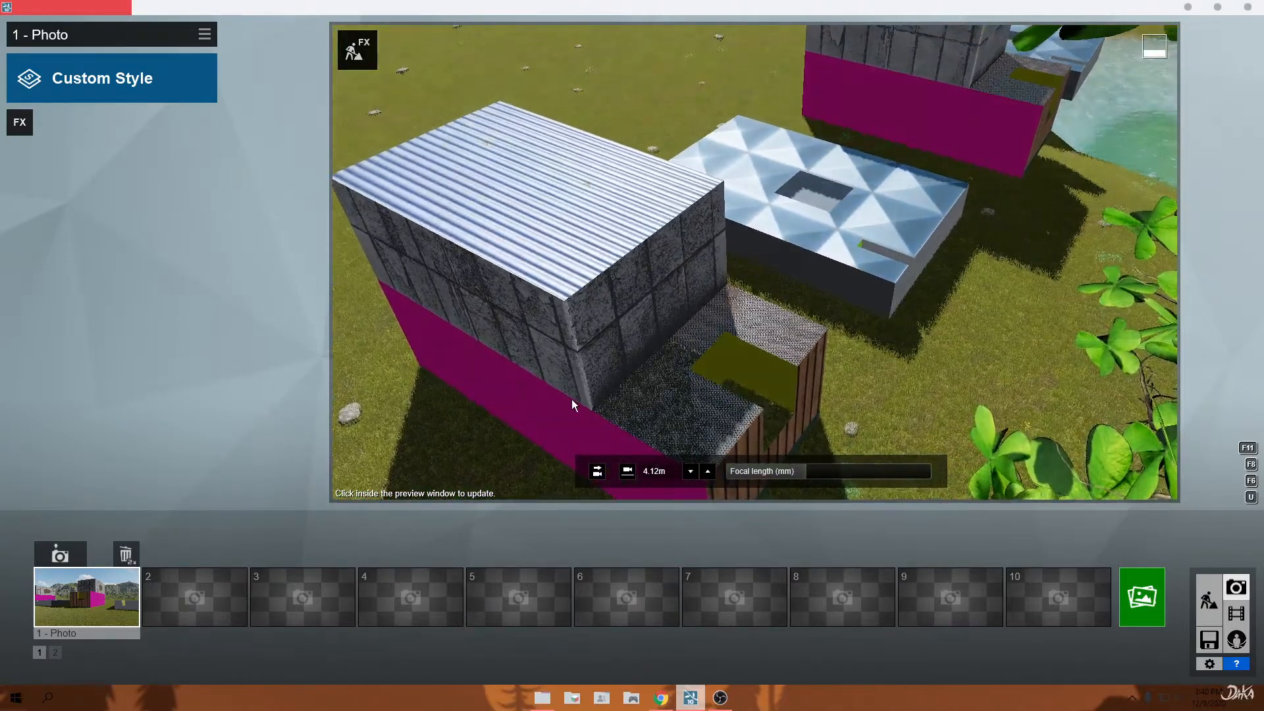
{"action": "left_click", "coordinate": [169, 556]}
Frame the buildings and the water through the tree leaves from about 3.75 m and store the camera in photo slot 3.
{"action": "key", "text": "d"}
{"action": "right_click_drag", "start_coordinate": [848, 318], "coordinate": [1171, 319]}
{"action": "key", "text": "s"}
{"action": "key", "text": "d"}
{"action": "key", "text": "w"}
{"action": "key", "text": "s"}
{"action": "key", "text": "a"}
{"action": "key", "text": "a"}
{"action": "key", "text": "a"}
{"action": "key", "text": "s"}
{"action": "key", "text": "a"}
{"action": "key", "text": "w"}
{"action": "key", "text": "w"}
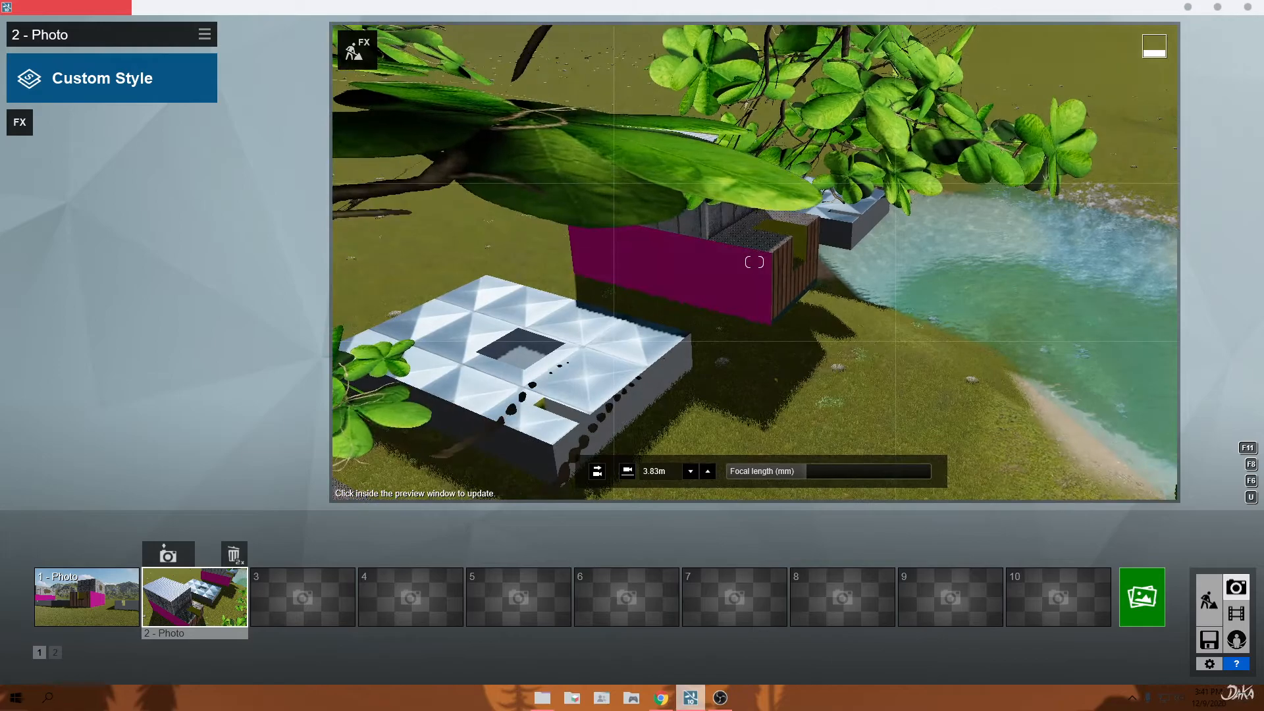
{"action": "key", "text": "w"}
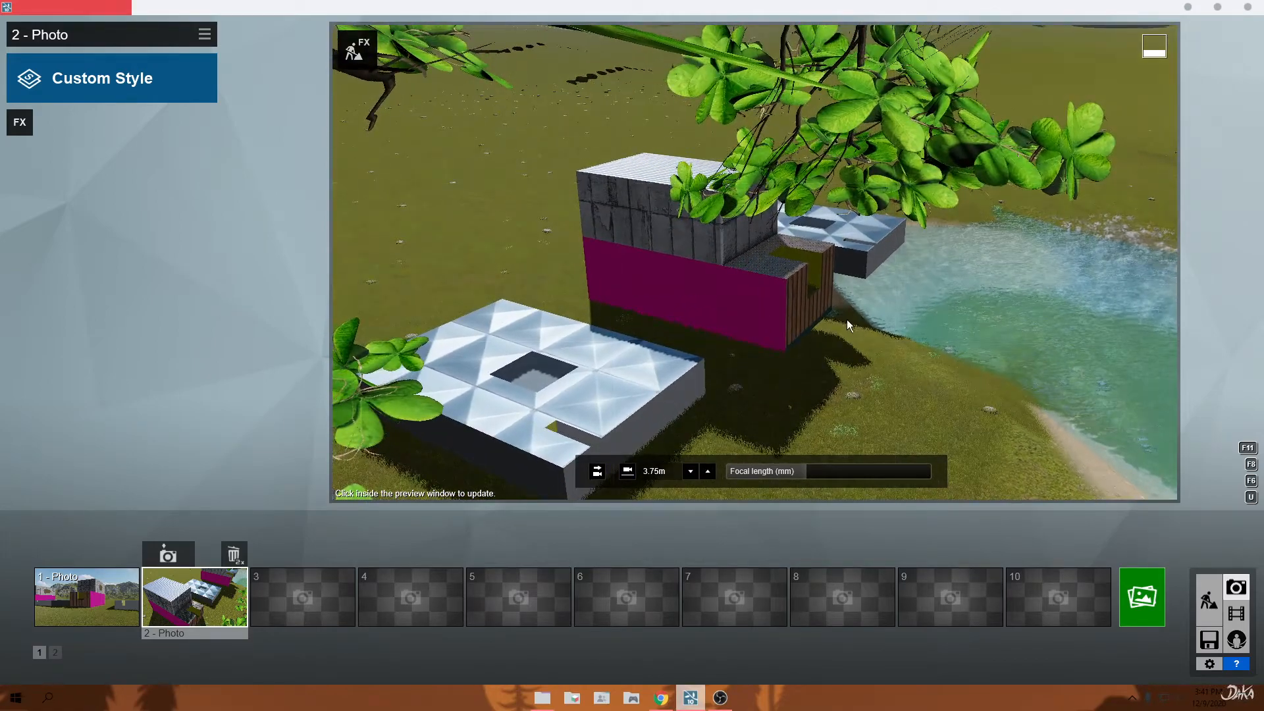
{"action": "left_click", "coordinate": [276, 555]}
Frame the wood-fronted building head-on beside the tree trunk at the 1.60 m eye level and store the camera in photo slot 4.
{"action": "right_click_drag", "start_coordinate": [804, 356], "coordinate": [687, 308]}
{"action": "key", "text": "e"}
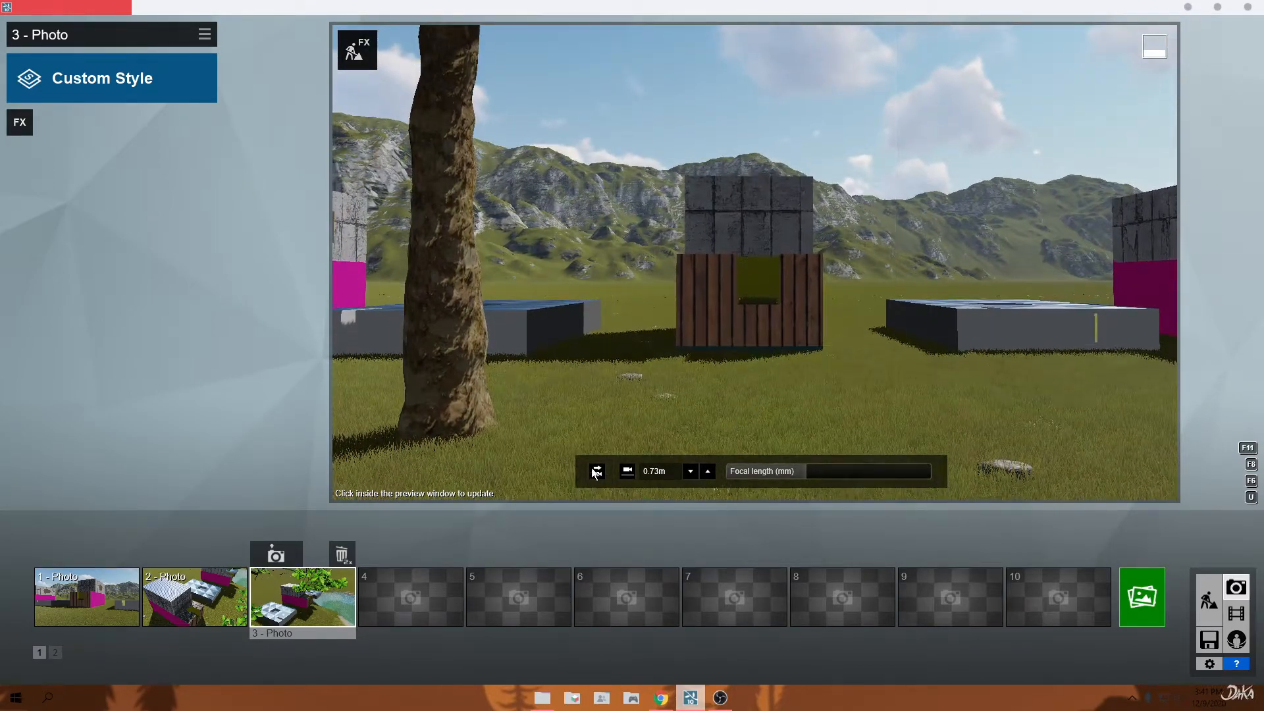
{"action": "left_click", "coordinate": [597, 471]}
{"action": "left_click", "coordinate": [628, 471]}
{"action": "right_click_drag", "start_coordinate": [756, 354], "coordinate": [745, 352]}
{"action": "key", "text": "d"}
{"action": "key", "text": "d"}
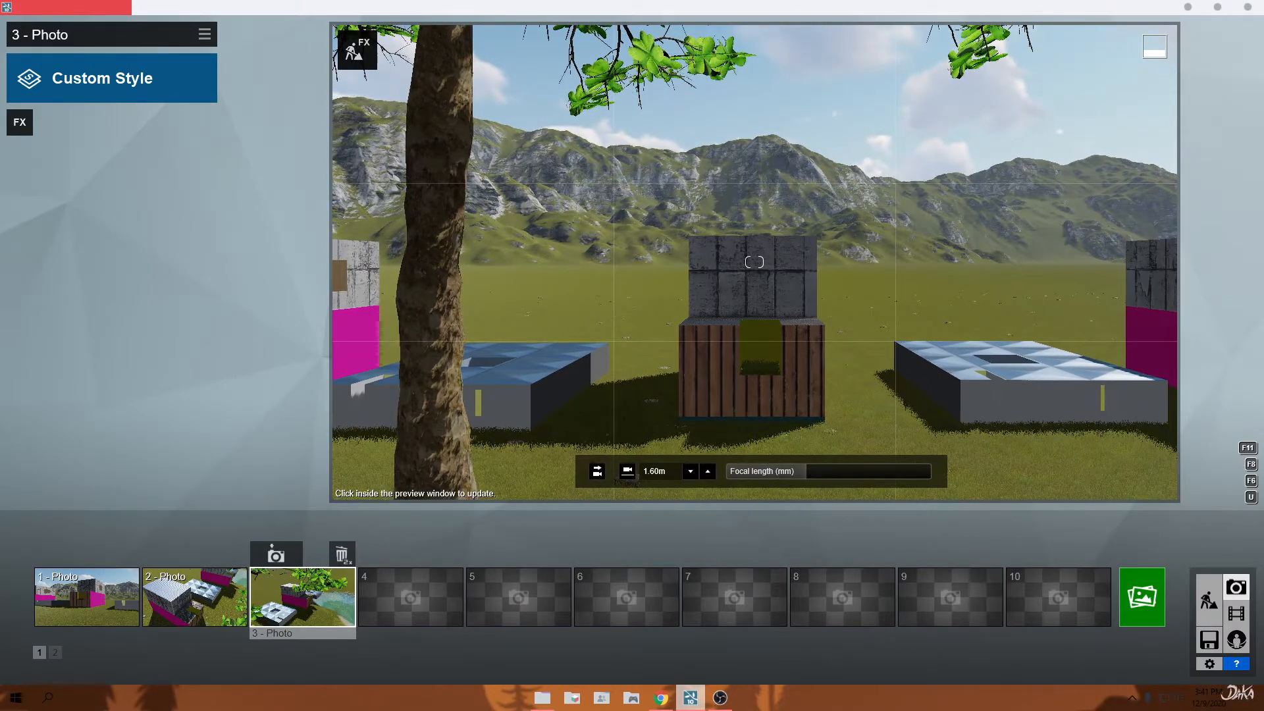
{"action": "left_click", "coordinate": [384, 555]}
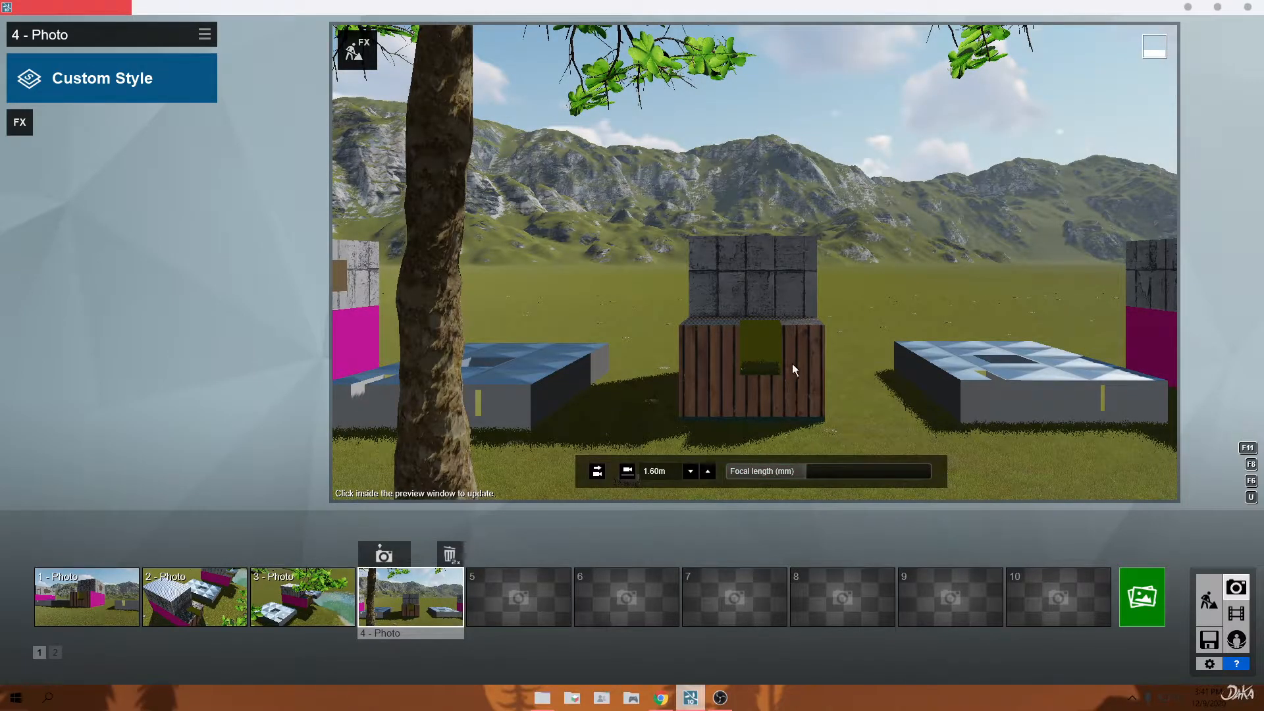
Return to photo 1, reframe the building to show more of its pink side from about 0.52 m, and store its camera again.
{"action": "left_click", "coordinate": [124, 578]}
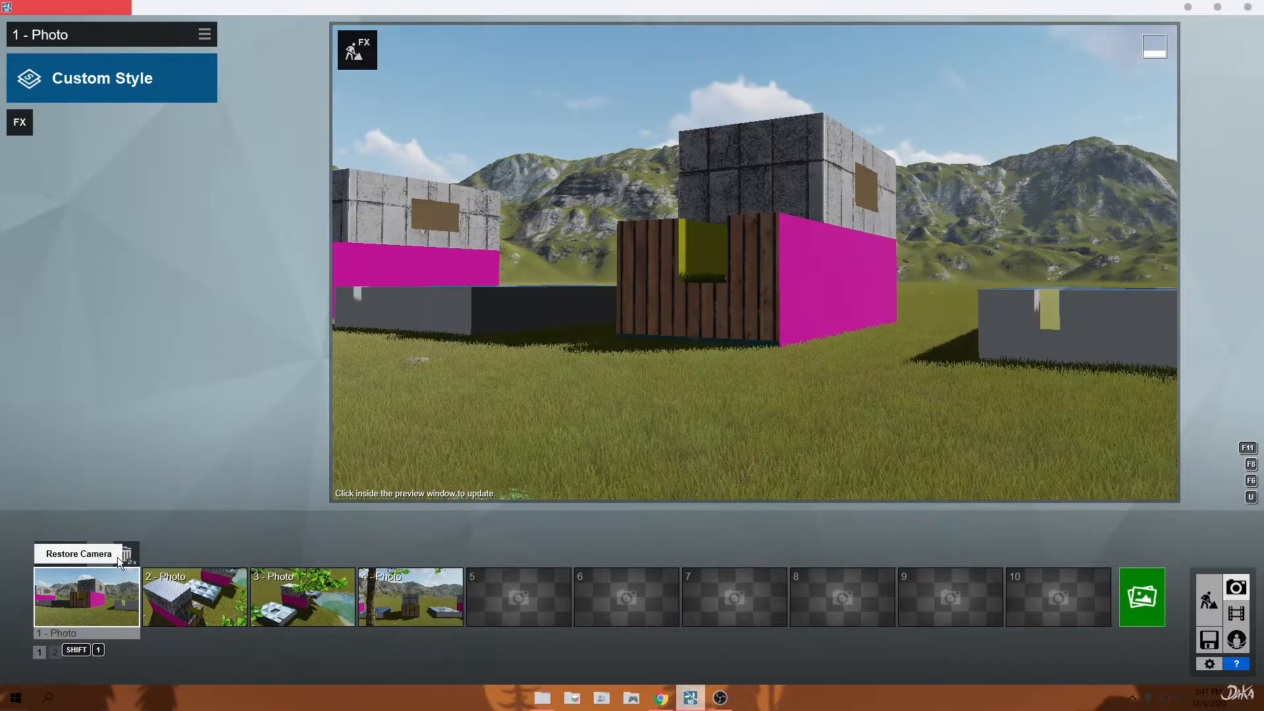
{"action": "left_click", "coordinate": [211, 595]}
{"action": "left_click", "coordinate": [298, 598]}
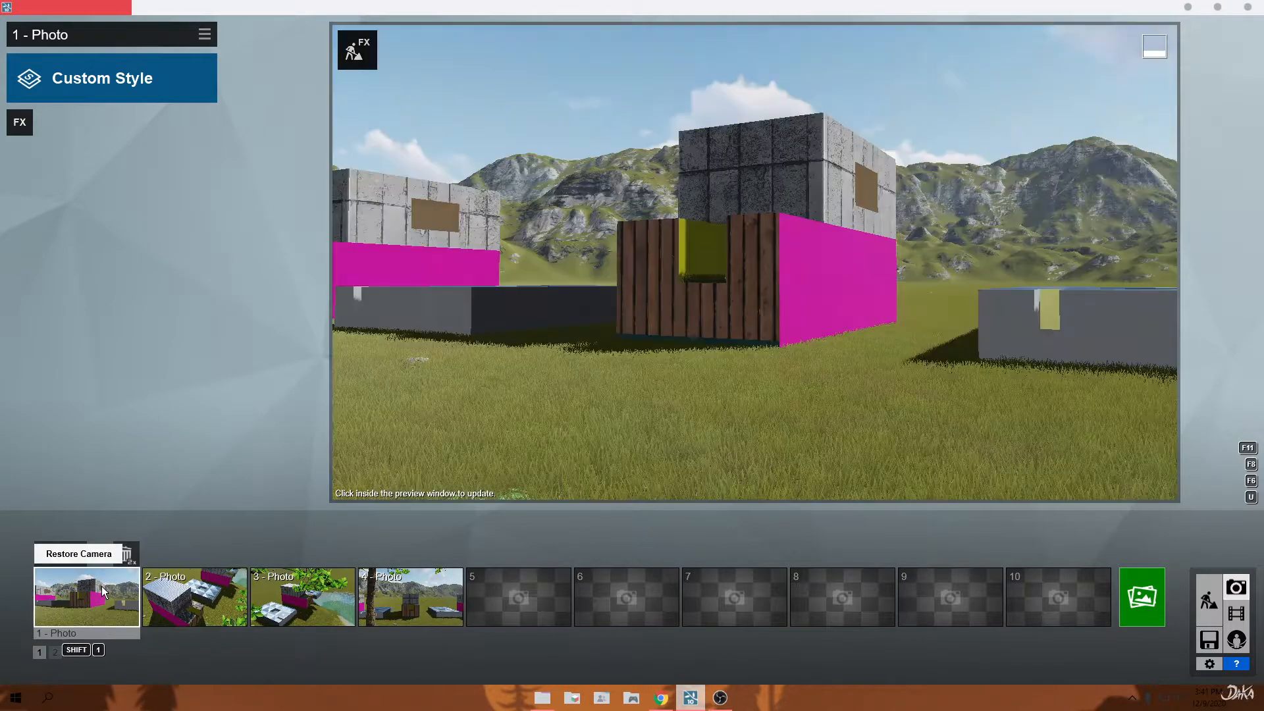
{"action": "left_click", "coordinate": [101, 586]}
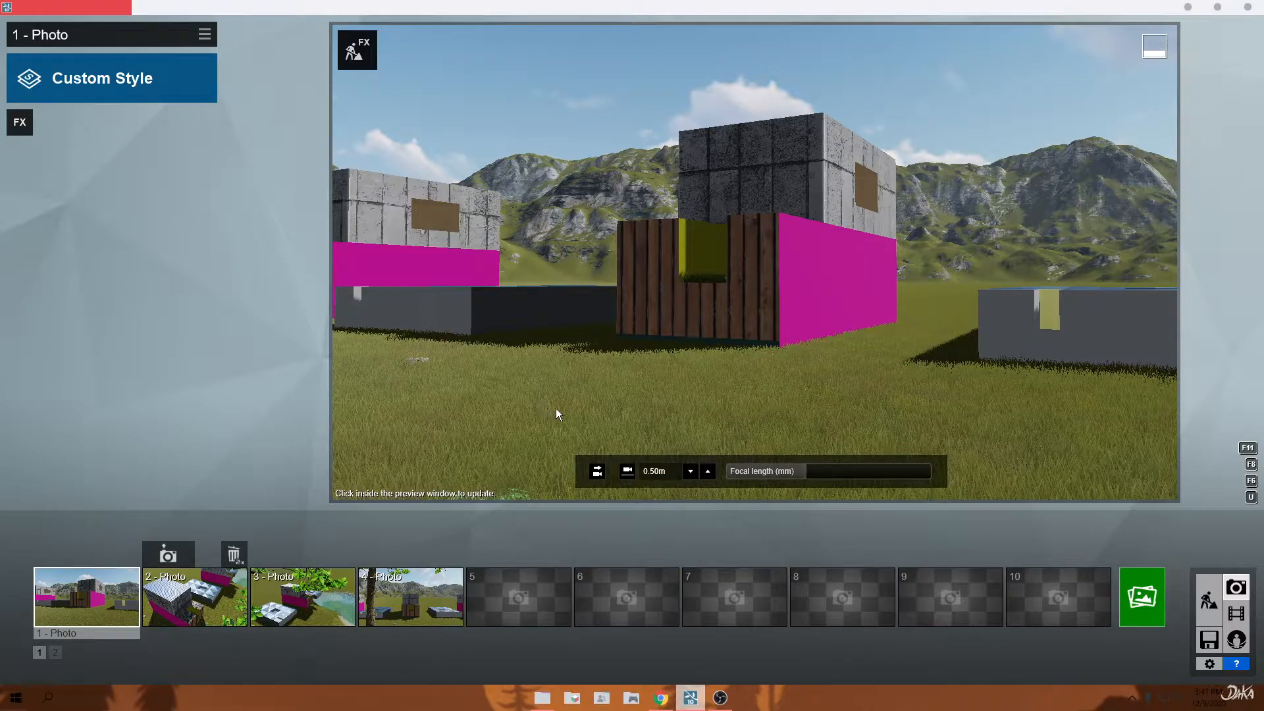
{"action": "right_click_drag", "start_coordinate": [755, 262], "coordinate": [662, 267]}
{"action": "key", "text": "d"}
{"action": "key", "text": "w"}
{"action": "mouse_move", "coordinate": [129, 585]}
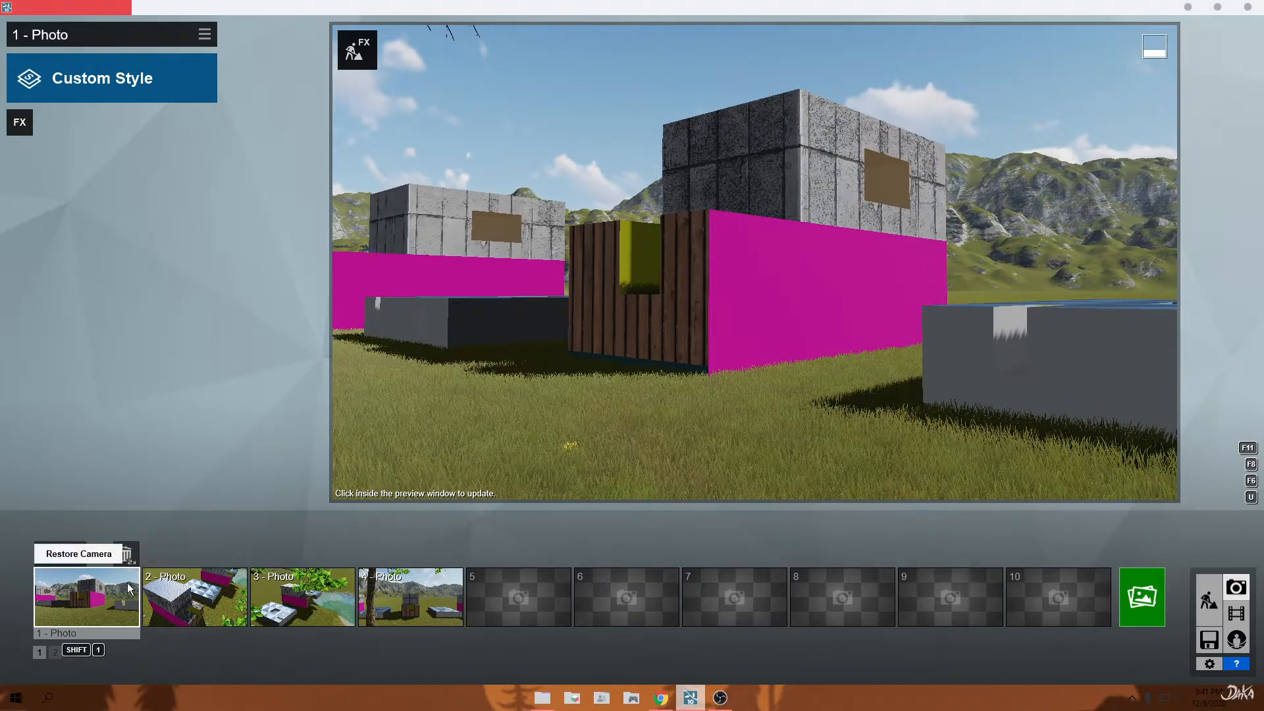
{"action": "left_click", "coordinate": [56, 556]}
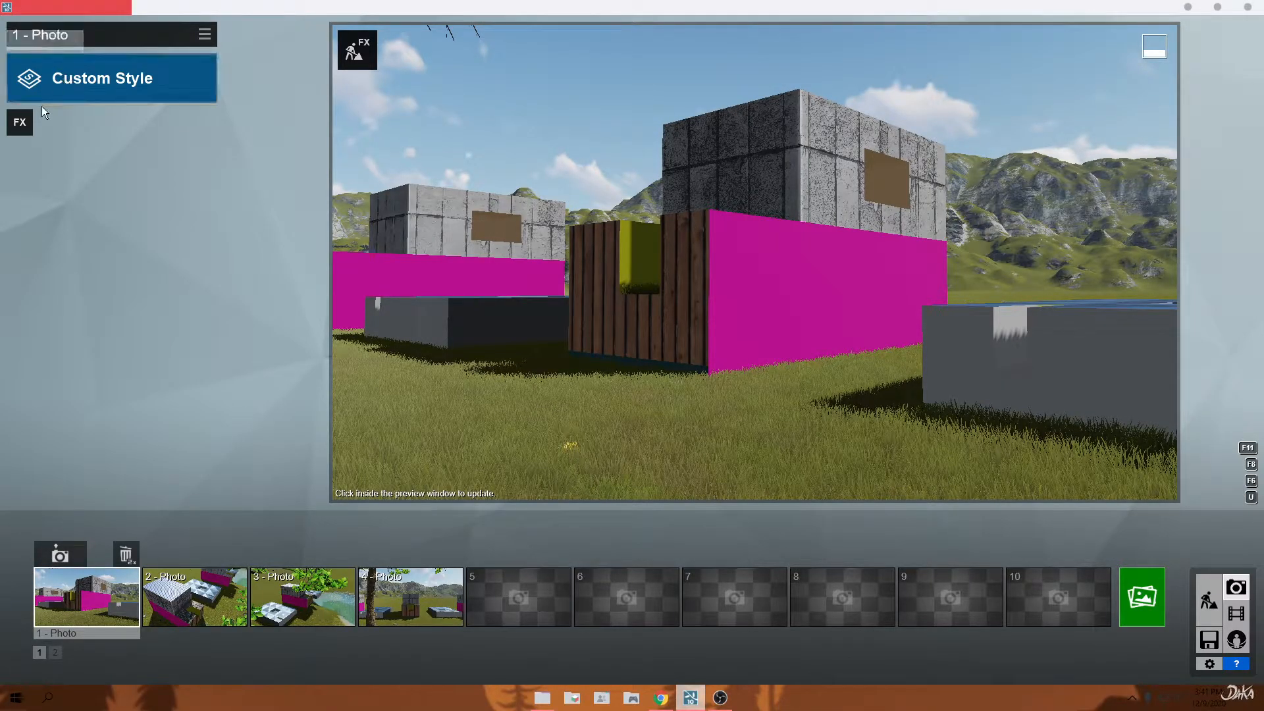
Apply the Realistic style to photo 1.
{"action": "left_click", "coordinate": [24, 122]}
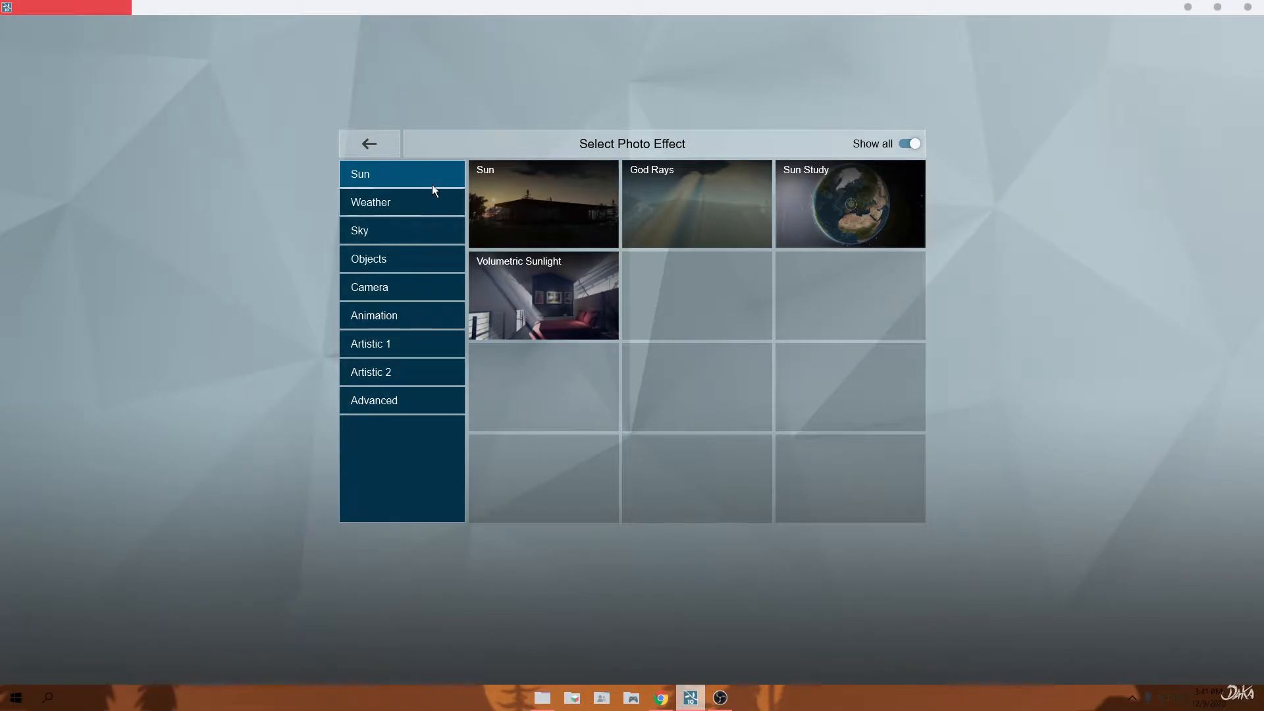
{"action": "left_click", "coordinate": [369, 144]}
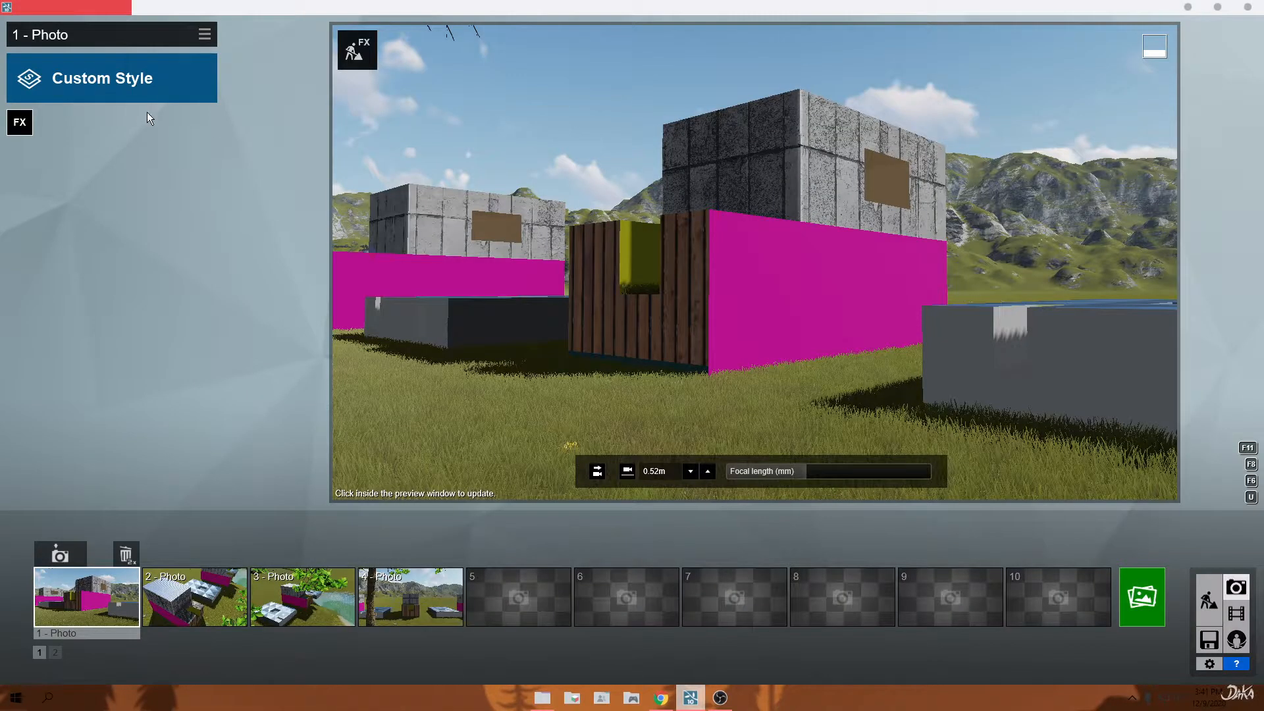
{"action": "left_click", "coordinate": [108, 82]}
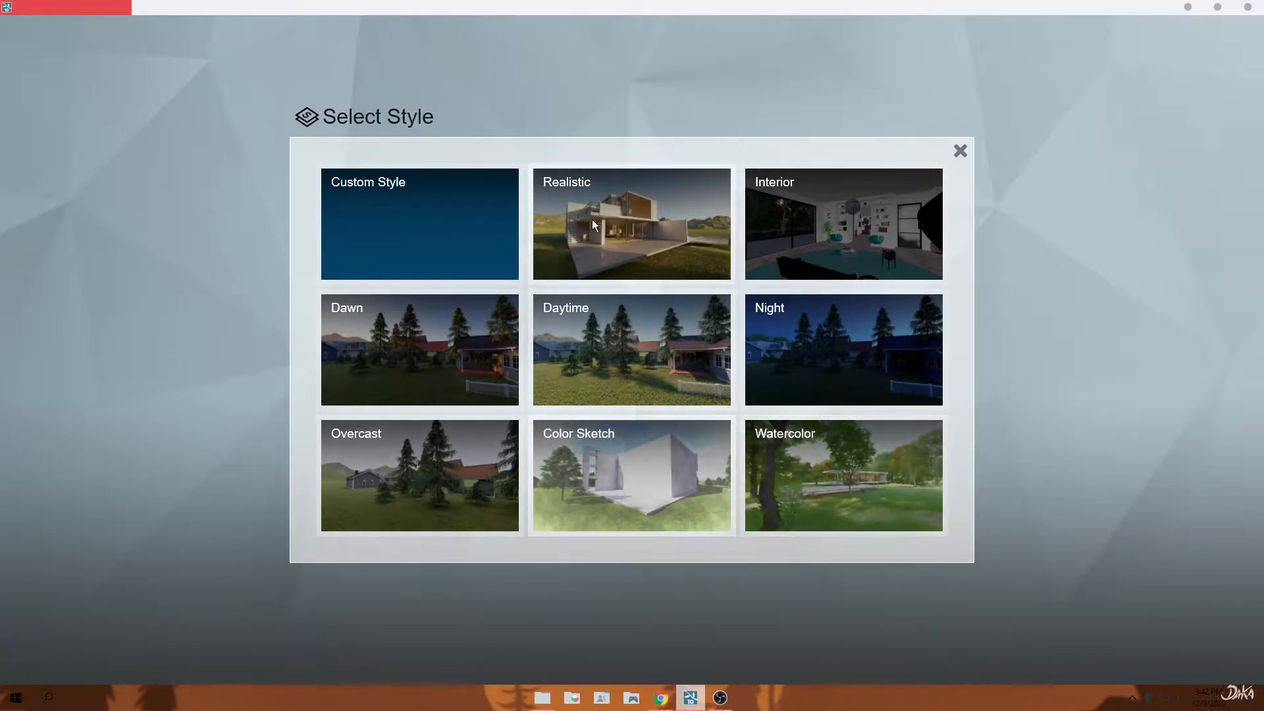
{"action": "left_click", "coordinate": [653, 207]}
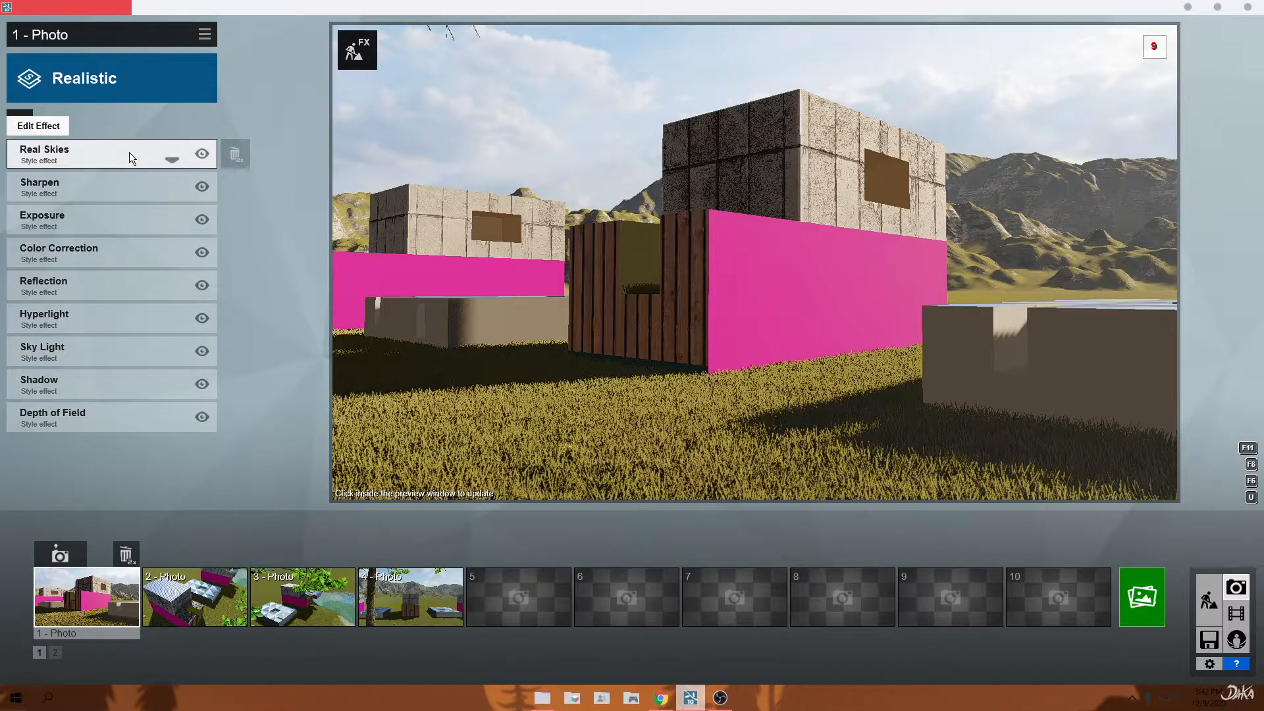
Look through the available photo effects by category, including Weather, Sky, Objects, Camera, Animation, Artistic and Advanced.
{"action": "left_click", "coordinate": [21, 122]}
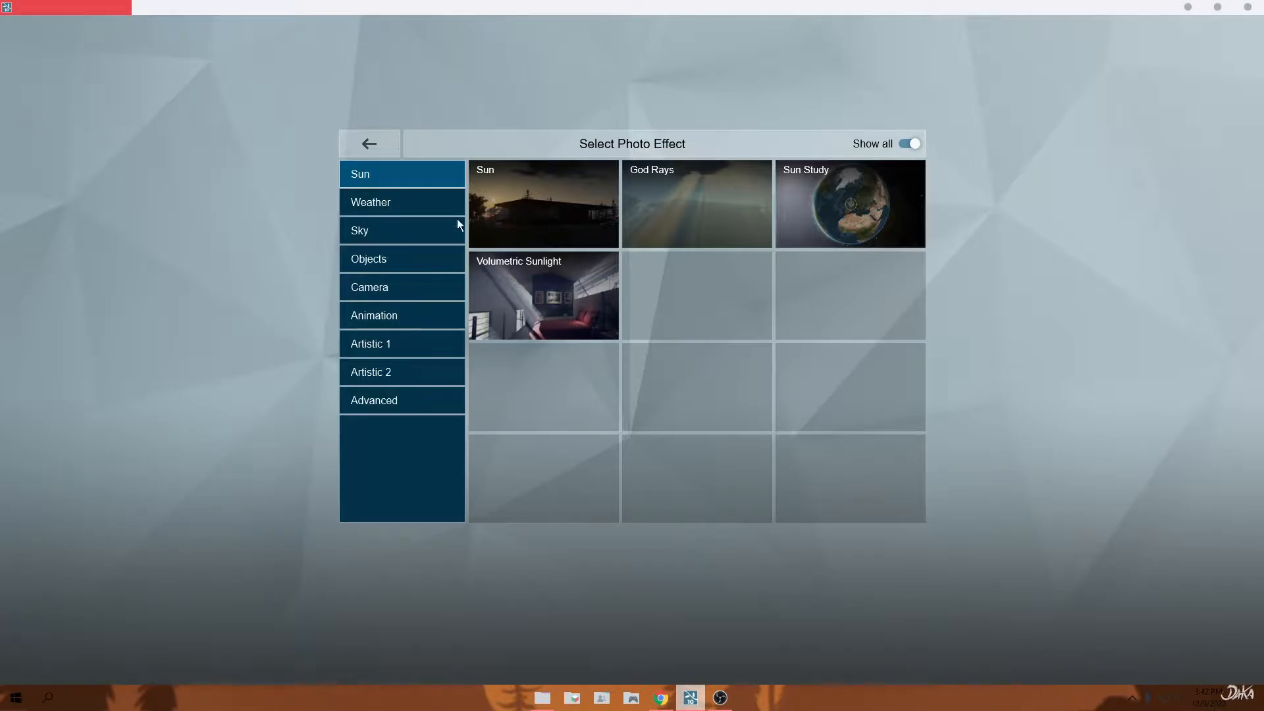
{"action": "left_click", "coordinate": [384, 209]}
{"action": "left_click", "coordinate": [377, 227]}
{"action": "left_click", "coordinate": [379, 259]}
{"action": "left_click", "coordinate": [381, 288]}
{"action": "left_click", "coordinate": [379, 316]}
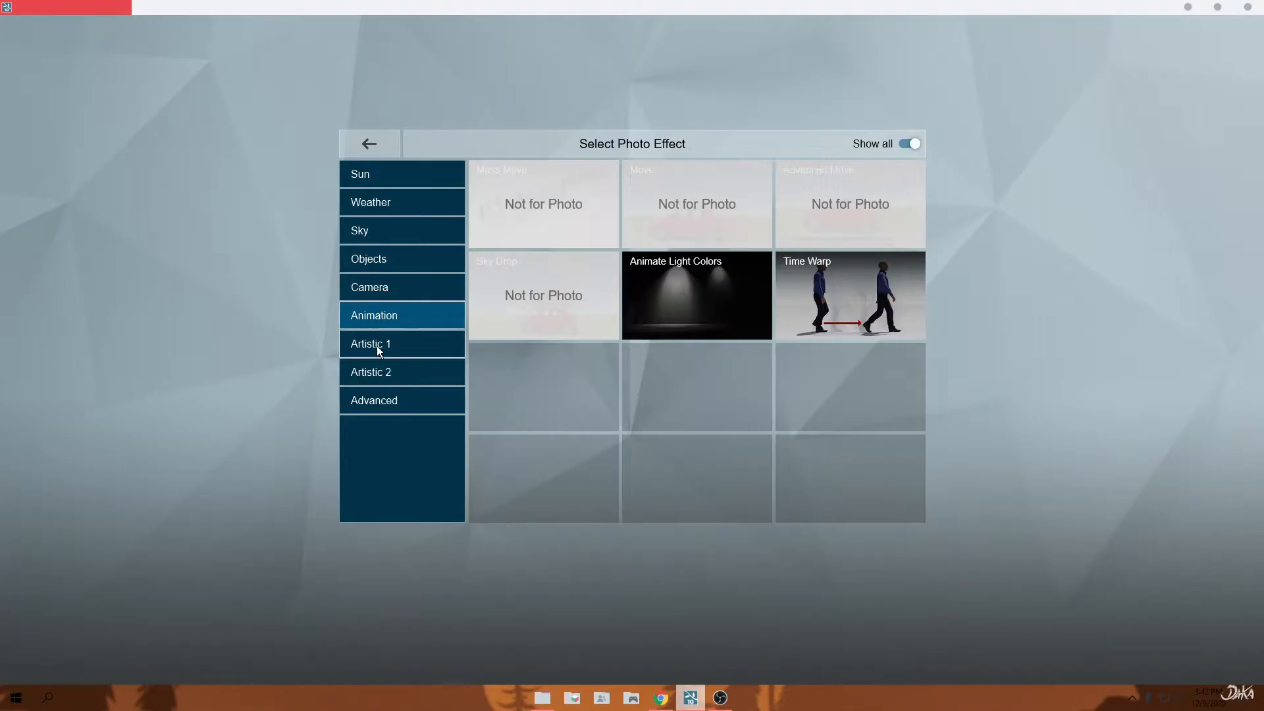
{"action": "left_click", "coordinate": [378, 344]}
{"action": "left_click", "coordinate": [373, 372]}
{"action": "left_click", "coordinate": [379, 400]}
{"action": "left_click", "coordinate": [372, 145]}
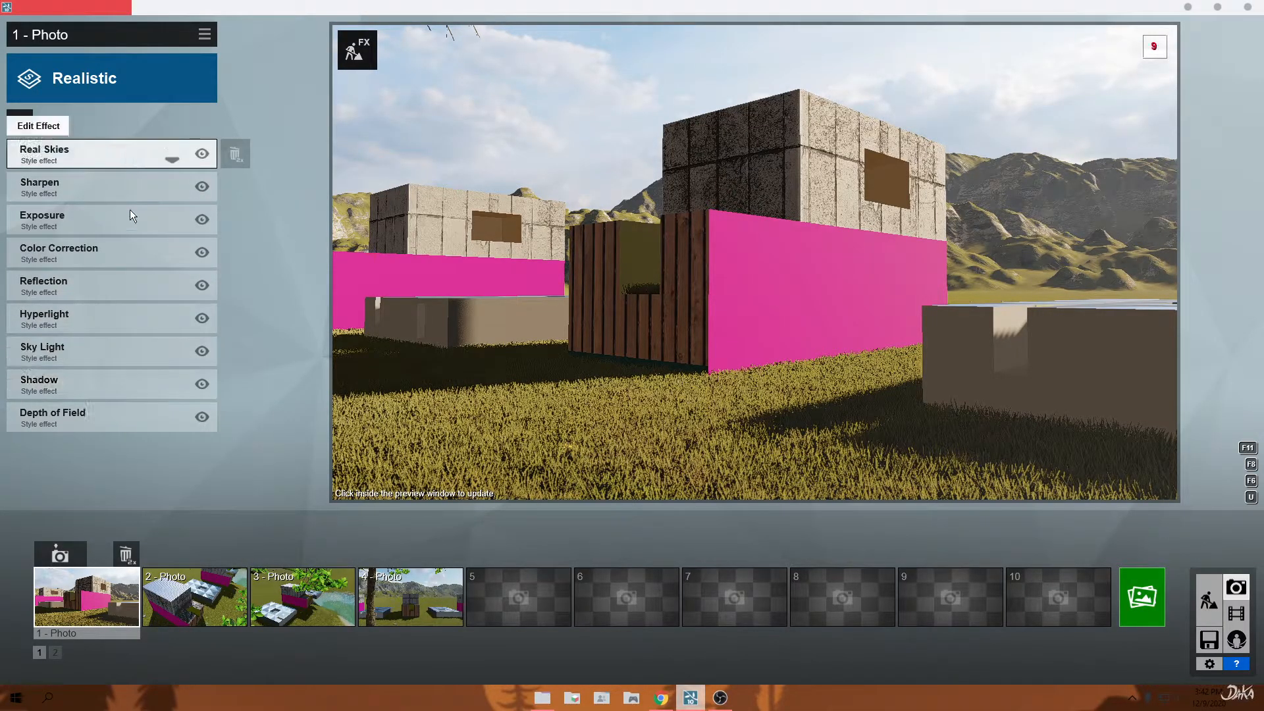
{"action": "left_click", "coordinate": [26, 121]}
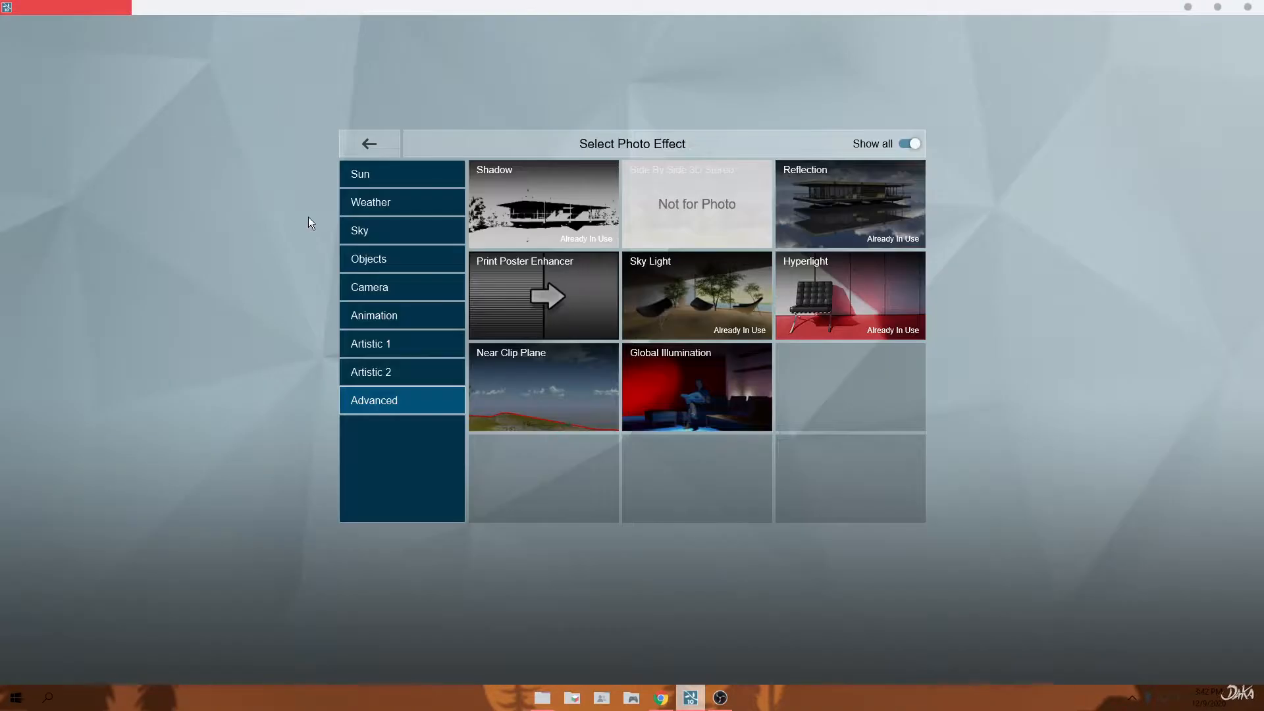
{"action": "left_click", "coordinate": [405, 229]}
{"action": "left_click", "coordinate": [396, 287]}
{"action": "left_click", "coordinate": [398, 339]}
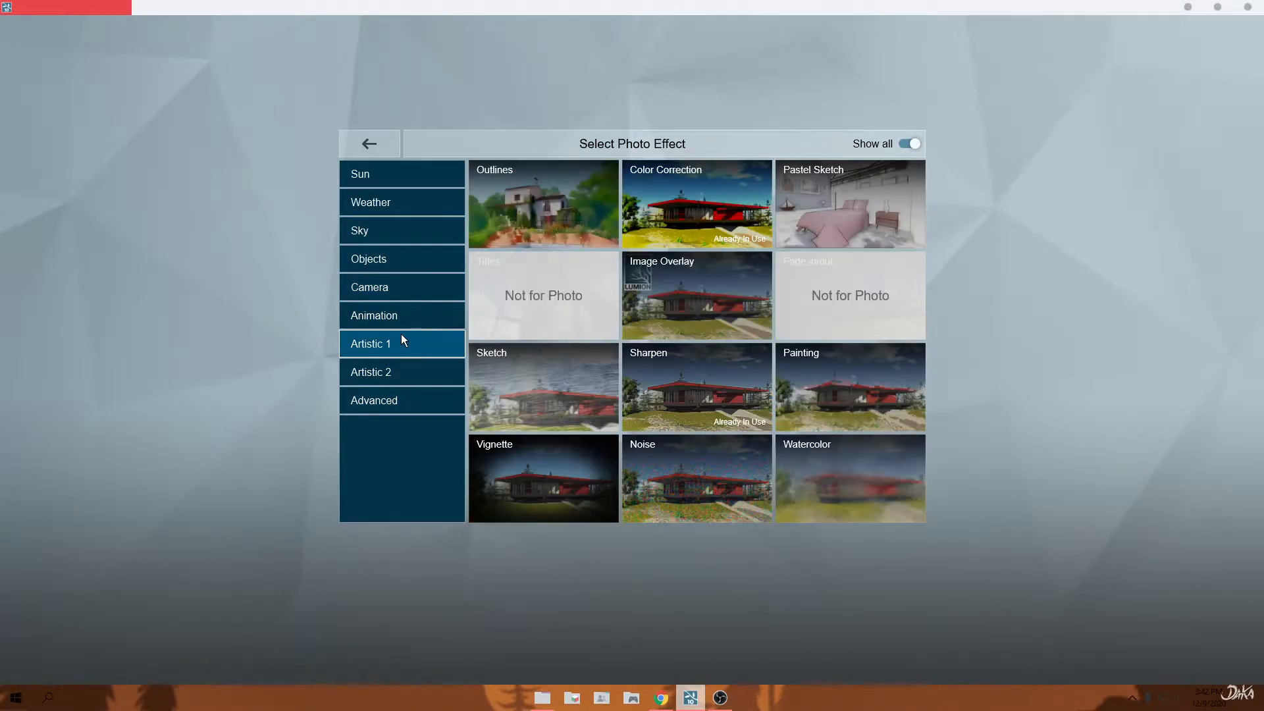
{"action": "left_click", "coordinate": [376, 152]}
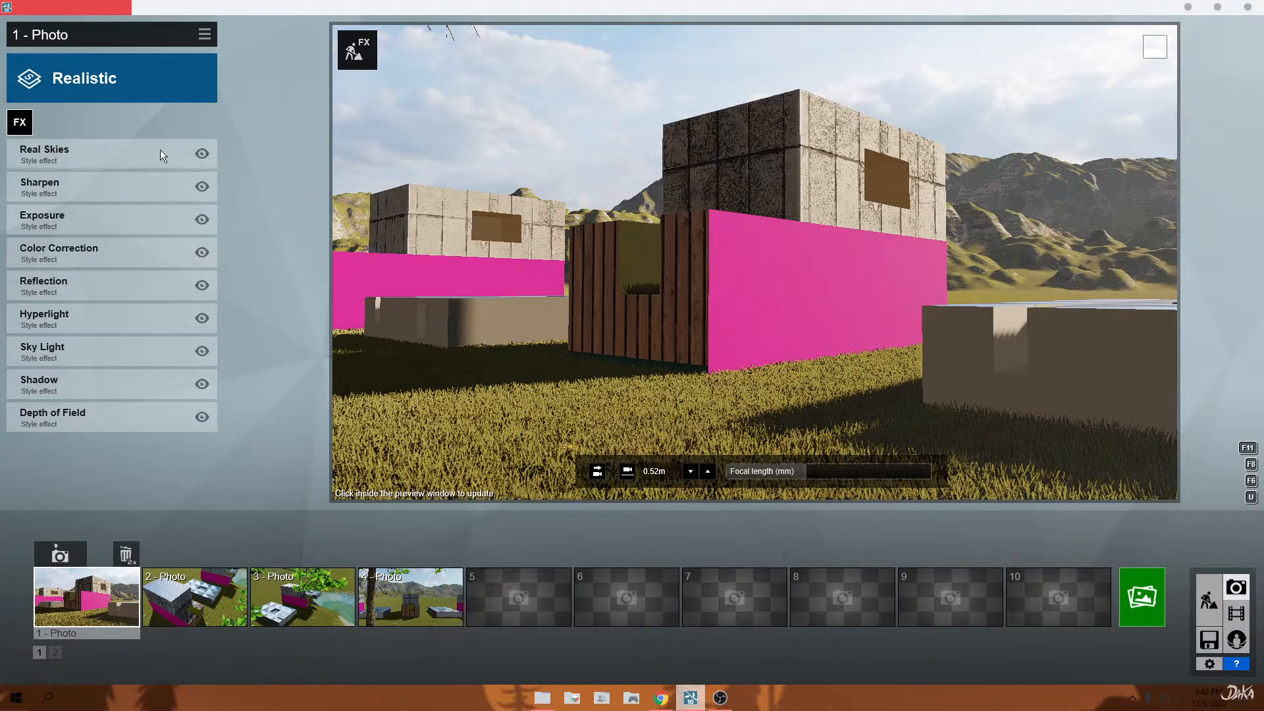
Set the heading of the Real Skies effect to -180° so the sunlight falls on the building's wooden front.
{"action": "left_click", "coordinate": [101, 151]}
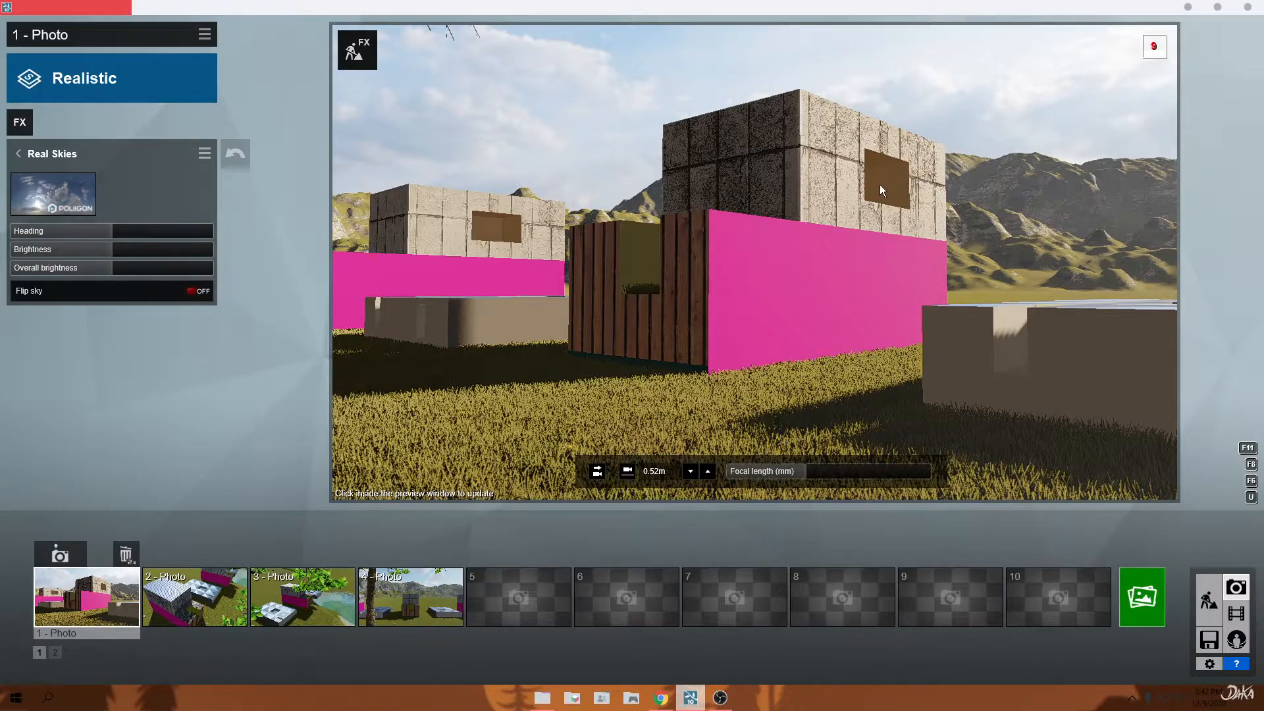
{"action": "left_click_drag", "start_coordinate": [120, 230], "coordinate": [1, 252]}
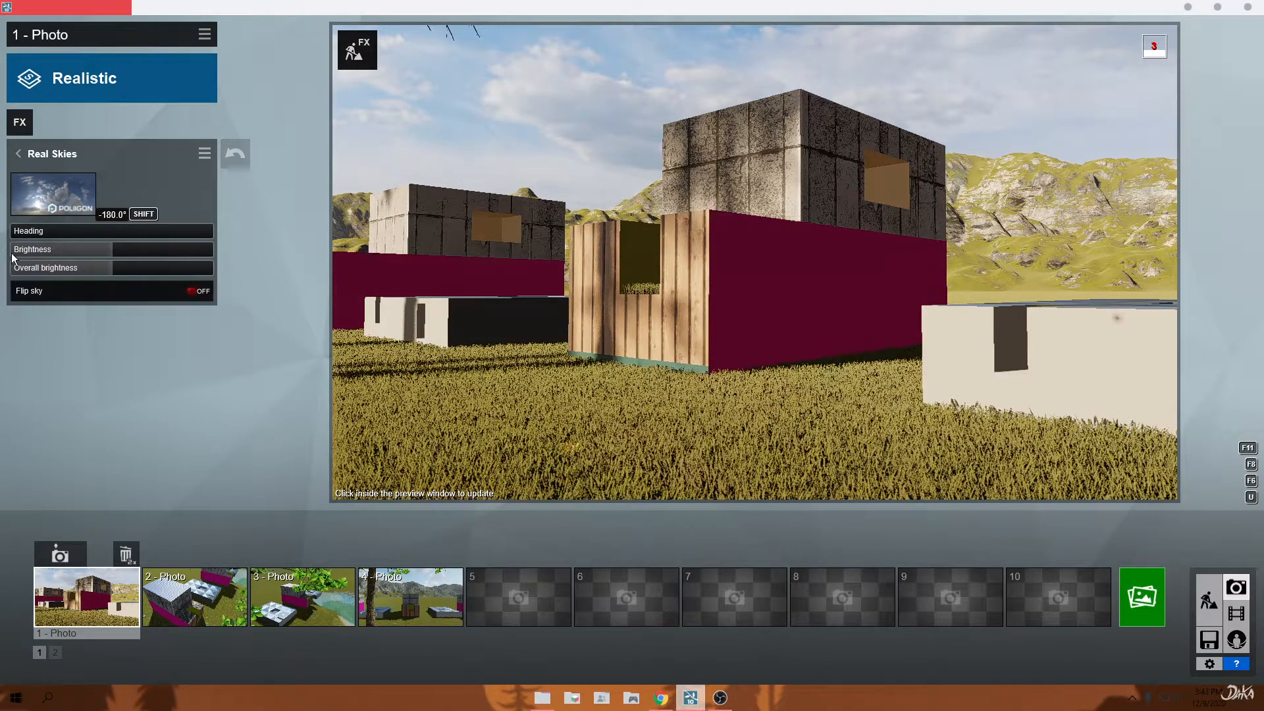
{"action": "left_click_drag", "start_coordinate": [16, 256], "coordinate": [14, 256]}
{"action": "mouse_move", "coordinate": [695, 226]}
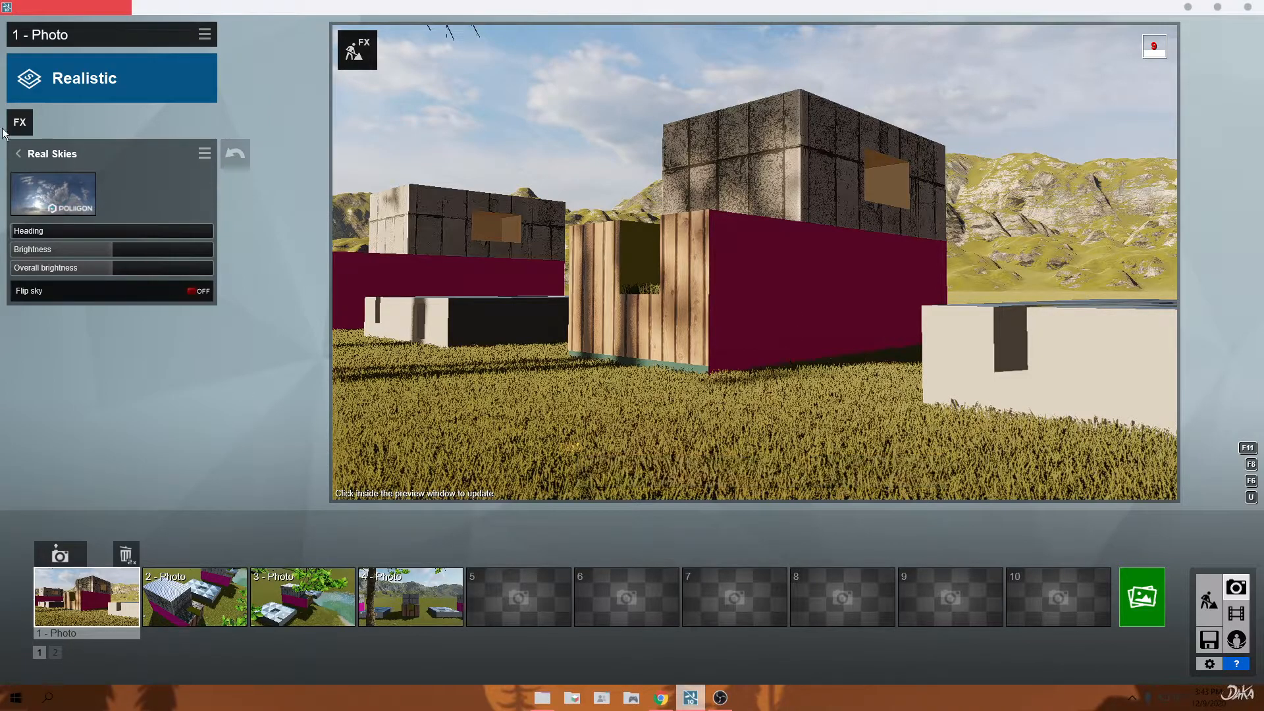
Try the third Evening sky, the fifth Morning sky and the third Morning sky in the Real Skies effect.
{"action": "left_click", "coordinate": [69, 190]}
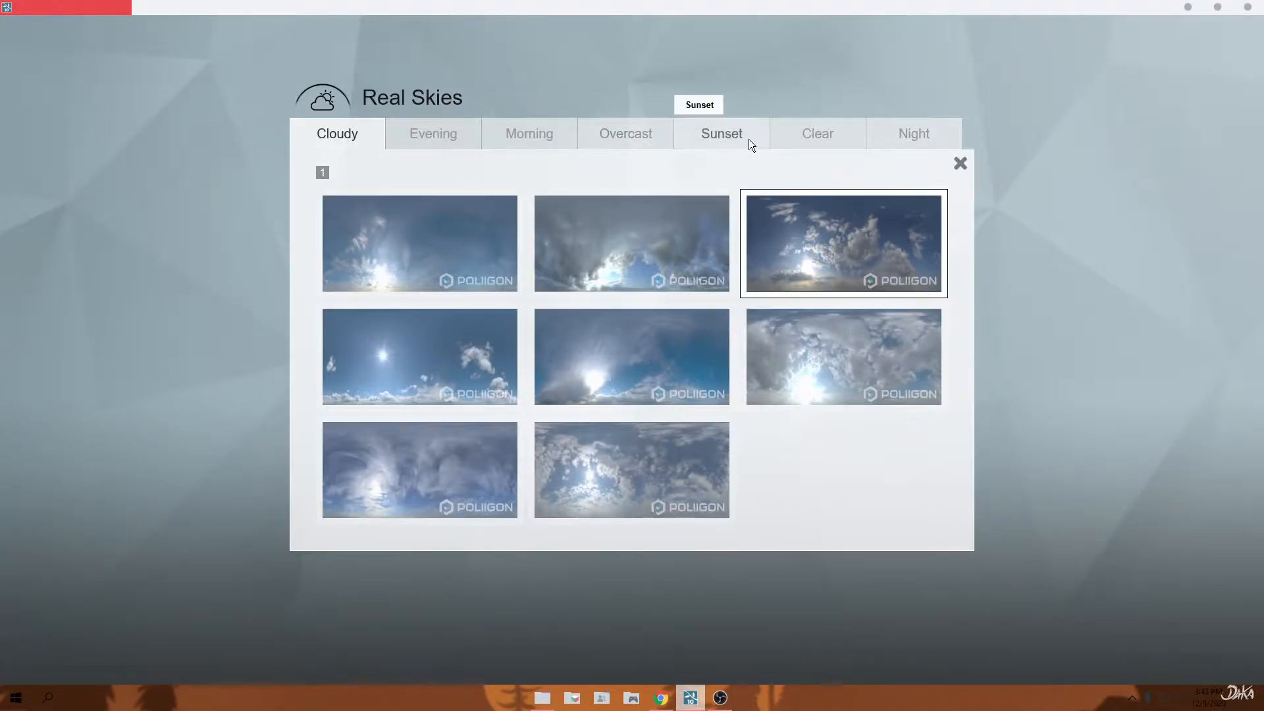
{"action": "left_click", "coordinate": [433, 131]}
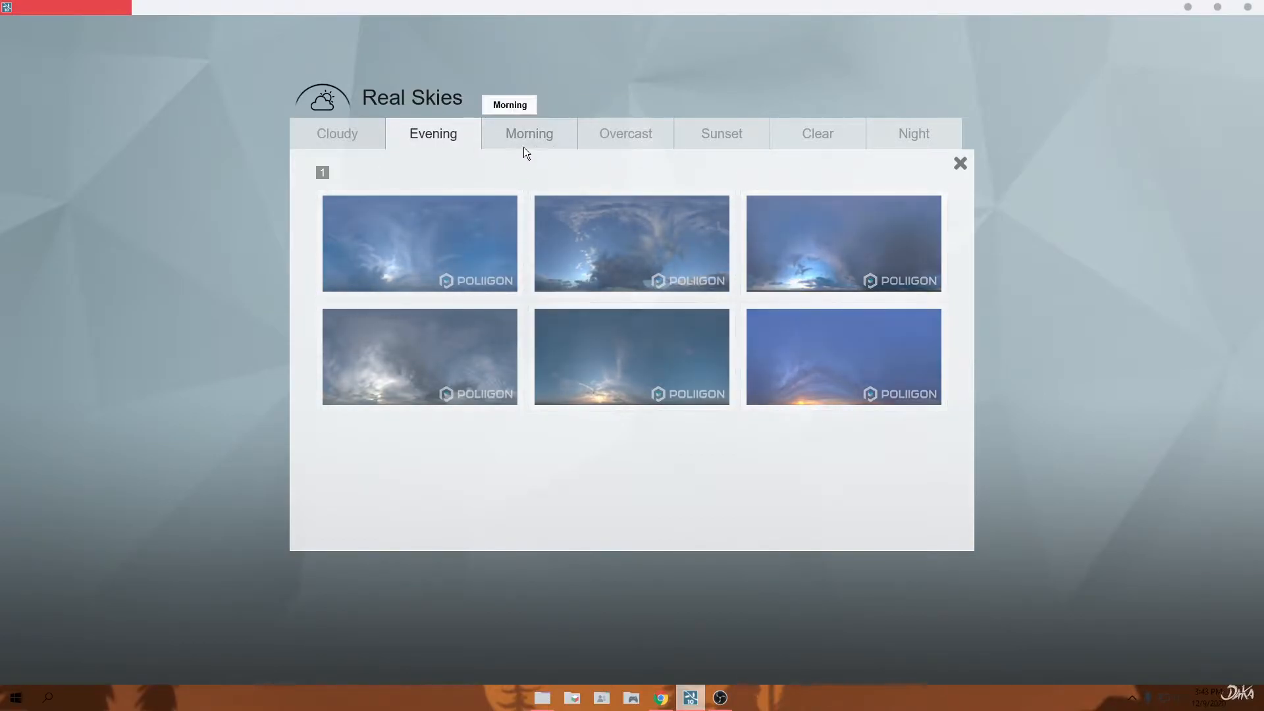
{"action": "left_click", "coordinate": [875, 283]}
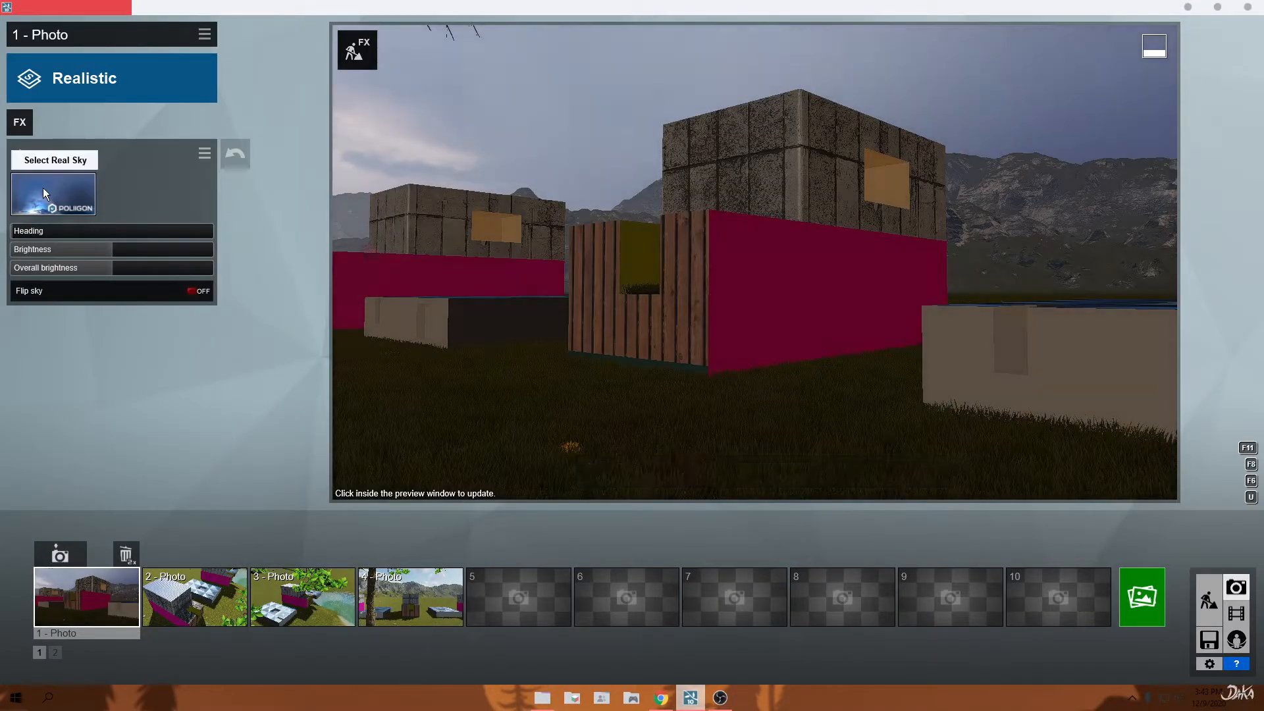
{"action": "left_click", "coordinate": [53, 193]}
{"action": "left_click", "coordinate": [527, 130]}
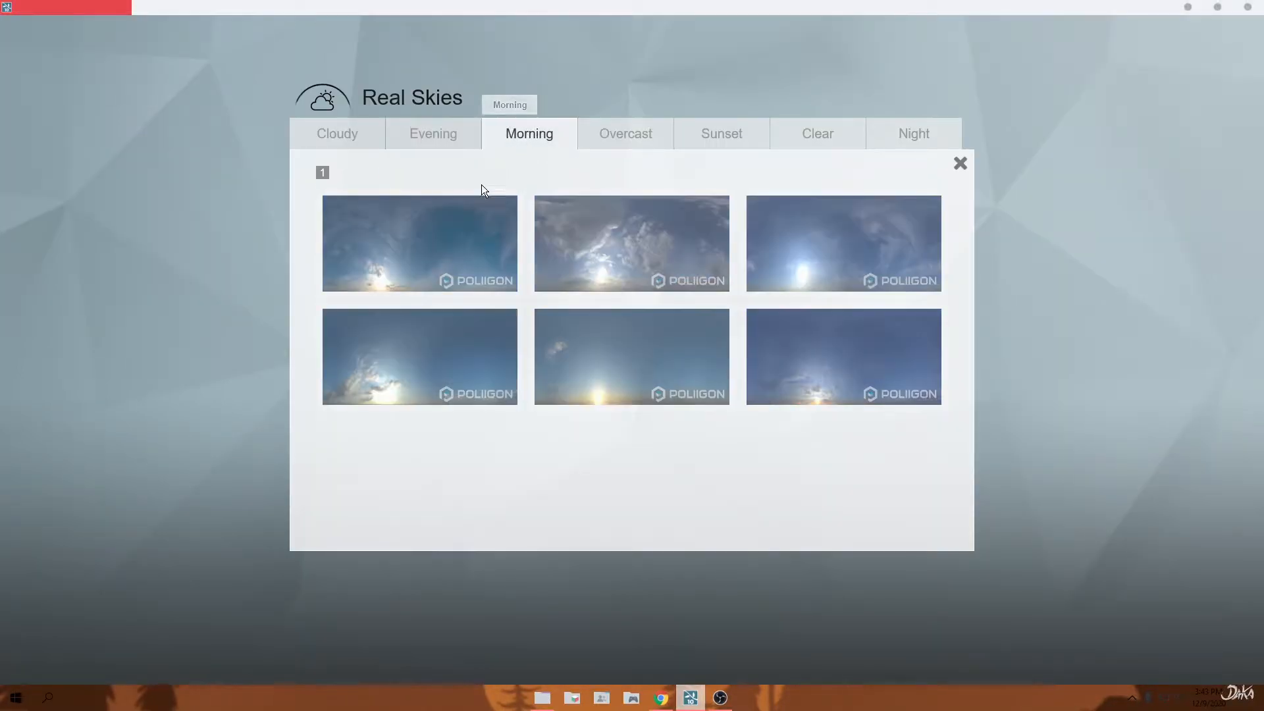
{"action": "left_click", "coordinate": [619, 367]}
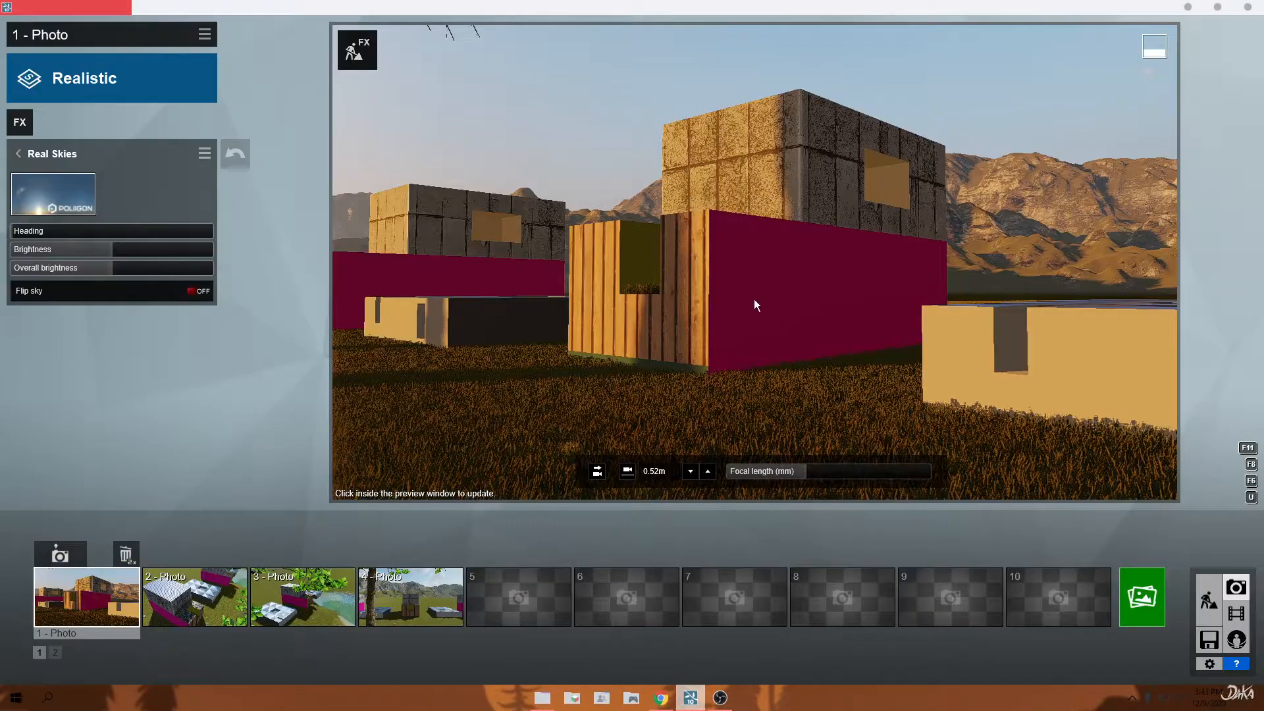
{"action": "left_click", "coordinate": [65, 190]}
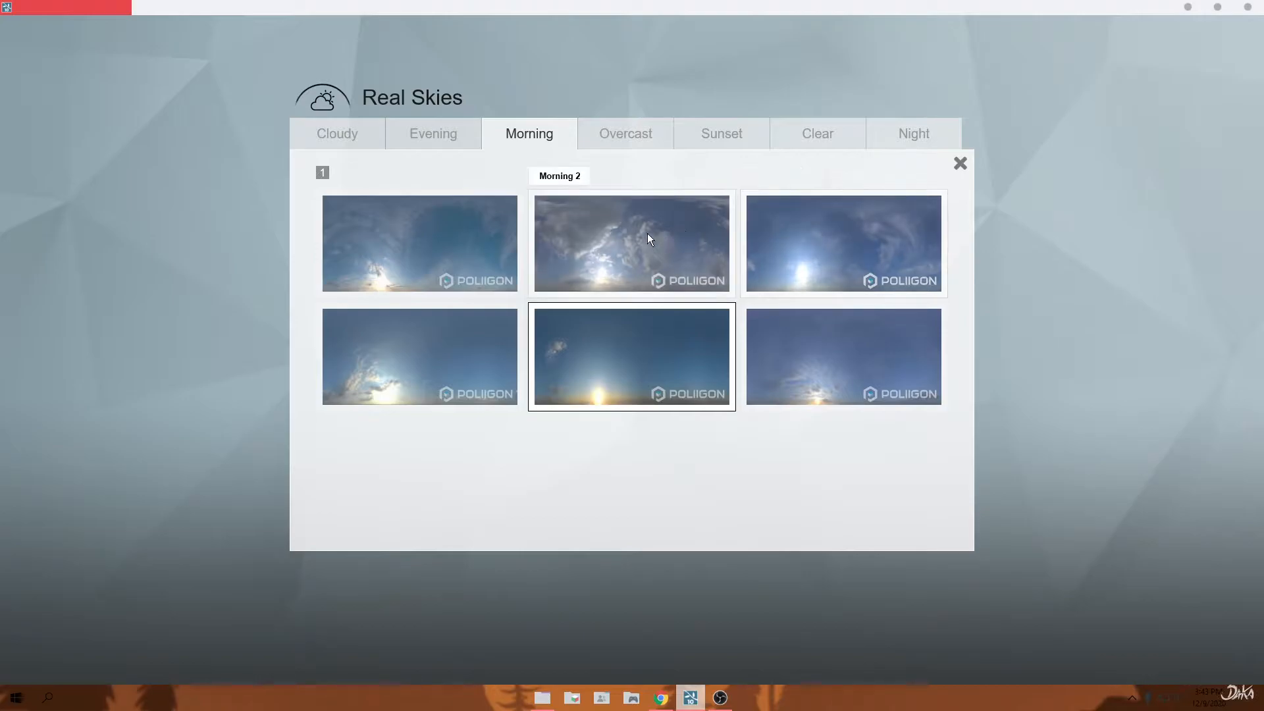
{"action": "left_click", "coordinate": [908, 237]}
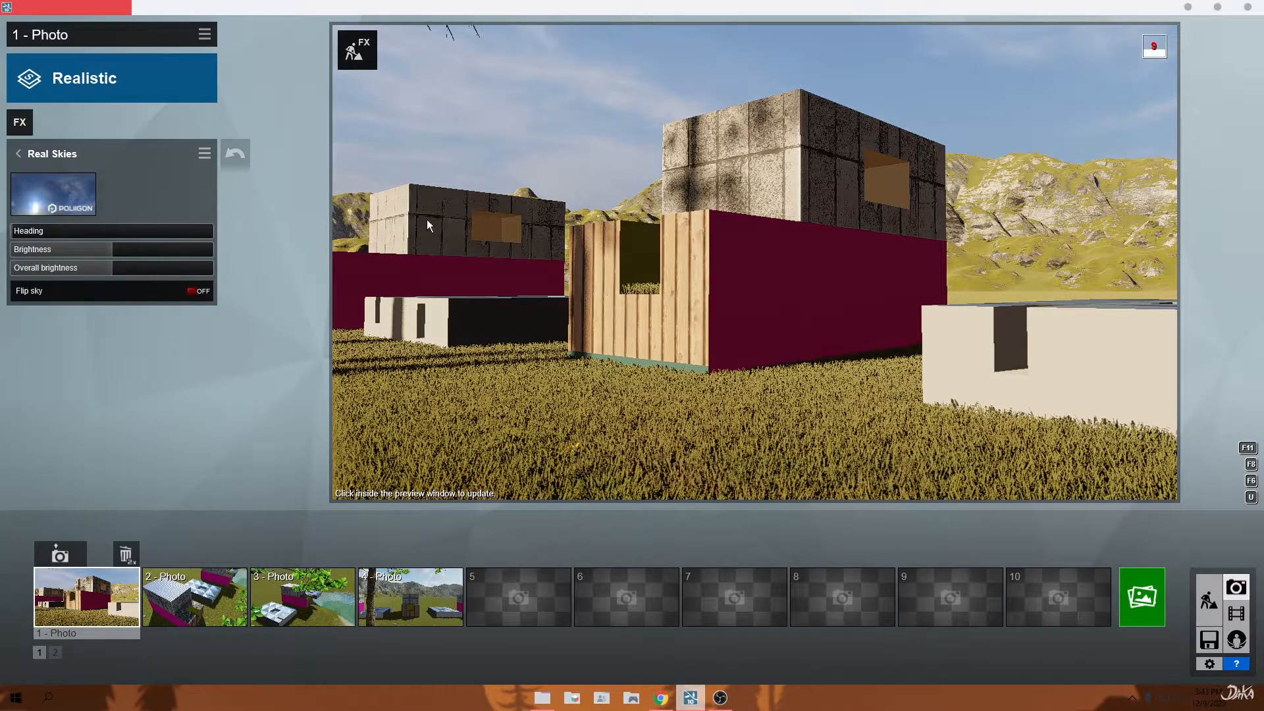
Apply the first Clear sky to the Real Skies effect and fine-tune its heading to adjust the shadows on the building.
{"action": "left_click", "coordinate": [73, 191]}
{"action": "left_click", "coordinate": [822, 137]}
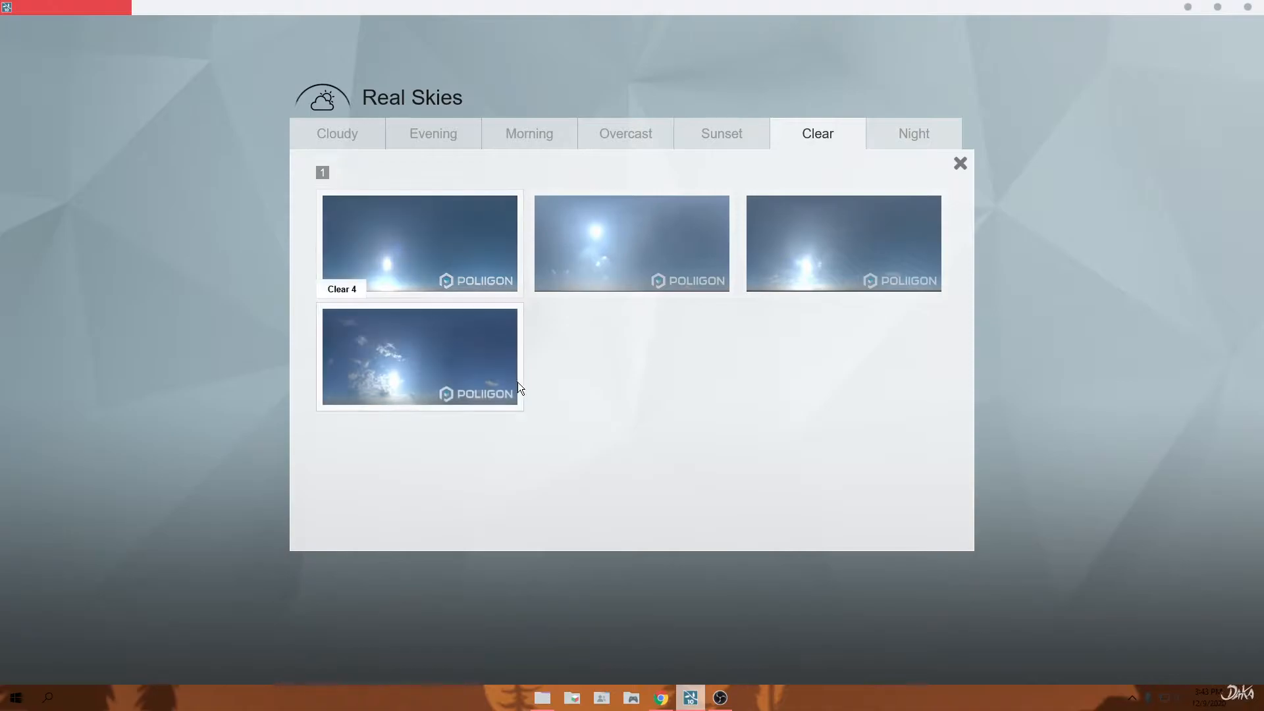
{"action": "left_click", "coordinate": [454, 260]}
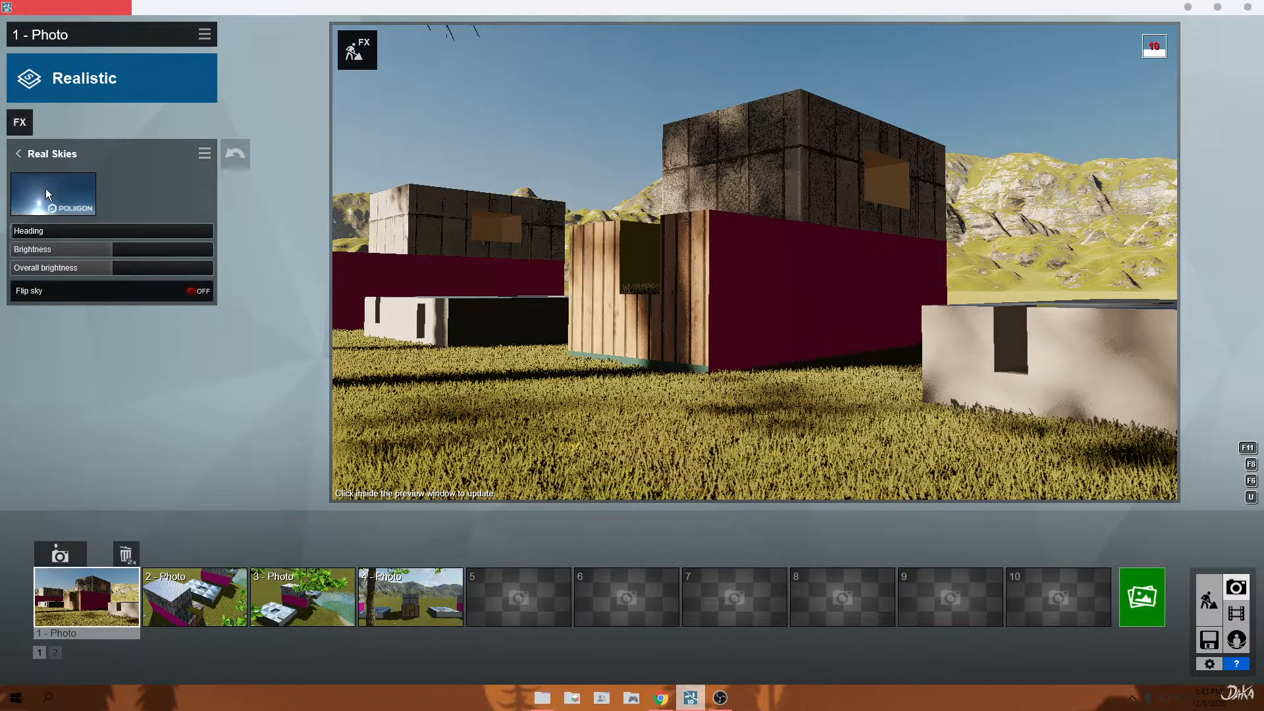
{"action": "left_click_drag", "start_coordinate": [14, 232], "coordinate": [22, 234]}
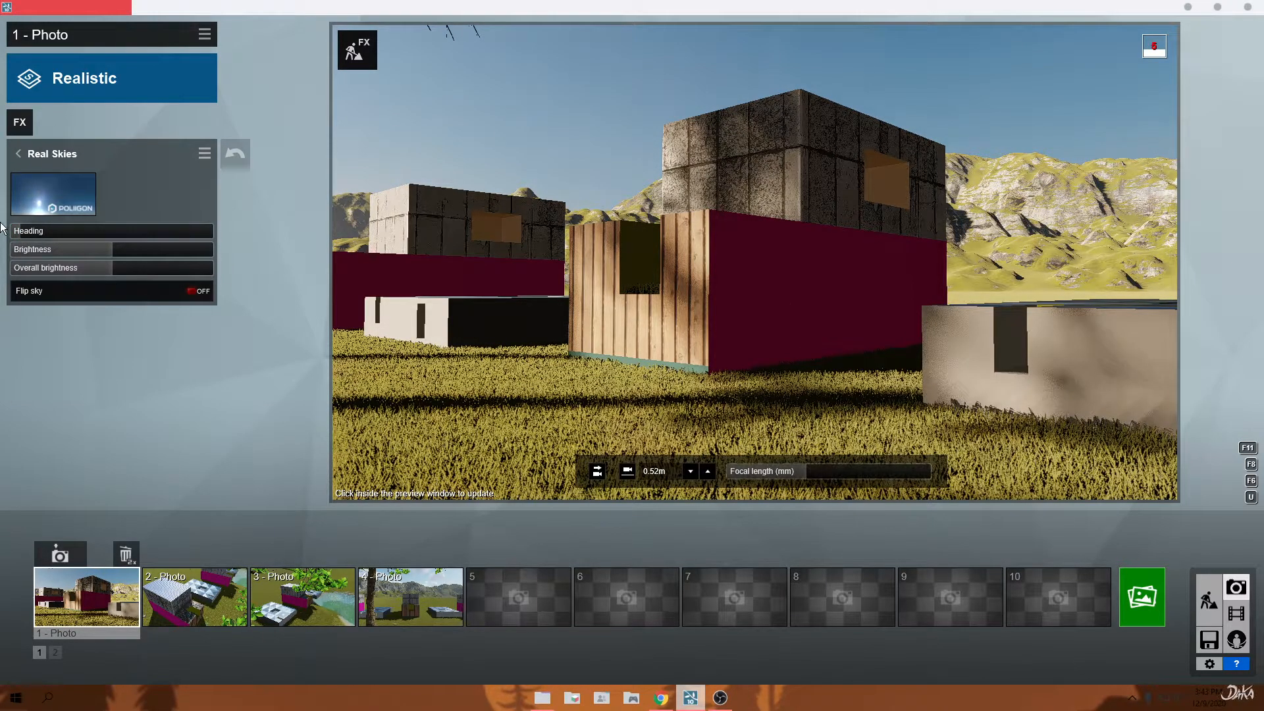
{"action": "left_click", "coordinate": [18, 154]}
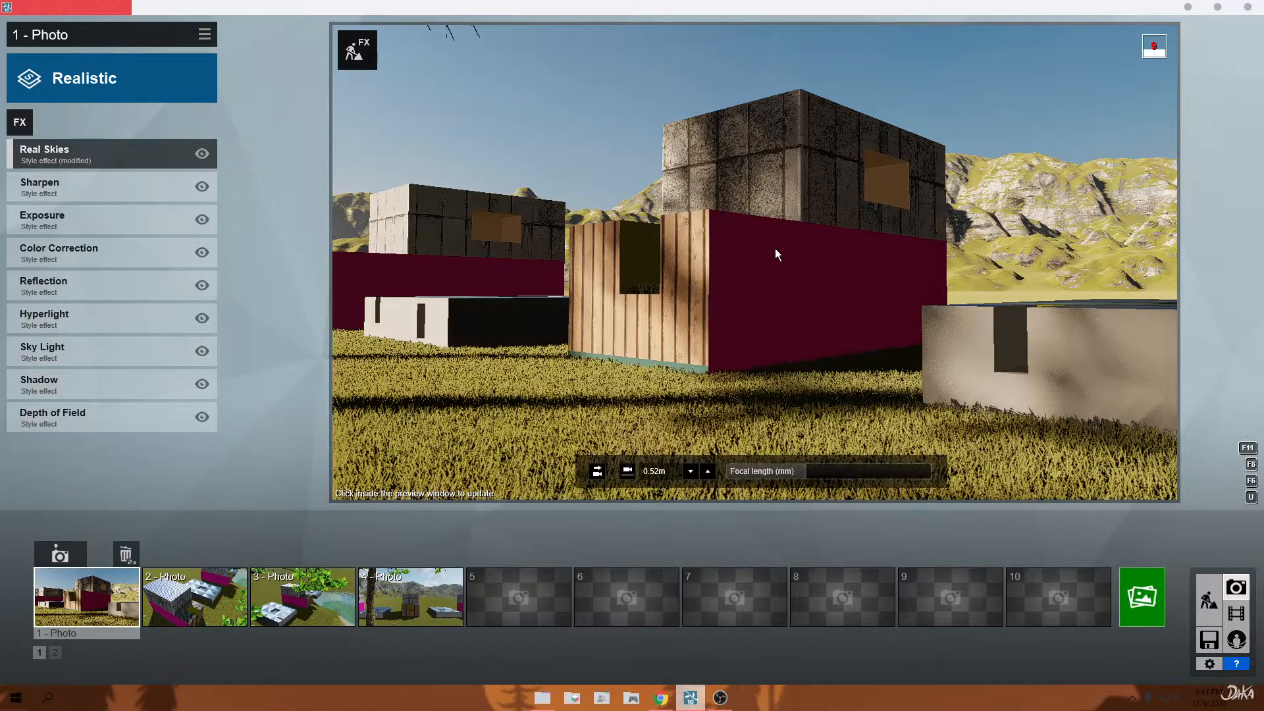
Set the intensity of the Sharpen effect to 0.3.
{"action": "left_click", "coordinate": [45, 184]}
{"action": "left_click_drag", "start_coordinate": [42, 175], "coordinate": [32, 177]}
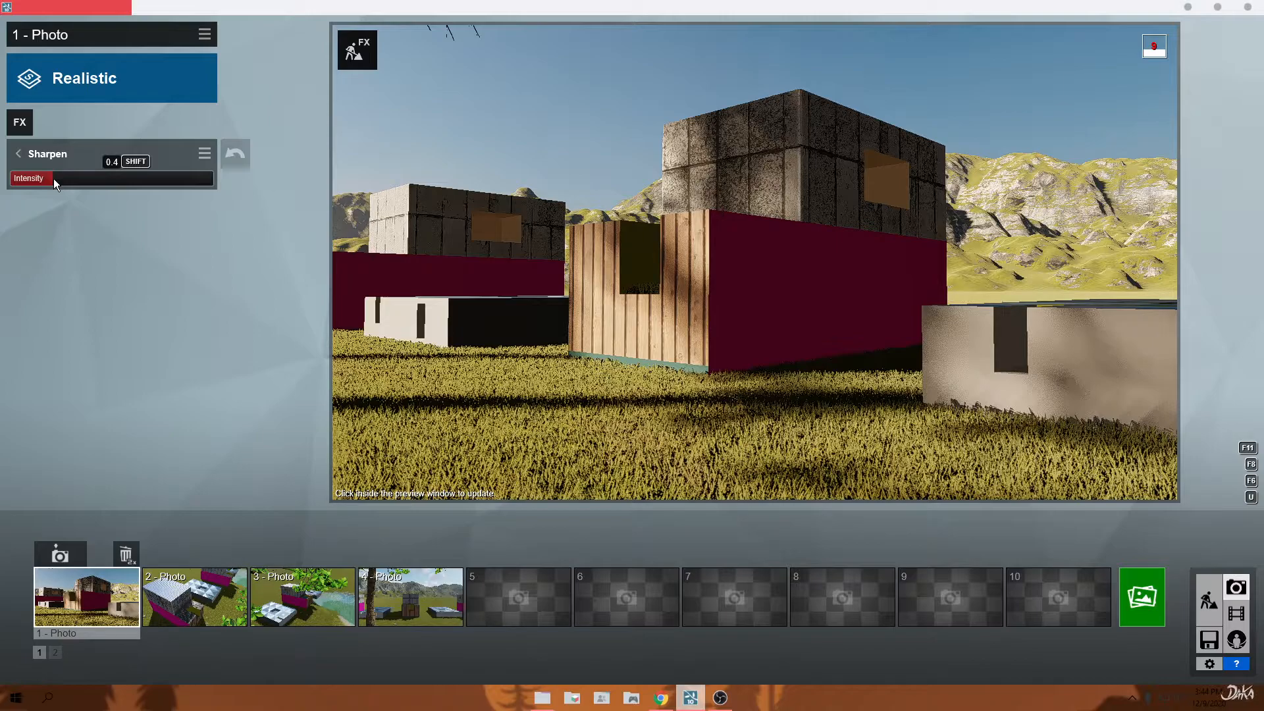
{"action": "left_click_drag", "start_coordinate": [54, 180], "coordinate": [41, 176]}
{"action": "left_click_drag", "start_coordinate": [27, 182], "coordinate": [50, 180]}
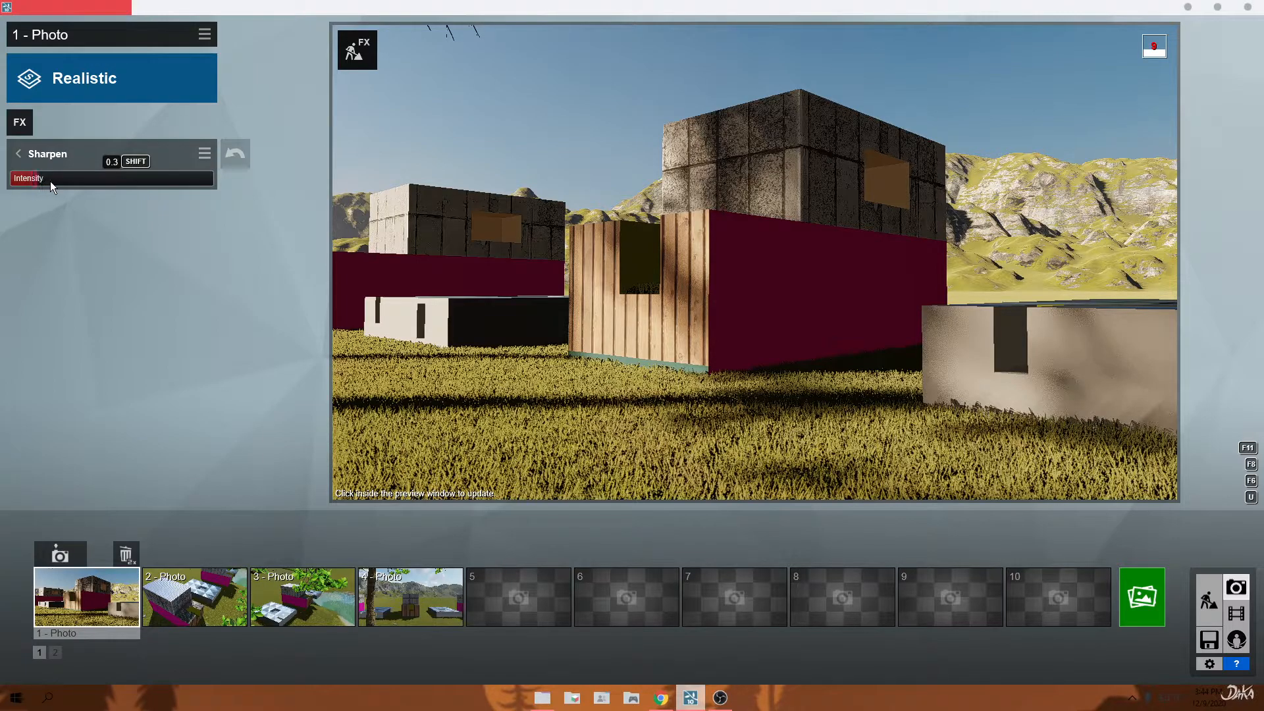
{"action": "left_click", "coordinate": [20, 155]}
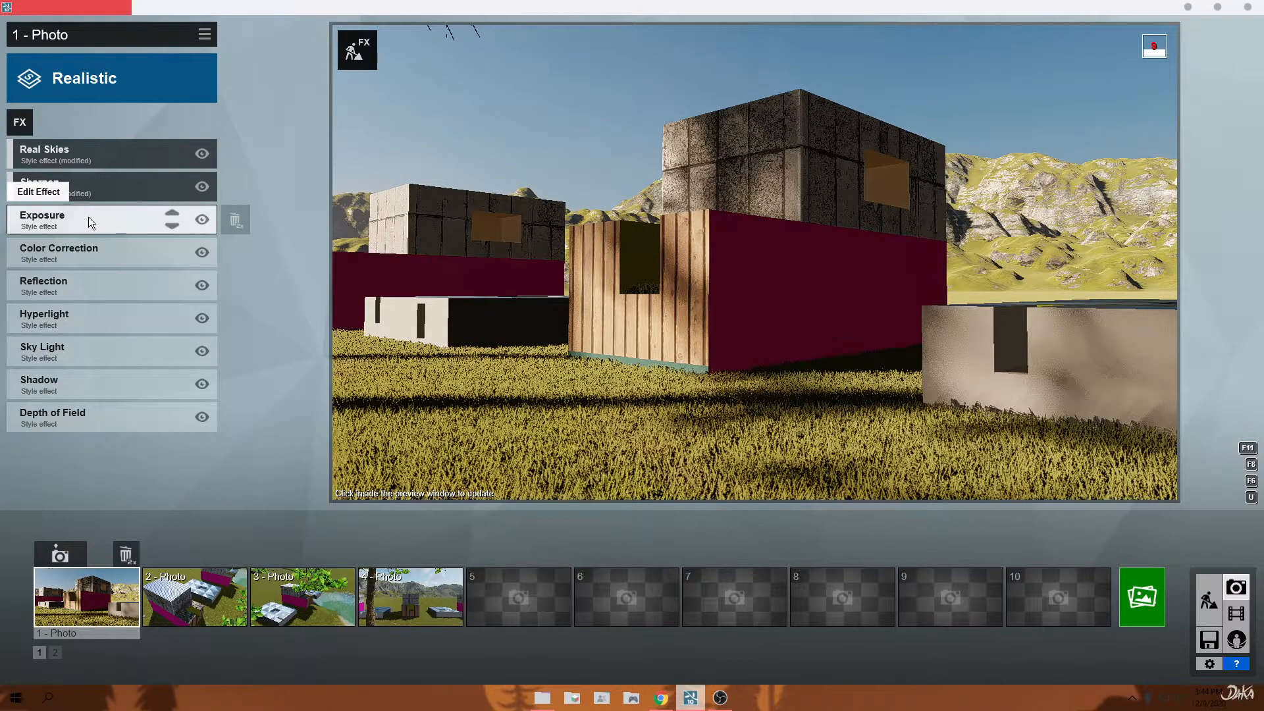
Test a strong exposure of 1.0 in the Exposure effect and settle on a value slightly darker than the original.
{"action": "left_click", "coordinate": [88, 216]}
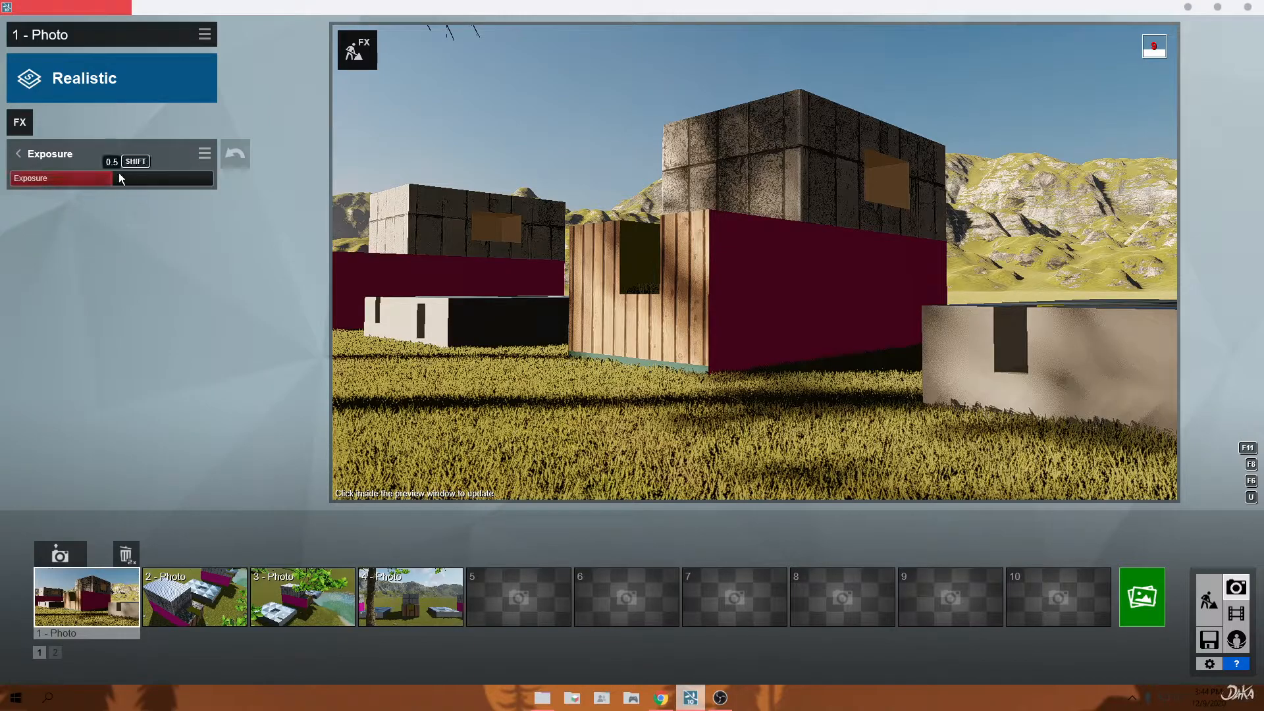
{"action": "left_click_drag", "start_coordinate": [116, 174], "coordinate": [270, 185]}
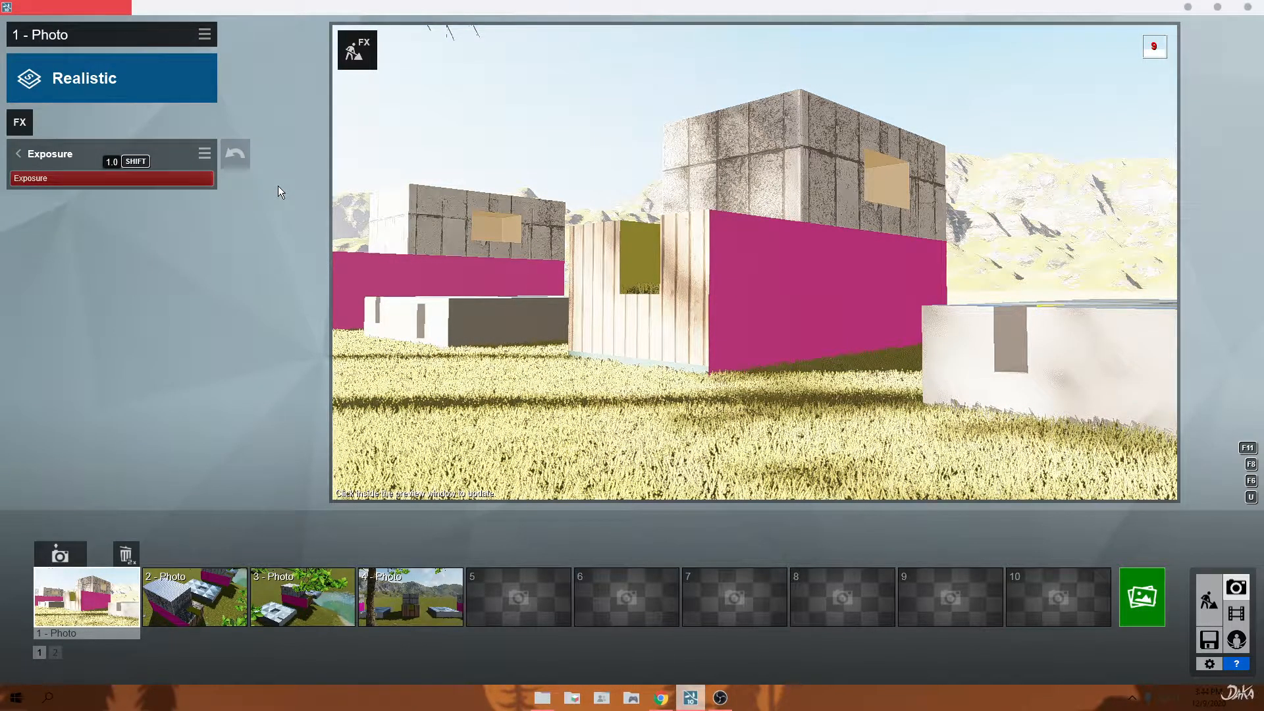
{"action": "left_click_drag", "start_coordinate": [232, 189], "coordinate": [100, 197]}
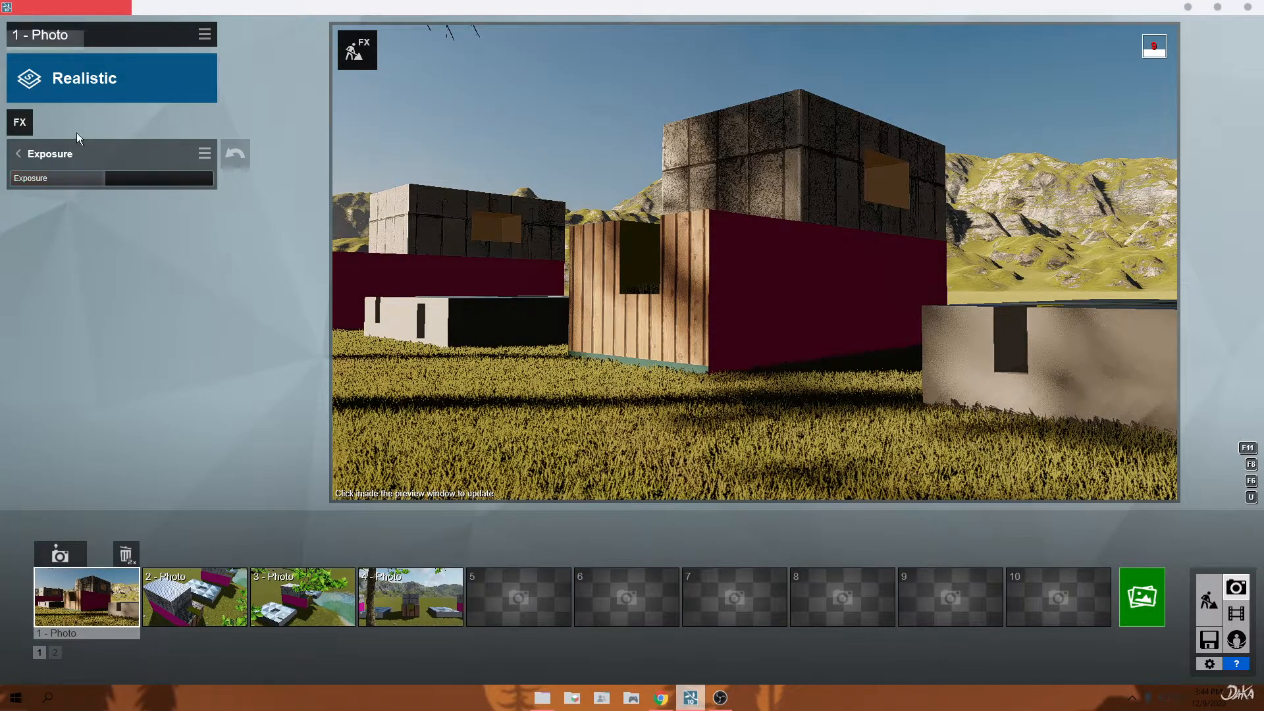
{"action": "left_click", "coordinate": [18, 156]}
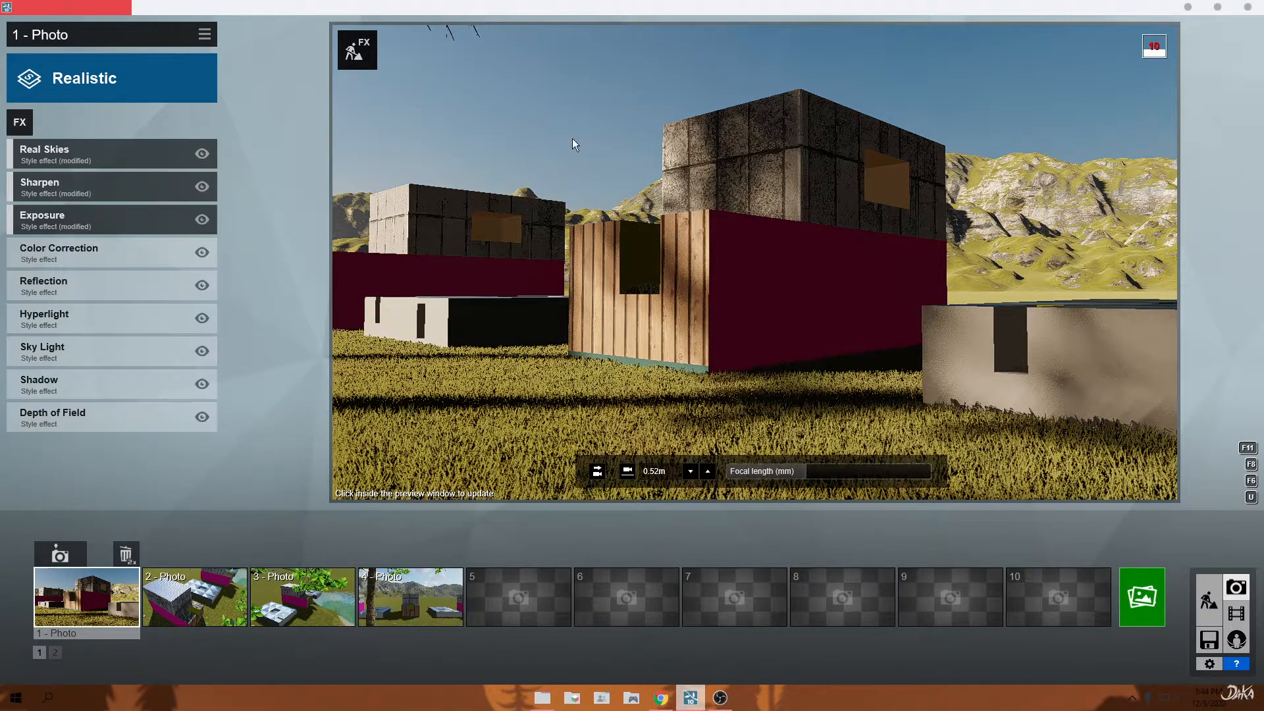
Raise the temperature of the Color Correction effect slightly and set its vibrance to 0.8.
{"action": "left_click", "coordinate": [80, 251]}
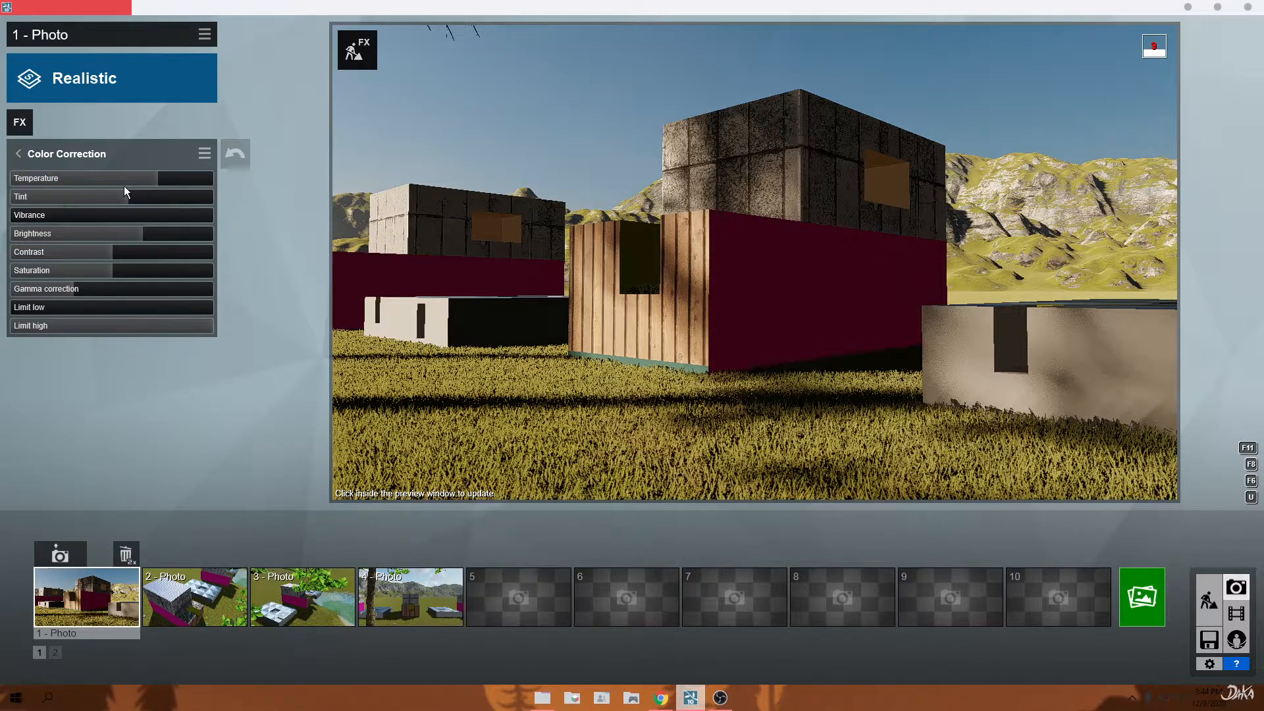
{"action": "mouse_move", "coordinate": [85, 174]}
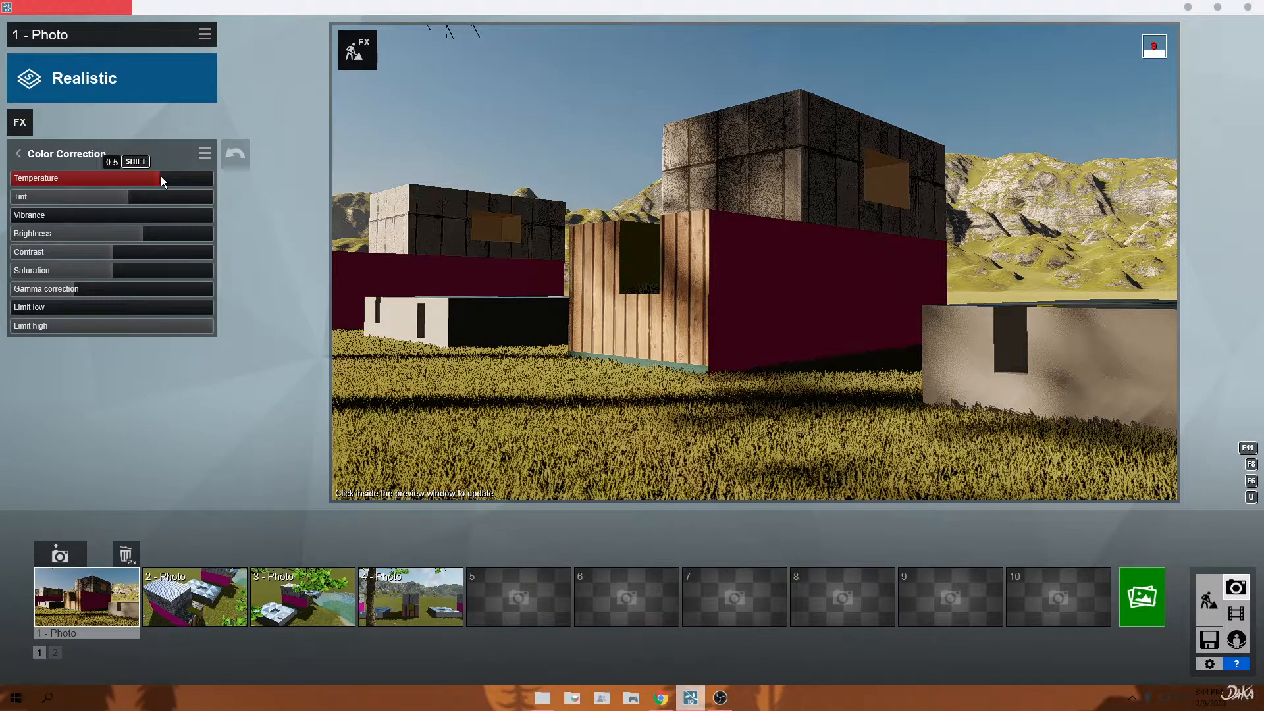
{"action": "left_click_drag", "start_coordinate": [167, 176], "coordinate": [125, 180]}
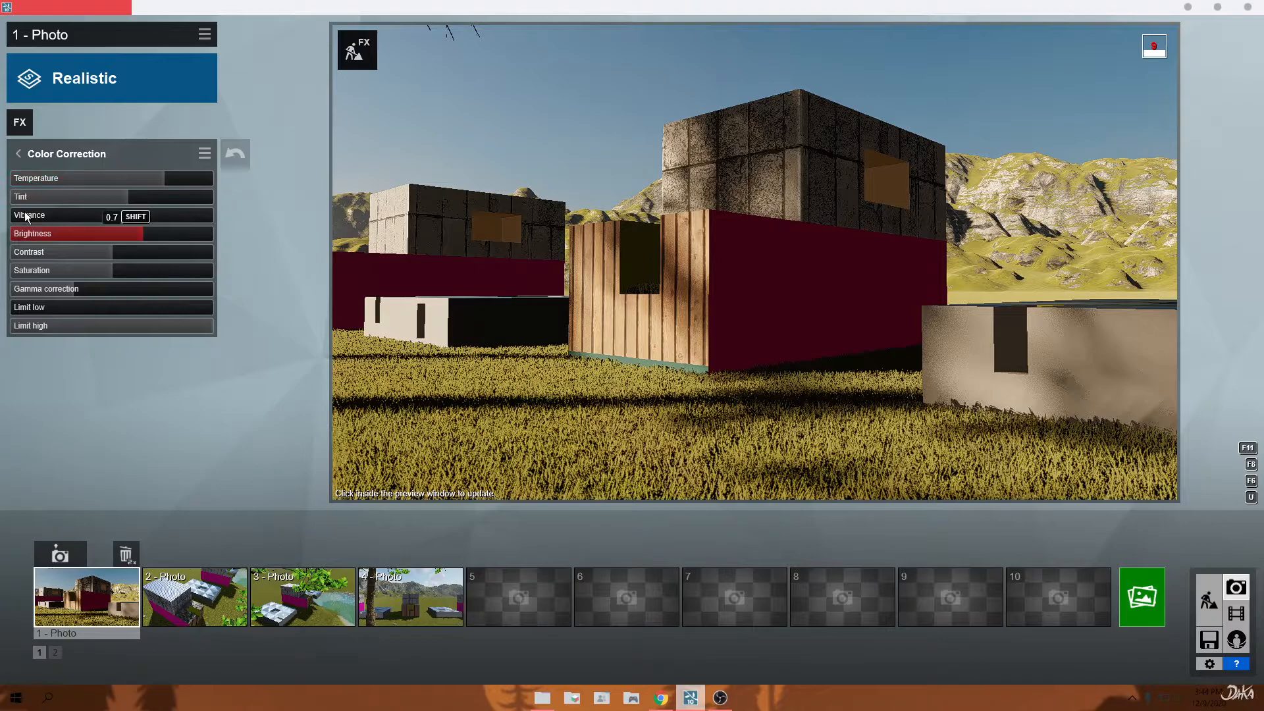
{"action": "left_click_drag", "start_coordinate": [21, 215], "coordinate": [101, 216]}
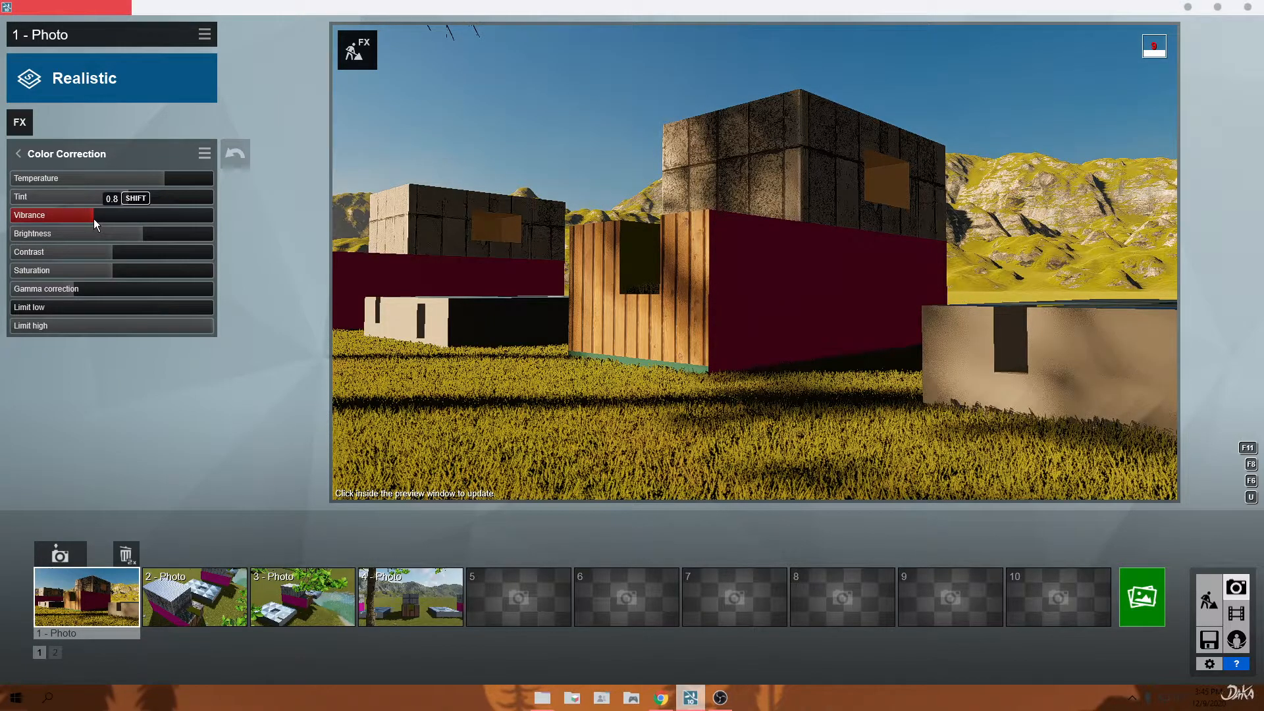
Reduce the saturation of the Color Correction effect and lower its temperature slightly.
{"action": "mouse_move", "coordinate": [90, 271]}
{"action": "left_mouse_down"}
{"action": "mouse_move", "coordinate": [68, 271]}
{"action": "mouse_move", "coordinate": [243, 269]}
{"action": "mouse_move", "coordinate": [8, 282]}
{"action": "mouse_move", "coordinate": [78, 272]}
{"action": "left_mouse_up"}
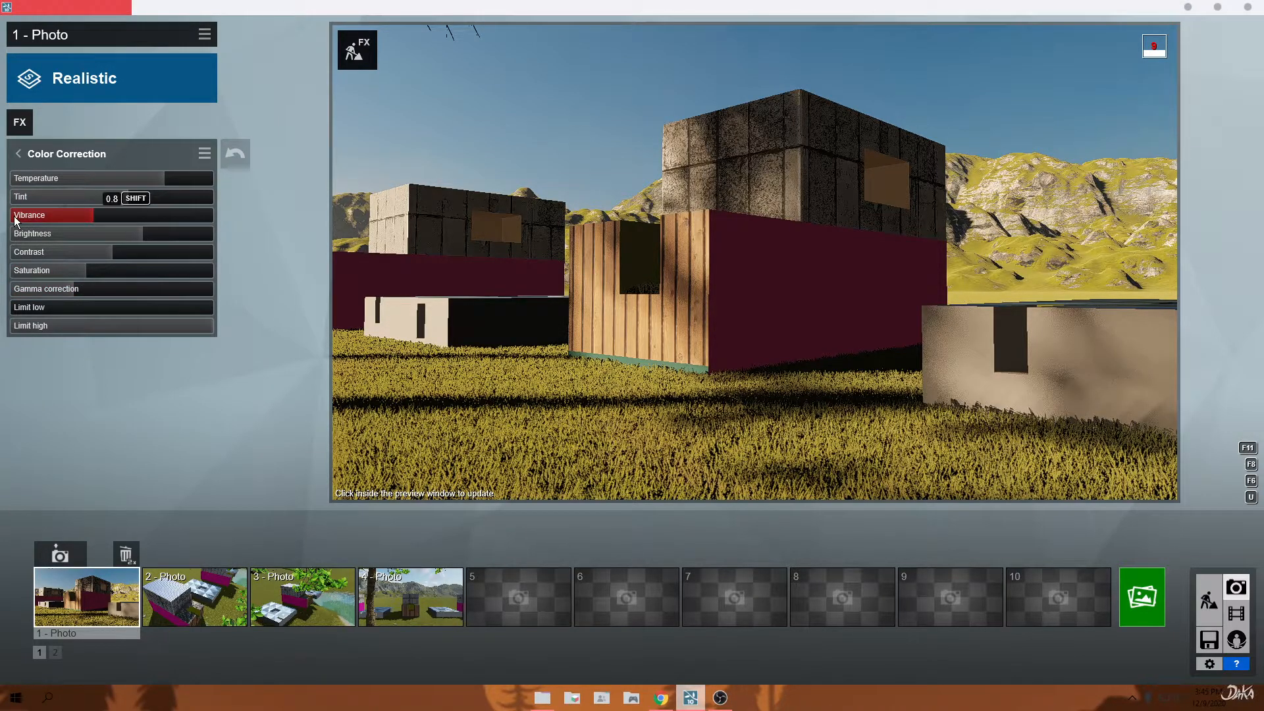
{"action": "left_click_drag", "start_coordinate": [84, 270], "coordinate": [76, 271]}
{"action": "mouse_move", "coordinate": [776, 173]}
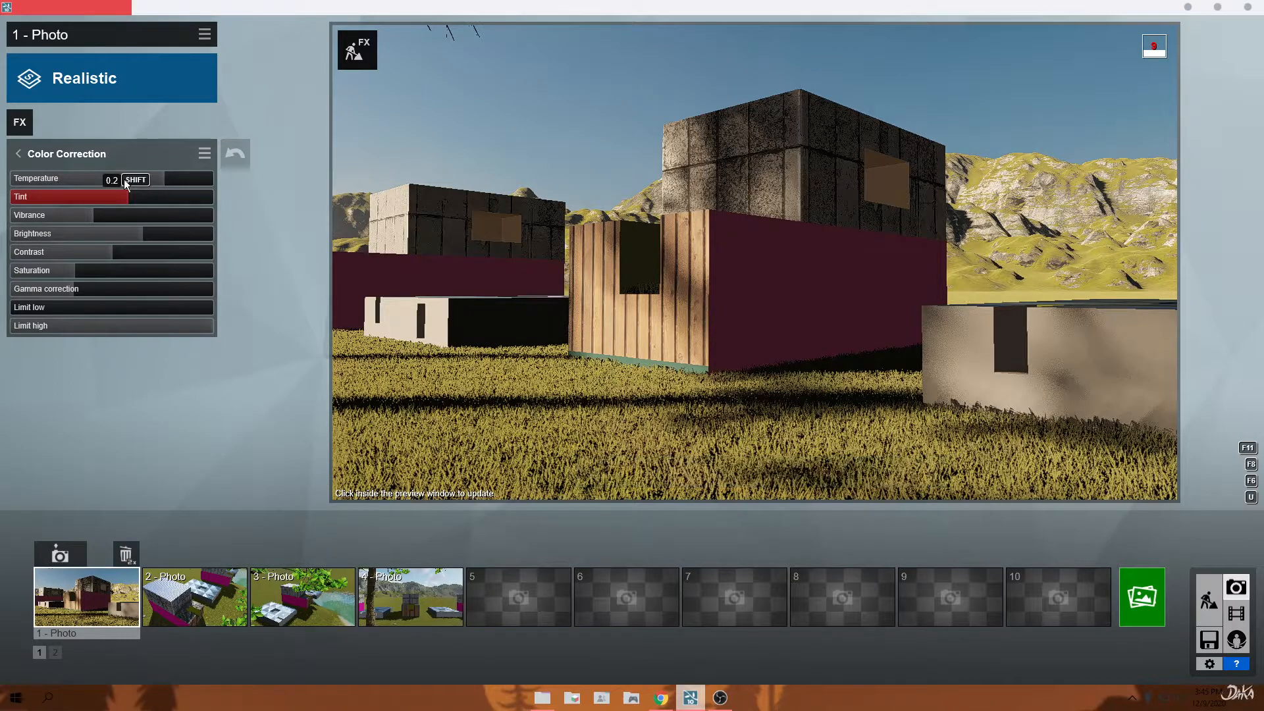
{"action": "mouse_move", "coordinate": [152, 179]}
{"action": "left_mouse_down"}
{"action": "mouse_move", "coordinate": [115, 178]}
{"action": "mouse_move", "coordinate": [157, 176]}
{"action": "left_mouse_up"}
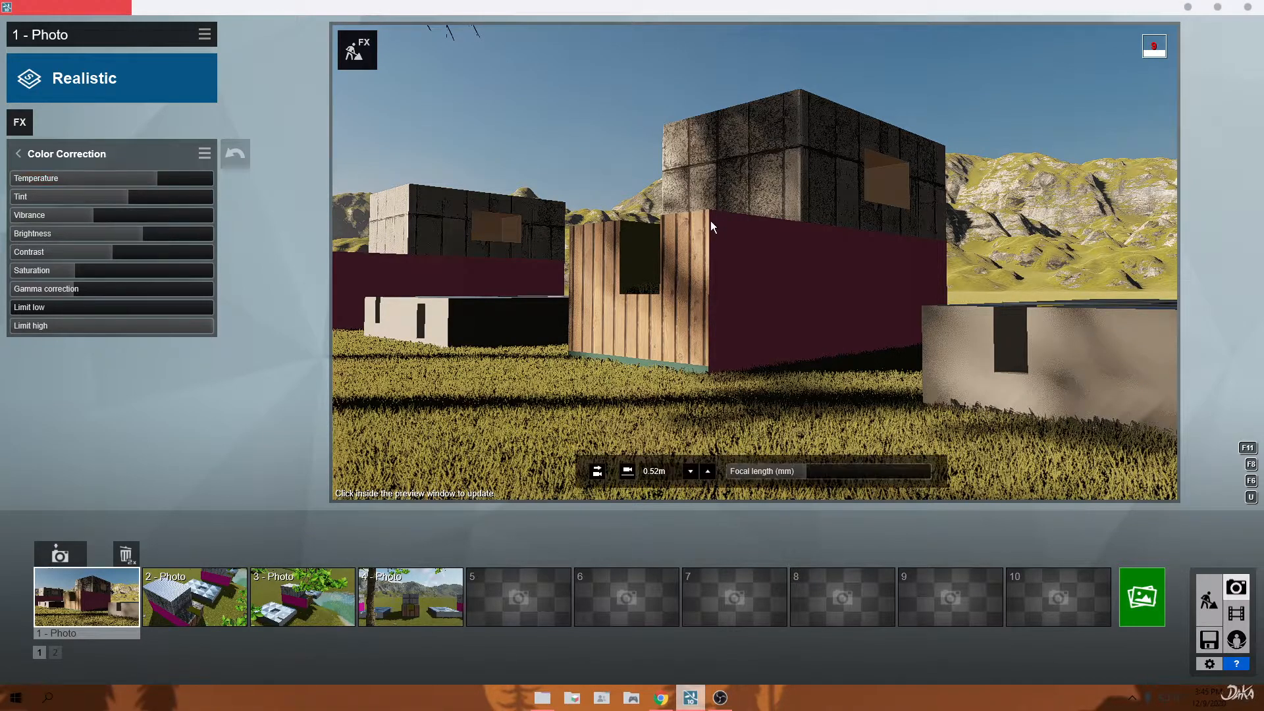
{"action": "left_click", "coordinate": [18, 153]}
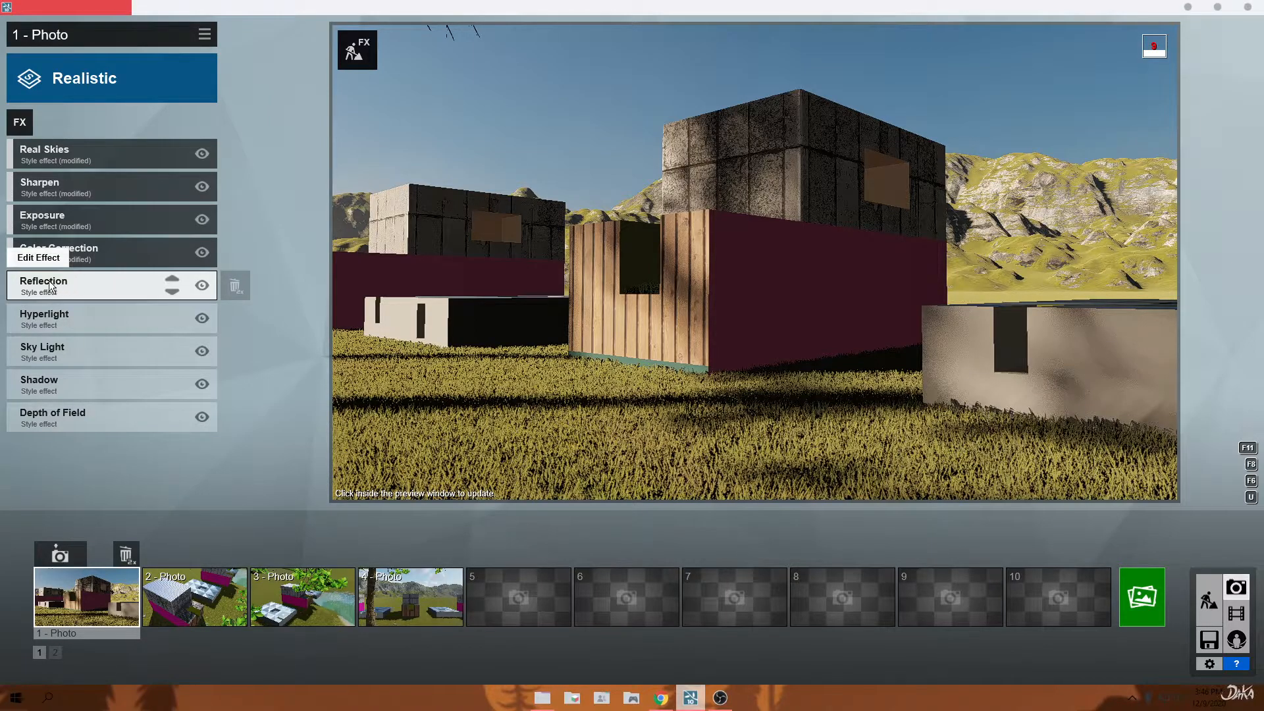
Set the amount of the Hyperlight effect to 40.1%, checking it on the building's wooden front.
{"action": "left_click", "coordinate": [71, 316]}
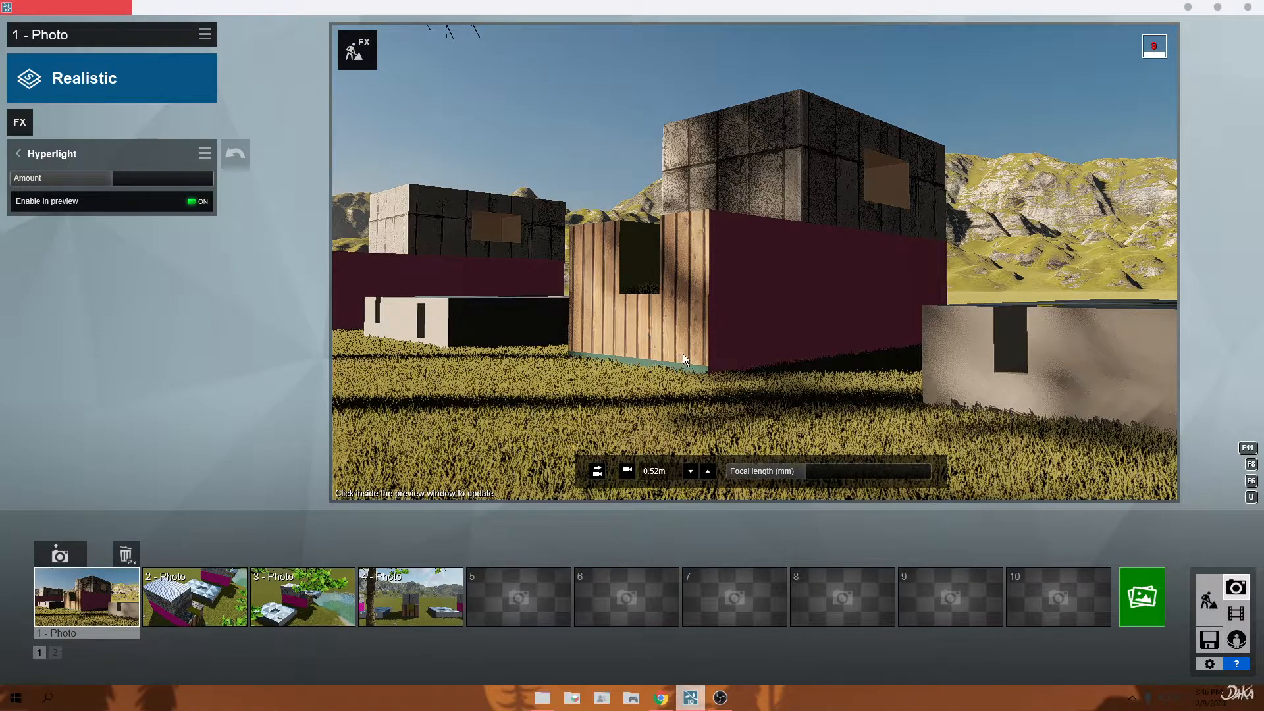
{"action": "mouse_move", "coordinate": [121, 180]}
{"action": "right_click_drag", "start_coordinate": [919, 348], "coordinate": [610, 394]}
{"action": "key", "text": "w"}
{"action": "key", "text": "a"}
{"action": "key", "text": "a"}
{"action": "mouse_move", "coordinate": [708, 285]}
{"action": "right_mouse_down"}
{"action": "mouse_move", "coordinate": [664, 283]}
{"action": "mouse_move", "coordinate": [686, 281]}
{"action": "right_mouse_up"}
{"action": "key", "text": "a"}
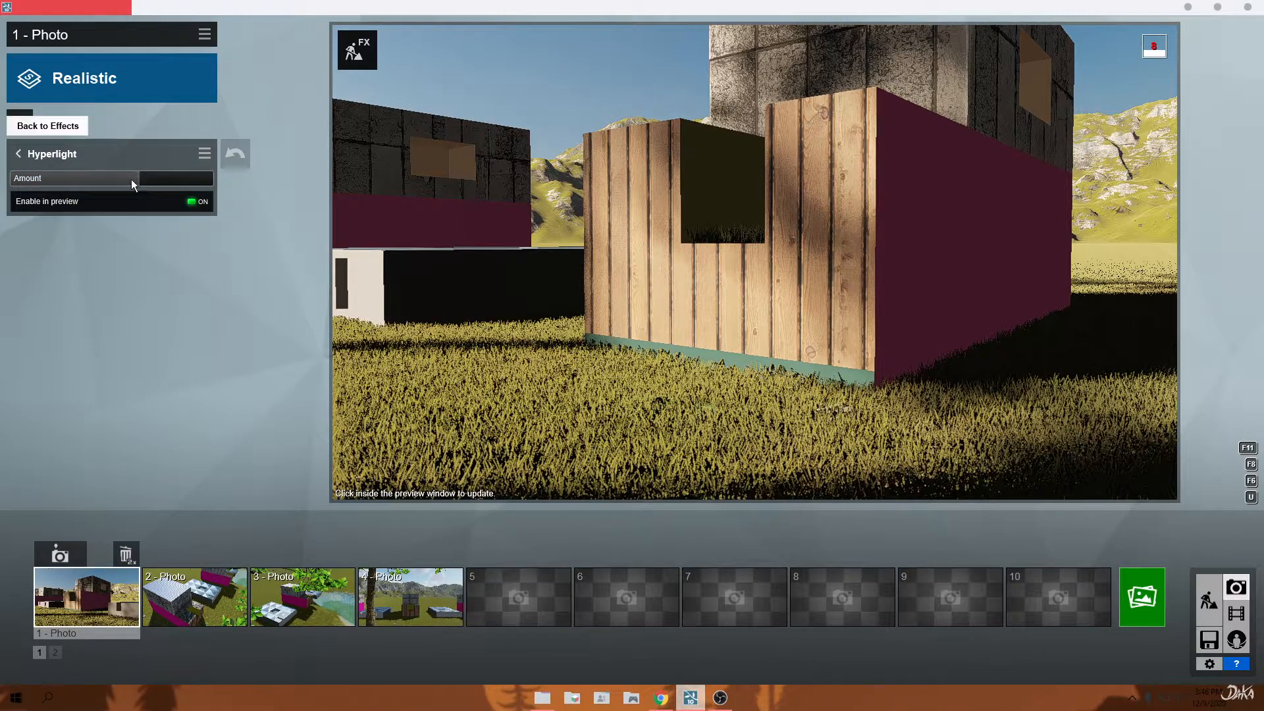
{"action": "left_click_drag", "start_coordinate": [132, 180], "coordinate": [225, 200]}
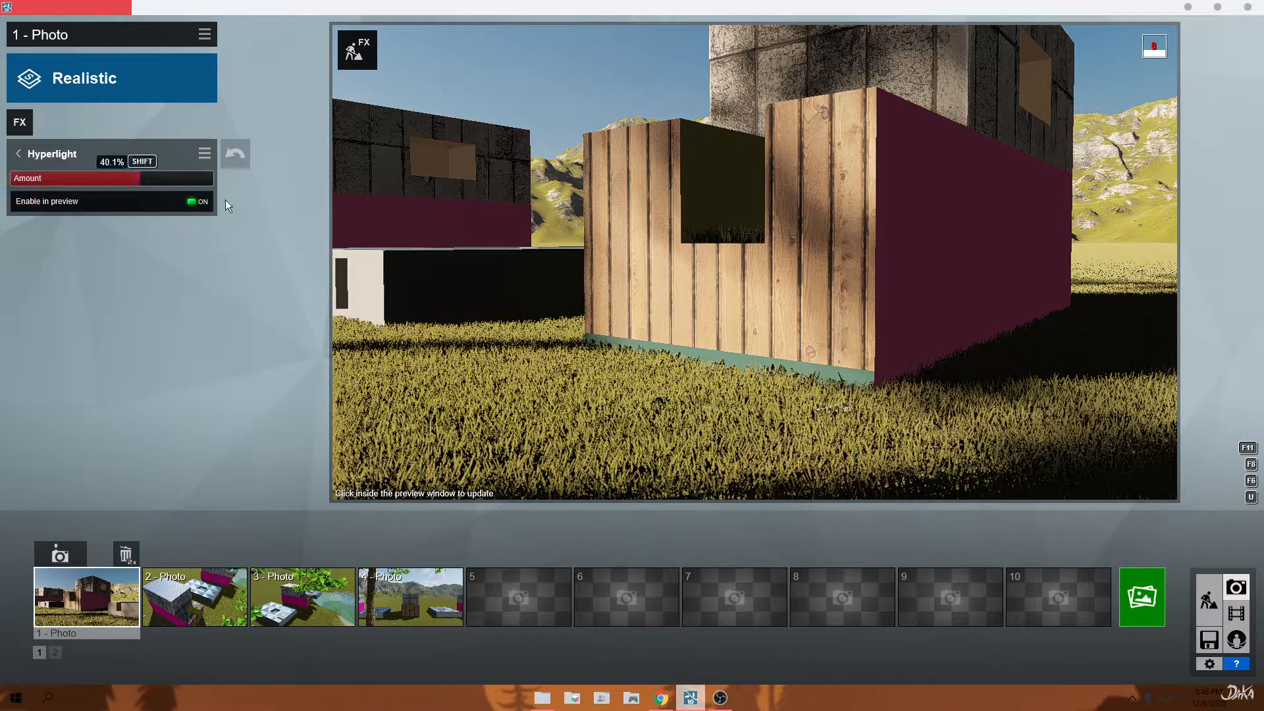
{"action": "left_click", "coordinate": [18, 155]}
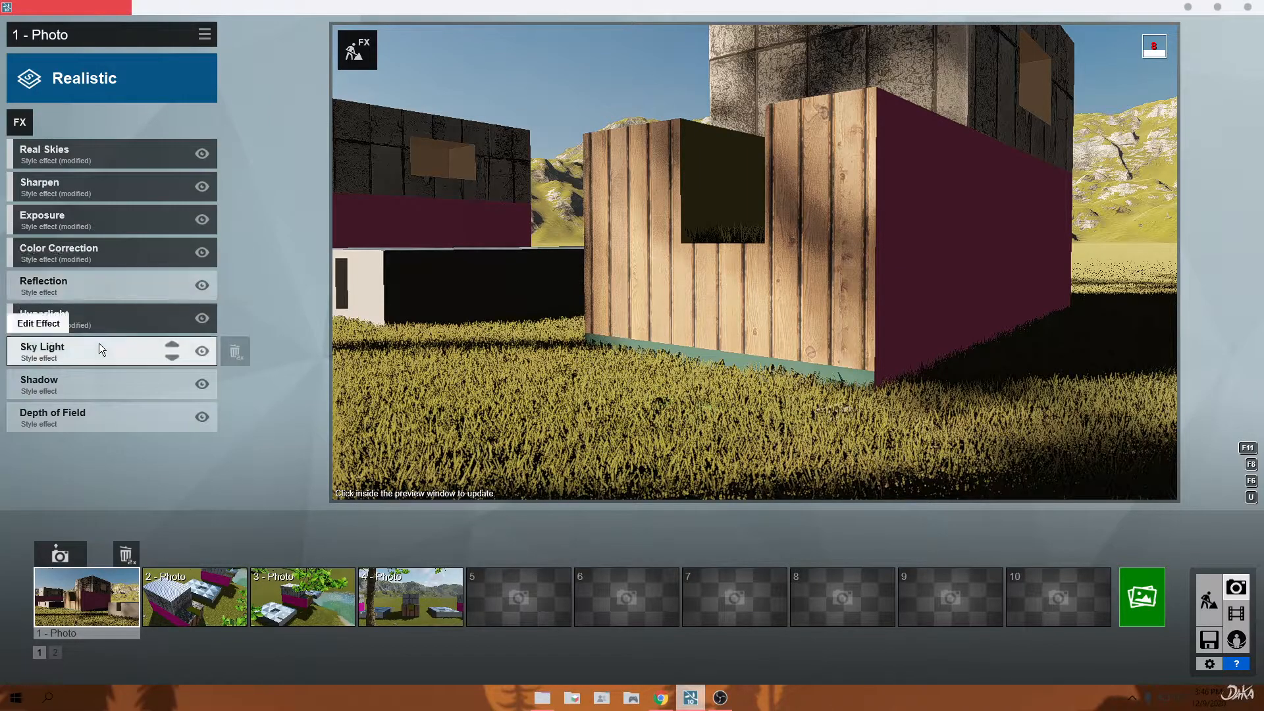
Enable planar and projected reflections in the Sky Light effect and set its render quality to Ultra.
{"action": "left_click", "coordinate": [98, 349]}
{"action": "right_click_drag", "start_coordinate": [530, 271], "coordinate": [527, 270]}
{"action": "key", "text": "s"}
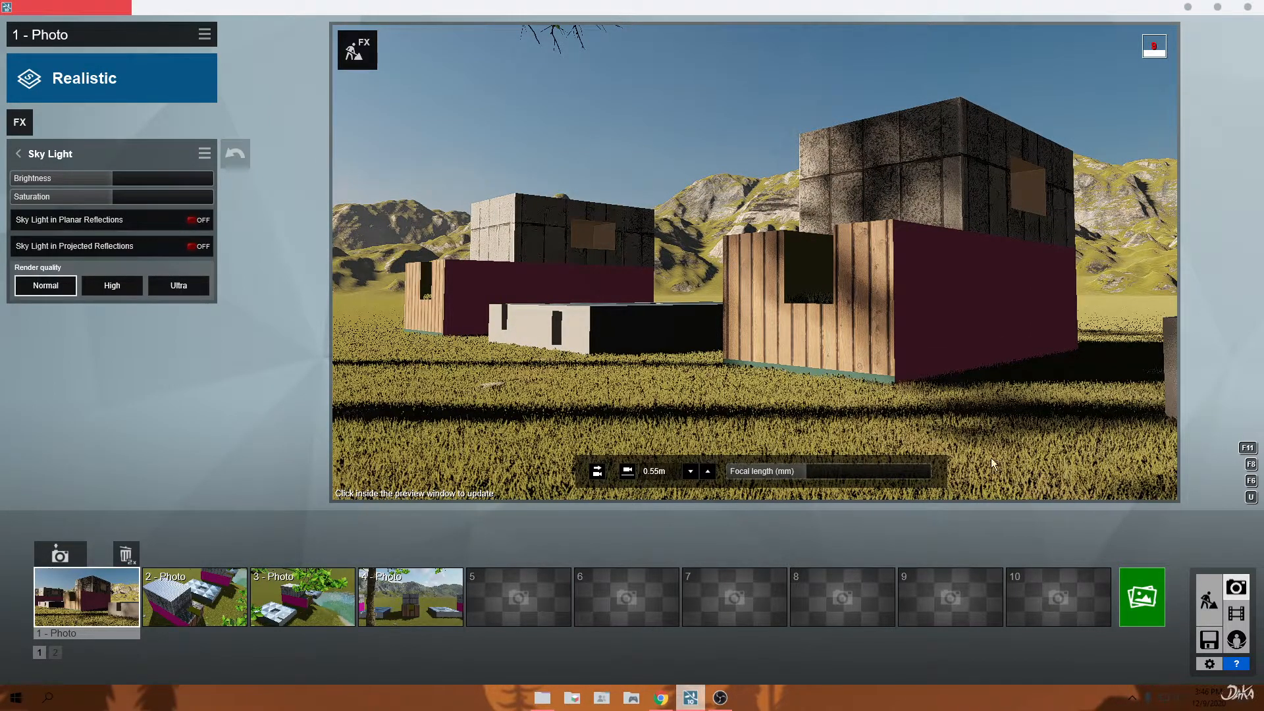
{"action": "right_click_drag", "start_coordinate": [576, 199], "coordinate": [576, 199]}
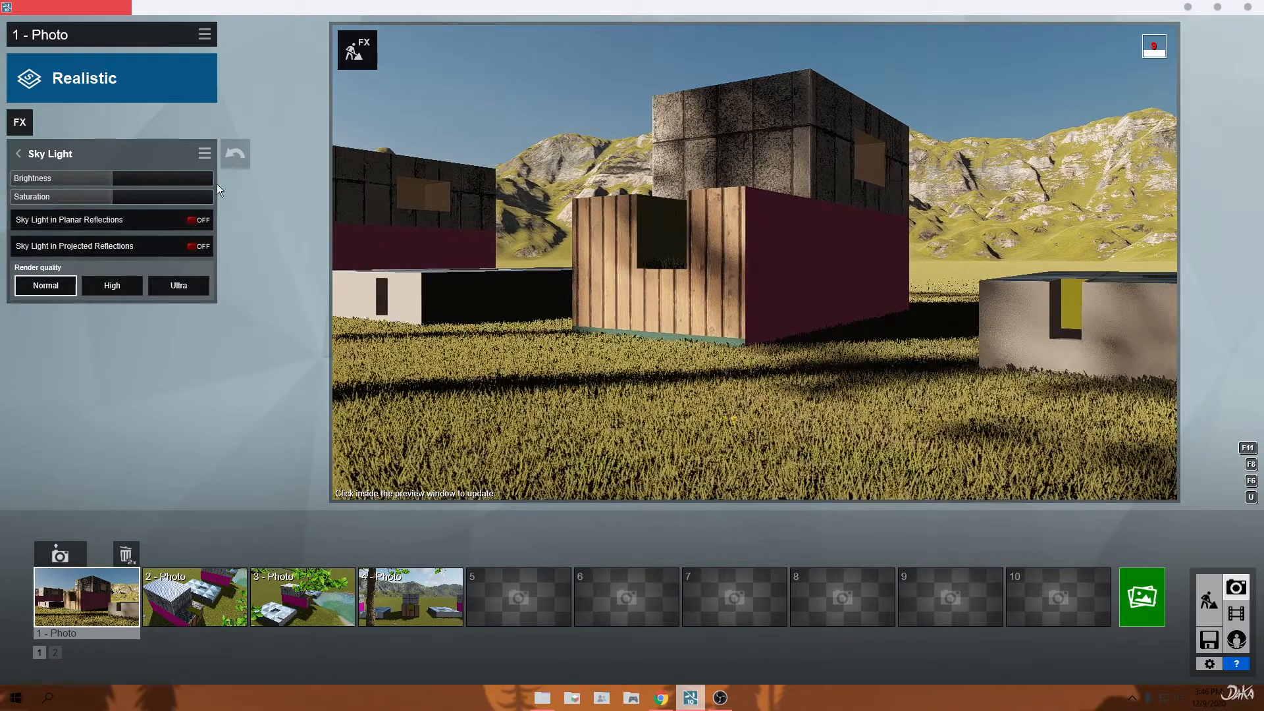
{"action": "mouse_move", "coordinate": [107, 182]}
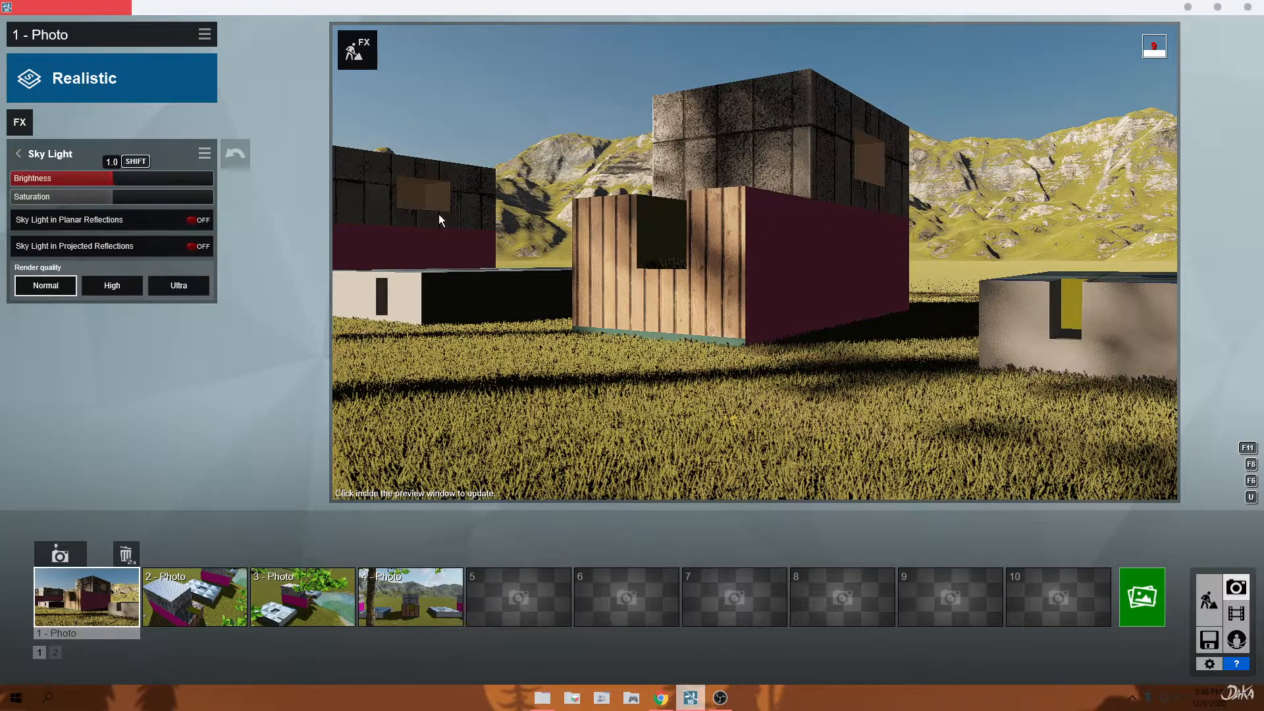
{"action": "left_click", "coordinate": [199, 220]}
{"action": "left_click", "coordinate": [198, 246]}
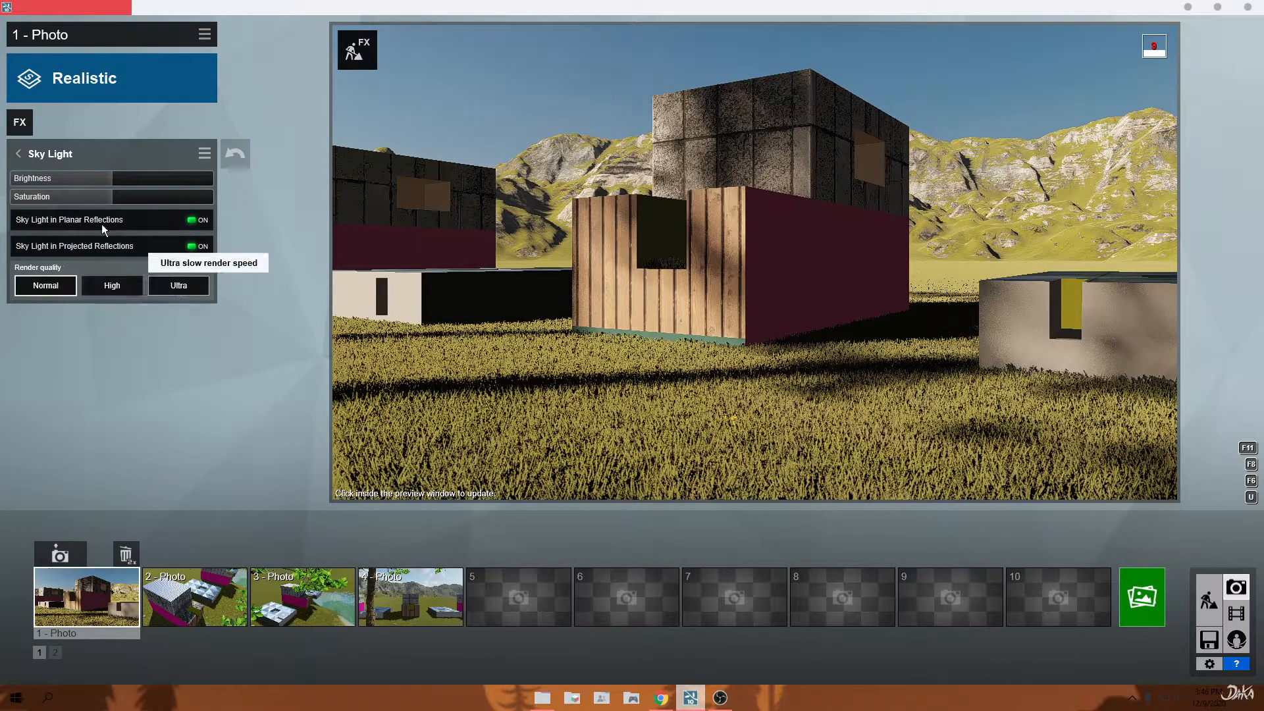
{"action": "left_click", "coordinate": [153, 277]}
Set the saturation of the Sky Light effect to 0.1 and check the result on the buildings.
{"action": "left_click_drag", "start_coordinate": [37, 192], "coordinate": [24, 198]}
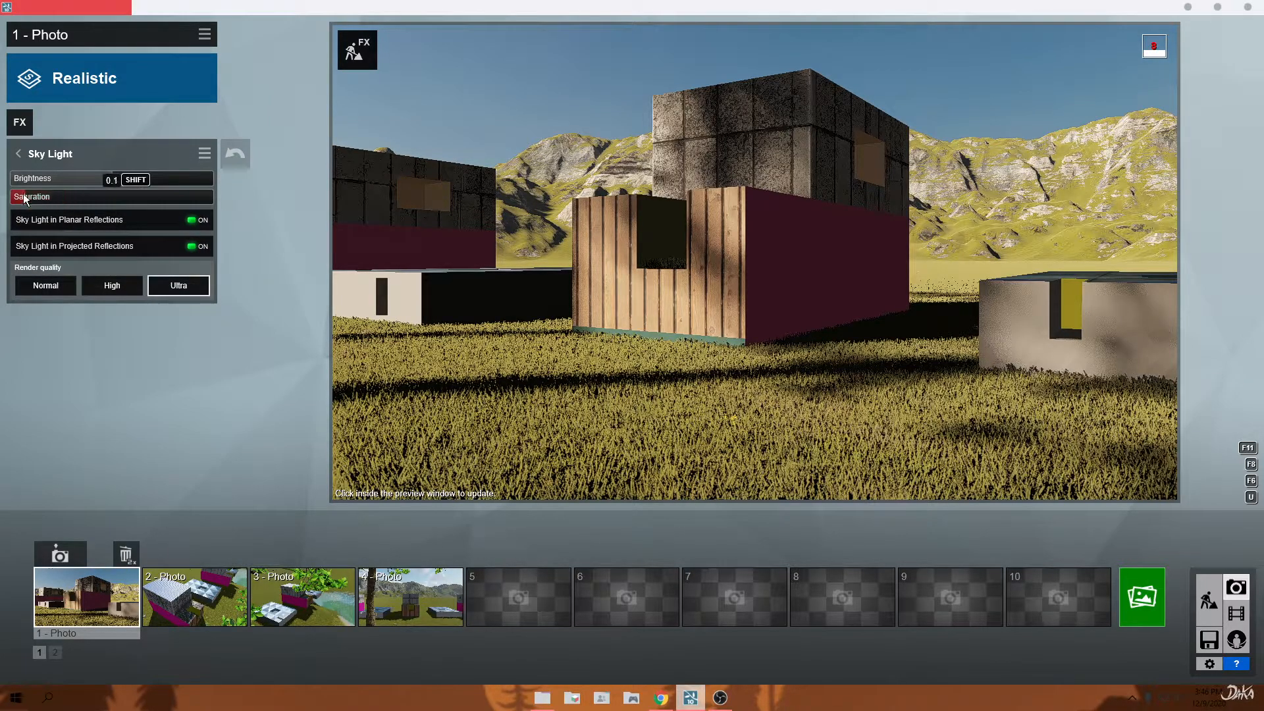
{"action": "left_click", "coordinate": [637, 260]}
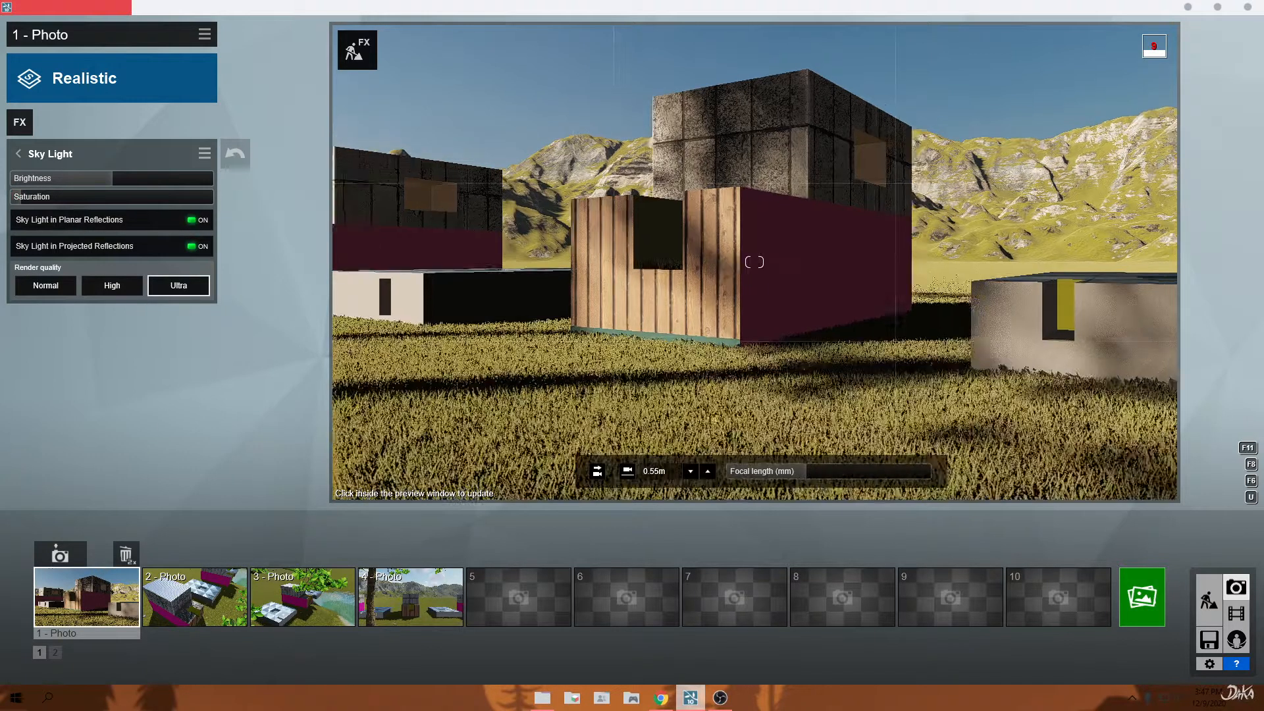
{"action": "key", "text": "d"}
{"action": "right_click_drag", "start_coordinate": [755, 262], "coordinate": [685, 271]}
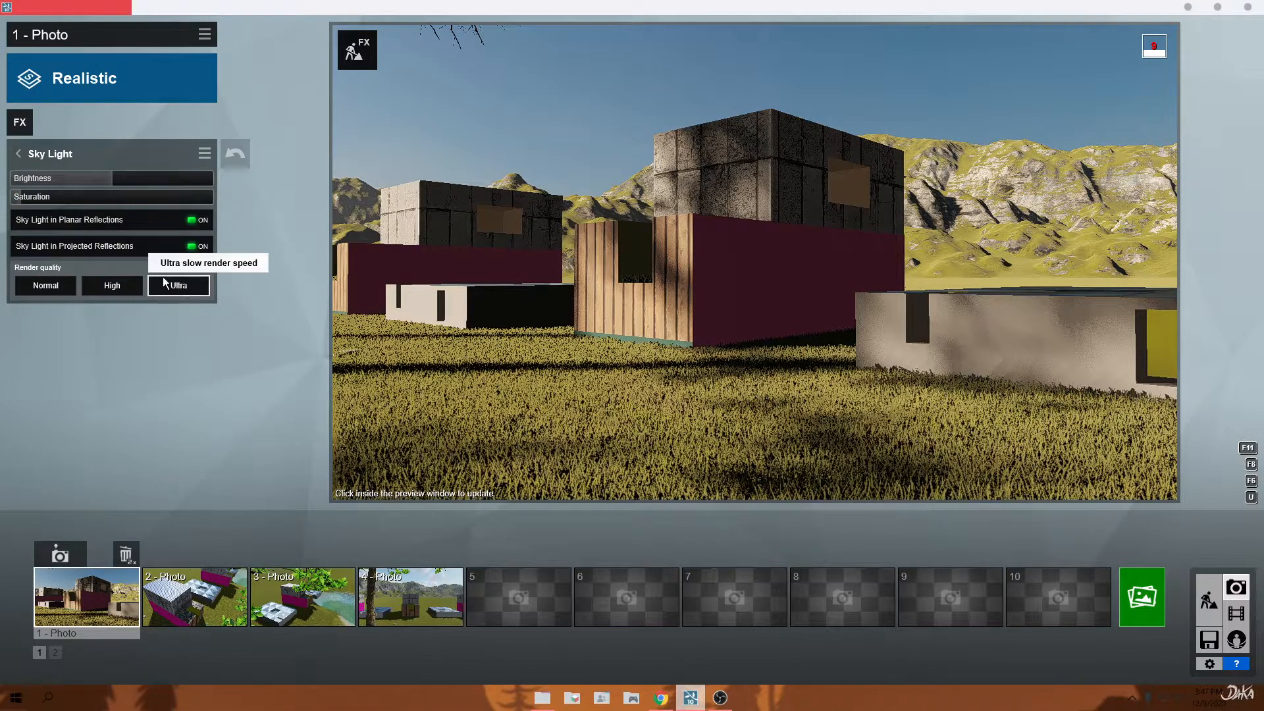
{"action": "left_click", "coordinate": [17, 158]}
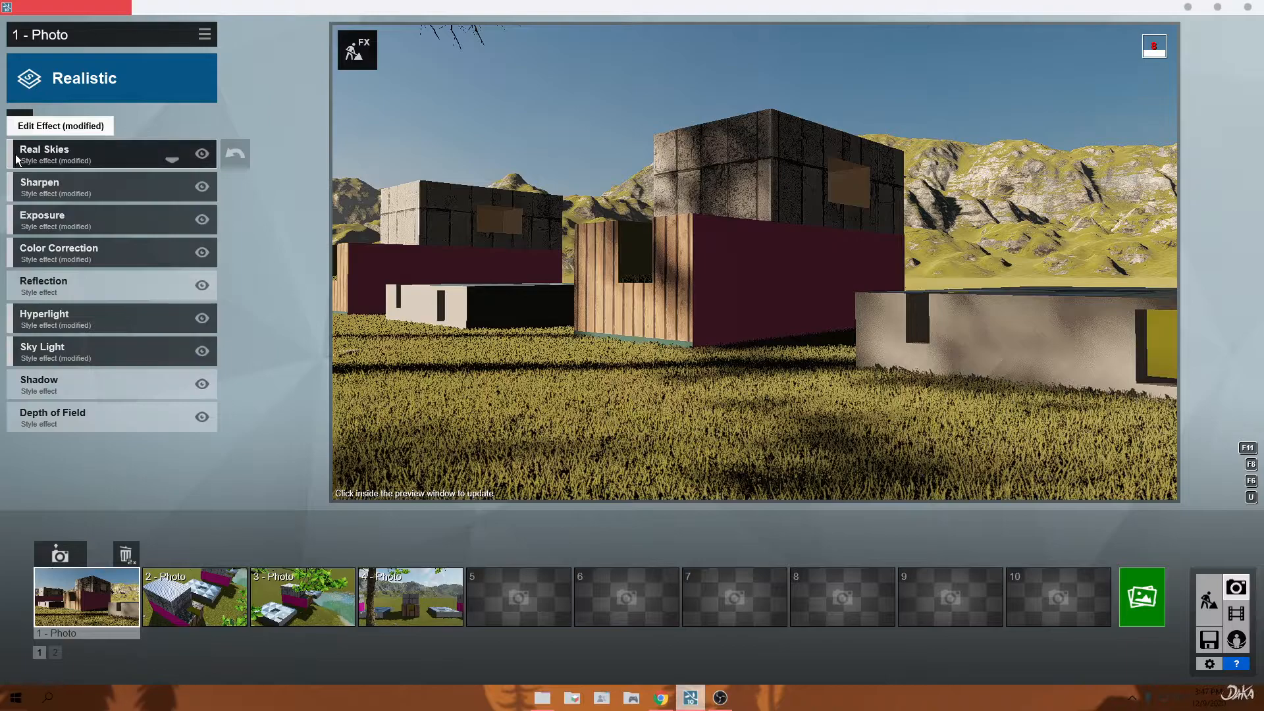
Raise the brightness of the Shadow effect to lighten the shaded walls of the containers.
{"action": "left_click", "coordinate": [133, 377]}
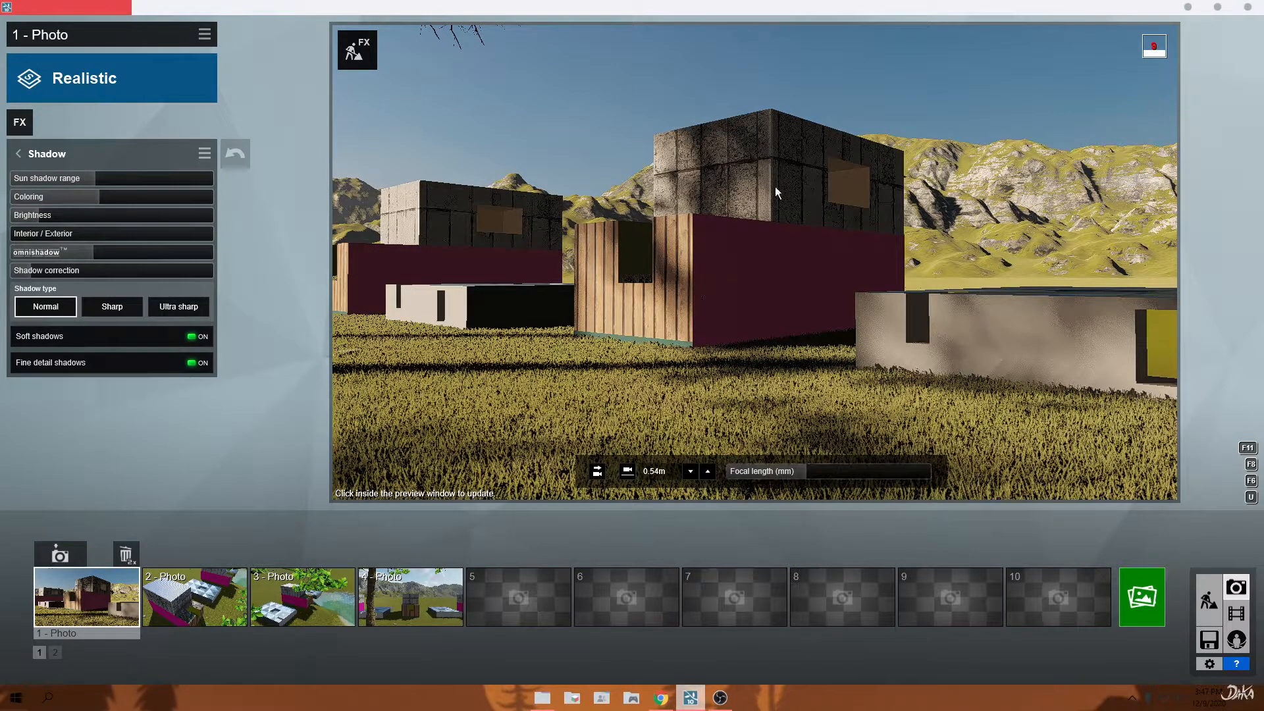
{"action": "left_click", "coordinate": [18, 154]}
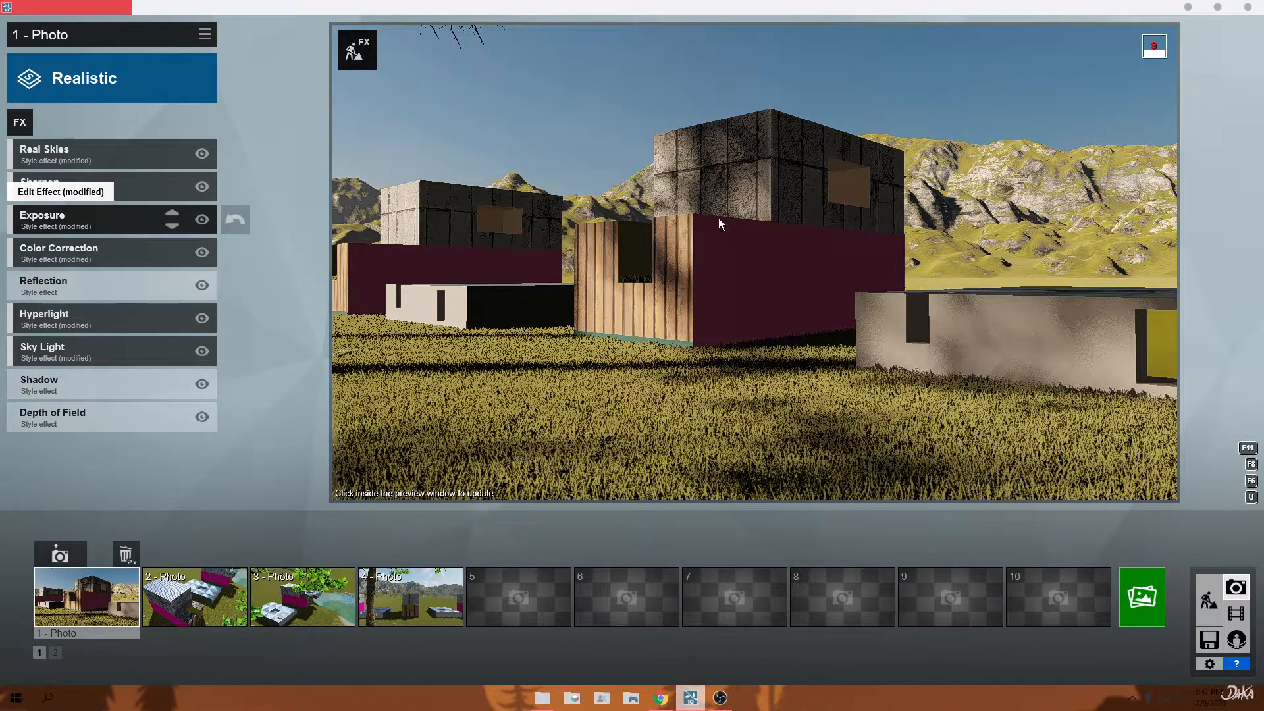
{"action": "left_click", "coordinate": [69, 385]}
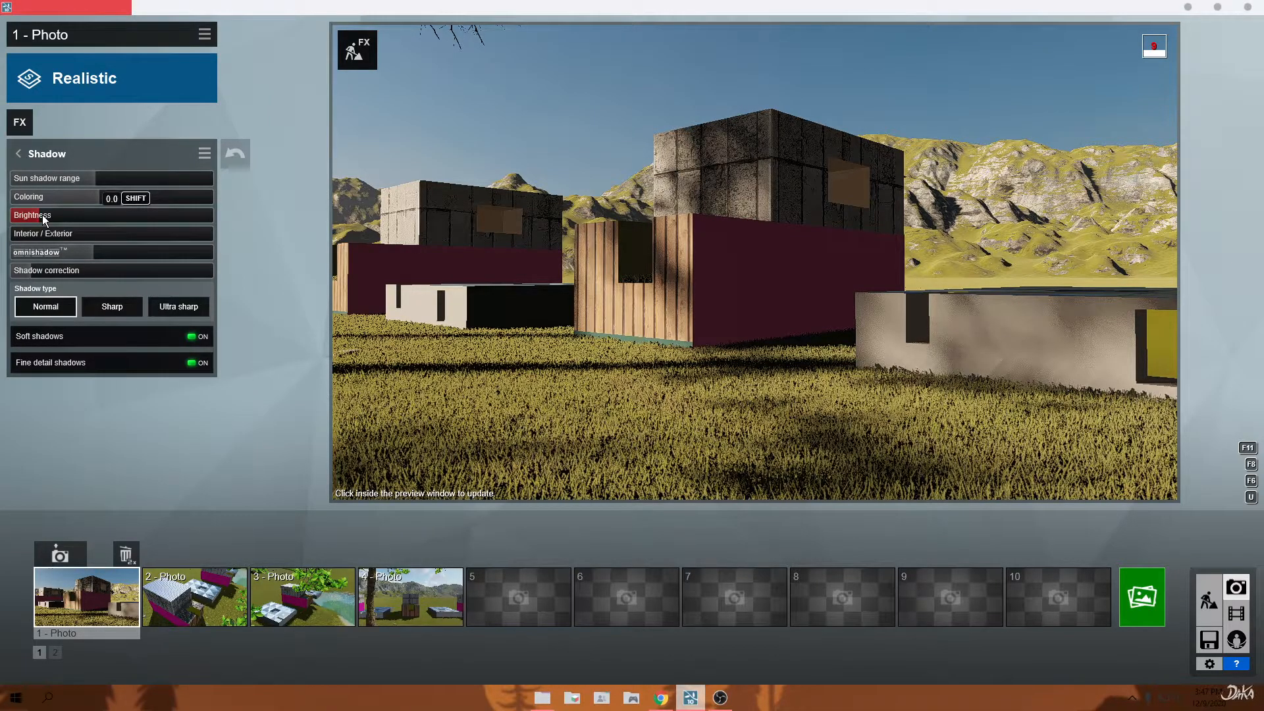
{"action": "left_click_drag", "start_coordinate": [42, 214], "coordinate": [72, 229]}
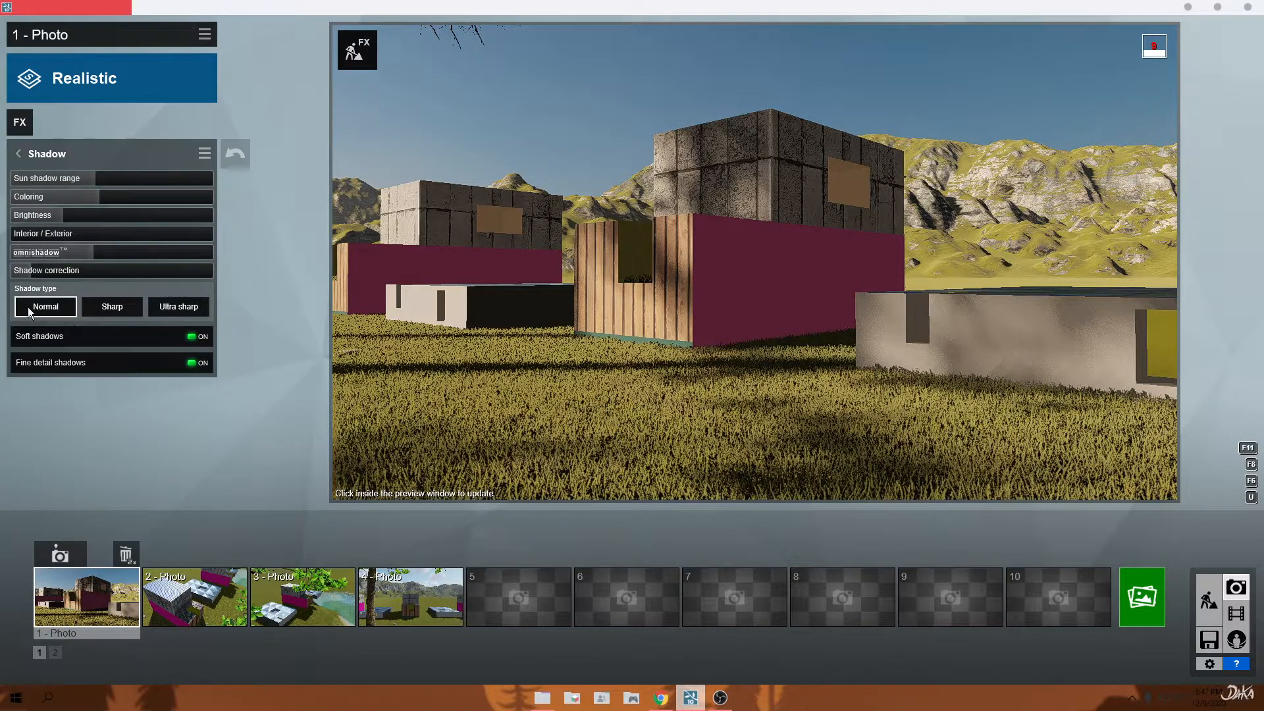
{"action": "mouse_move", "coordinate": [695, 269]}
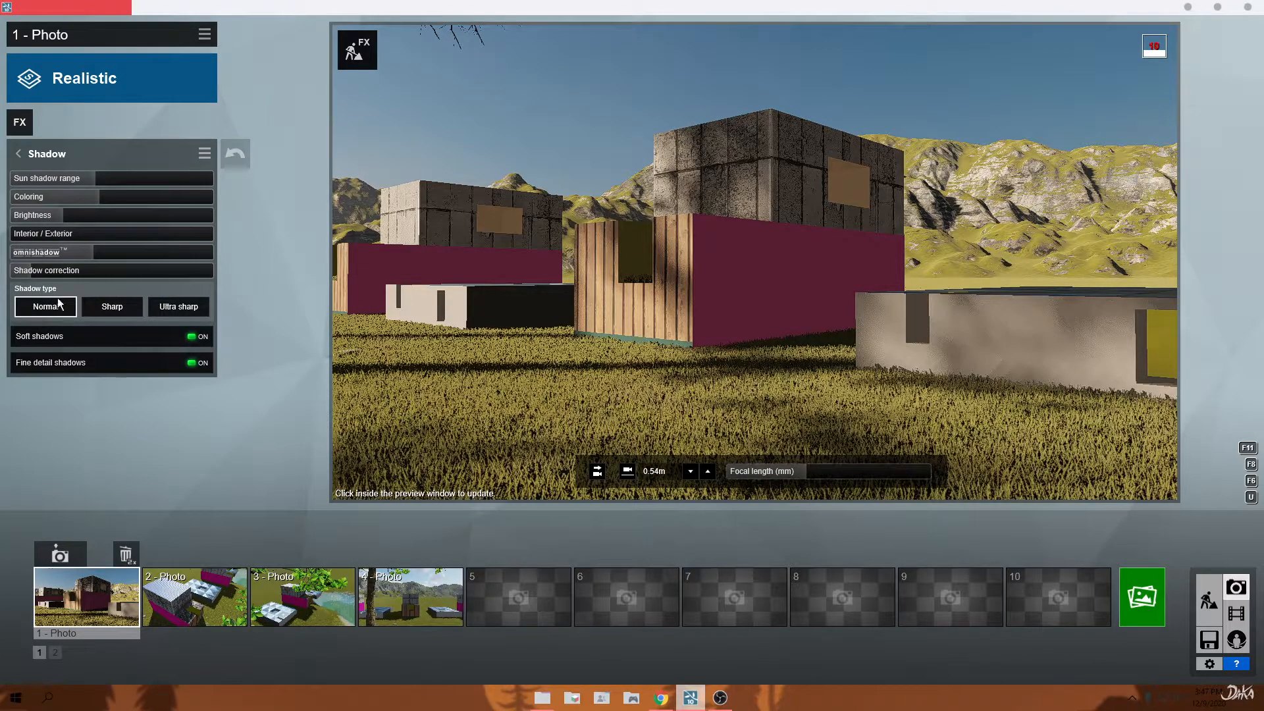
Try the Sharp and Ultra sharp shadow types in the Shadow effect and return to Normal.
{"action": "left_click", "coordinate": [125, 314]}
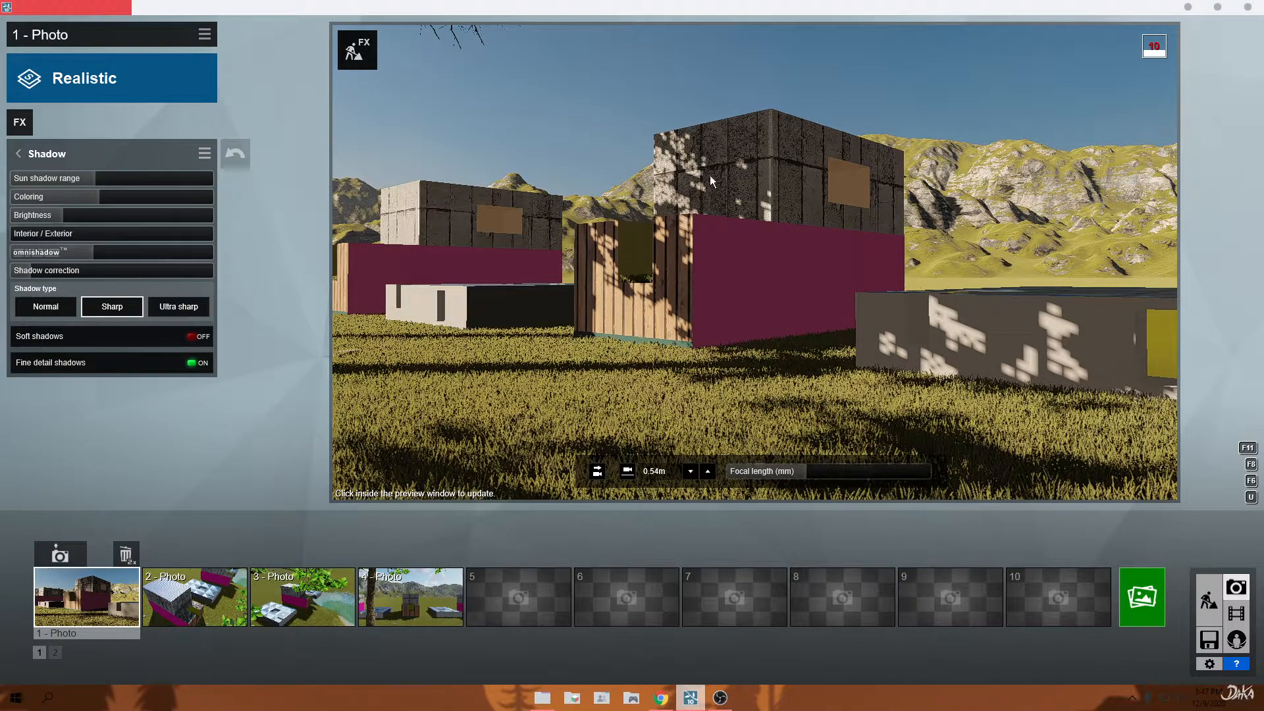
{"action": "left_click", "coordinate": [167, 306]}
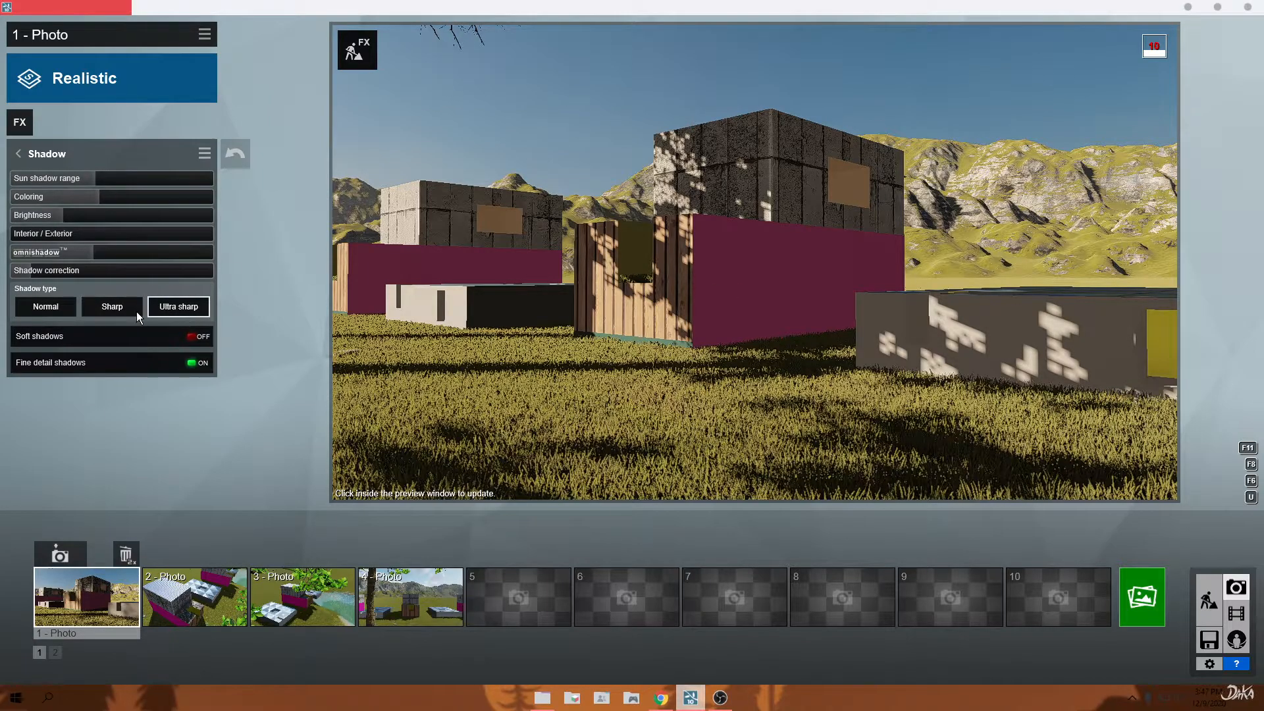
{"action": "left_click", "coordinate": [22, 308]}
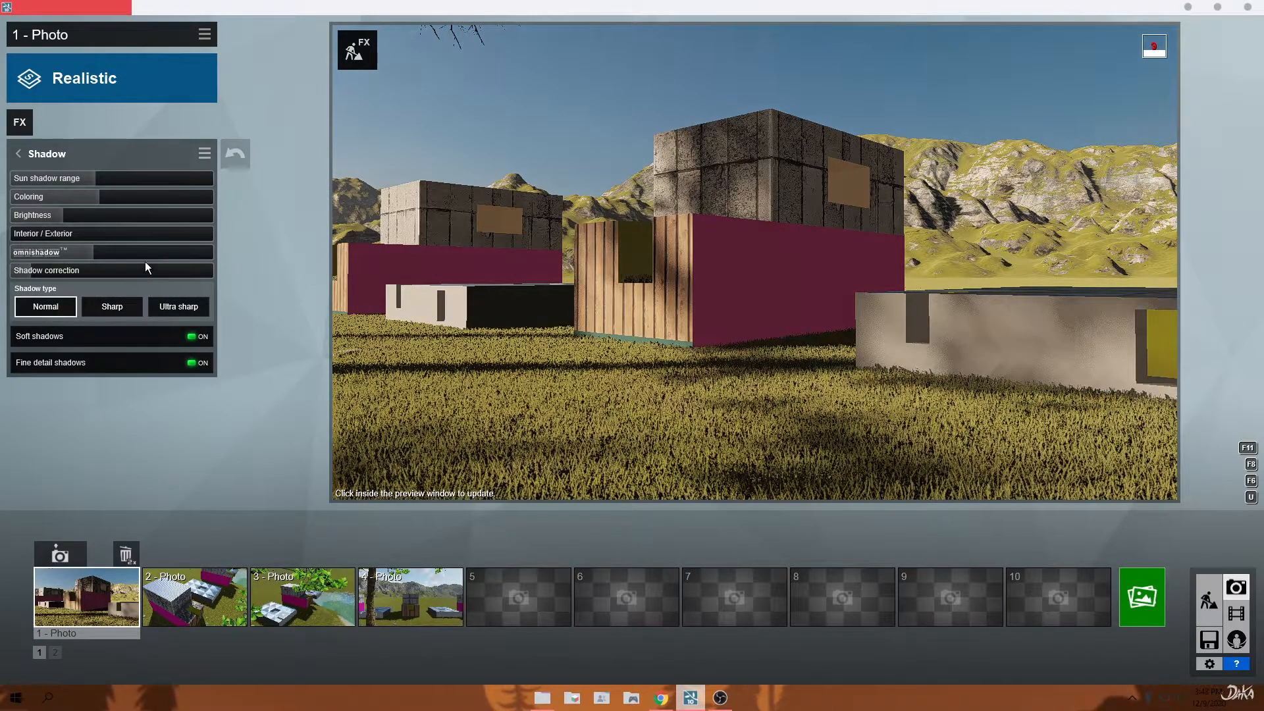
{"action": "left_click", "coordinate": [20, 154]}
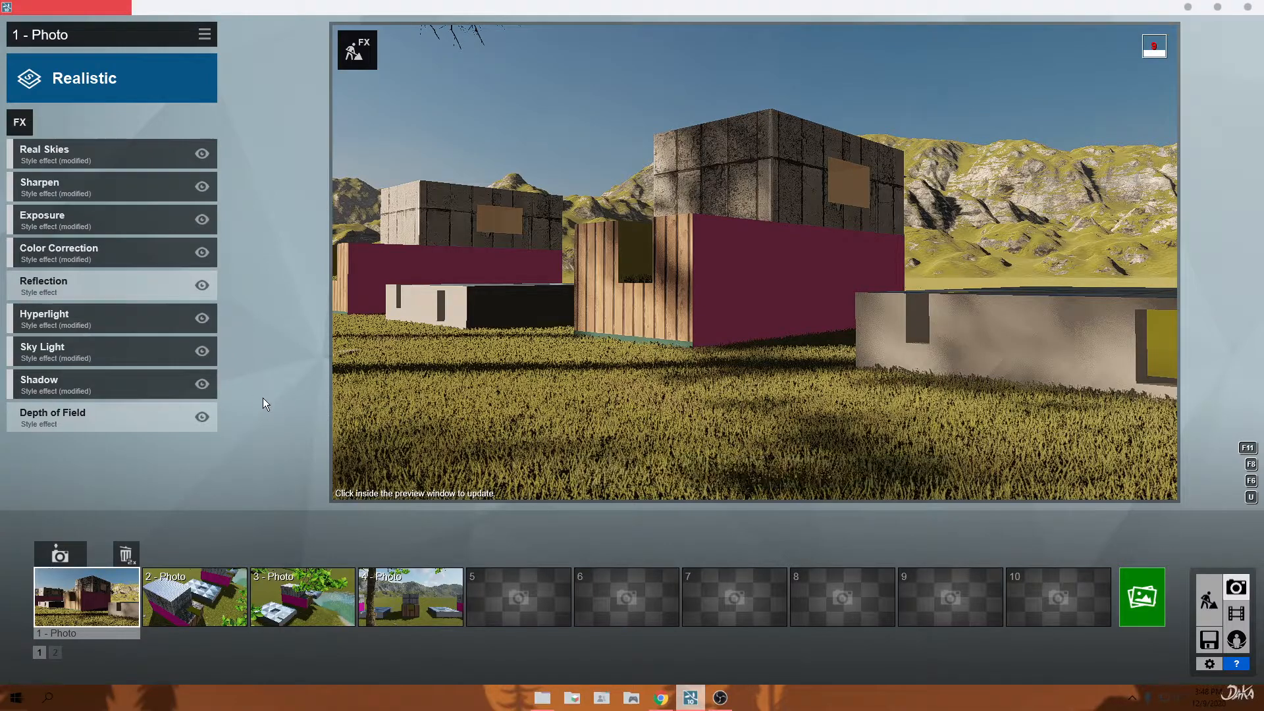
Try several Depth of Field amounts, finish with the amount at 4.0, and switch the effect off.
{"action": "left_click", "coordinate": [97, 417]}
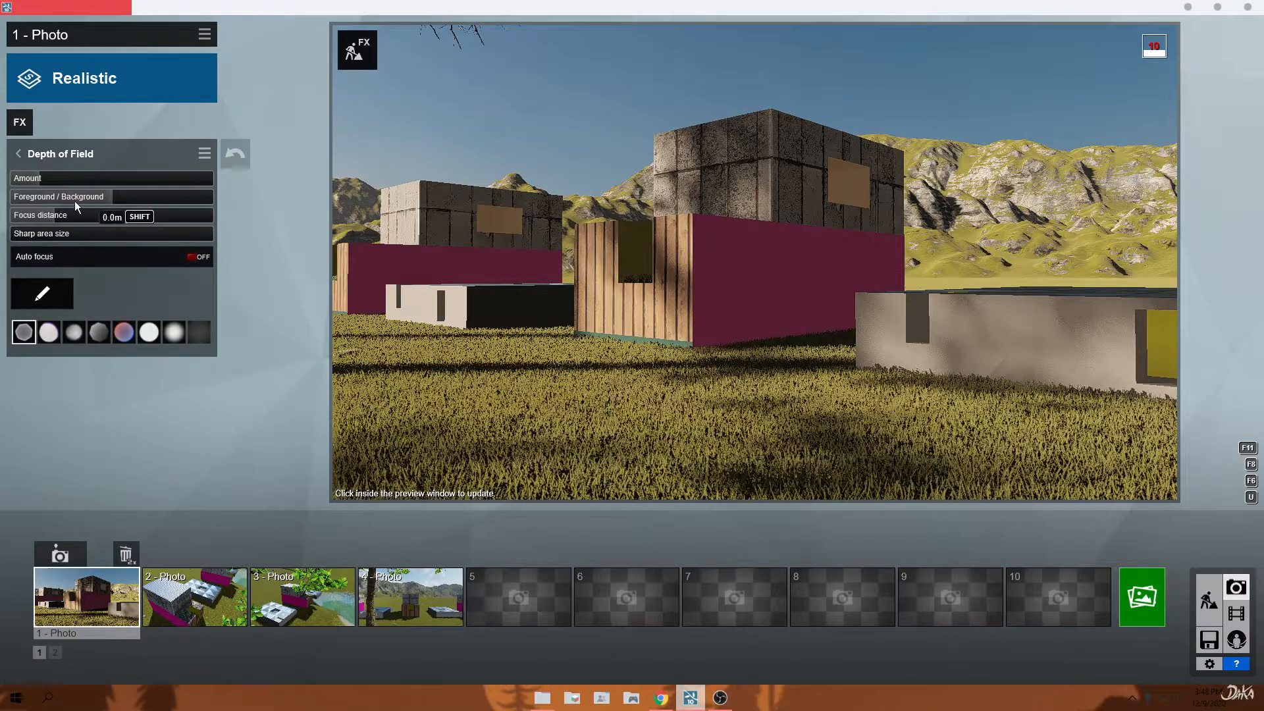
{"action": "left_click", "coordinate": [49, 178]}
{"action": "left_click", "coordinate": [205, 186]}
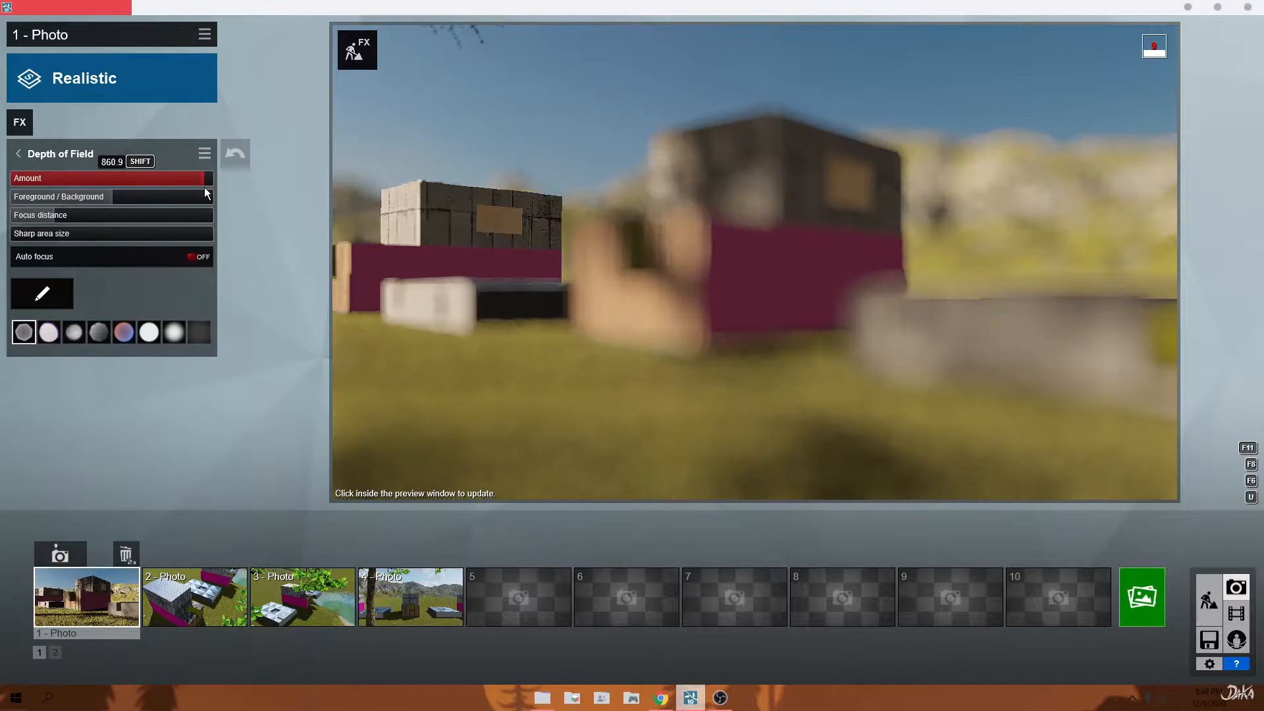
{"action": "left_click_drag", "start_coordinate": [143, 191], "coordinate": [76, 197]}
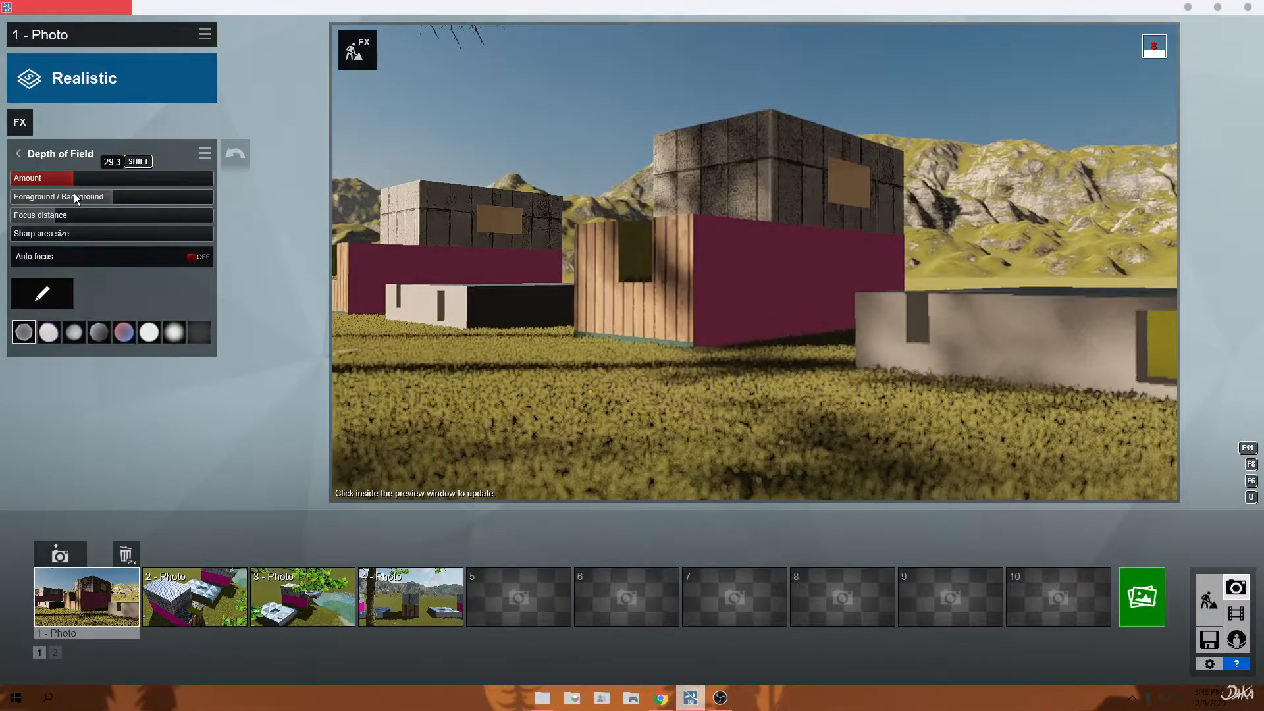
{"action": "left_click_drag", "start_coordinate": [152, 197], "coordinate": [44, 205]}
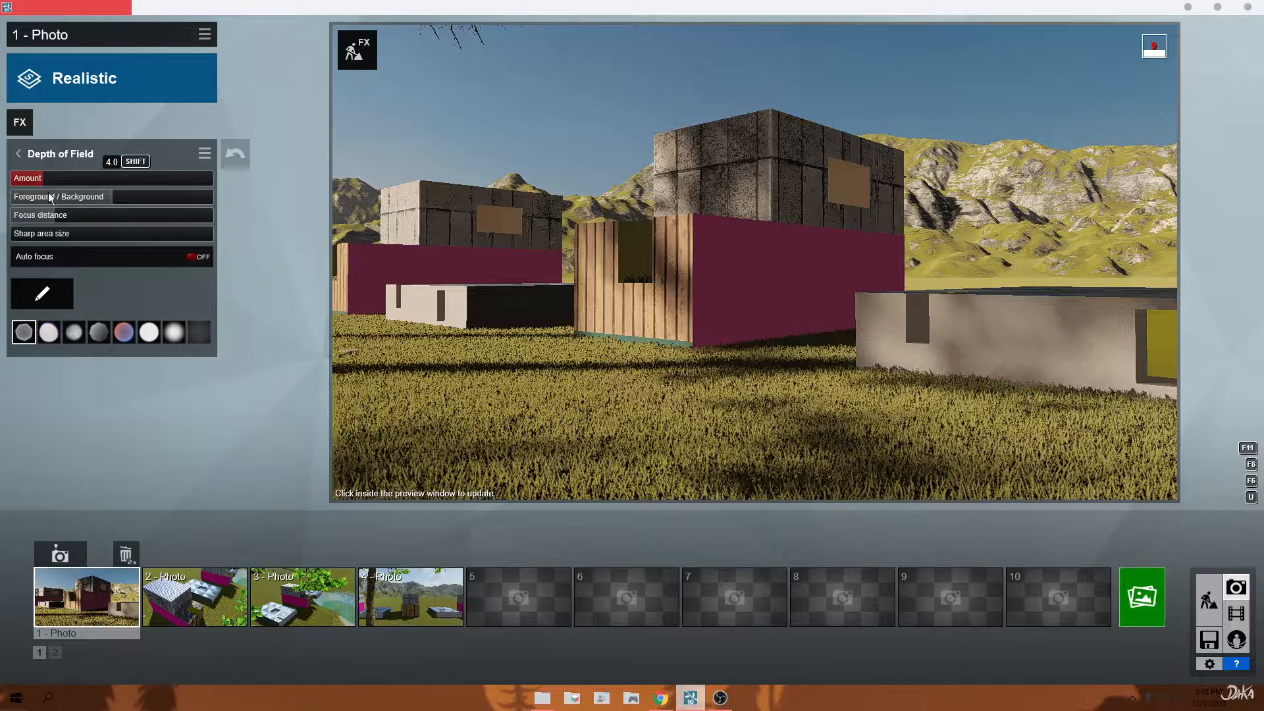
{"action": "left_click", "coordinate": [18, 153]}
{"action": "left_click", "coordinate": [202, 417]}
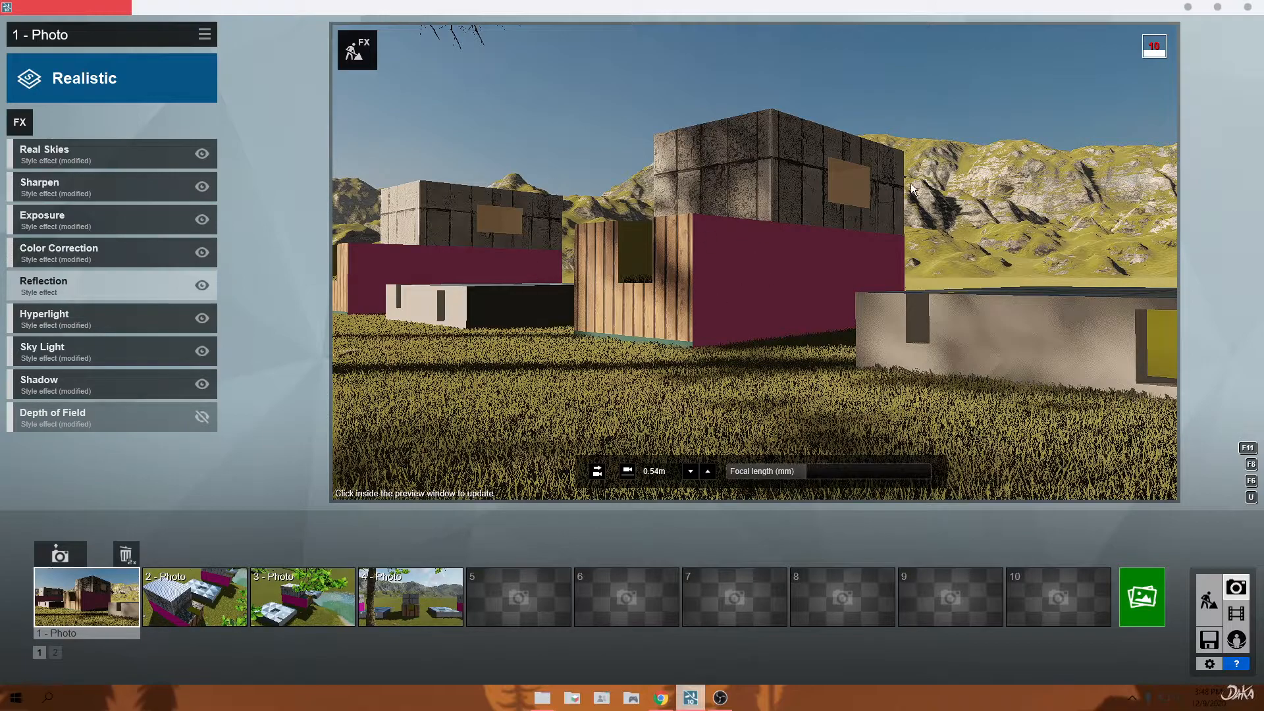
{"action": "left_click", "coordinate": [14, 131]}
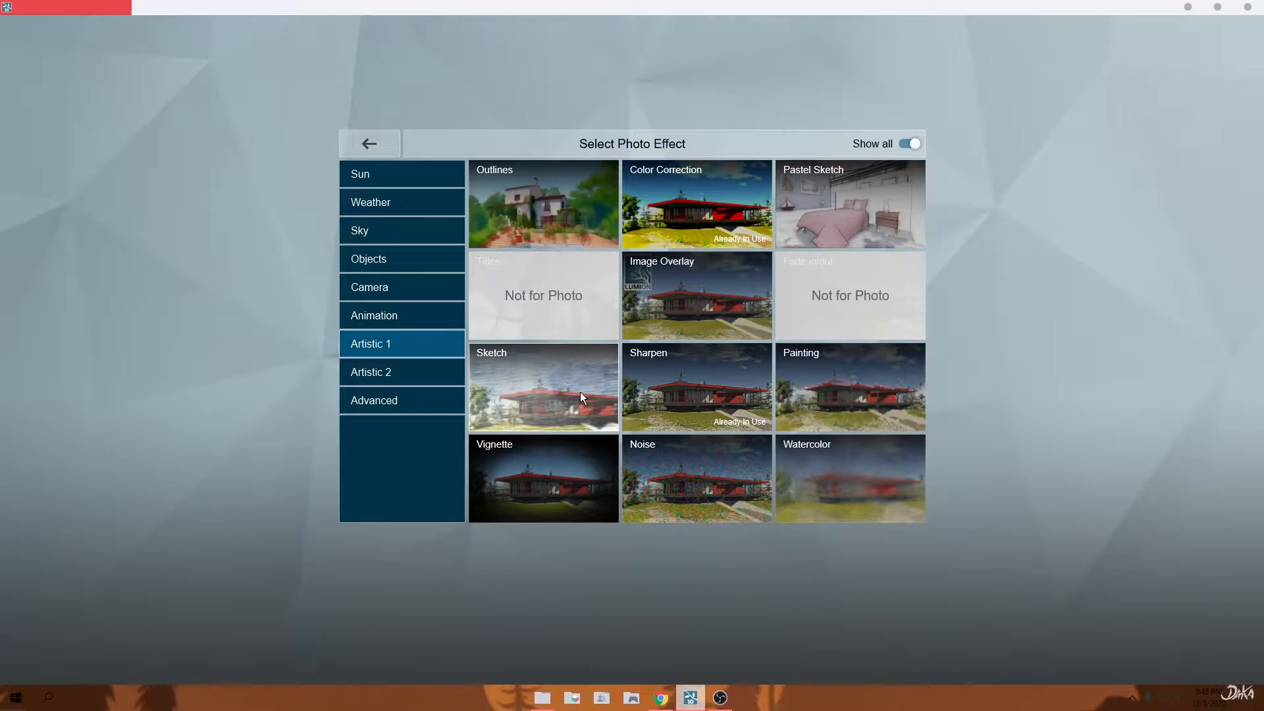
{"action": "left_click", "coordinate": [381, 141]}
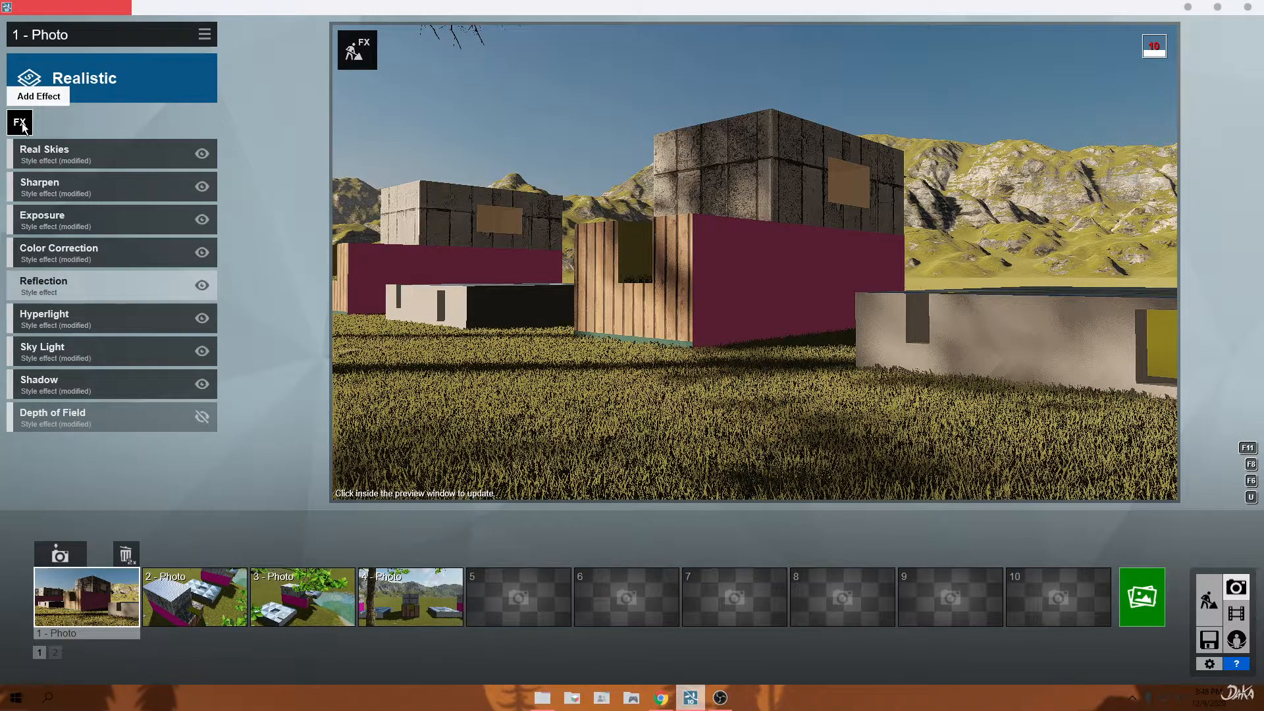
Set the Reflection effect's preview quality to Normal and compare it with Low on the low container's window.
{"action": "left_click", "coordinate": [110, 284]}
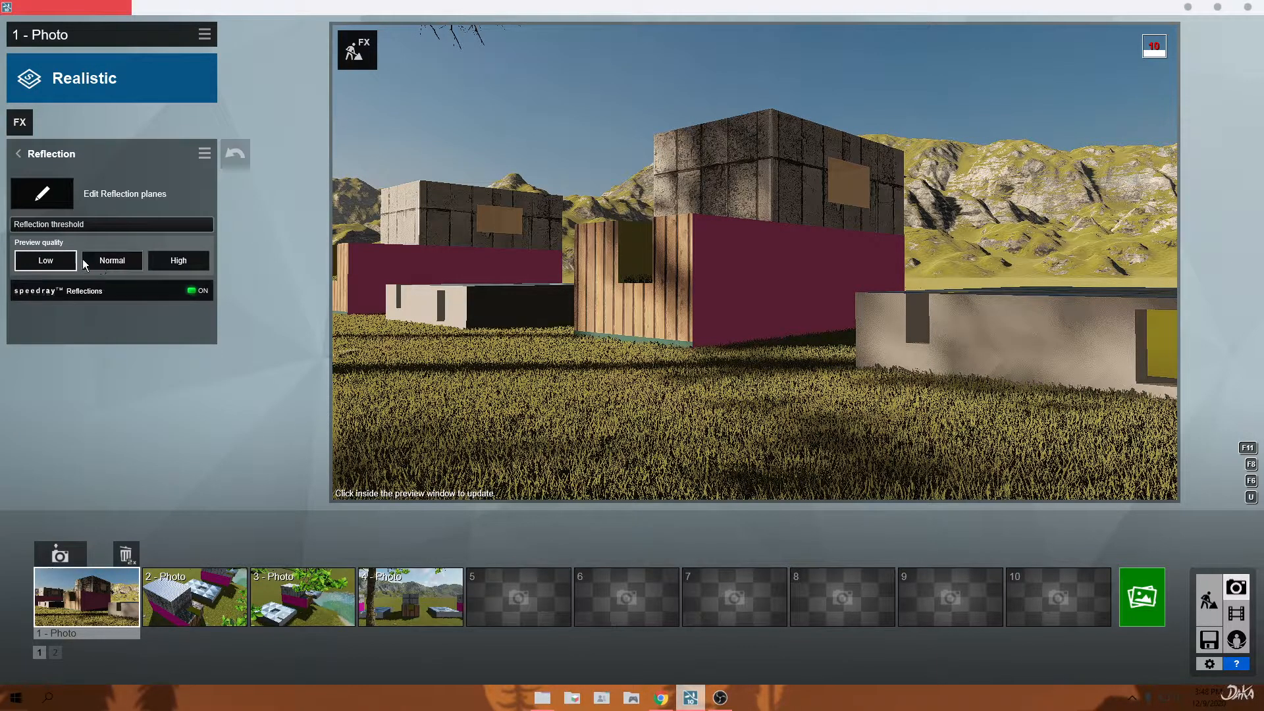
{"action": "left_click", "coordinate": [108, 259]}
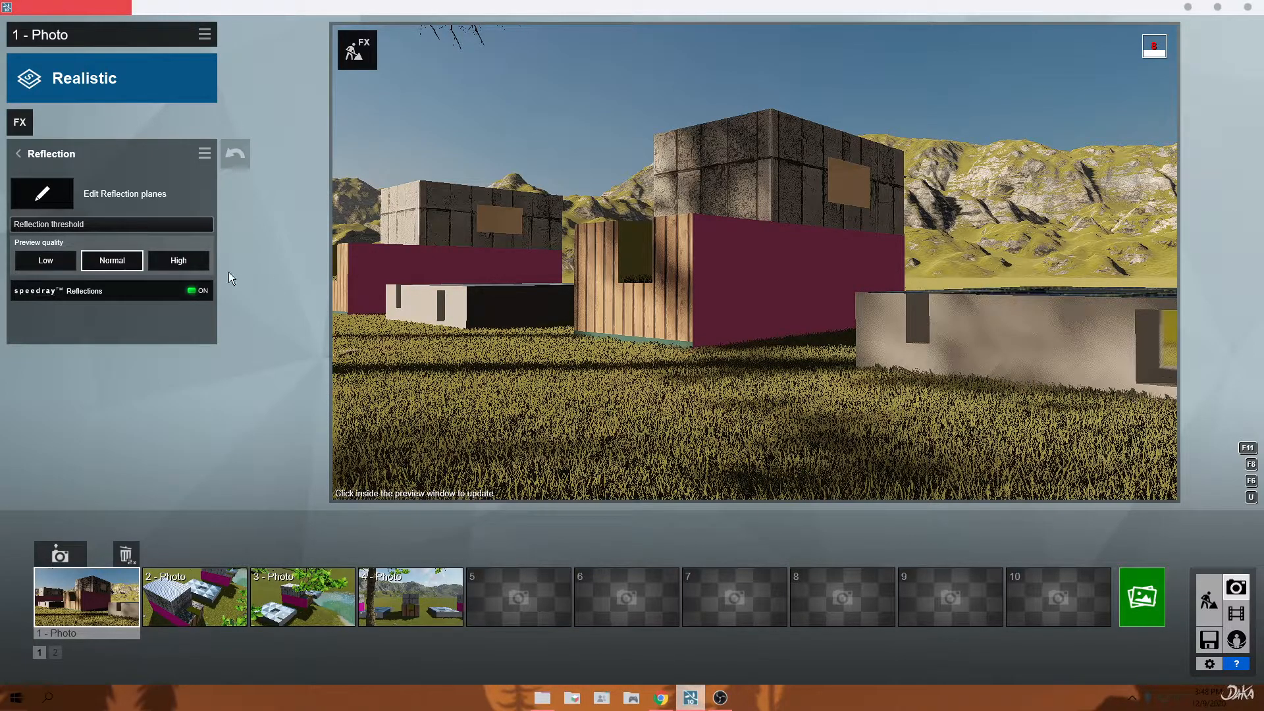
{"action": "left_click", "coordinate": [40, 193]}
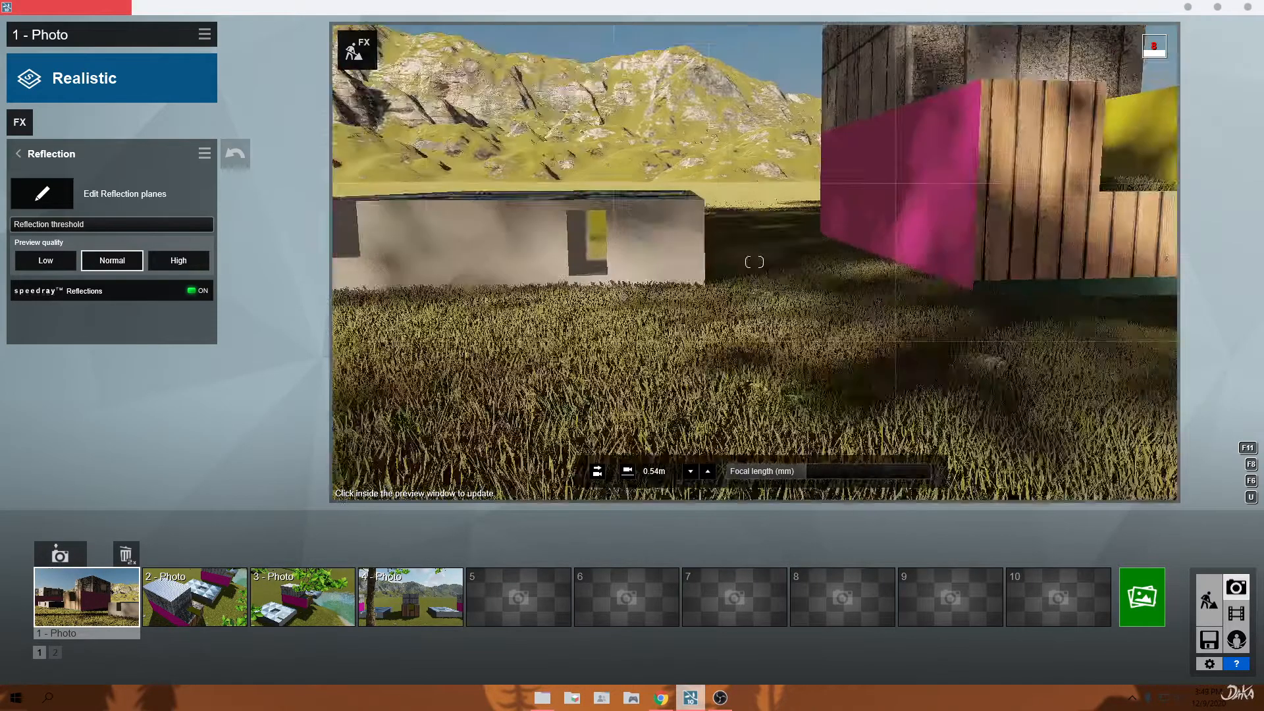
{"action": "right_click_drag", "start_coordinate": [461, 289], "coordinate": [553, 253]}
{"action": "key", "text": "w"}
{"action": "key", "text": "w"}
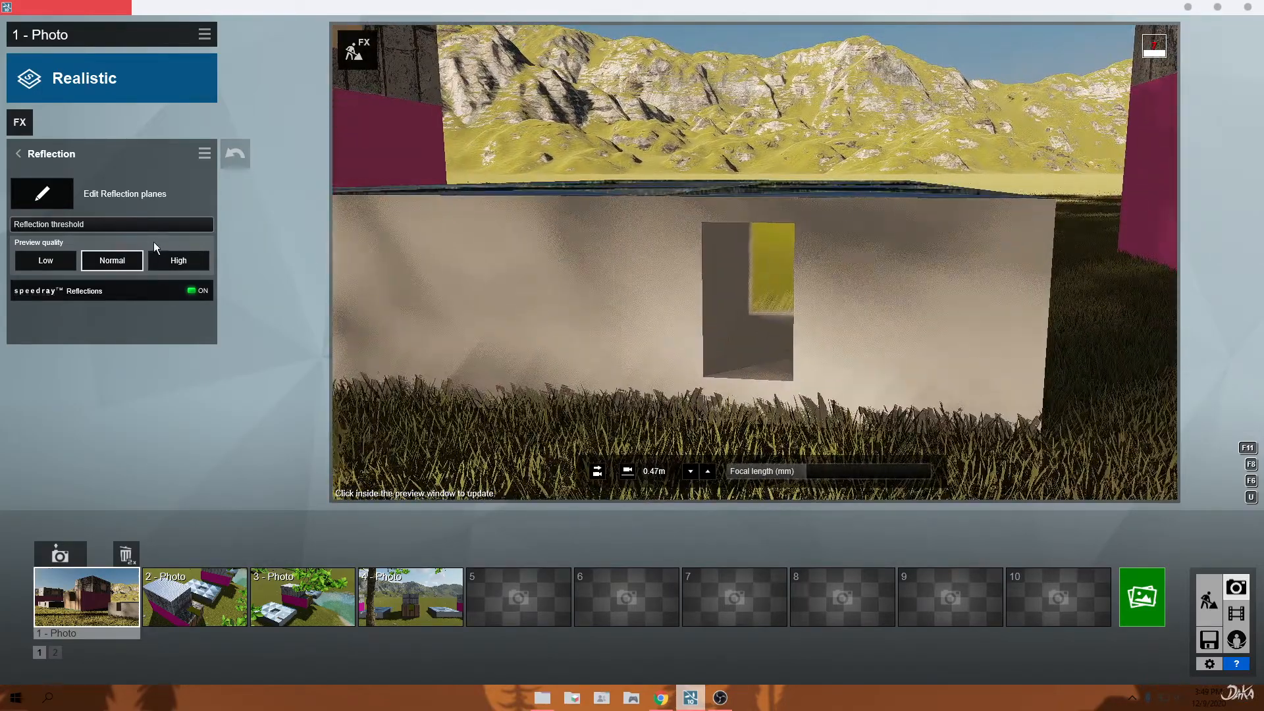
{"action": "left_click", "coordinate": [52, 259]}
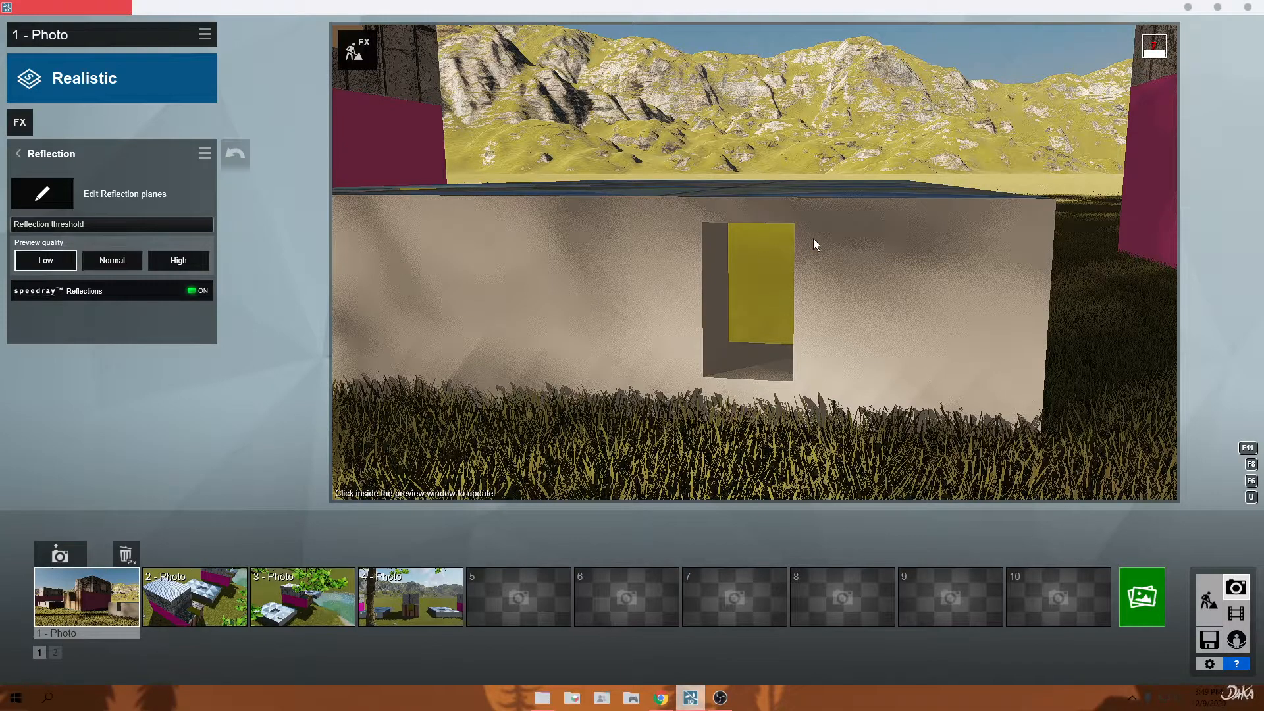
{"action": "left_click", "coordinate": [121, 260]}
Compare the Low and Normal reflection preview qualities on the low container's faceted metal roof.
{"action": "right_click_drag", "start_coordinate": [851, 238], "coordinate": [554, 376]}
{"action": "key", "text": "q"}
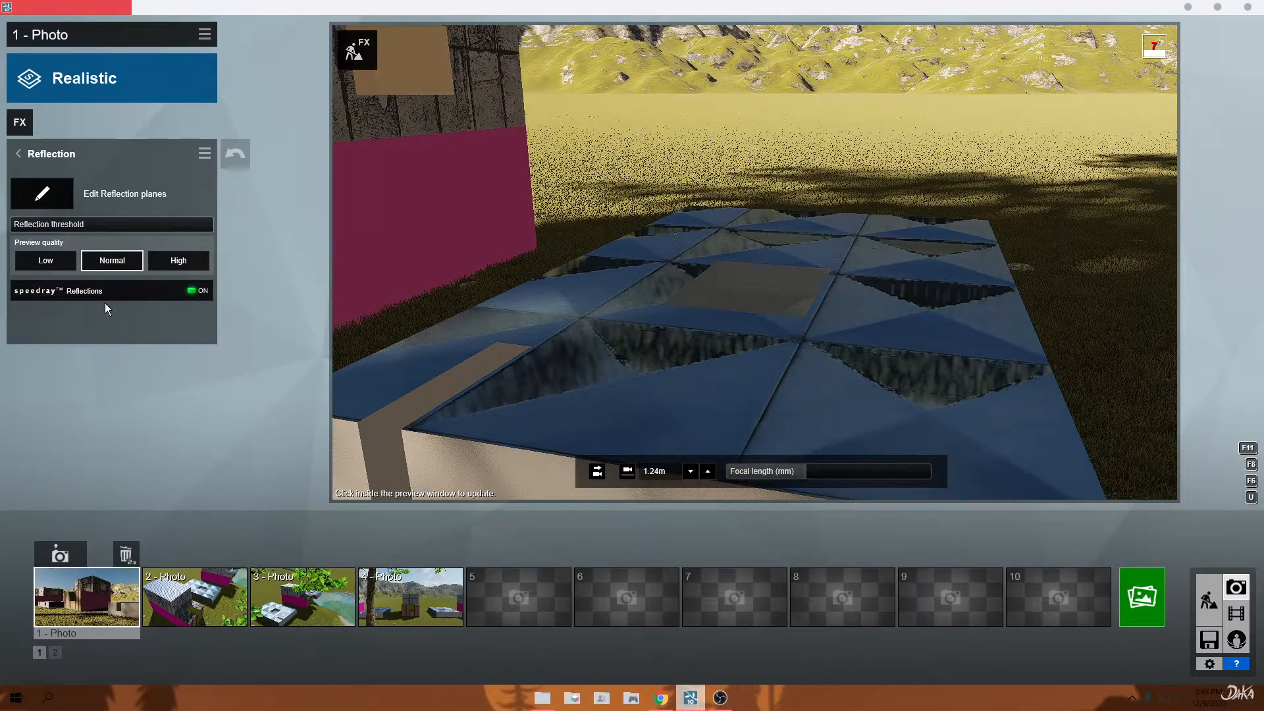
{"action": "left_click", "coordinate": [56, 261]}
{"action": "left_click", "coordinate": [88, 260]}
{"action": "left_click", "coordinate": [47, 265]}
{"action": "left_click", "coordinate": [118, 266]}
Add a reflection plane on the glass in the low container's window opening and update the preview.
{"action": "key", "text": "e"}
{"action": "key", "text": "e"}
{"action": "right_click_drag", "start_coordinate": [681, 298], "coordinate": [713, 265]}
{"action": "key", "text": "w"}
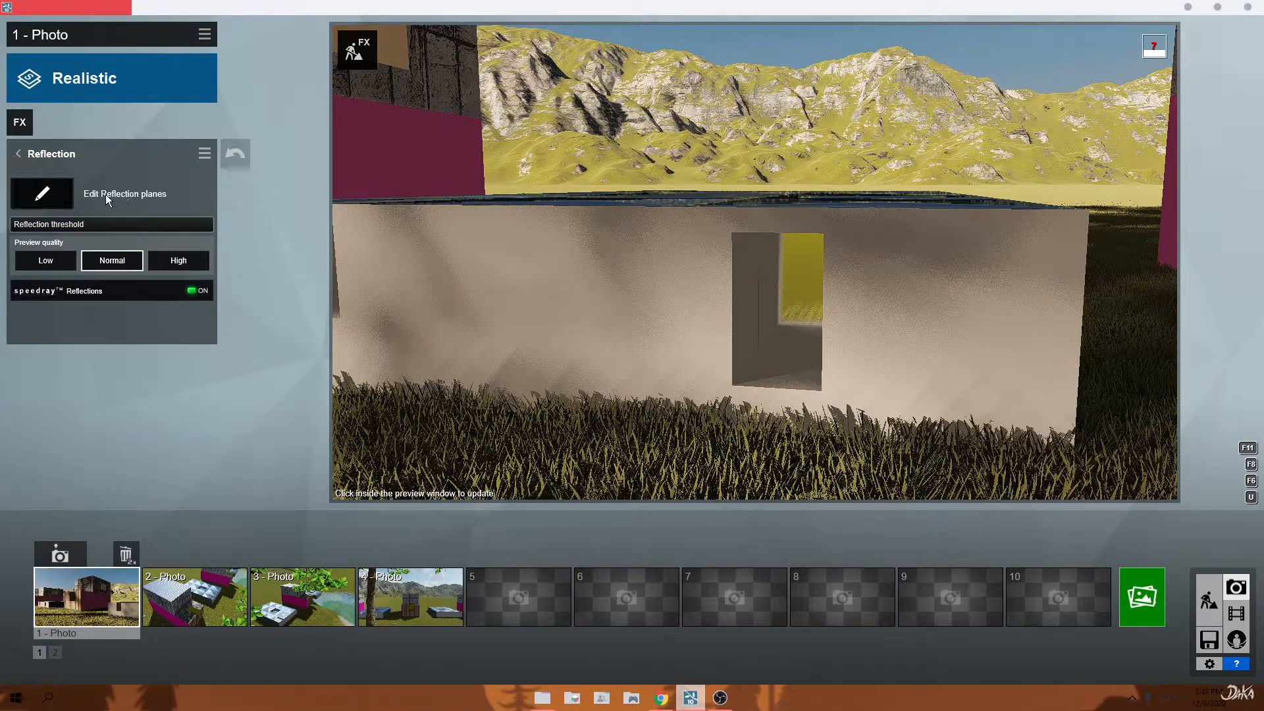
{"action": "left_click", "coordinate": [52, 198]}
{"action": "left_click", "coordinate": [25, 655]}
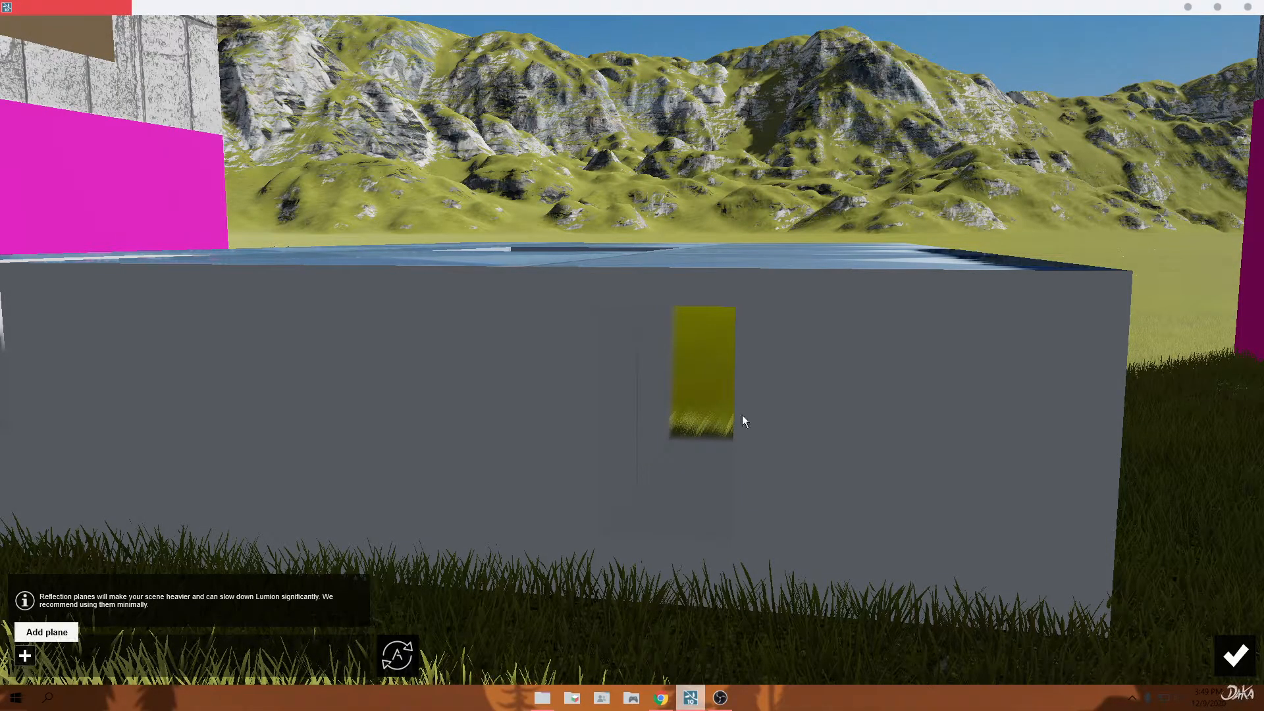
{"action": "left_click", "coordinate": [696, 341]}
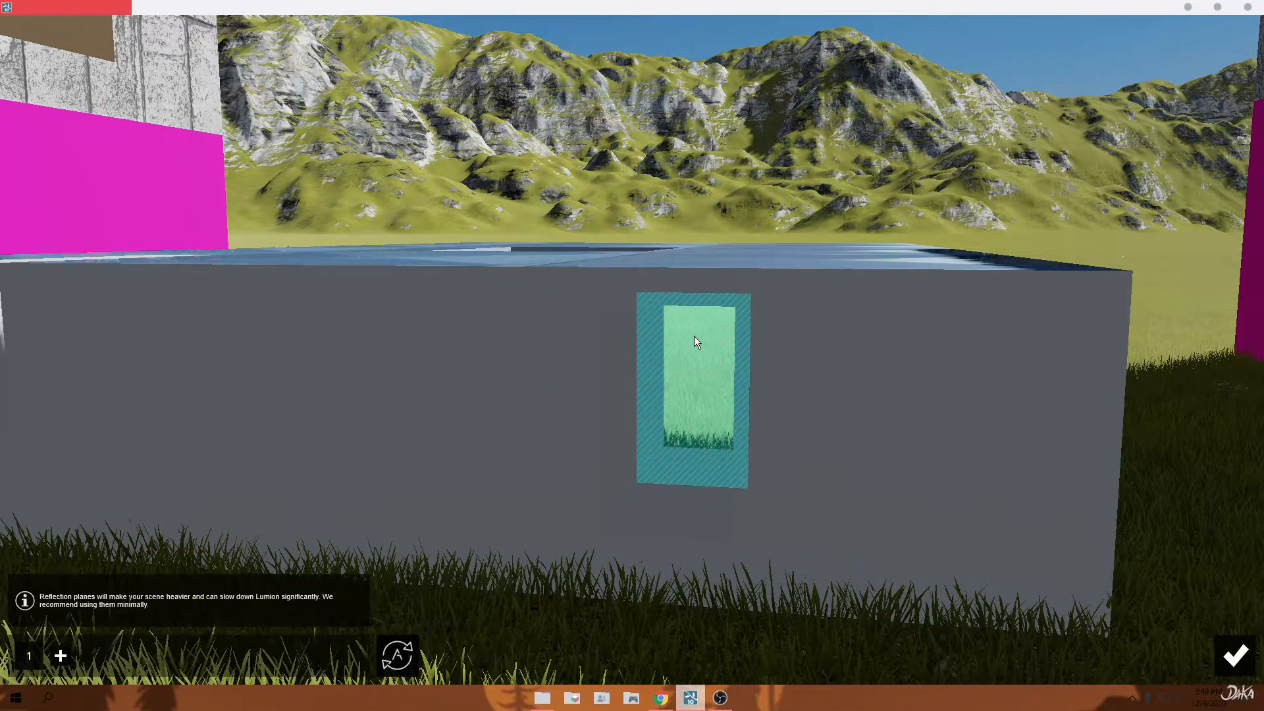
{"action": "left_click", "coordinate": [1235, 655]}
{"action": "left_click", "coordinate": [767, 352]}
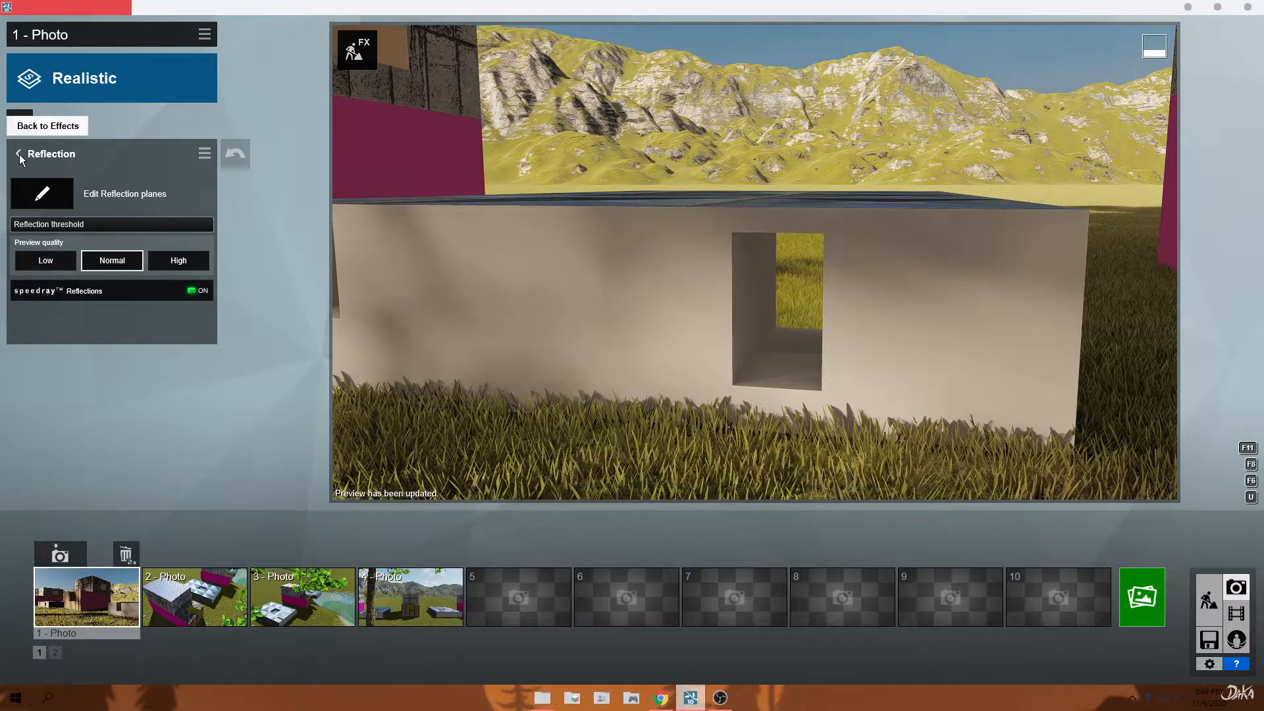
Reframe the camera on the stacked containers with the low container's window in view, and store it as photo 1's view.
{"action": "left_click", "coordinate": [18, 154]}
{"action": "right_click_drag", "start_coordinate": [690, 203], "coordinate": [509, 165]}
{"action": "key", "text": "s"}
{"action": "key", "text": "s"}
{"action": "key", "text": "e"}
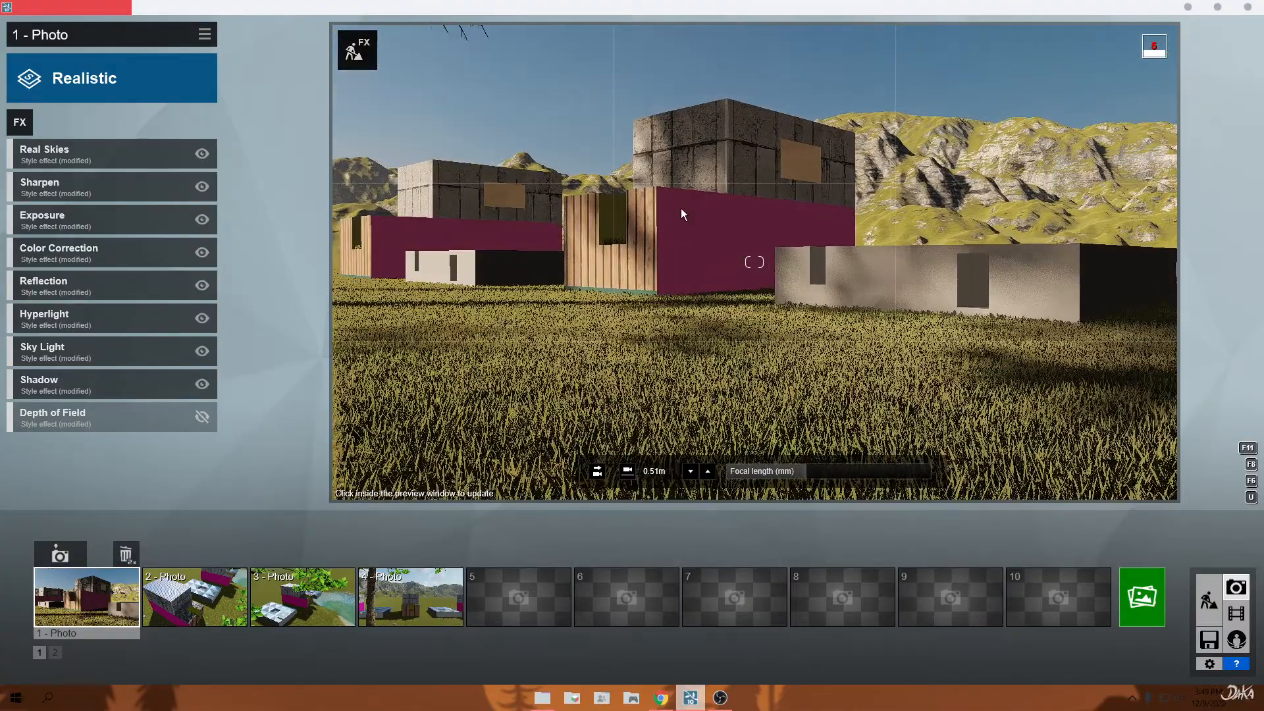
{"action": "left_click", "coordinate": [84, 603]}
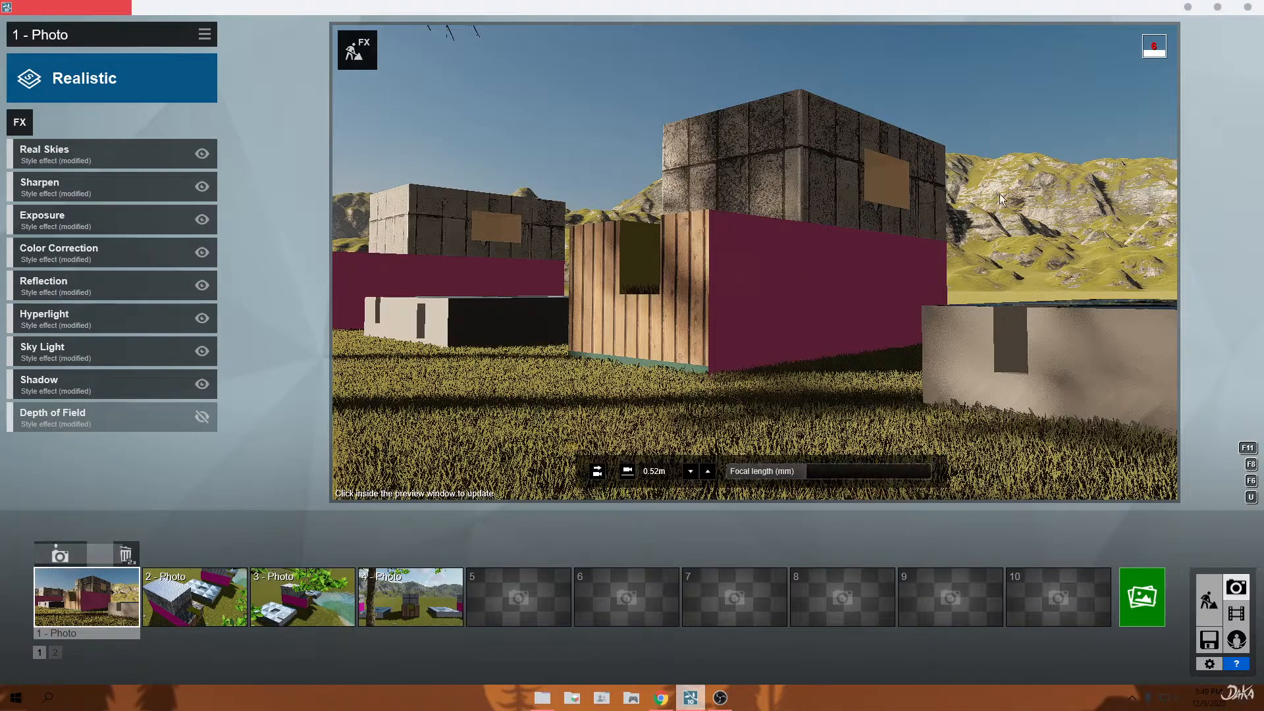
{"action": "right_click_drag", "start_coordinate": [698, 238], "coordinate": [719, 239]}
{"action": "key", "text": "d"}
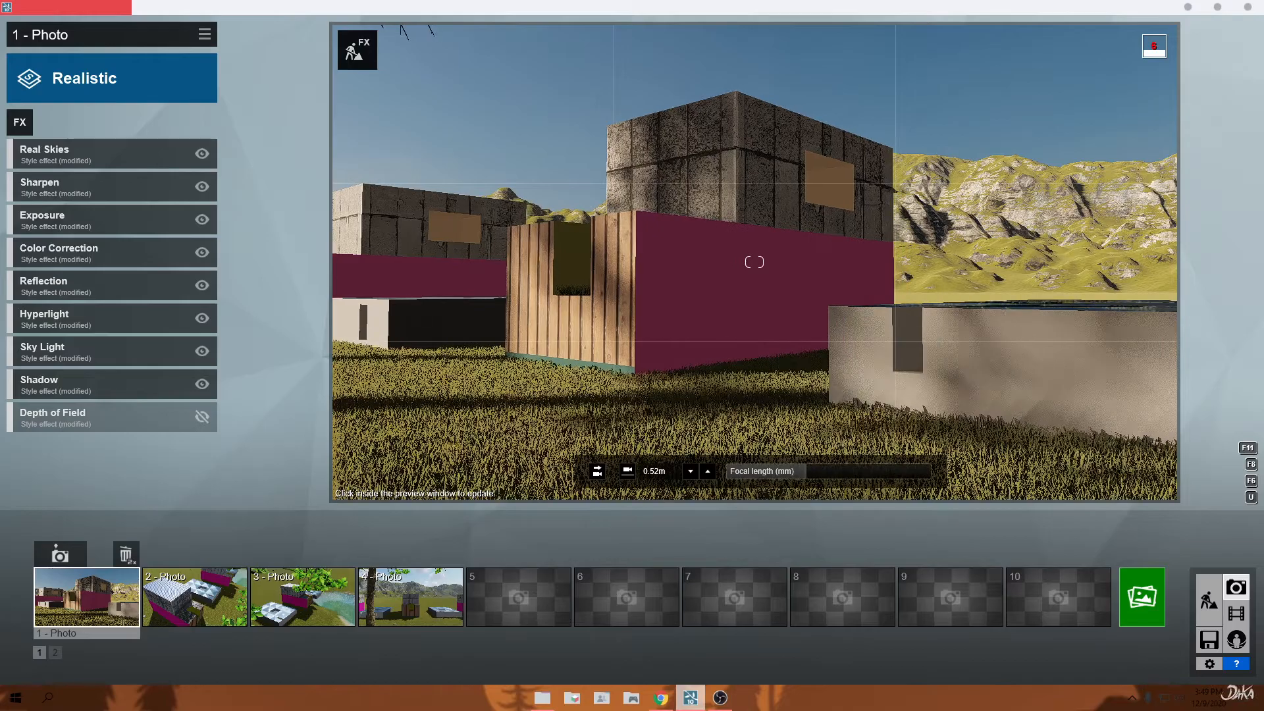
{"action": "key", "text": "s"}
{"action": "key", "text": "d"}
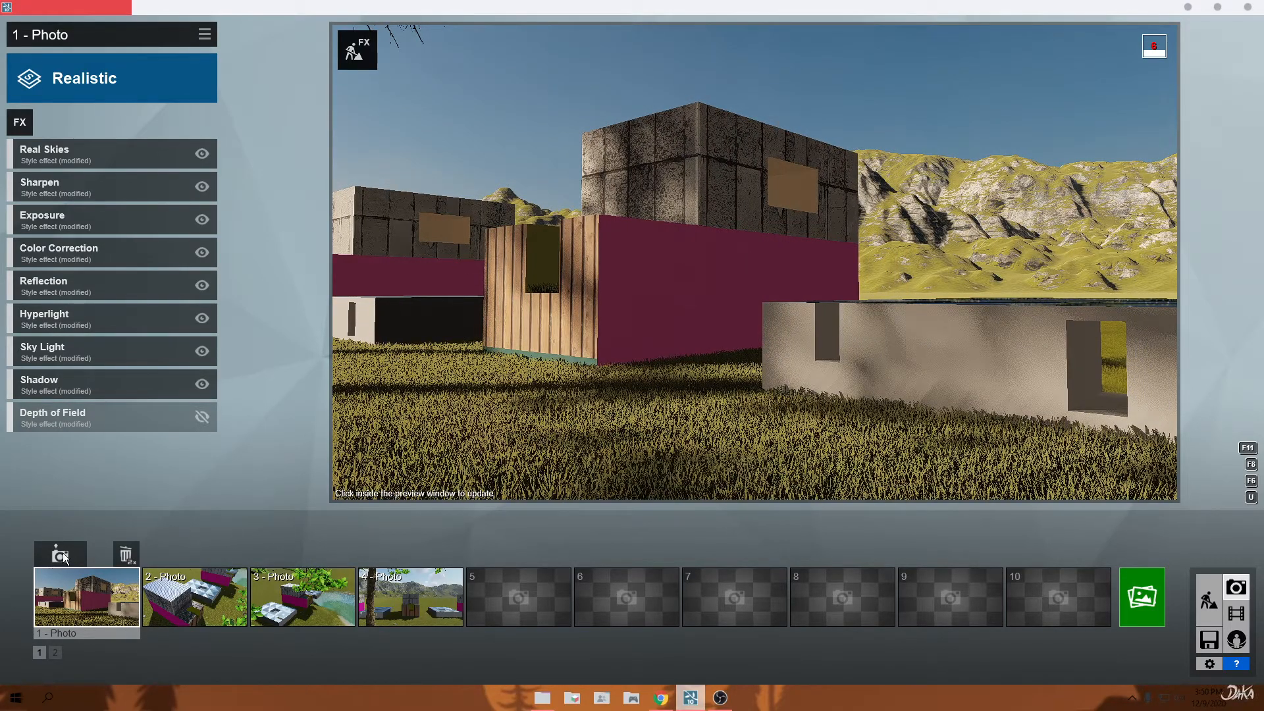
{"action": "left_click", "coordinate": [60, 553]}
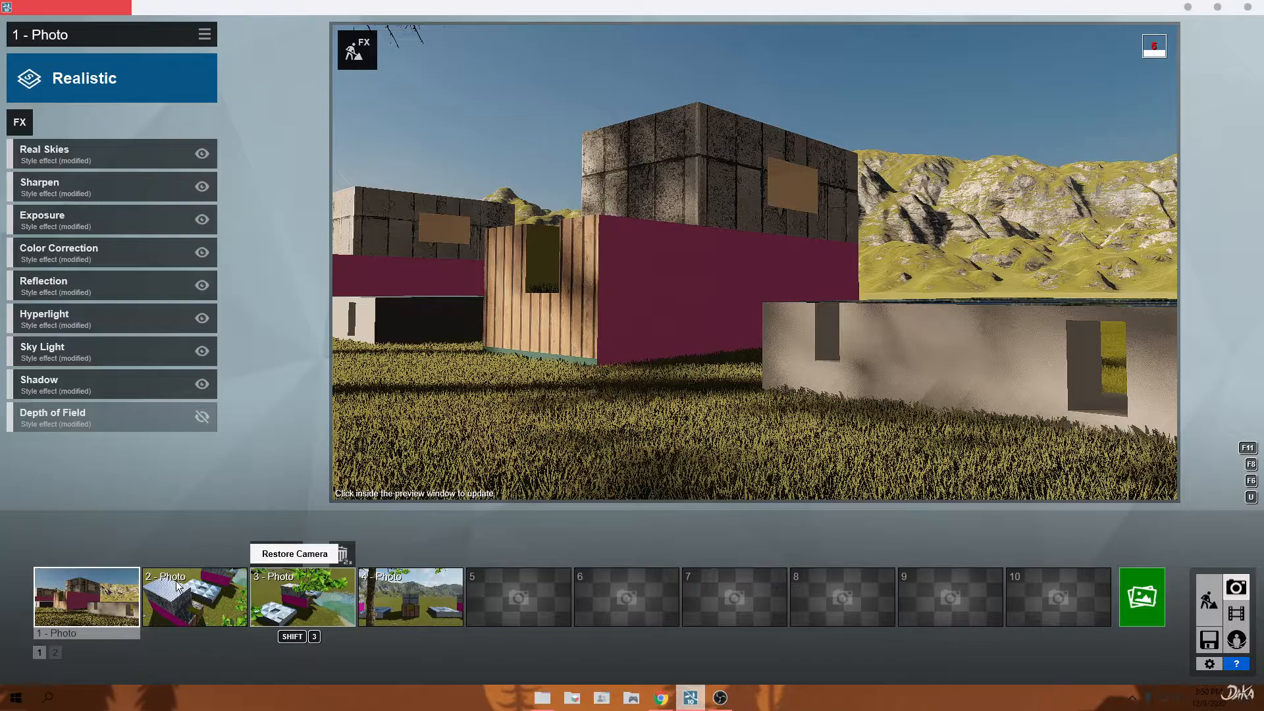
Copy the effects of photo 1 and paste them into photo 2.
{"action": "left_click", "coordinate": [205, 36]}
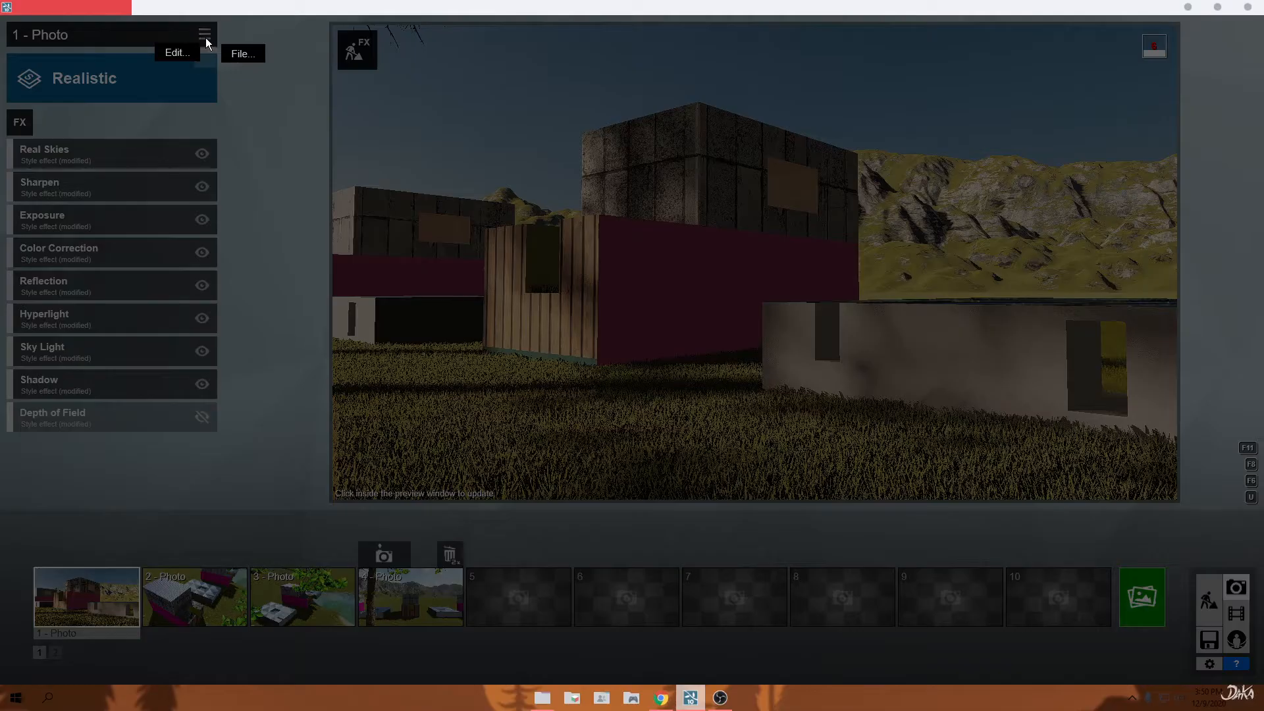
{"action": "left_click", "coordinate": [175, 51]}
{"action": "left_click", "coordinate": [96, 52]}
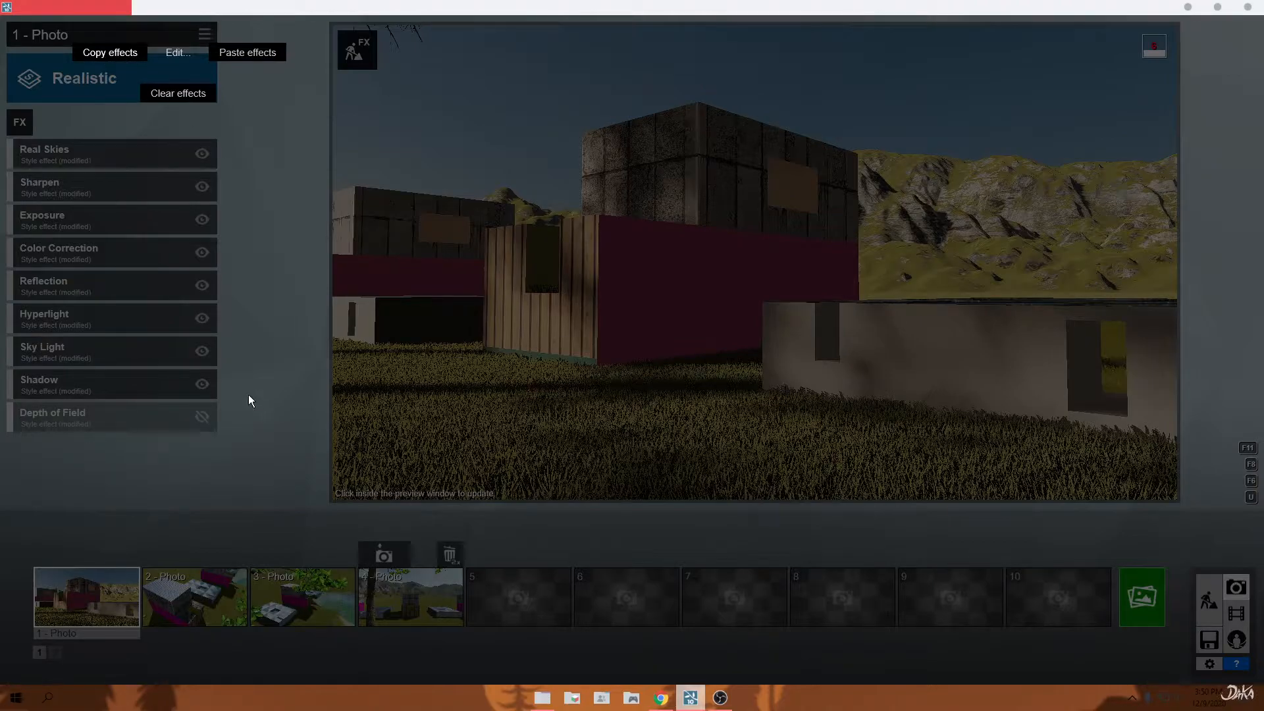
{"action": "left_click", "coordinate": [196, 599]}
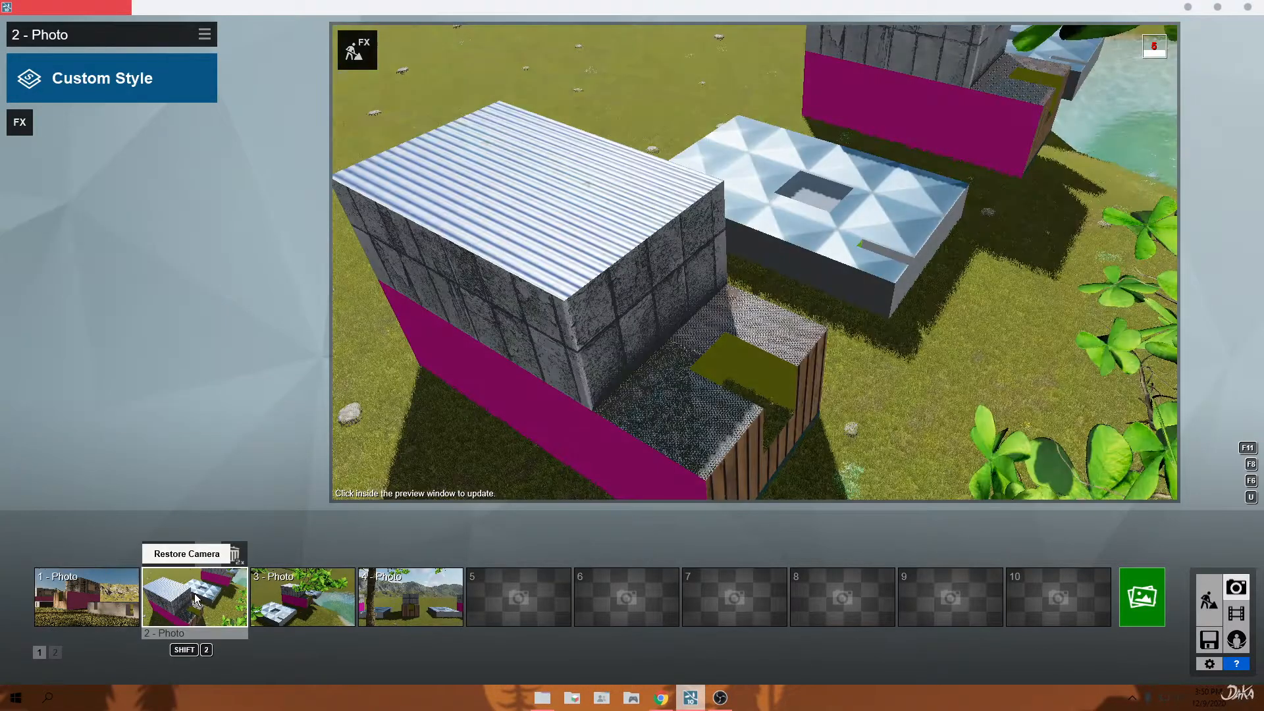
{"action": "left_click", "coordinate": [200, 42]}
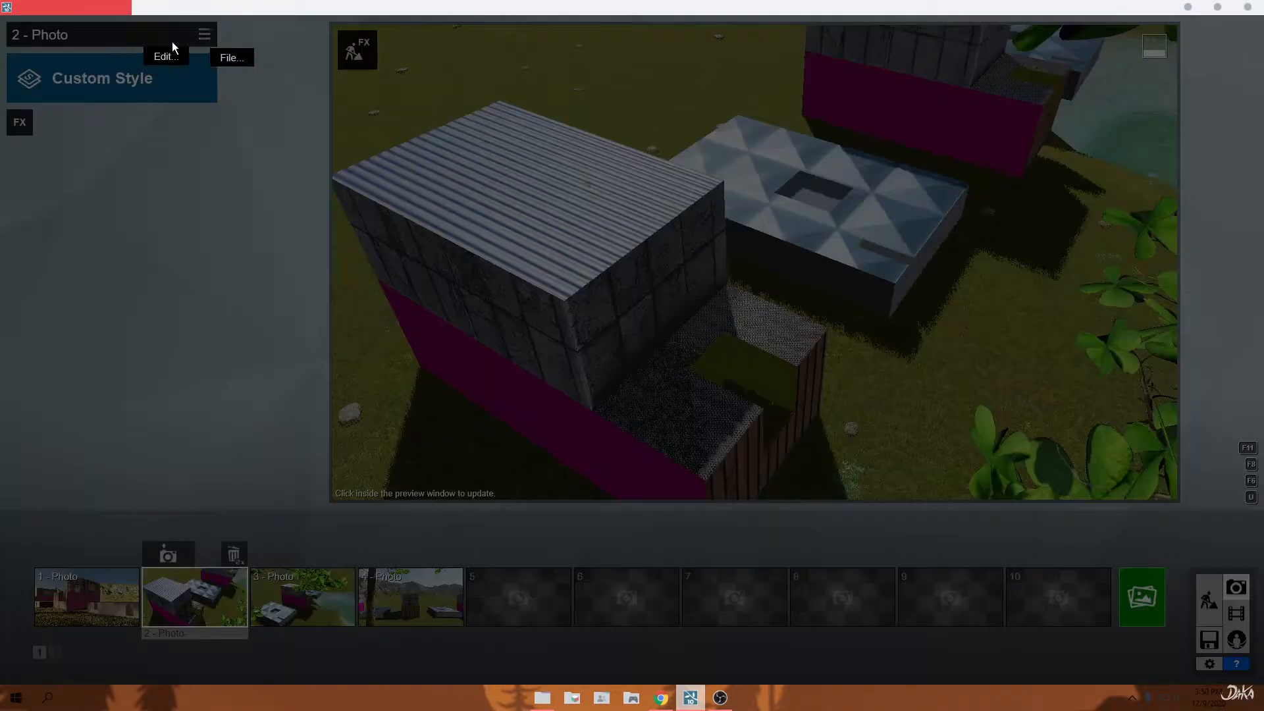
{"action": "left_click", "coordinate": [161, 57]}
{"action": "left_click", "coordinate": [236, 57]}
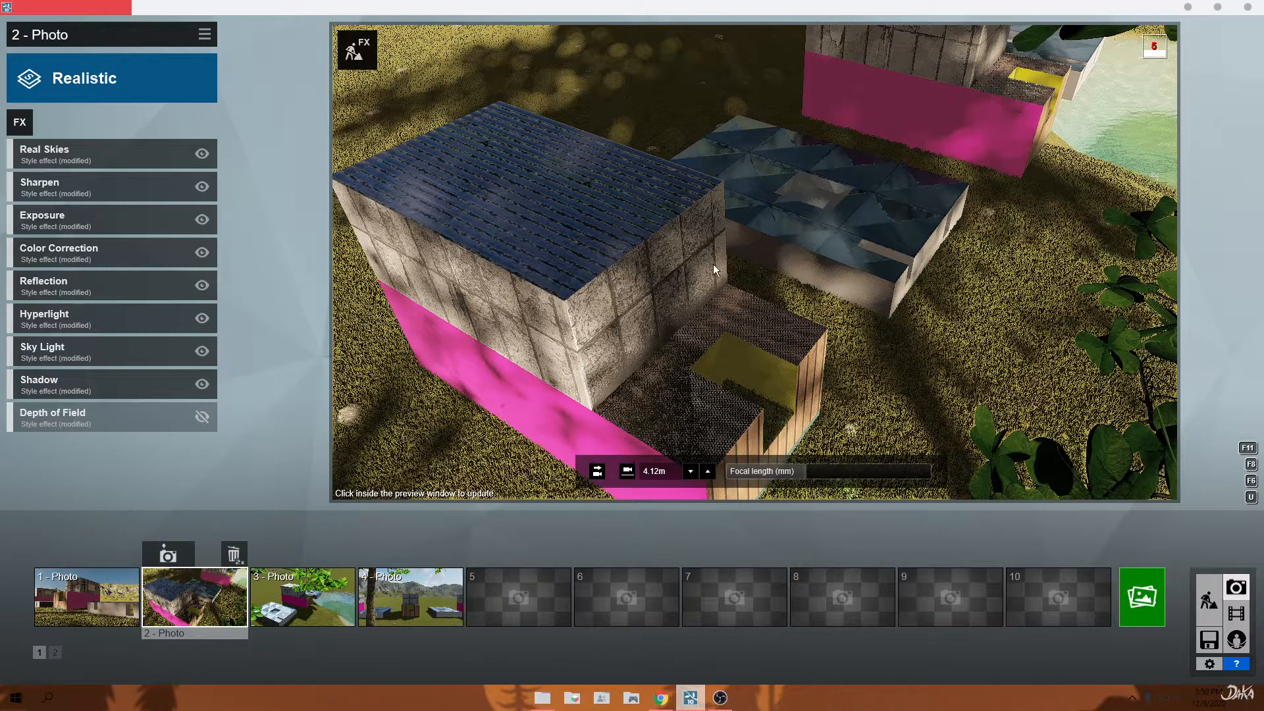
Try to paste the copied effects into photo 3.
{"action": "left_click", "coordinate": [304, 607]}
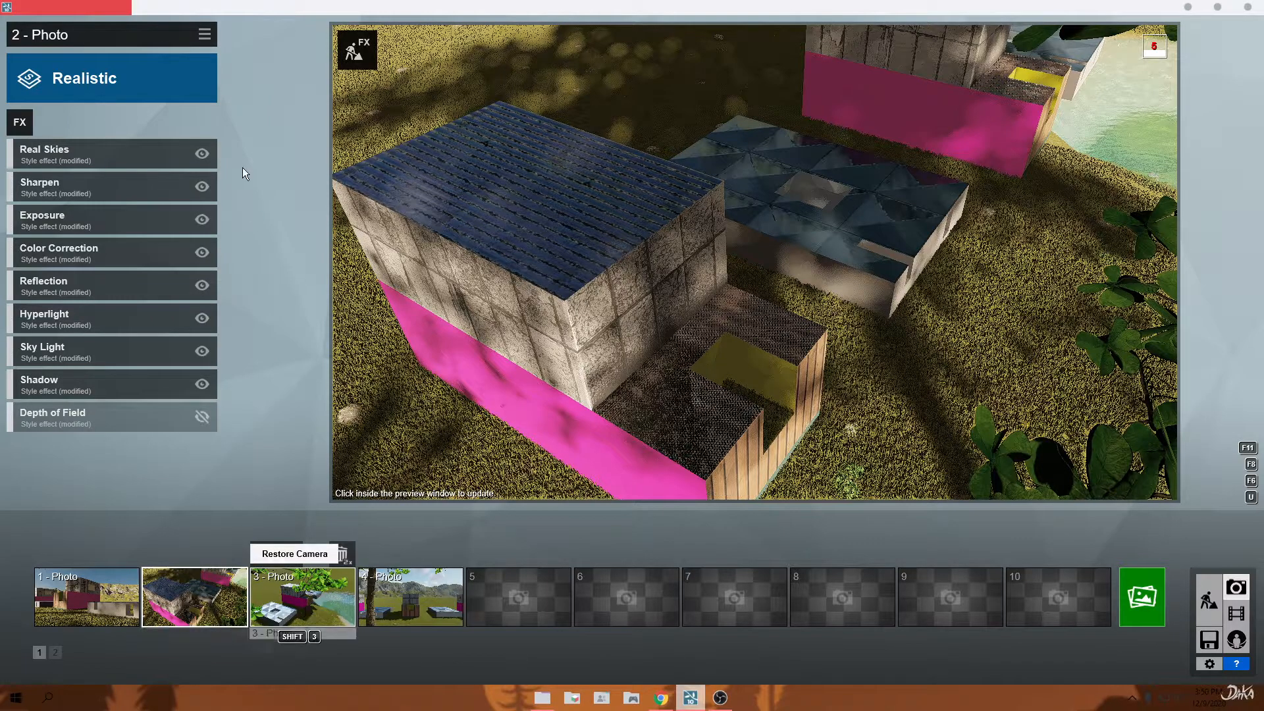
{"action": "left_click", "coordinate": [199, 41]}
{"action": "left_click", "coordinate": [271, 43]}
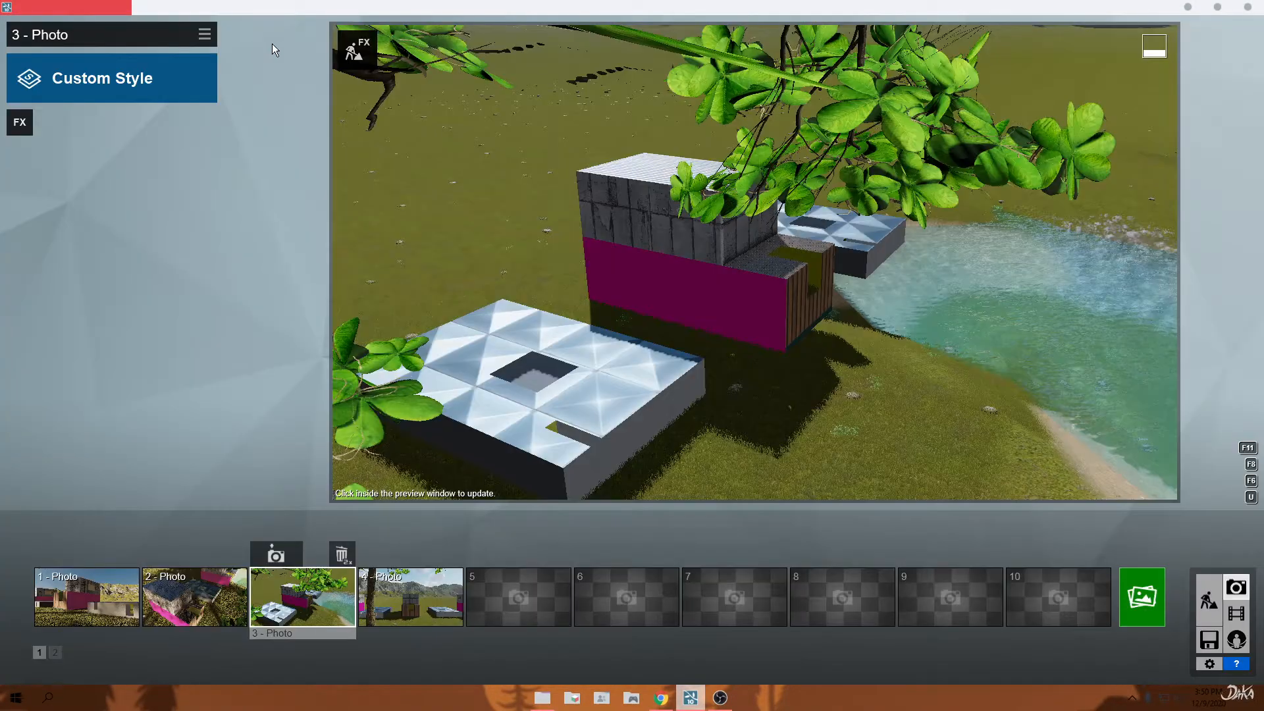
{"action": "left_click", "coordinate": [201, 38]}
{"action": "mouse_move", "coordinate": [163, 47]}
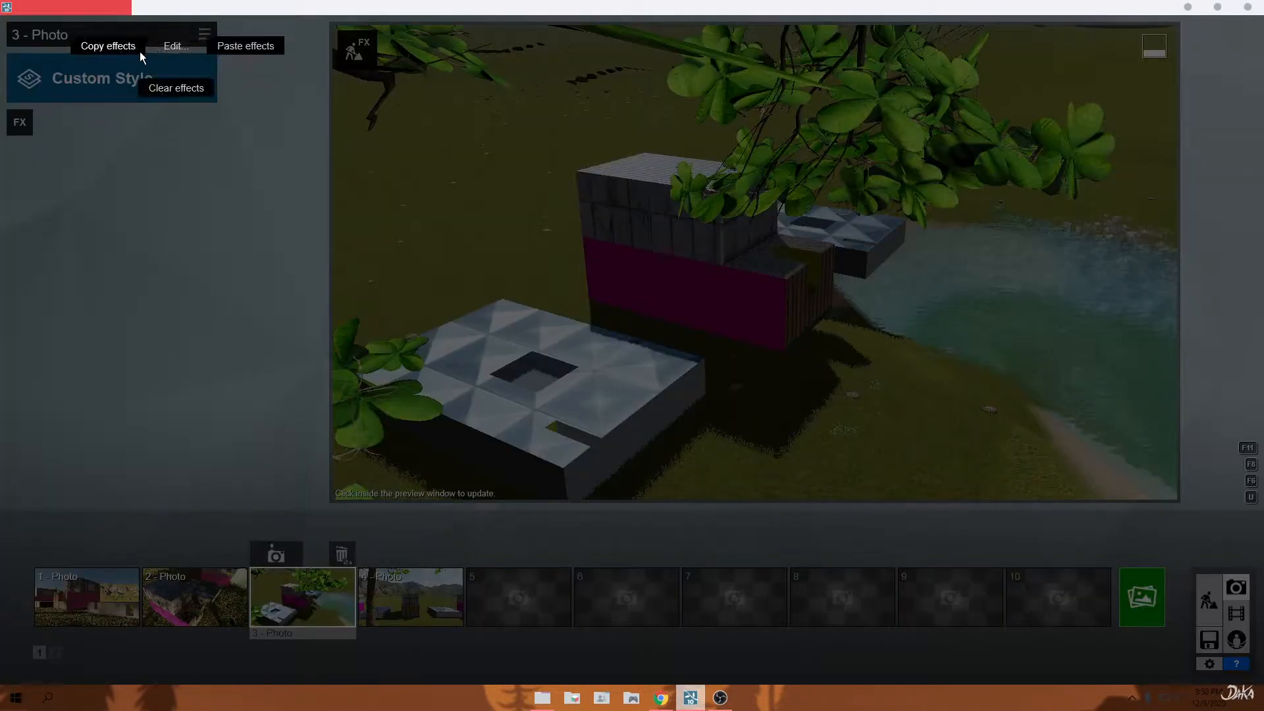
{"action": "left_click", "coordinate": [241, 47]}
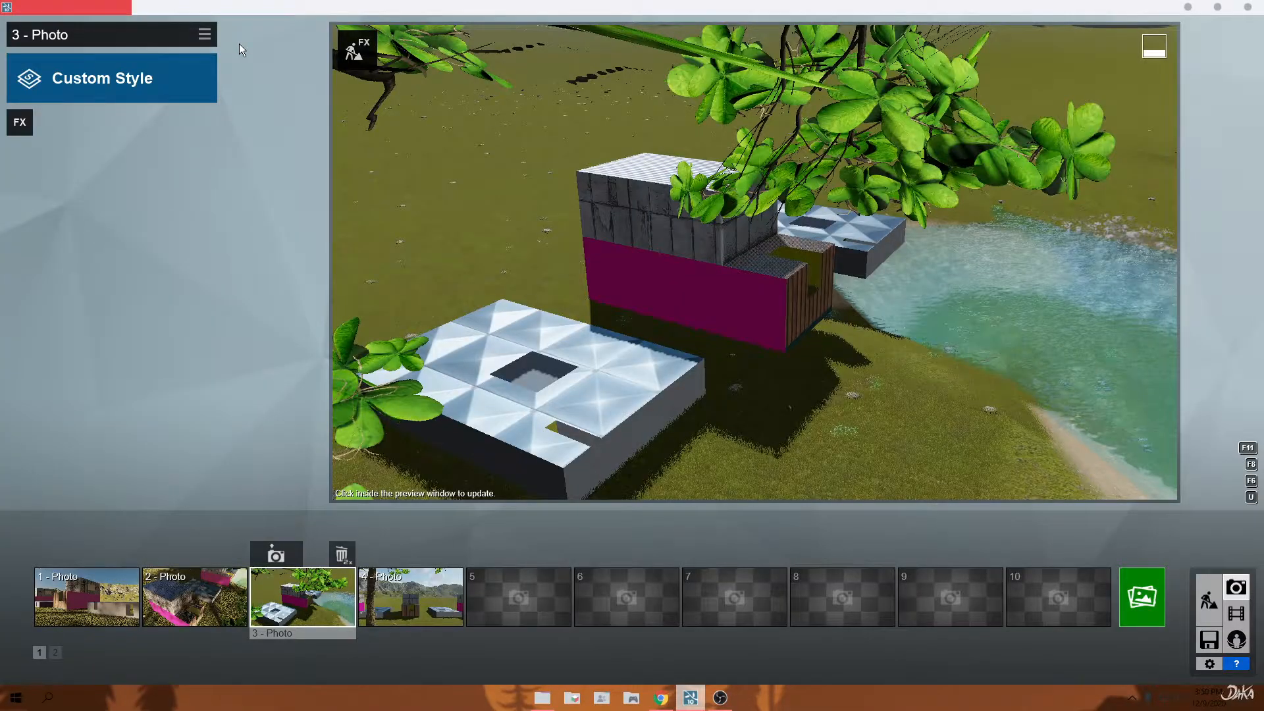
Copy the effects of photo 2 and paste them into photo 3.
{"action": "left_click", "coordinate": [194, 596]}
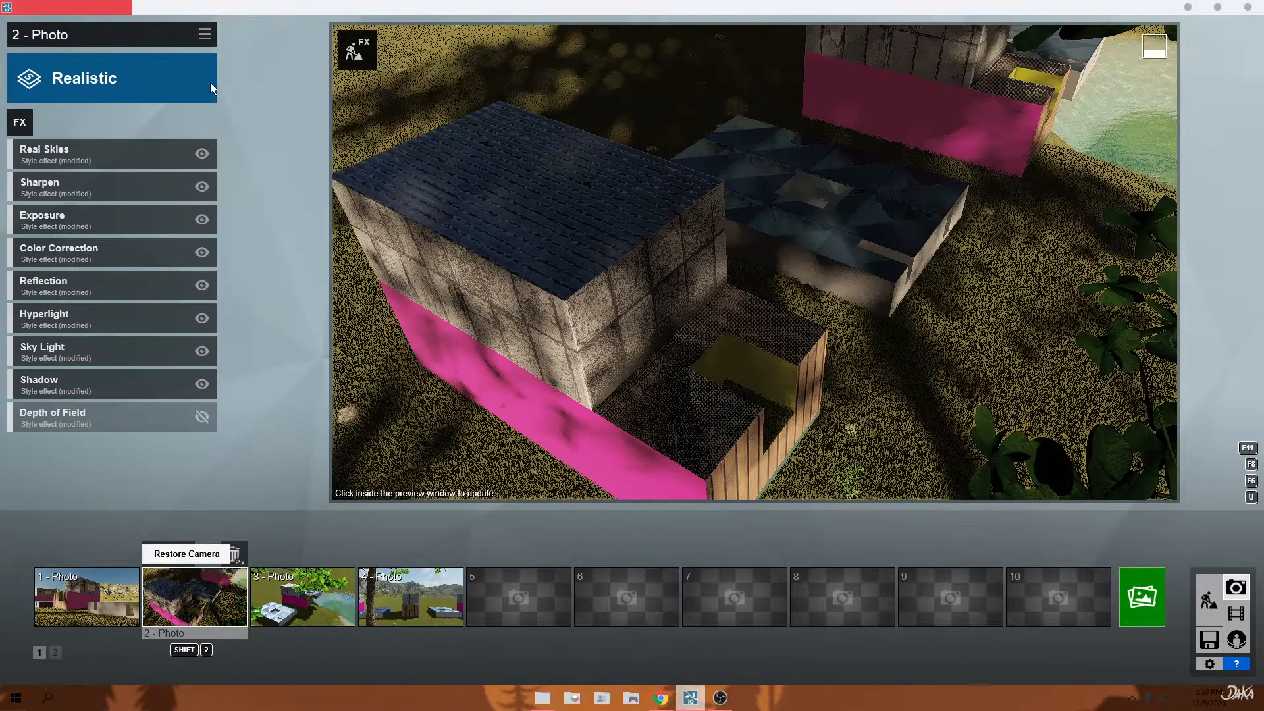
{"action": "left_click", "coordinate": [203, 34]}
{"action": "mouse_move", "coordinate": [165, 47]}
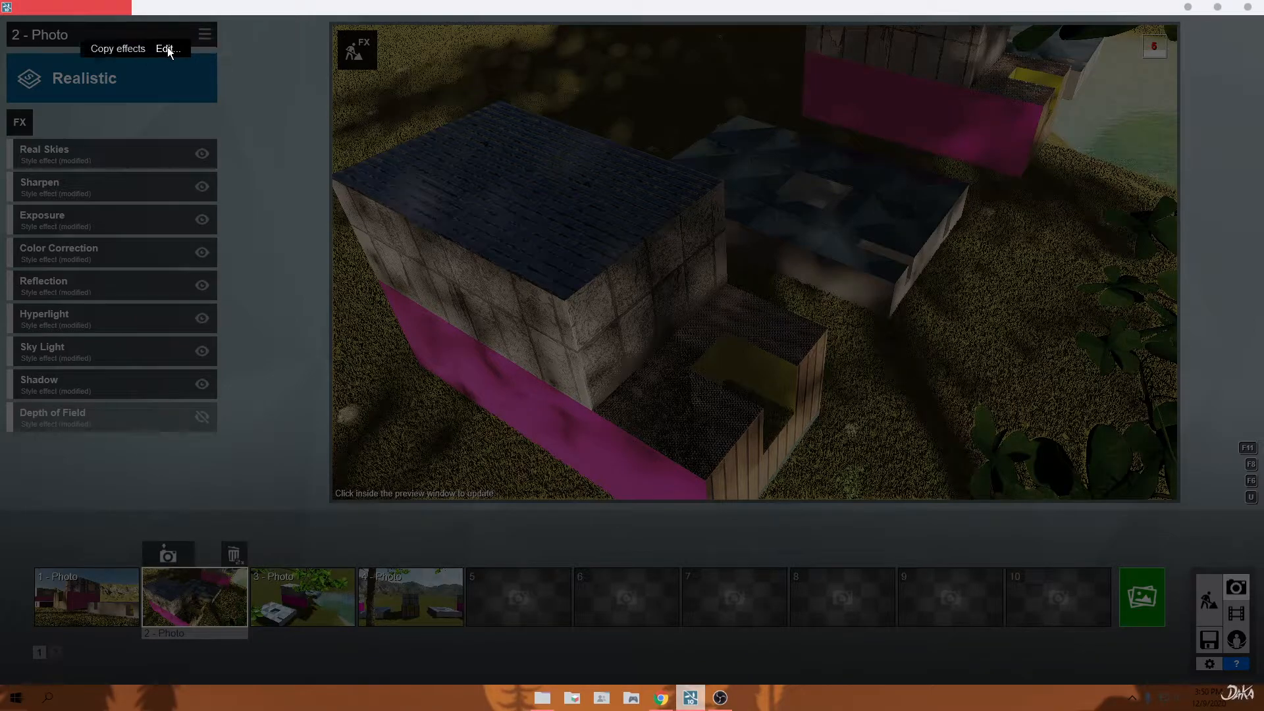
{"action": "left_click", "coordinate": [105, 49]}
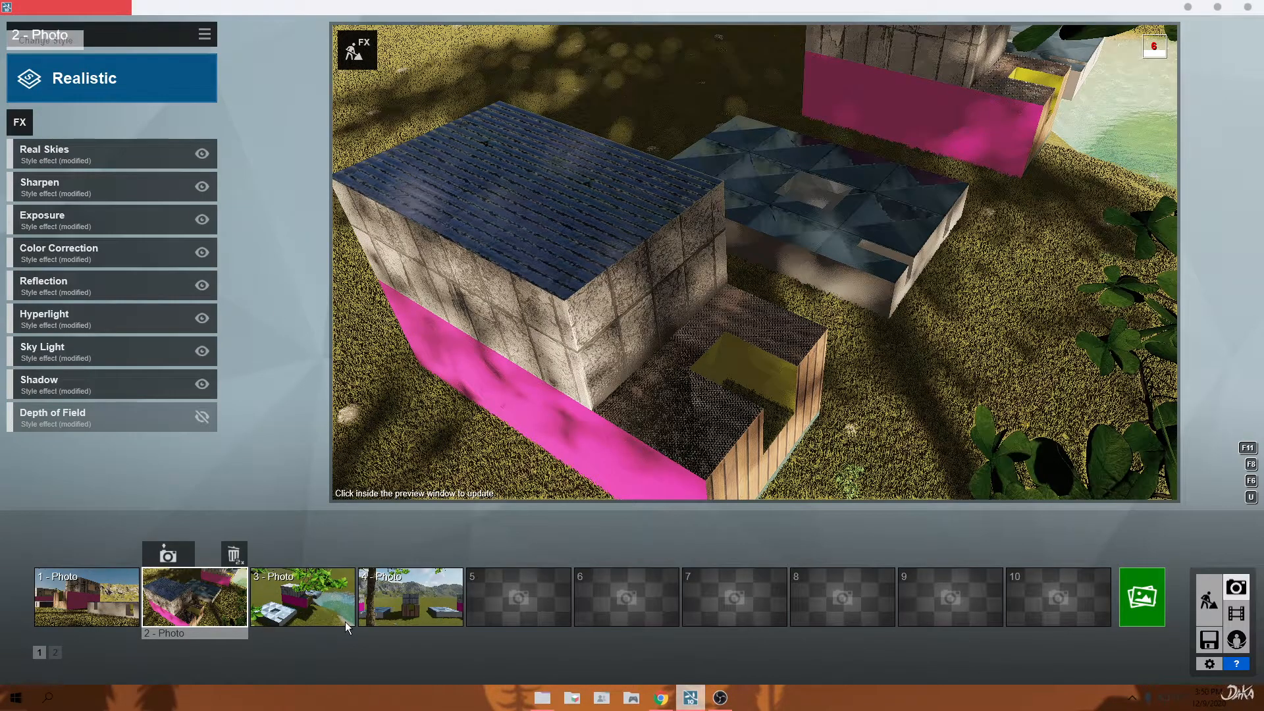
{"action": "left_click", "coordinate": [318, 601]}
{"action": "left_click", "coordinate": [203, 34]}
{"action": "mouse_move", "coordinate": [193, 47]}
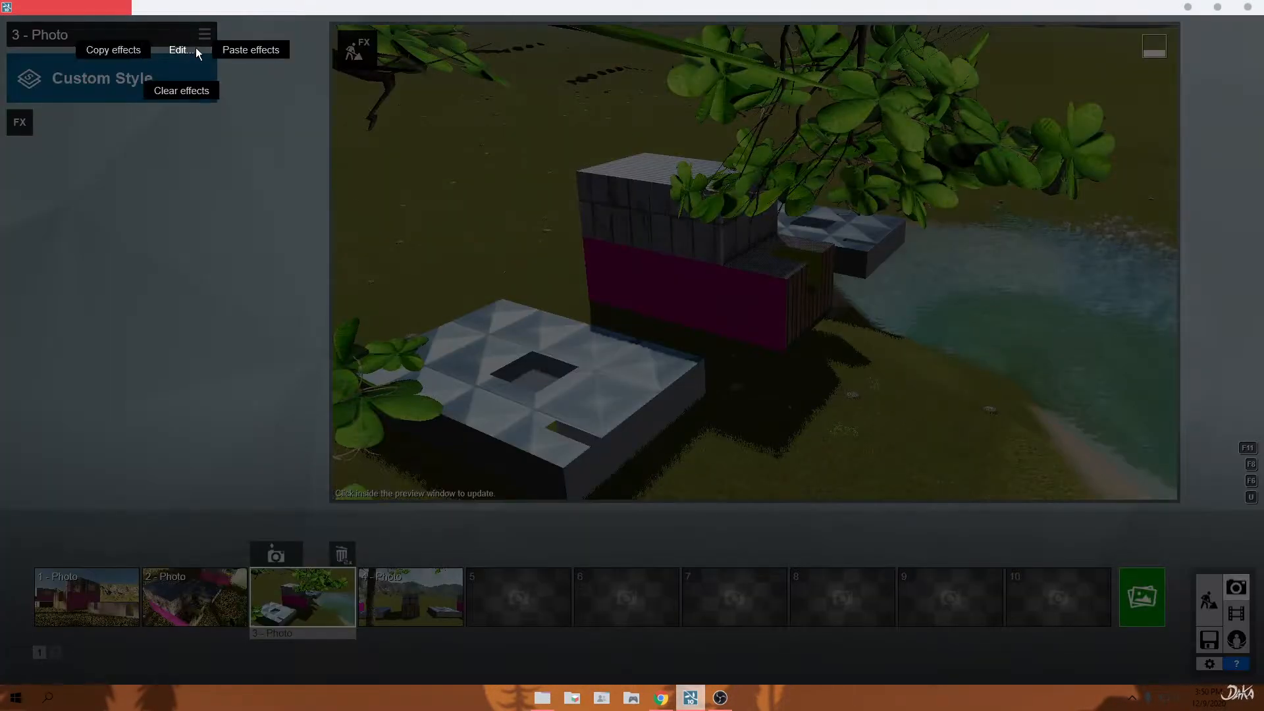
{"action": "left_click", "coordinate": [236, 48]}
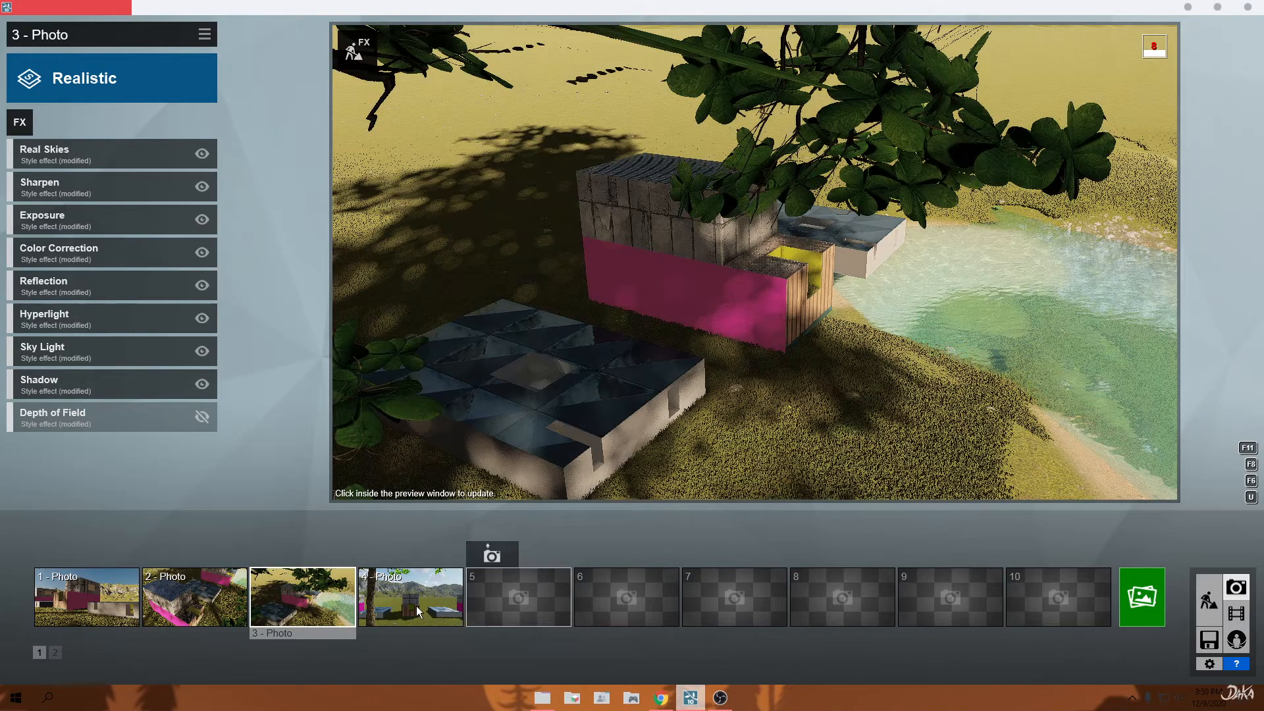
Paste the copied effects into photo 4.
{"action": "left_click", "coordinate": [416, 605]}
{"action": "left_click", "coordinate": [200, 38]}
{"action": "mouse_move", "coordinate": [184, 42]}
{"action": "left_click", "coordinate": [227, 42]}
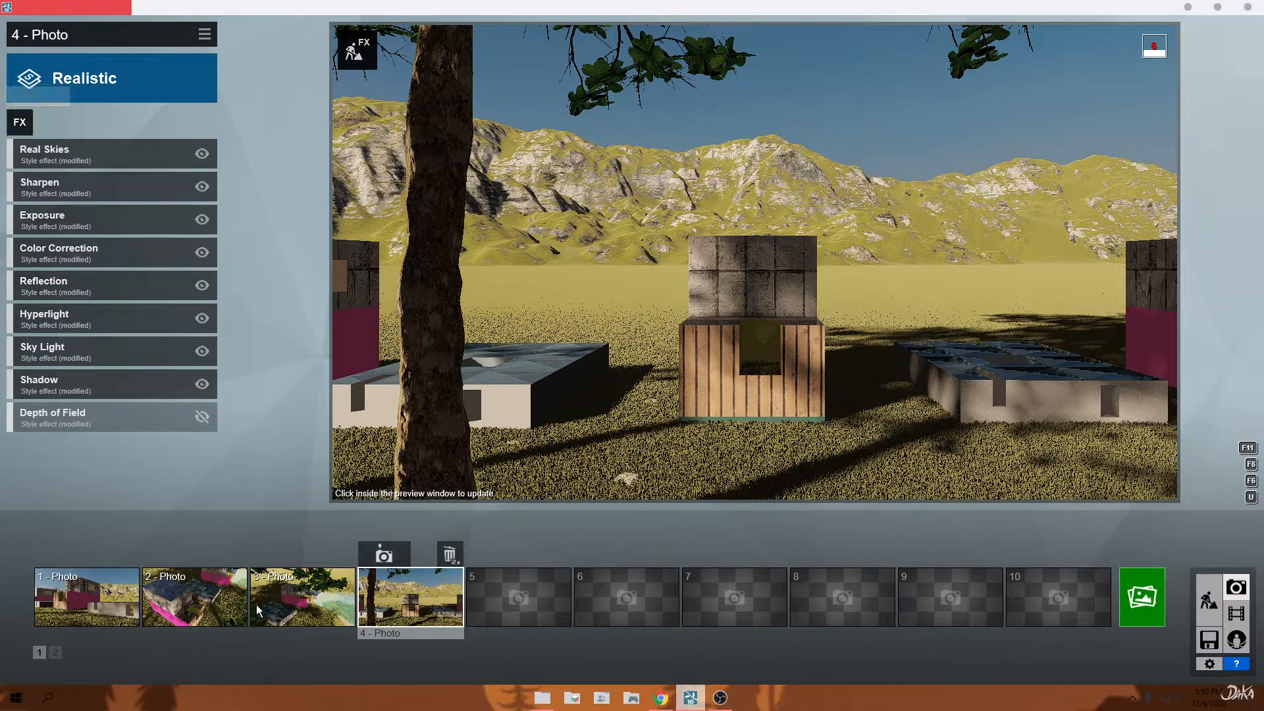
Add the Near Clip Plane effect to photo 3.
{"action": "left_click", "coordinate": [290, 613]}
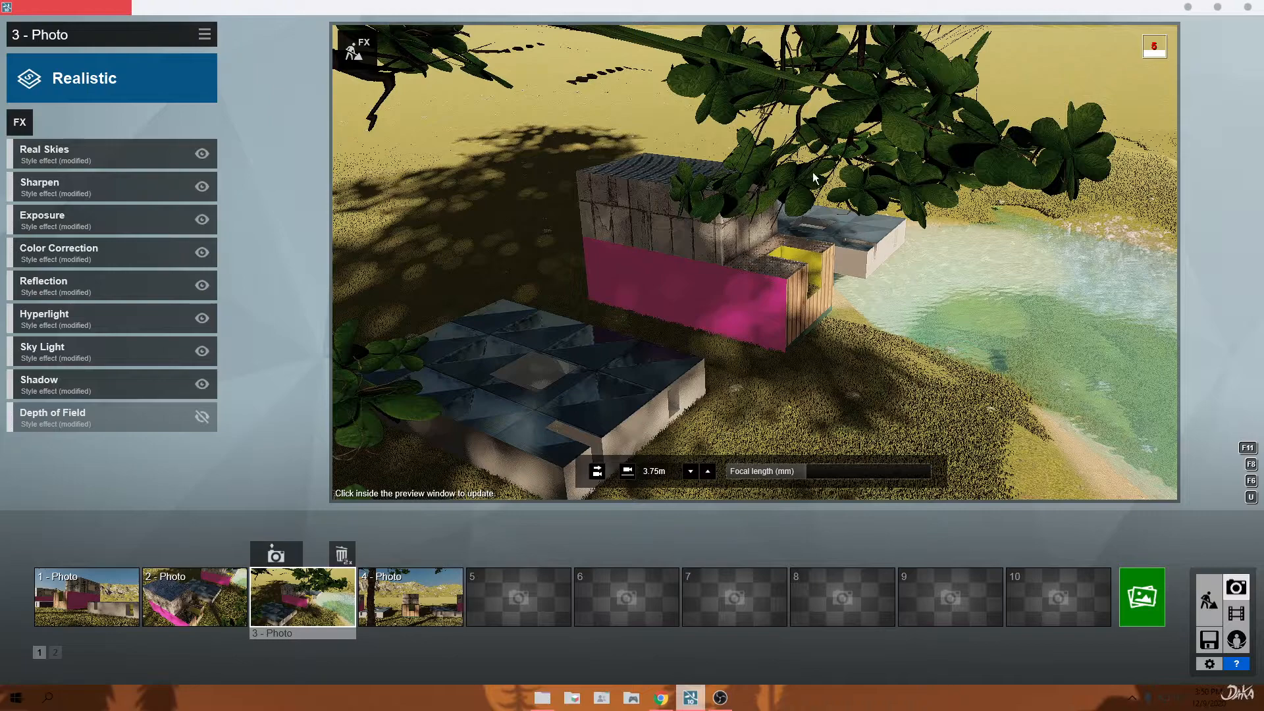
{"action": "left_click", "coordinate": [20, 122]}
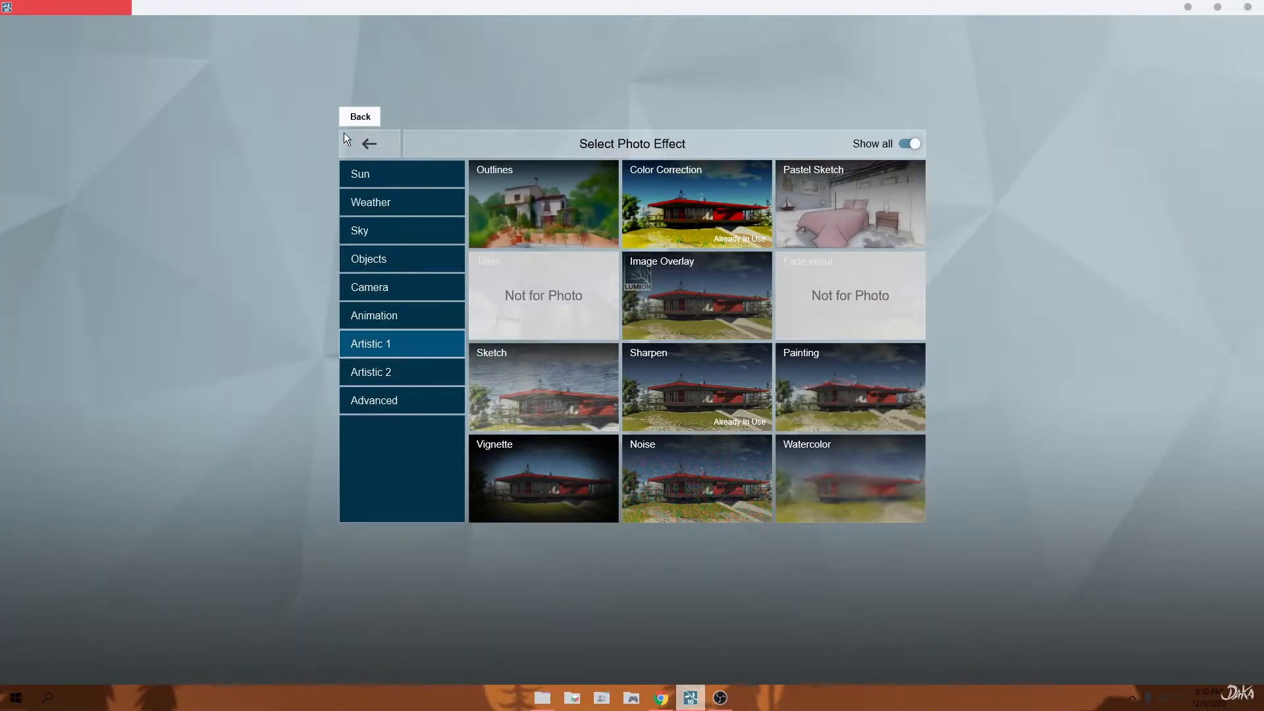
{"action": "left_click", "coordinate": [366, 142]}
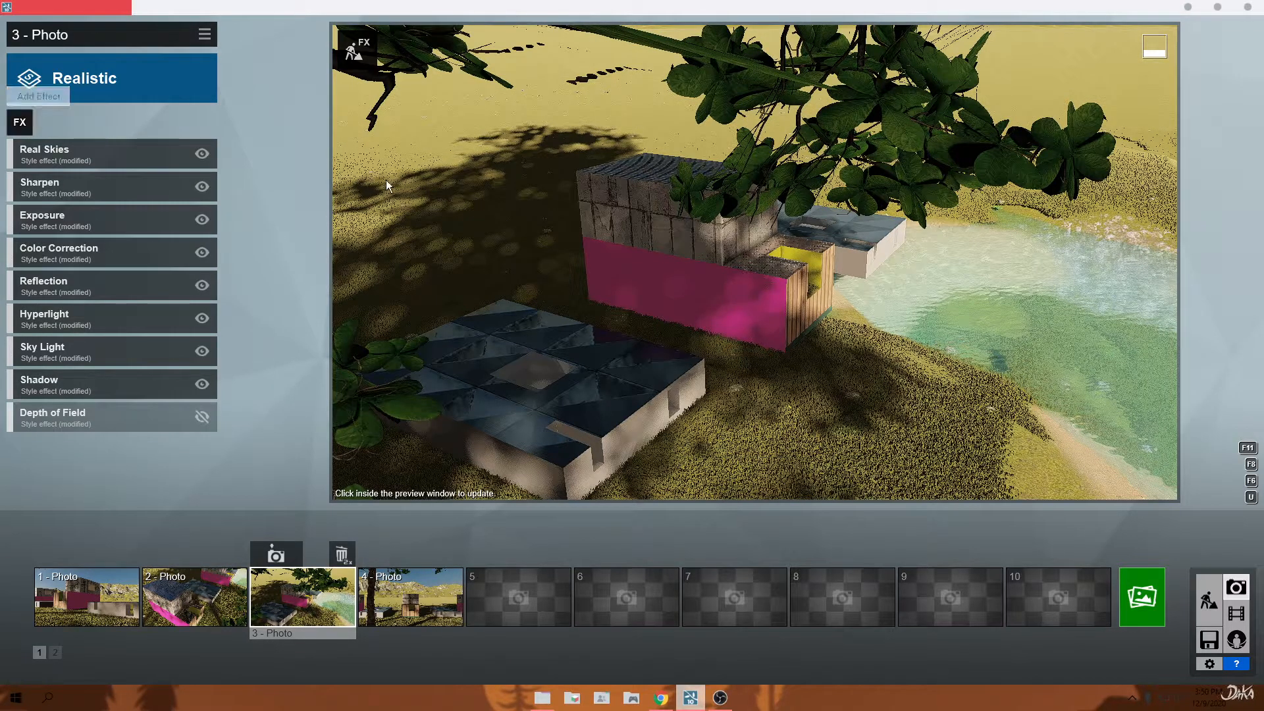
{"action": "left_click", "coordinate": [19, 122]}
{"action": "left_click", "coordinate": [385, 398]}
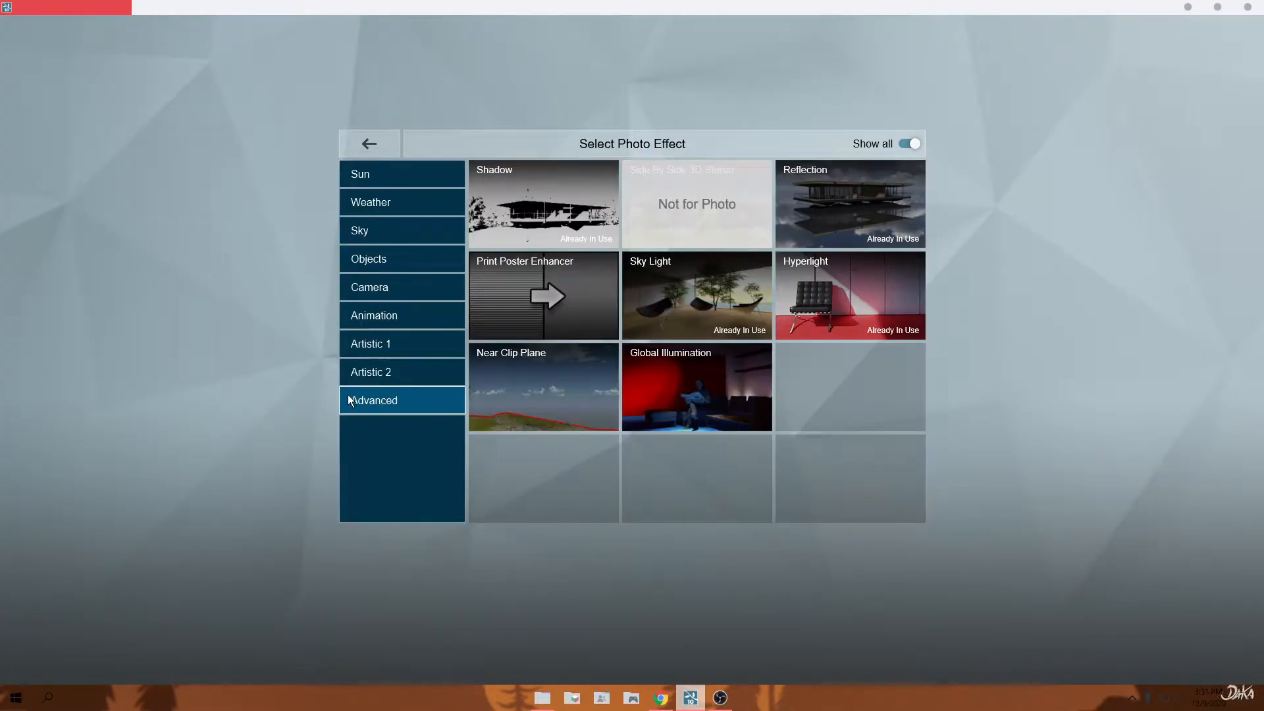
{"action": "left_click", "coordinate": [535, 377]}
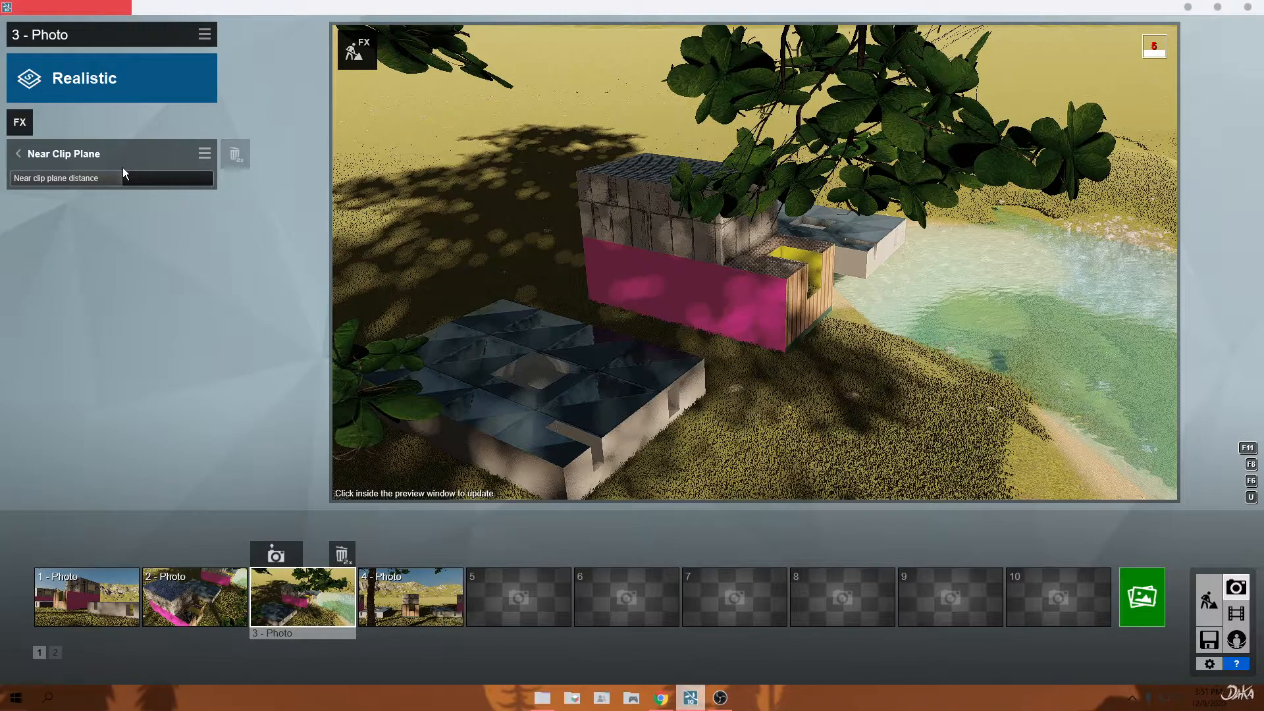
Try a near clip plane distance of about 3.3 m to hide photo 3's foreground branches, and return it to about 1.0 m.
{"action": "mouse_move", "coordinate": [129, 175]}
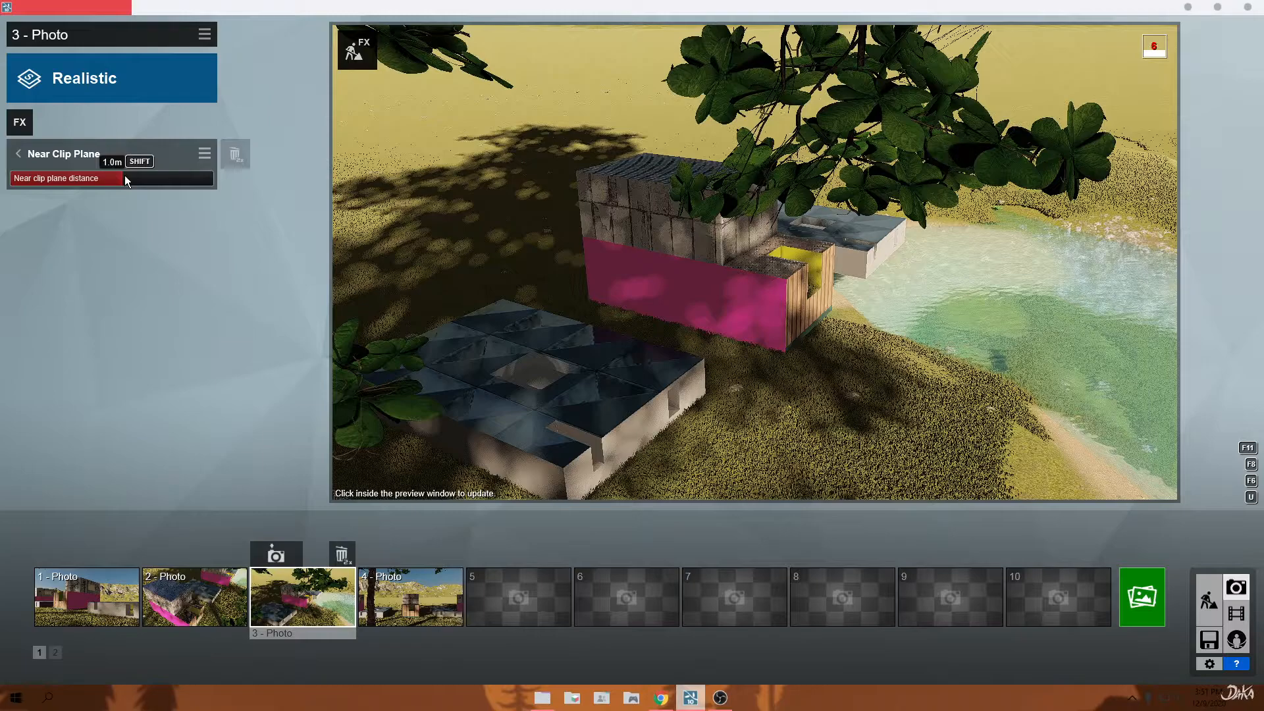
{"action": "left_click_drag", "start_coordinate": [129, 176], "coordinate": [164, 187]}
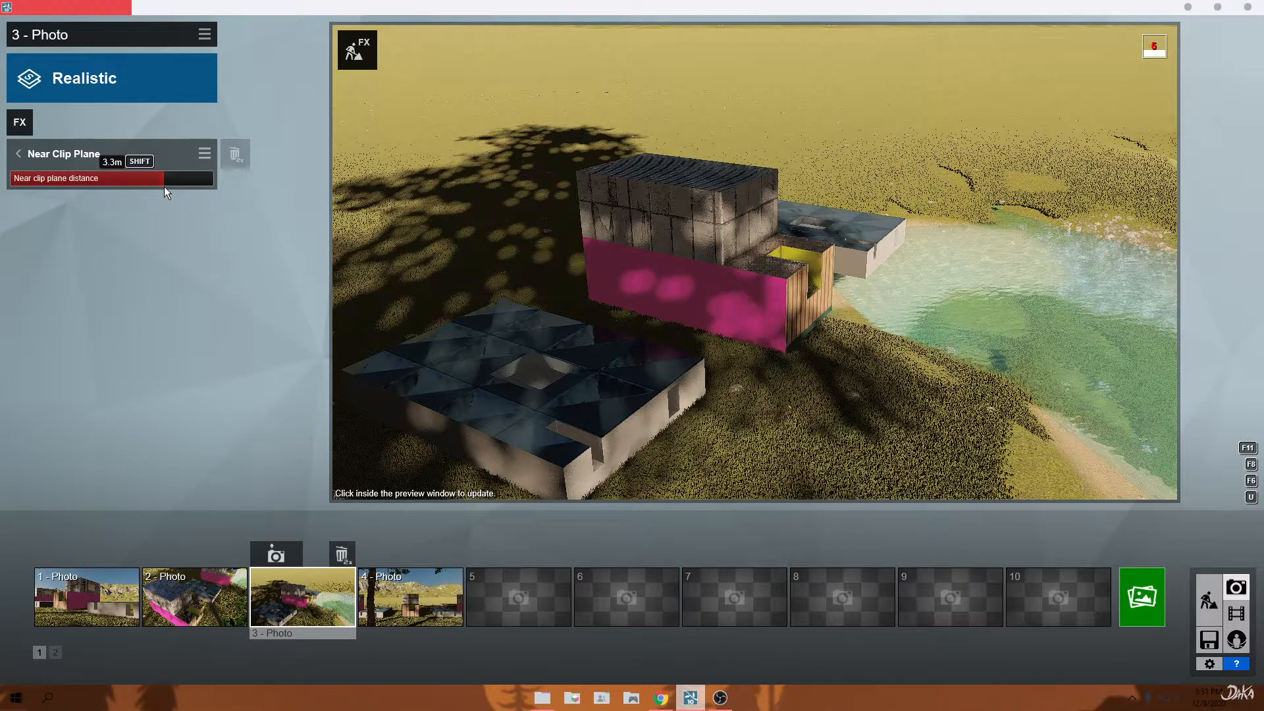
{"action": "left_click_drag", "start_coordinate": [164, 187], "coordinate": [160, 187]}
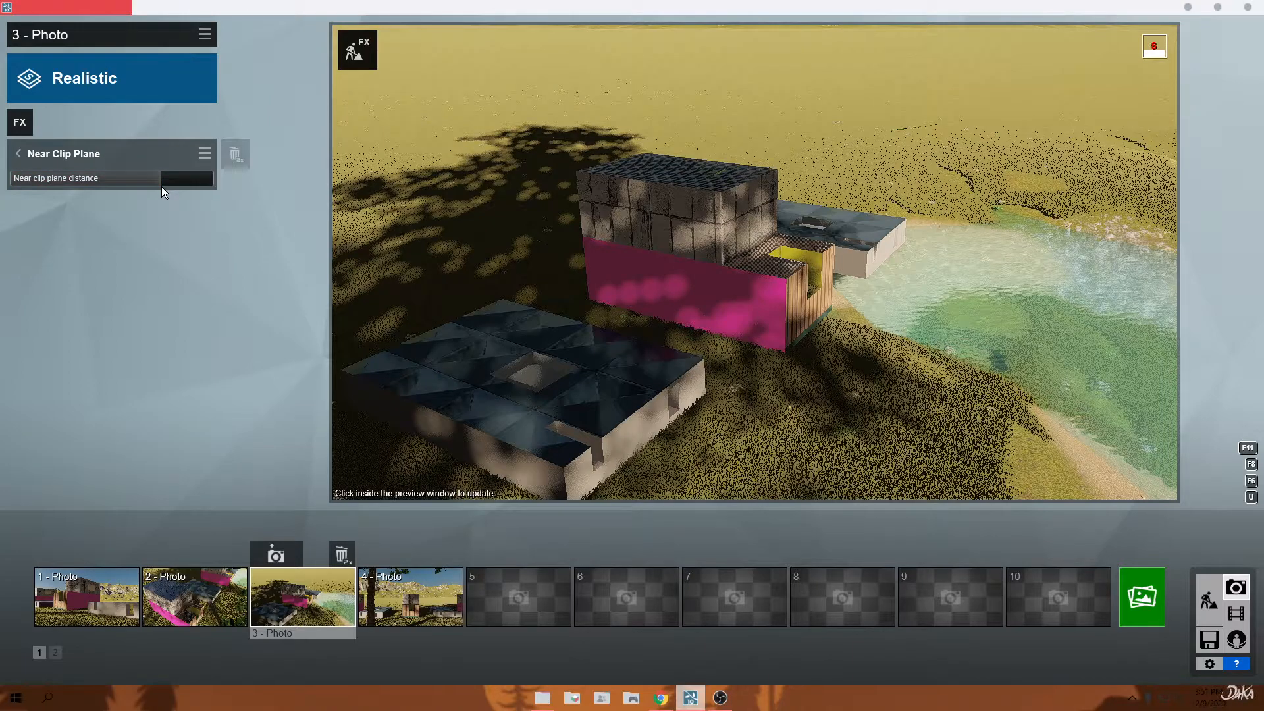
{"action": "left_click_drag", "start_coordinate": [172, 187], "coordinate": [164, 180]}
{"action": "left_click_drag", "start_coordinate": [157, 180], "coordinate": [122, 177]}
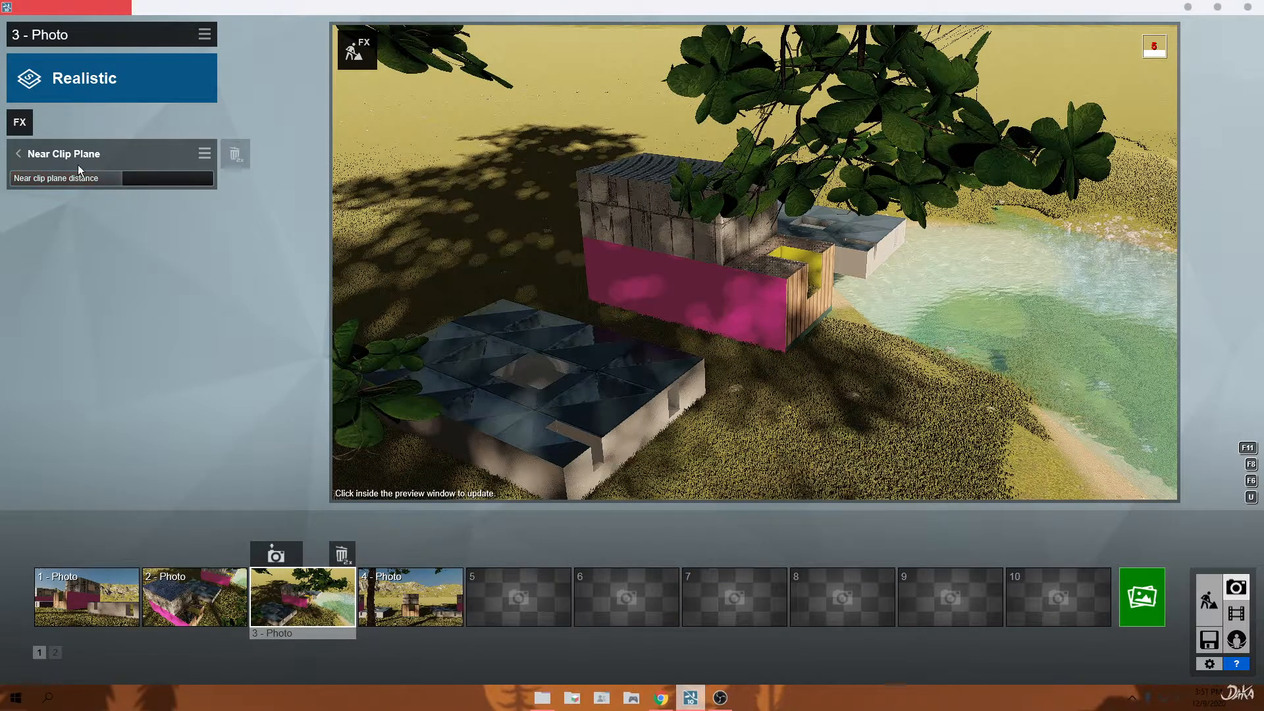
Turn off the Near Clip Plane effect on photo 3.
{"action": "left_click", "coordinate": [45, 152]}
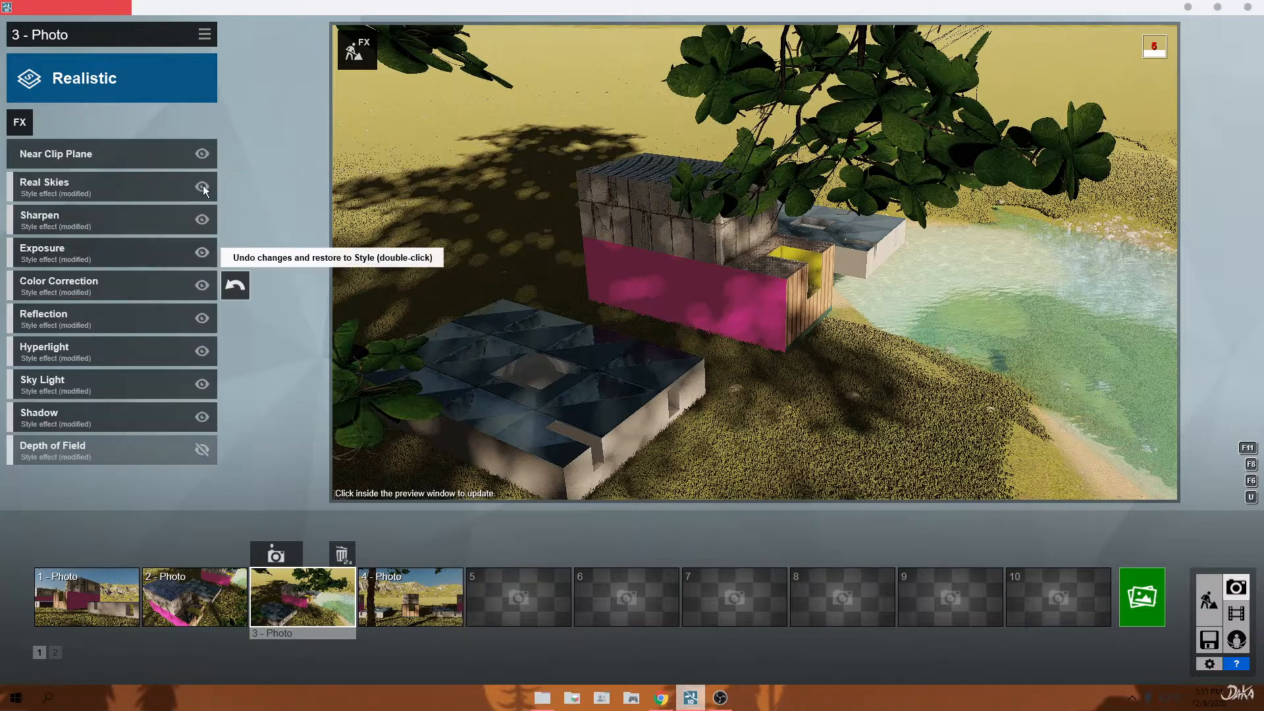
{"action": "left_click", "coordinate": [199, 156]}
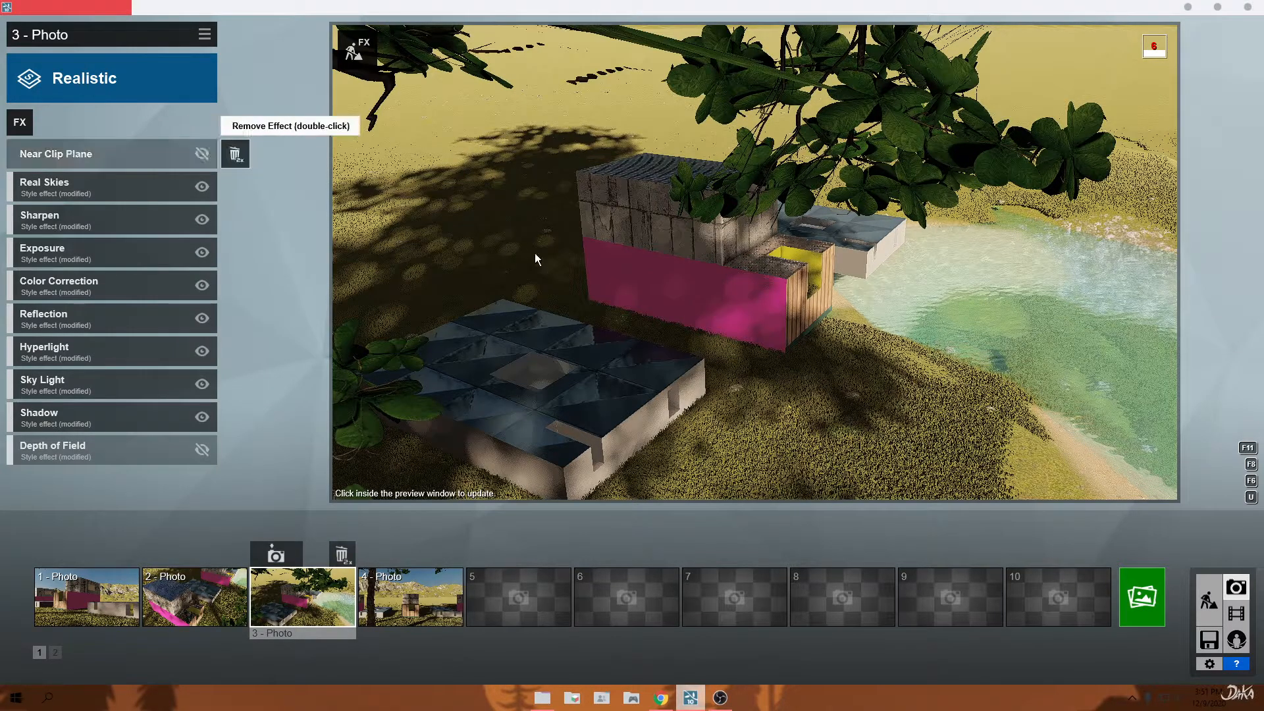
{"action": "mouse_move", "coordinate": [622, 287]}
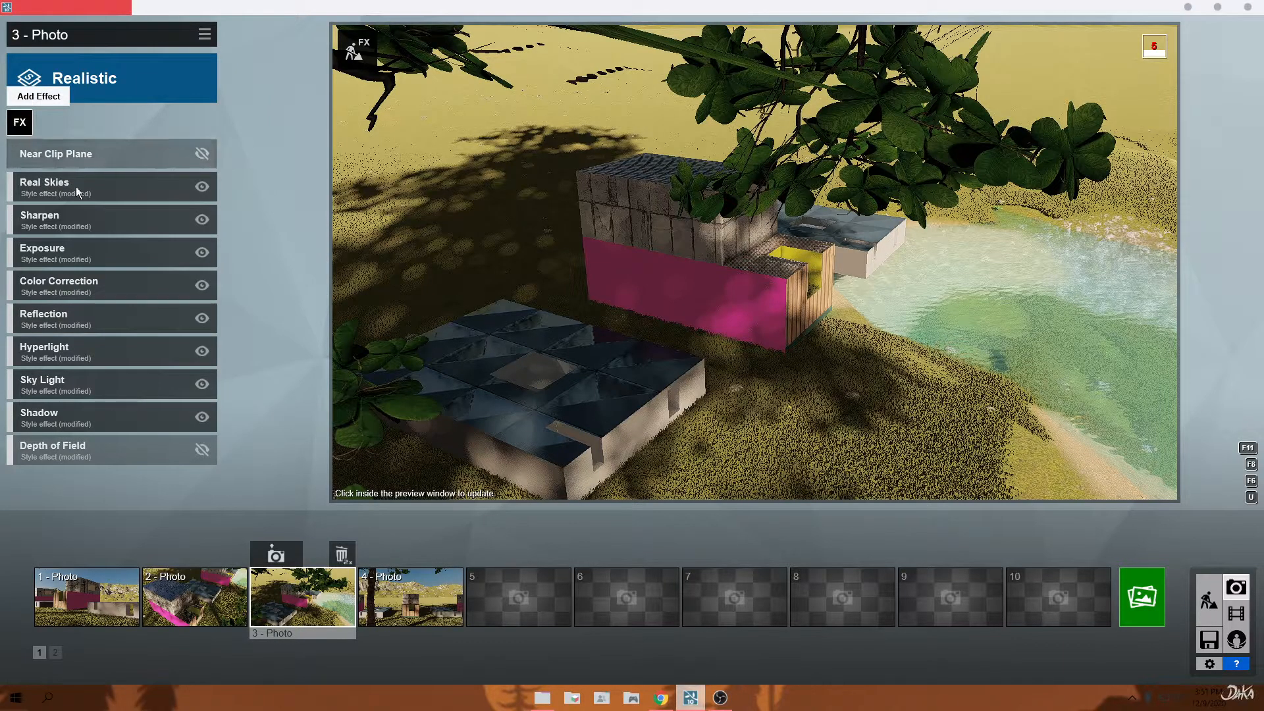
Add the 2-Point Perspective camera effect to photo 4.
{"action": "left_click", "coordinate": [438, 615]}
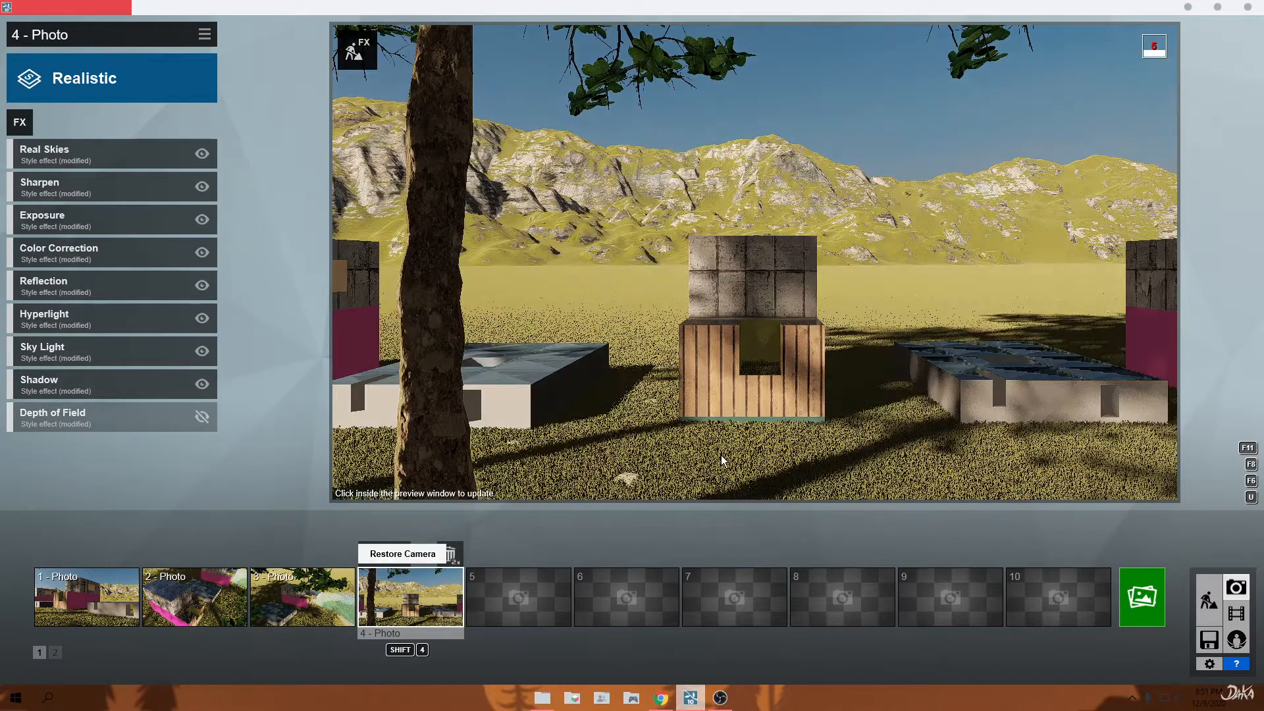
{"action": "left_click", "coordinate": [32, 121]}
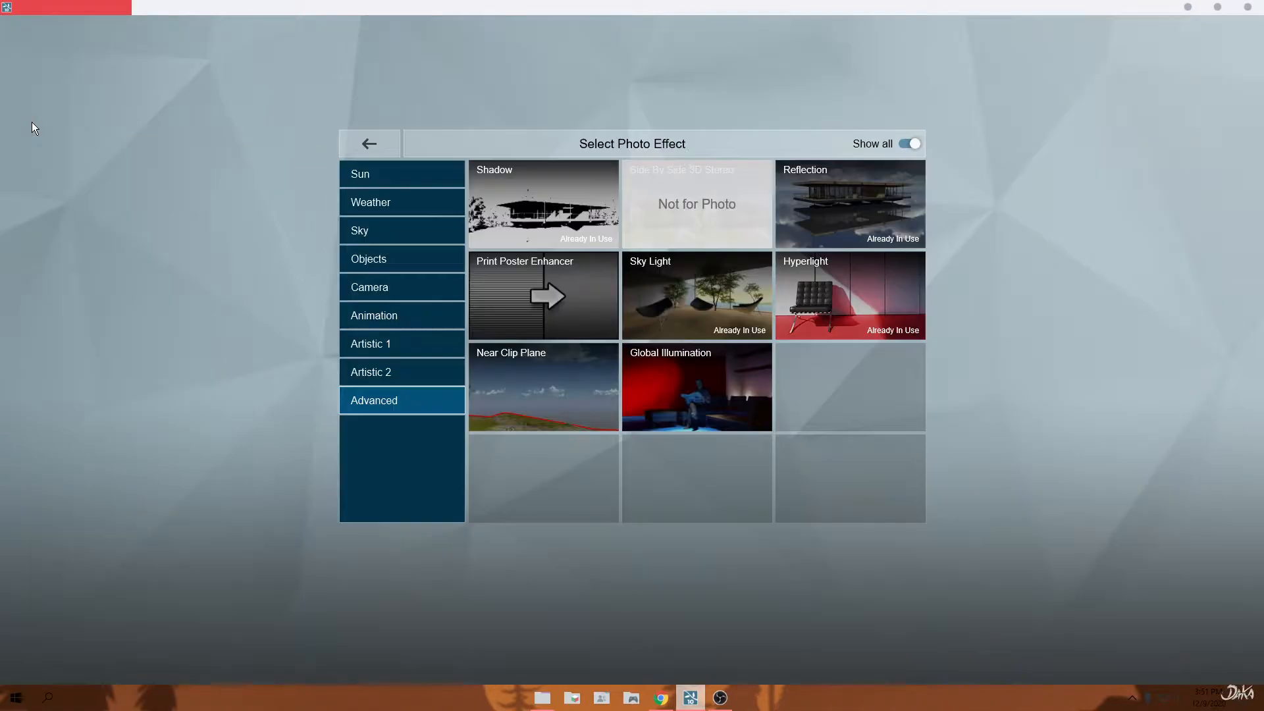
{"action": "left_click", "coordinate": [405, 262]}
{"action": "left_click", "coordinate": [397, 295]}
{"action": "left_click", "coordinate": [405, 316]}
{"action": "left_click", "coordinate": [440, 295]}
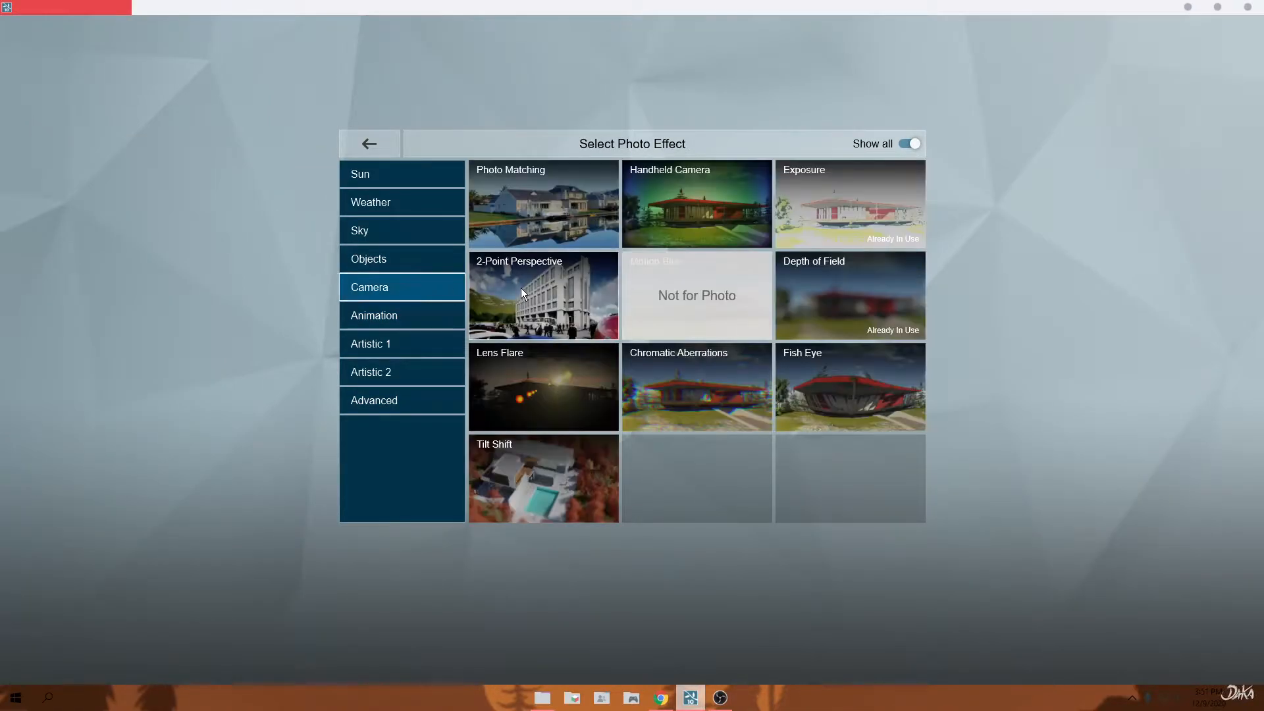
{"action": "left_click", "coordinate": [521, 287]}
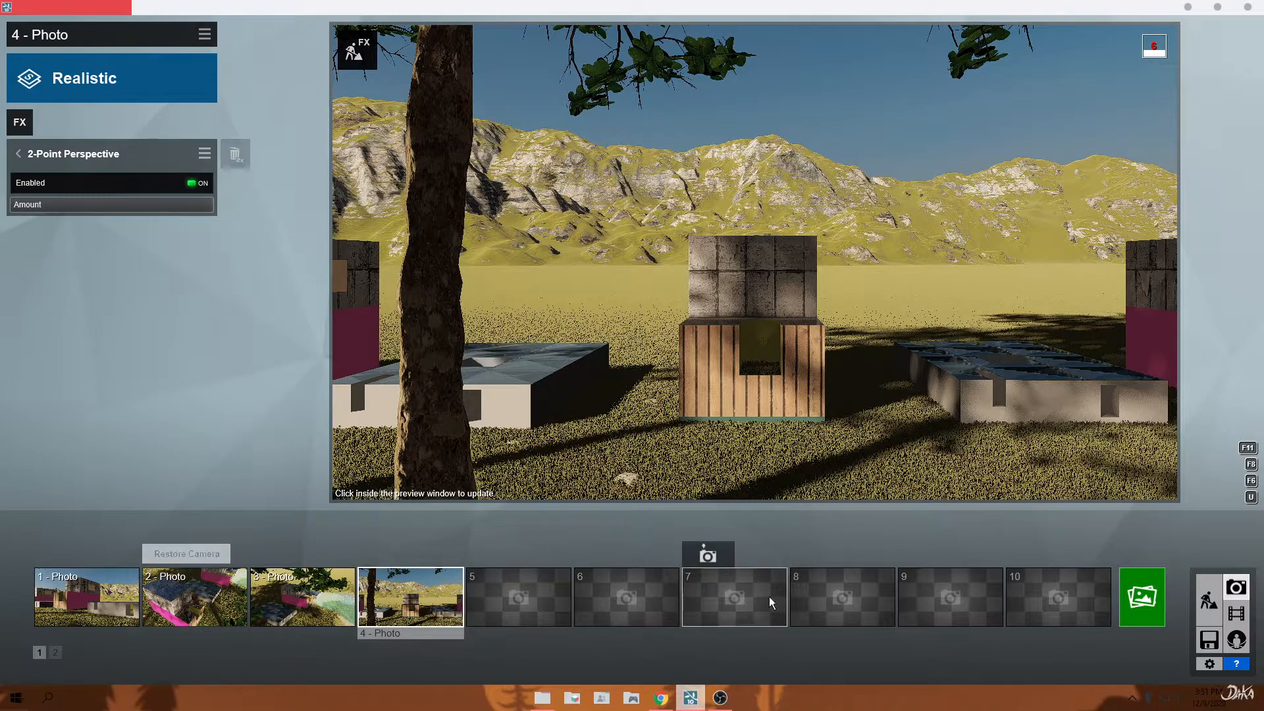
Switch to photo 1 and view the render options for the photo set and the current shot.
{"action": "key", "text": "shift+1"}
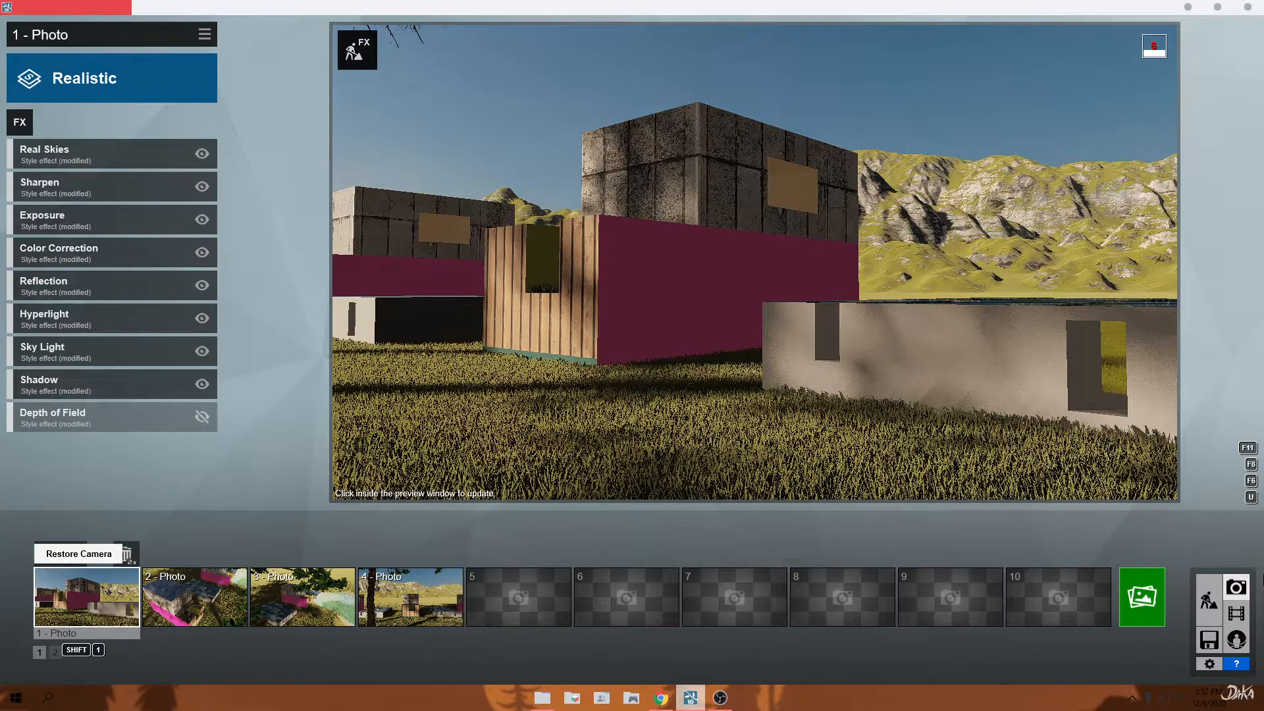
{"action": "left_click", "coordinate": [1142, 597]}
{"action": "left_click", "coordinate": [465, 118]}
{"action": "left_click", "coordinate": [309, 117]}
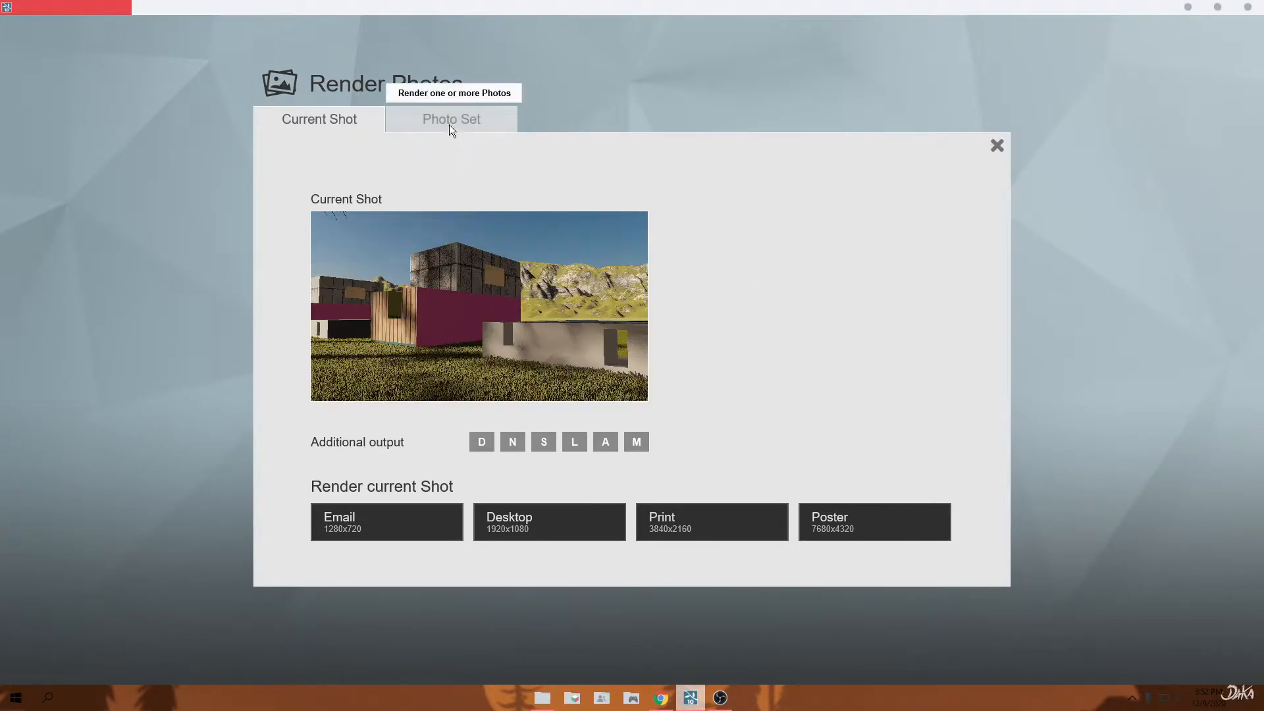
{"action": "left_click", "coordinate": [997, 145]}
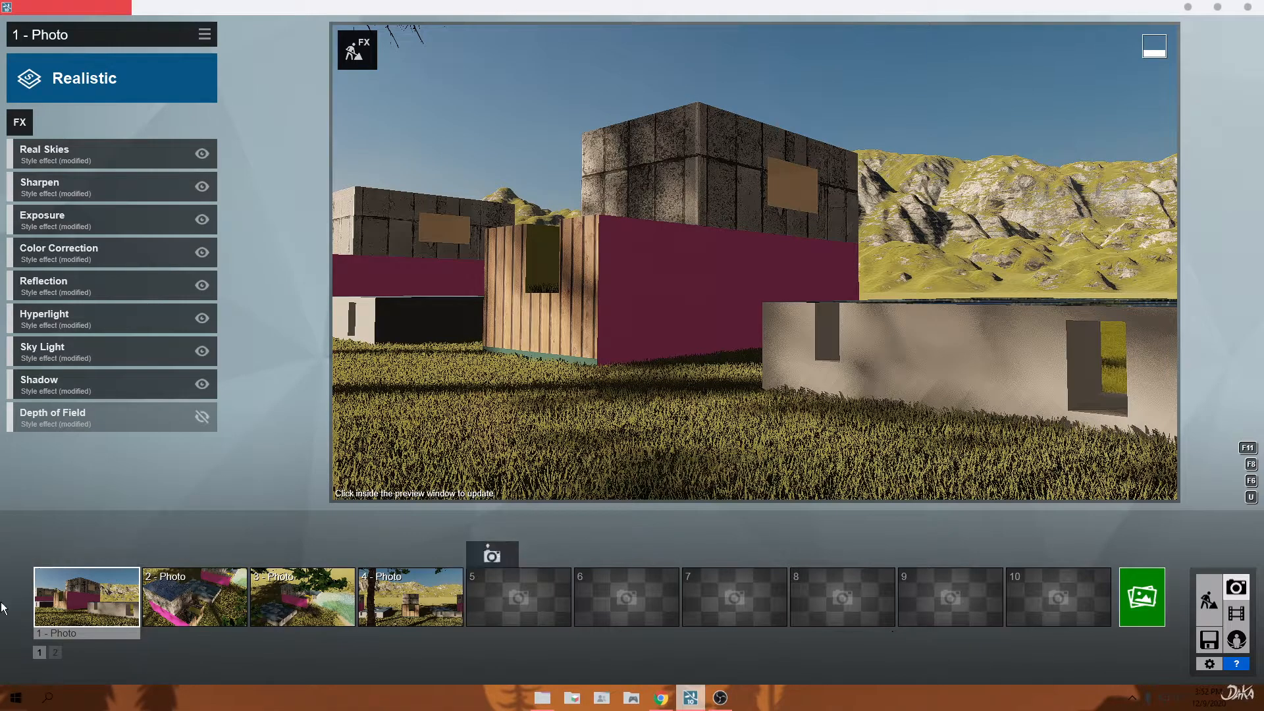
Open the render options for the photo set, and exclude photo 3 and include it again so all four photos are selected.
{"action": "left_click", "coordinate": [1145, 599]}
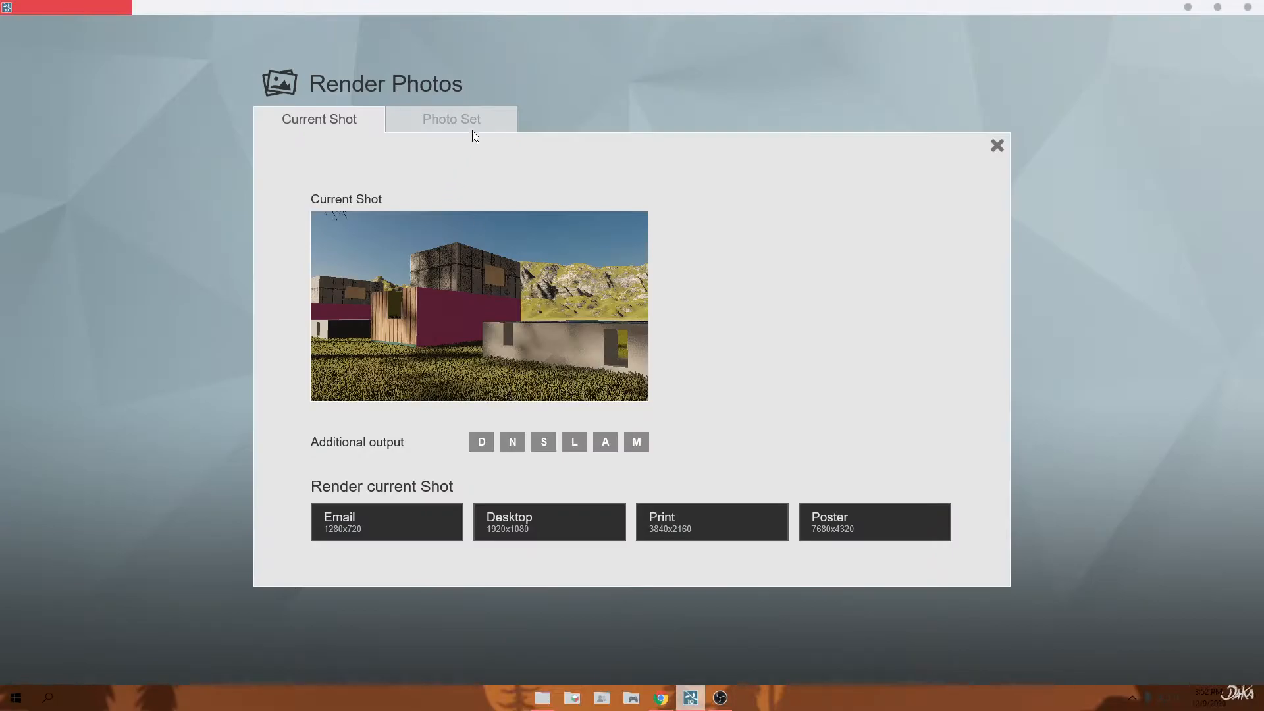
{"action": "left_click", "coordinate": [456, 117]}
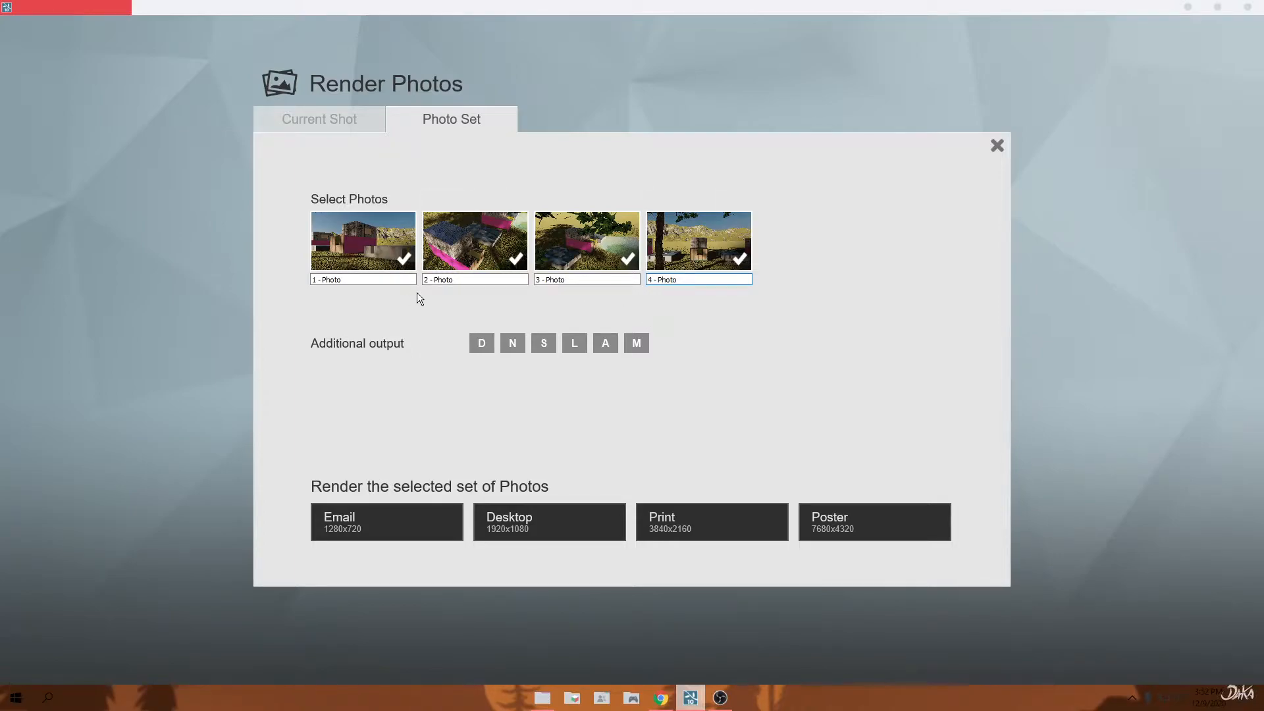
{"action": "left_click", "coordinate": [629, 256]}
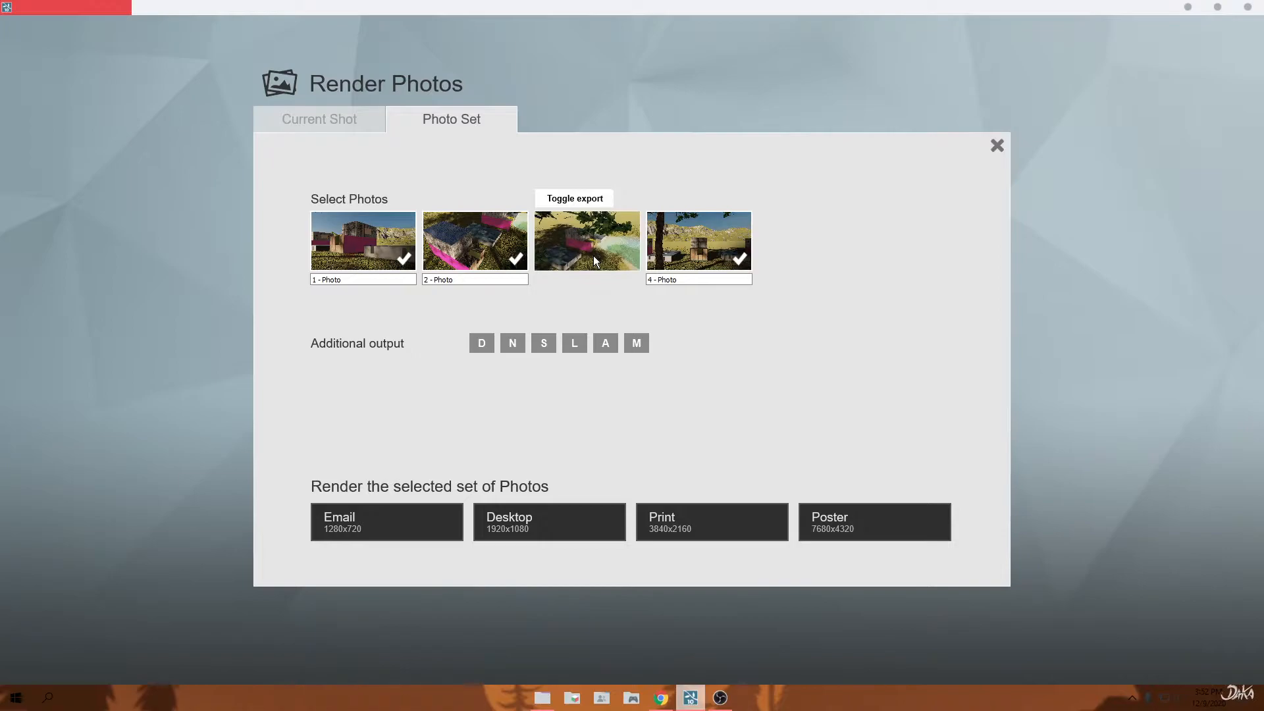
{"action": "left_click", "coordinate": [594, 256]}
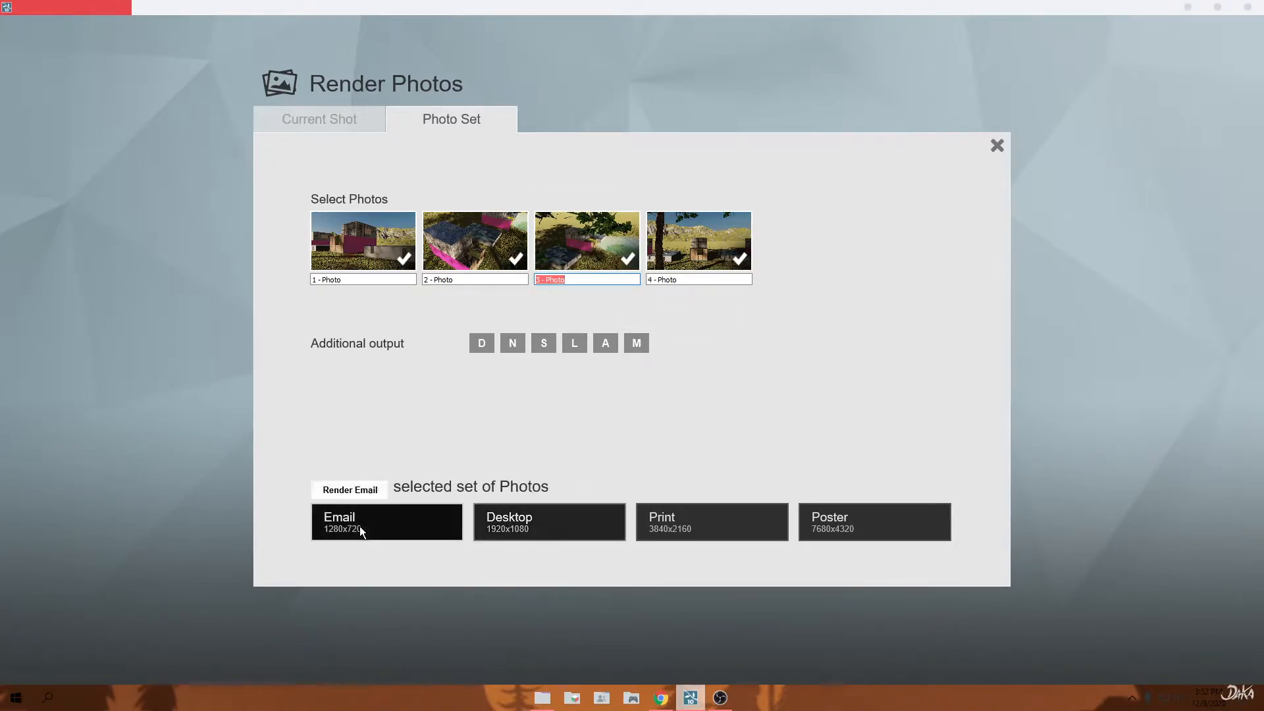
Start rendering the four selected photos at Email size 1280x720 as JPG under the file name te, and pause and cancel the rendering.
{"action": "left_click", "coordinate": [329, 527]}
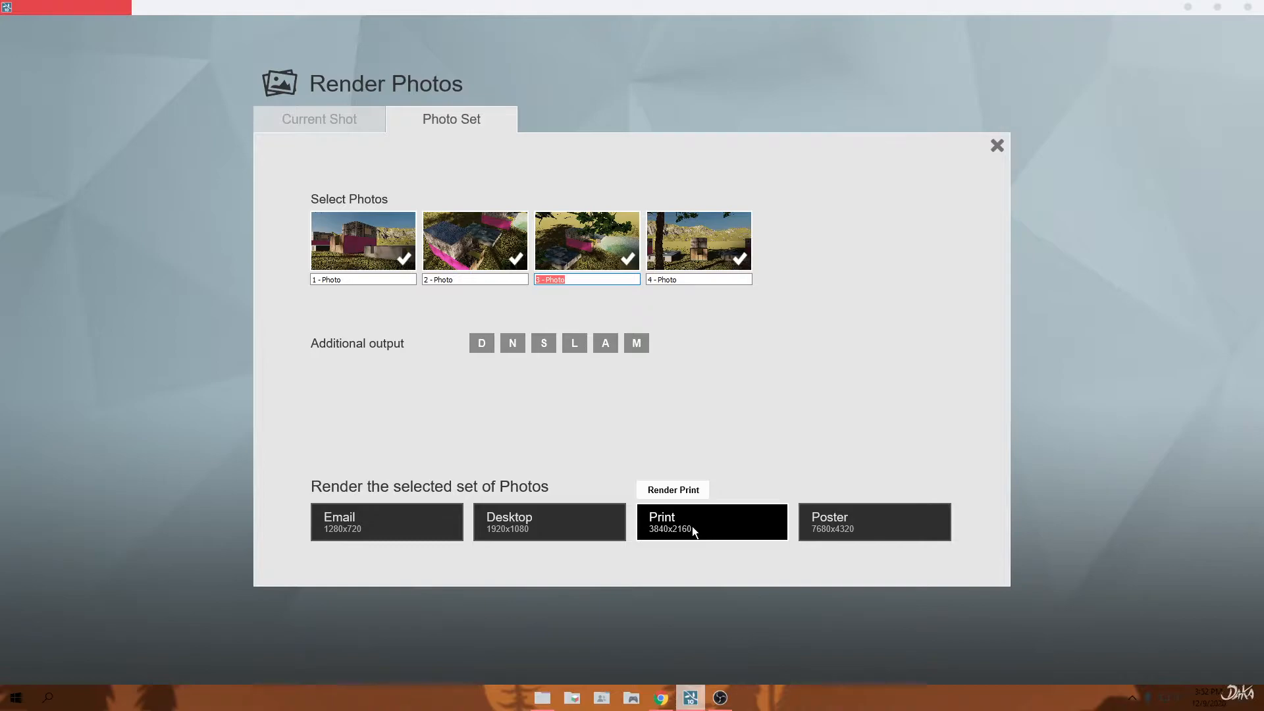
{"action": "left_click", "coordinate": [334, 524]}
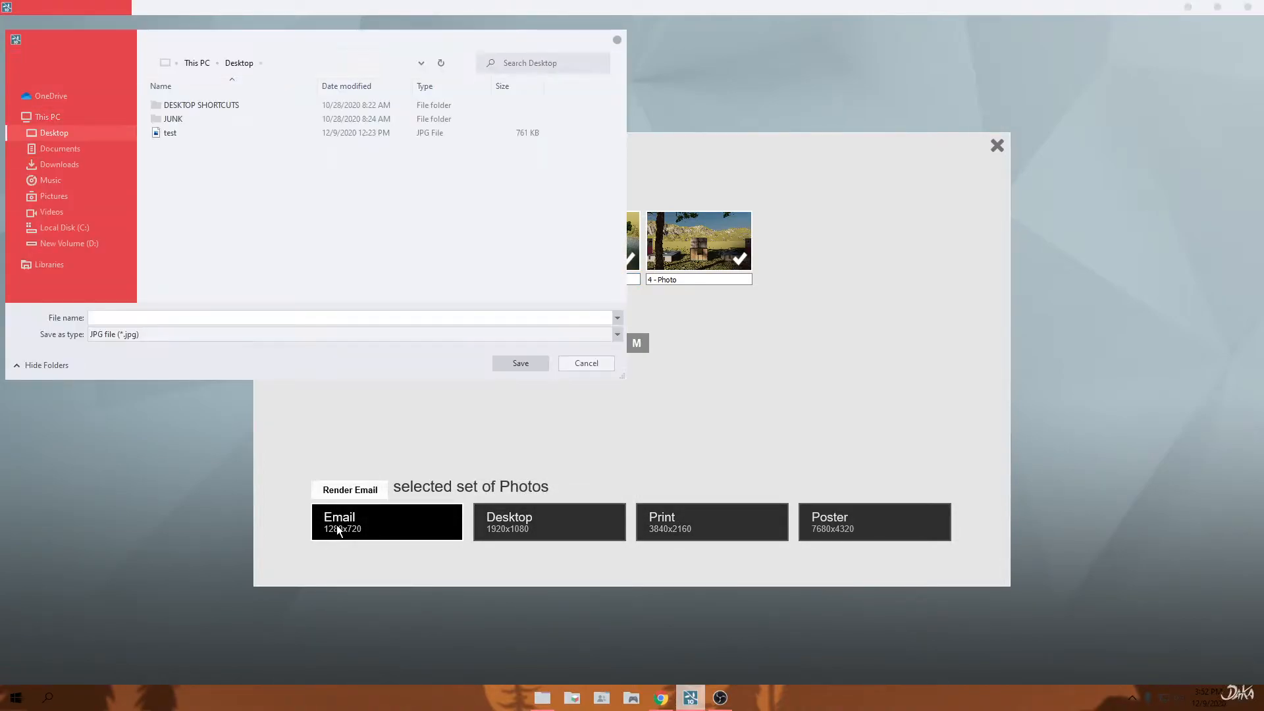
{"action": "type", "text": "te"}
{"action": "key", "text": "Return"}
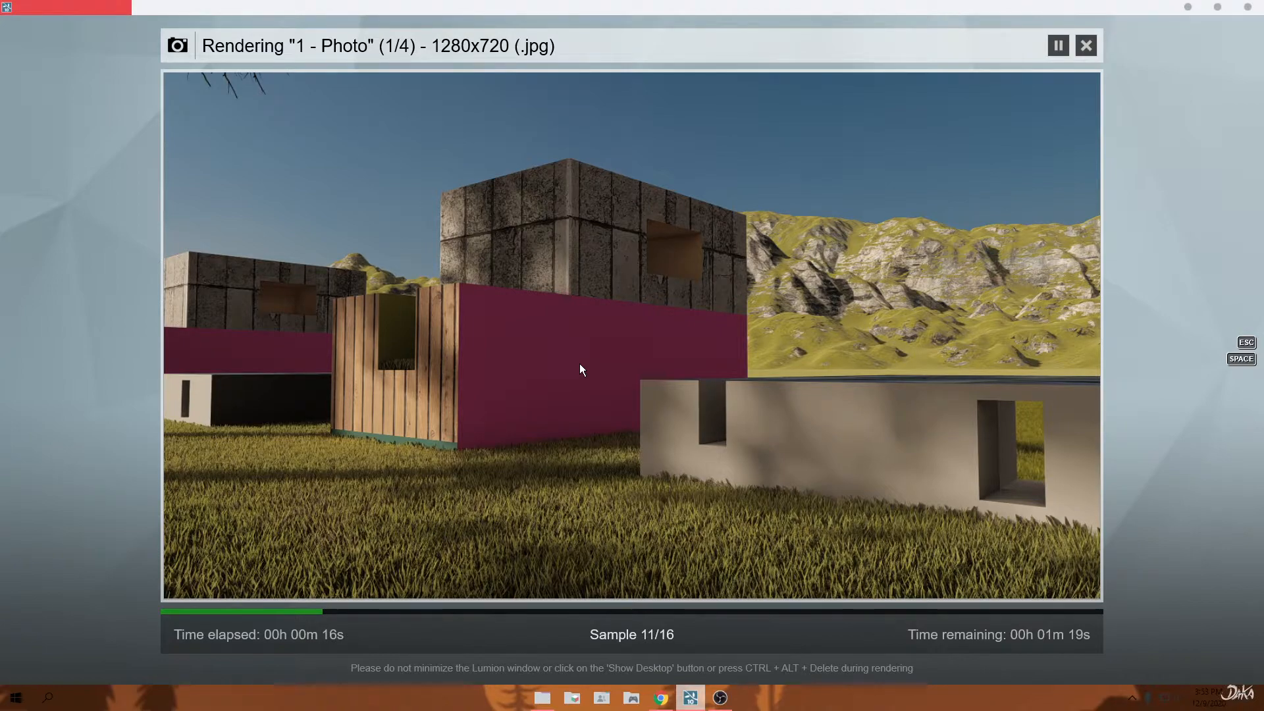
{"action": "key", "text": "space"}
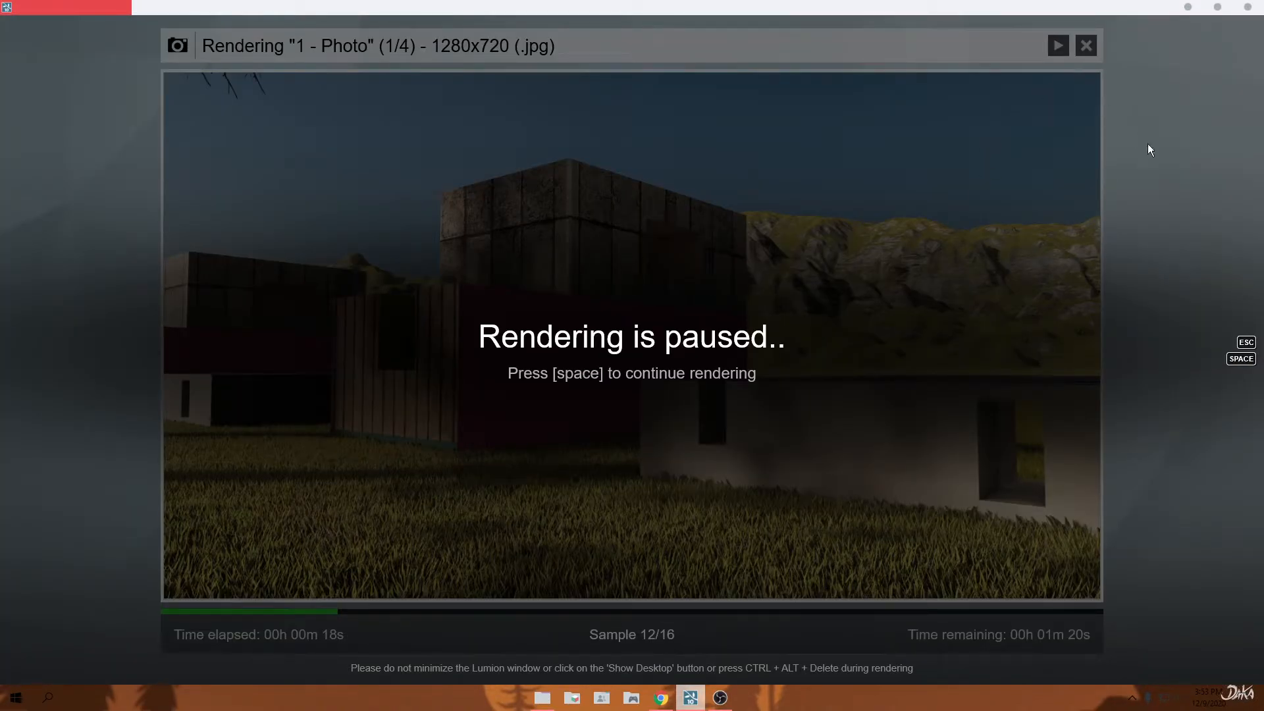
{"action": "key", "text": "Escape"}
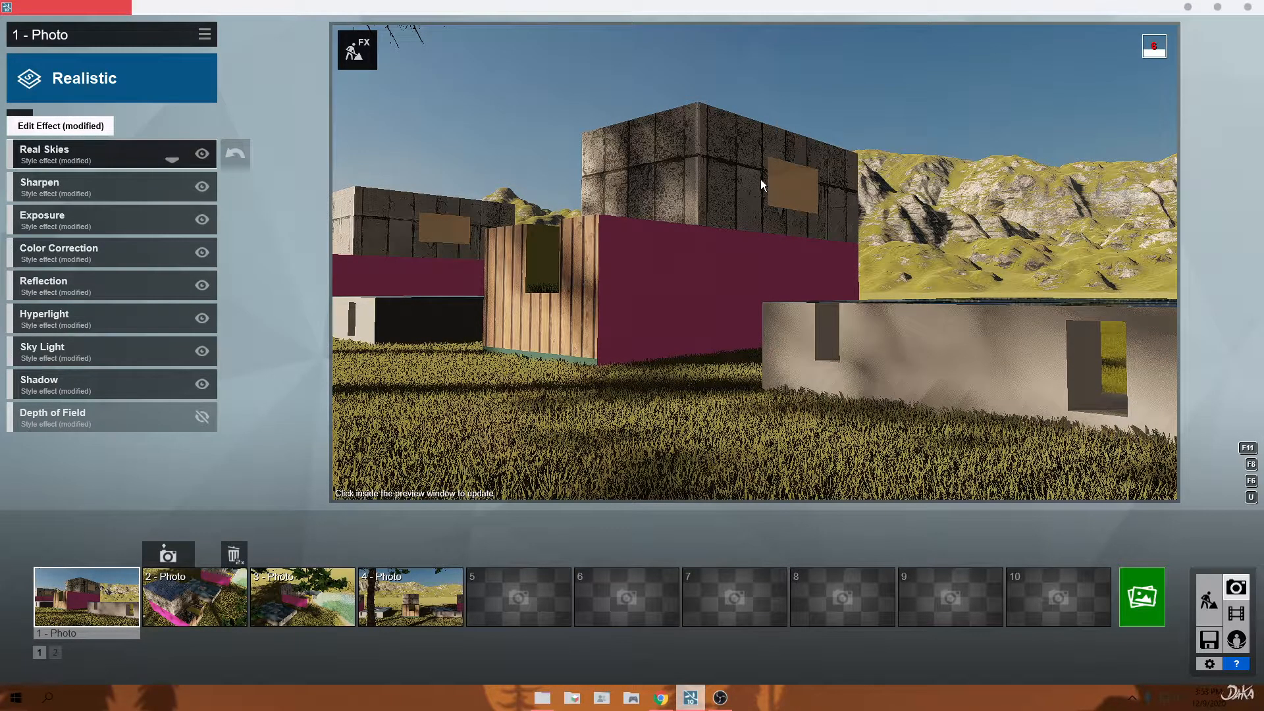
Replace photo 1's Real Skies image with the second Clear sky and turn the sky heading almost to its maximum.
{"action": "left_click", "coordinate": [63, 149]}
{"action": "left_click", "coordinate": [54, 180]}
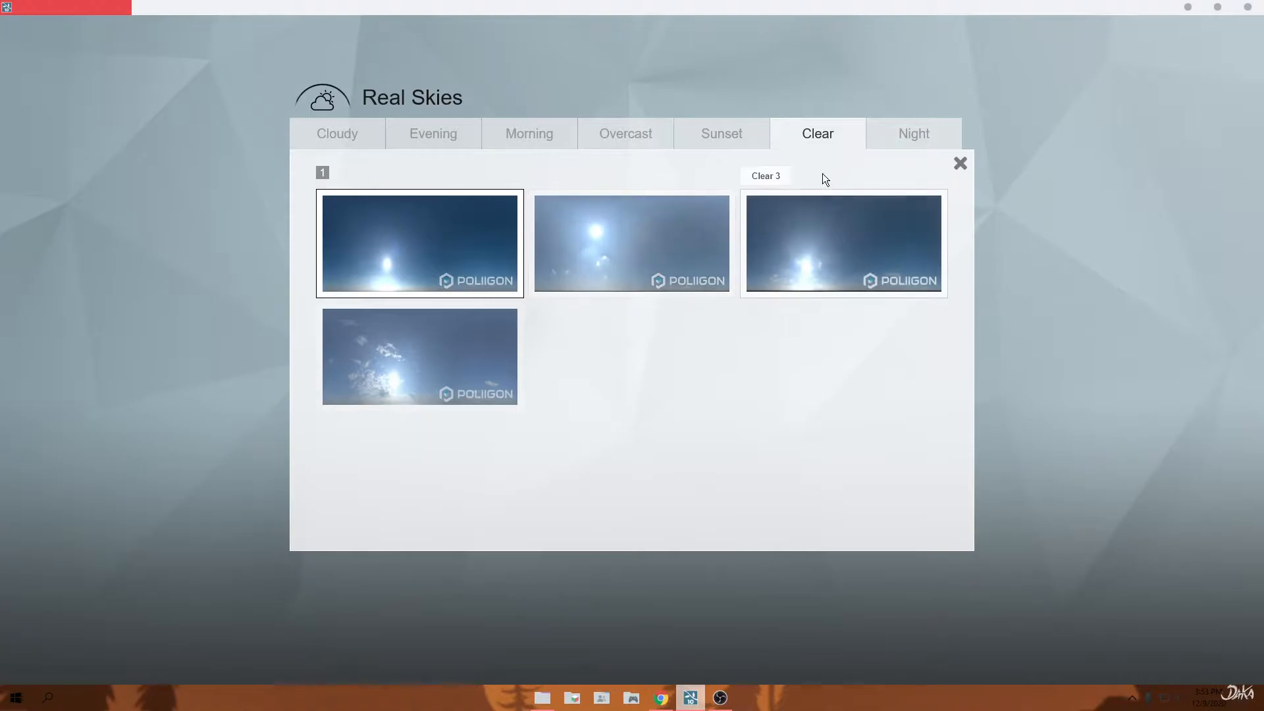
{"action": "left_click", "coordinate": [579, 233]}
{"action": "left_click_drag", "start_coordinate": [32, 238], "coordinate": [185, 236]}
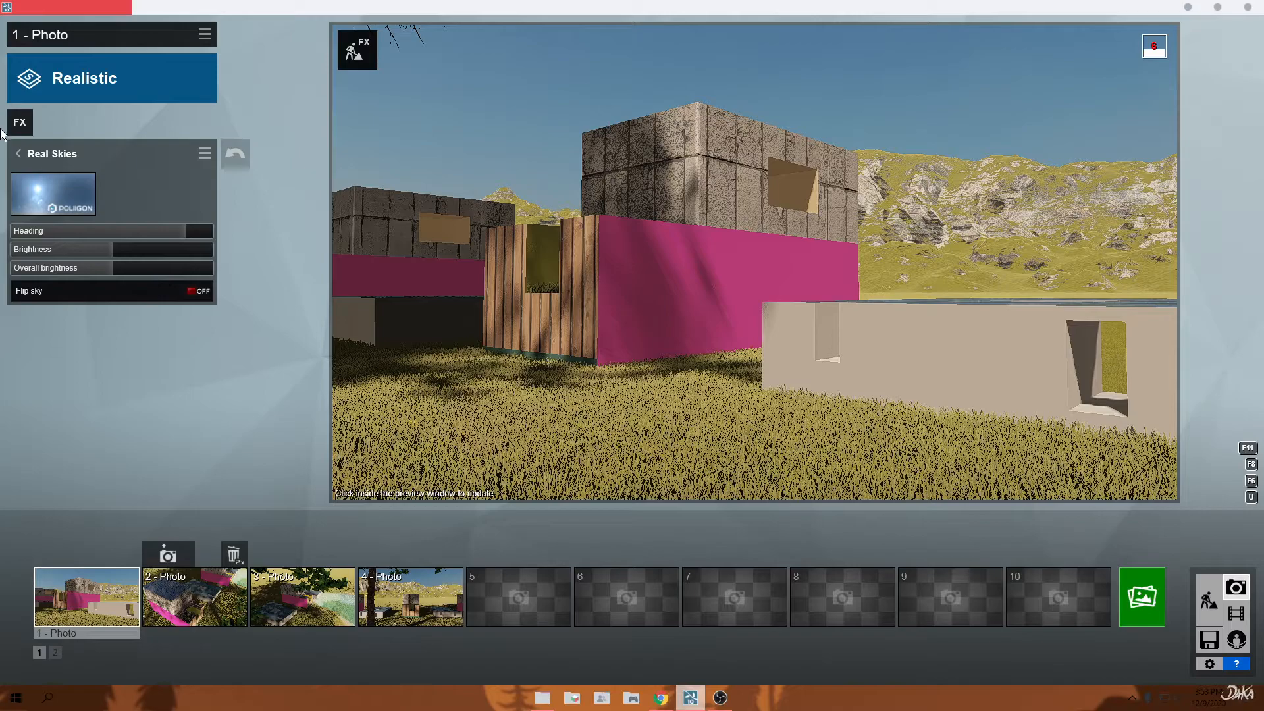
{"action": "left_click", "coordinate": [20, 154]}
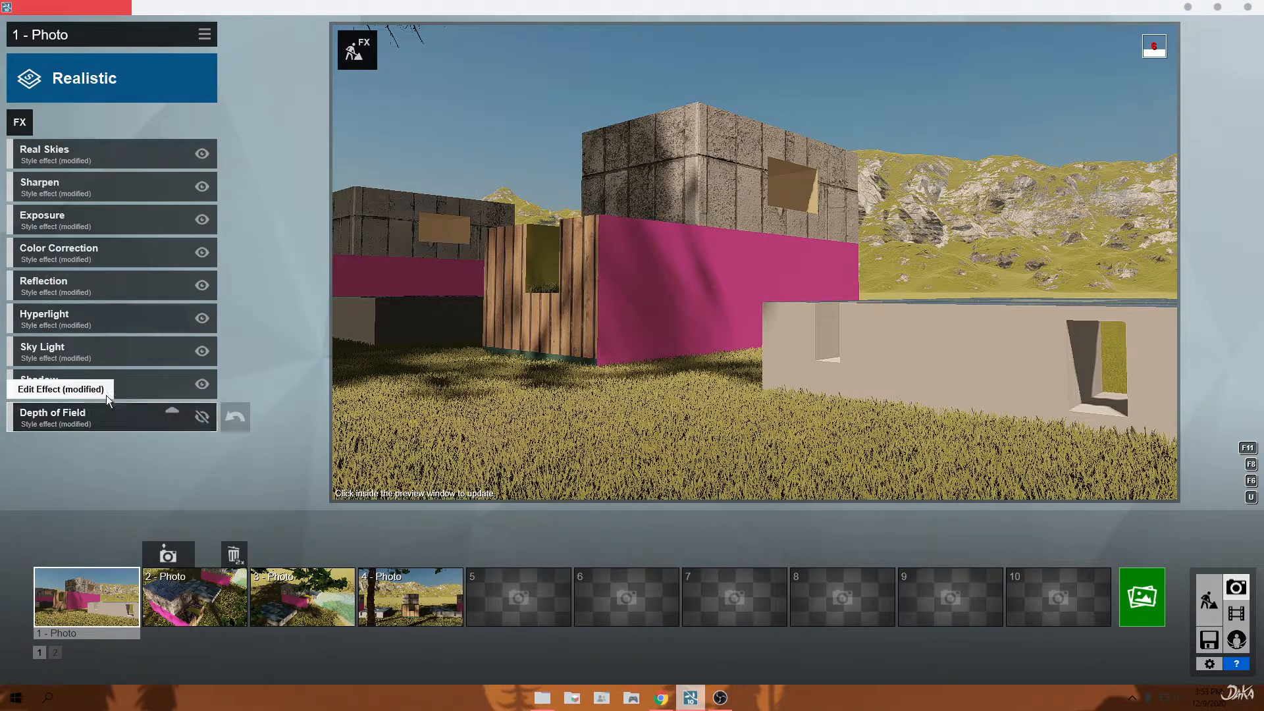
Add the Fog weather effect to photo 1 and adjust its density so that only the distant mountains are hazed.
{"action": "left_click", "coordinate": [27, 127]}
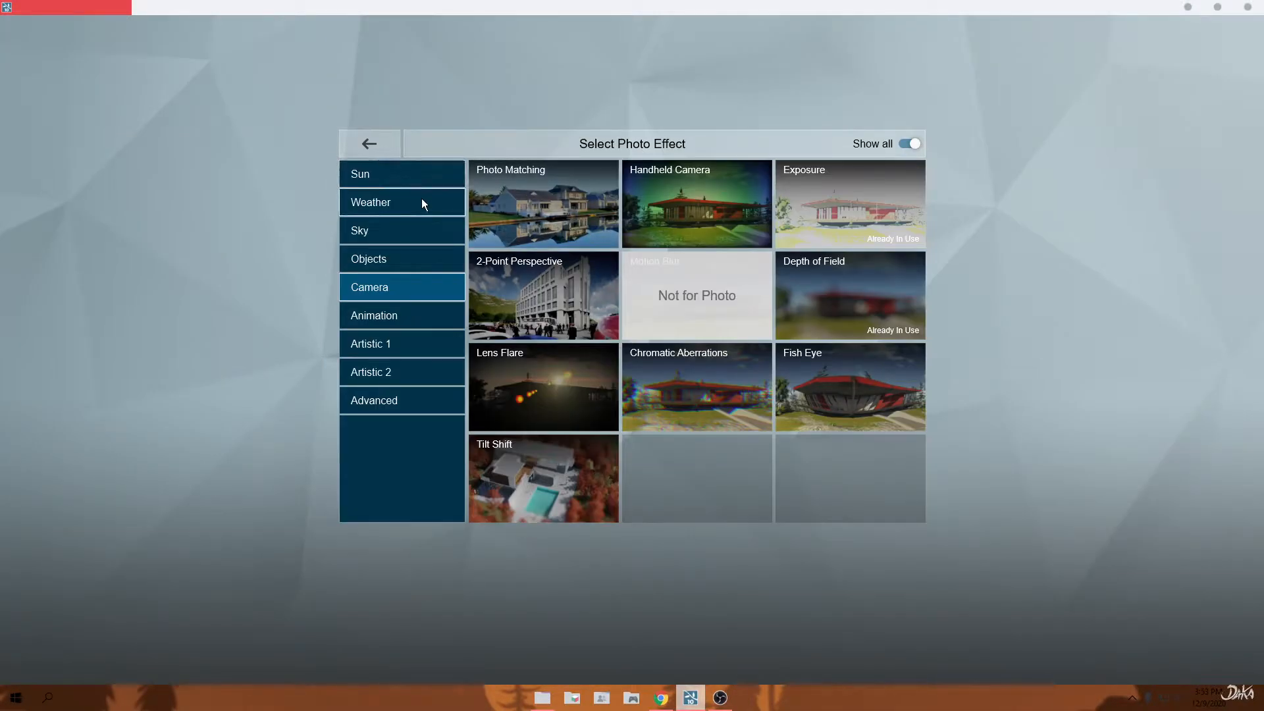
{"action": "left_click", "coordinate": [421, 201]}
{"action": "left_click", "coordinate": [526, 205]}
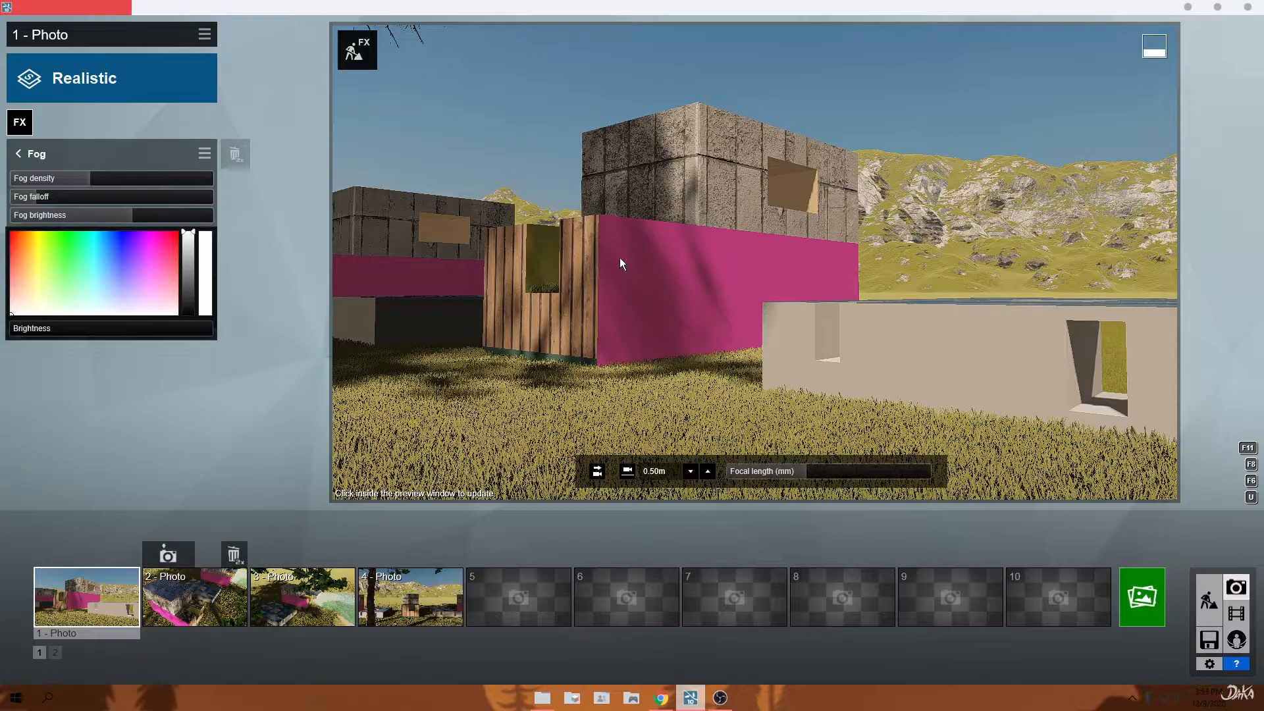
{"action": "left_click_drag", "start_coordinate": [100, 183], "coordinate": [273, 191]}
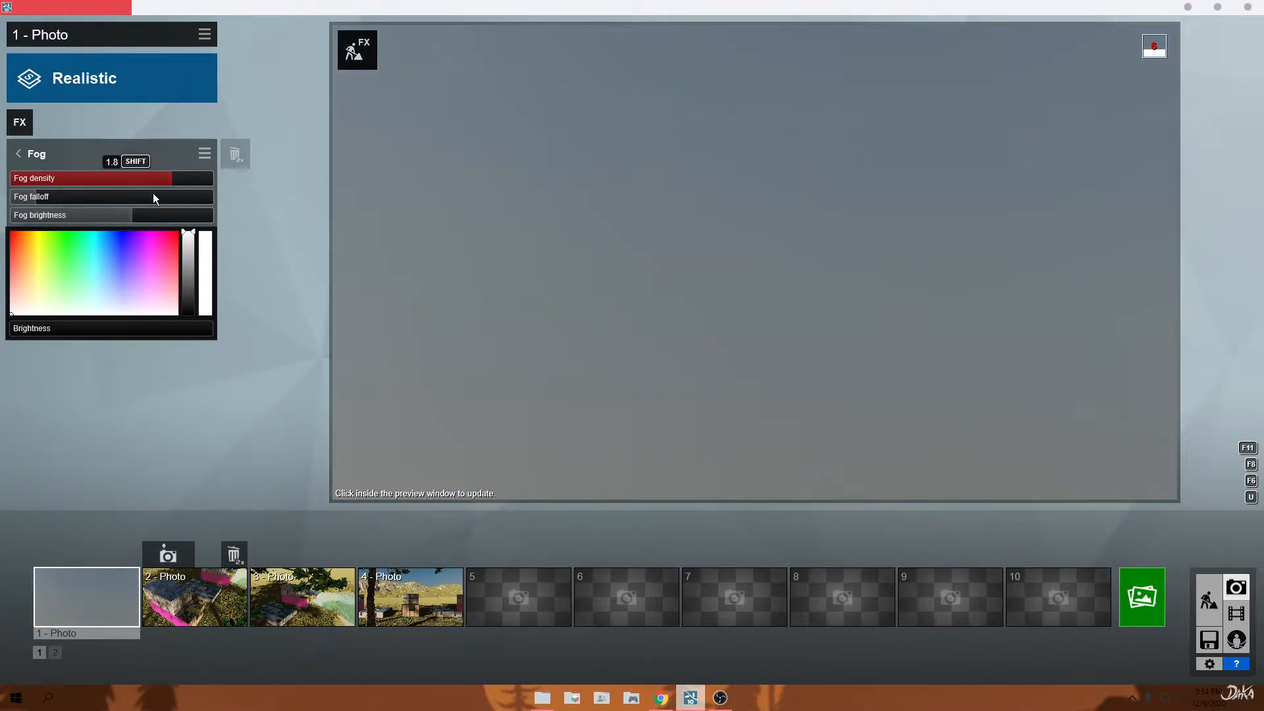
{"action": "left_click_drag", "start_coordinate": [154, 194], "coordinate": [139, 193]}
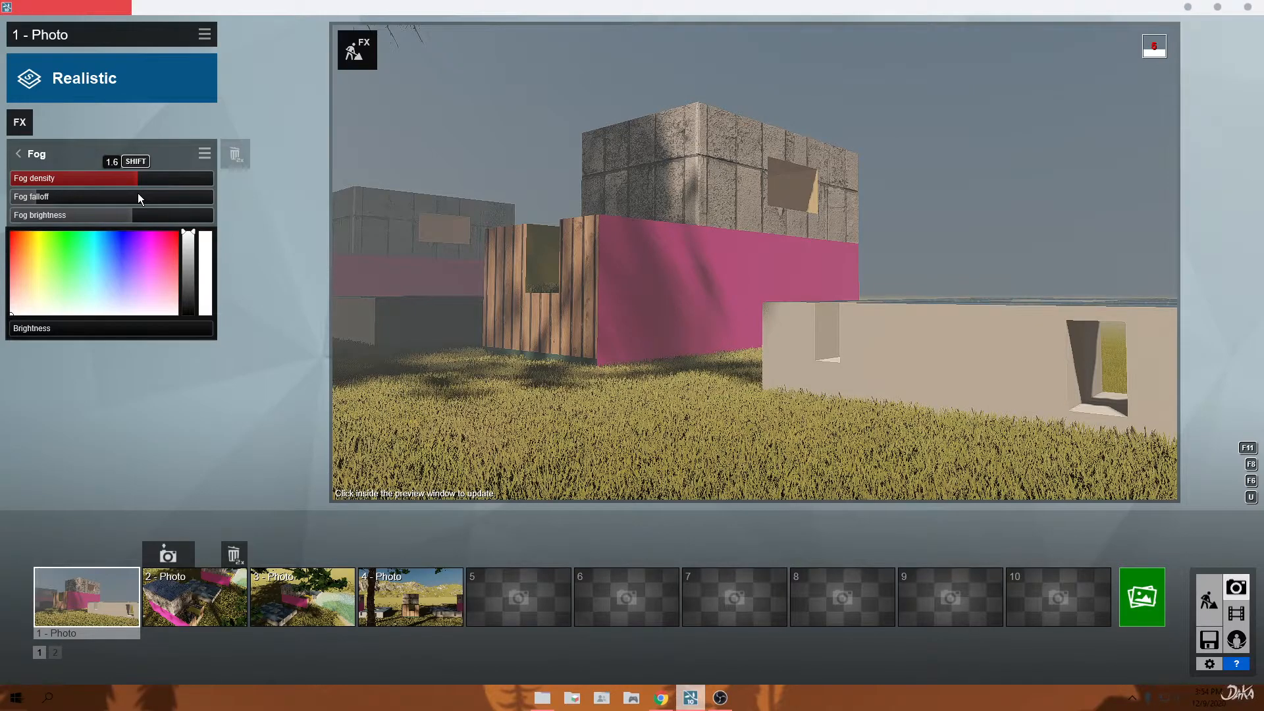
{"action": "left_click_drag", "start_coordinate": [137, 192], "coordinate": [122, 189]}
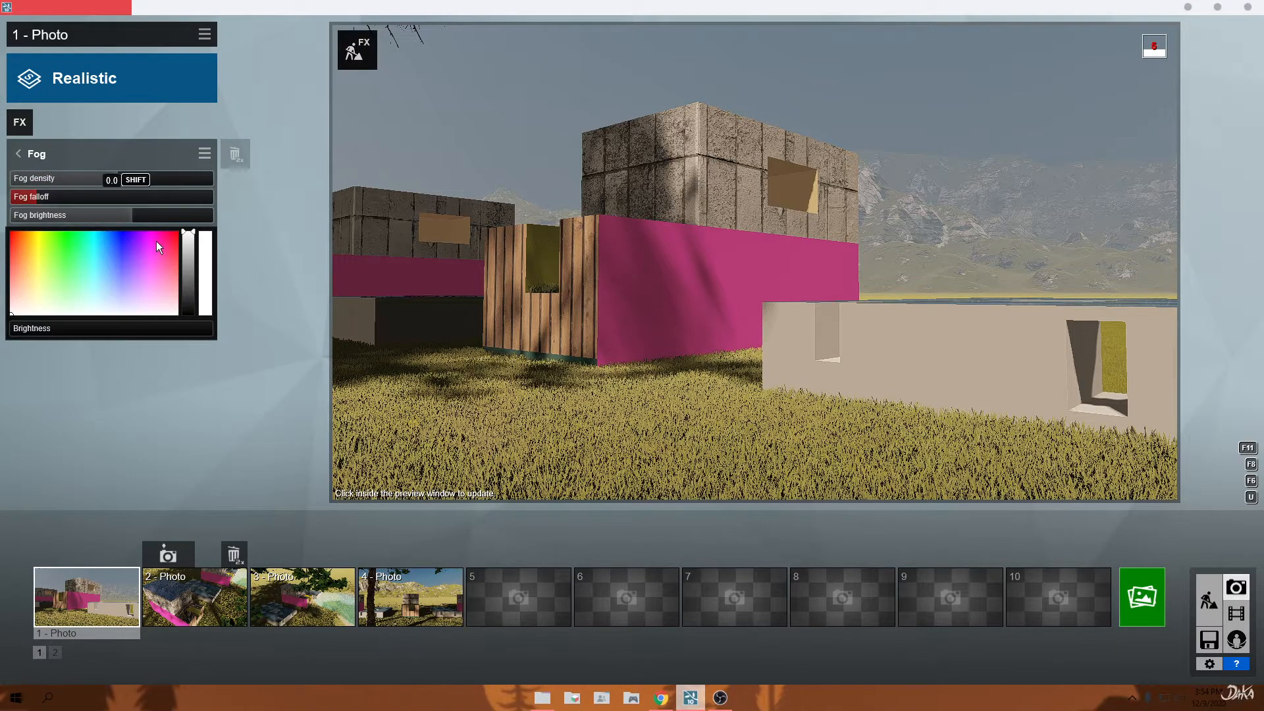
Set the fog falloff to about 0.0 and fog brightness to 0.9, trying a grey fog colour before restoring white.
{"action": "mouse_move", "coordinate": [47, 195]}
{"action": "left_mouse_down"}
{"action": "mouse_move", "coordinate": [94, 196]}
{"action": "mouse_move", "coordinate": [58, 196]}
{"action": "left_mouse_up"}
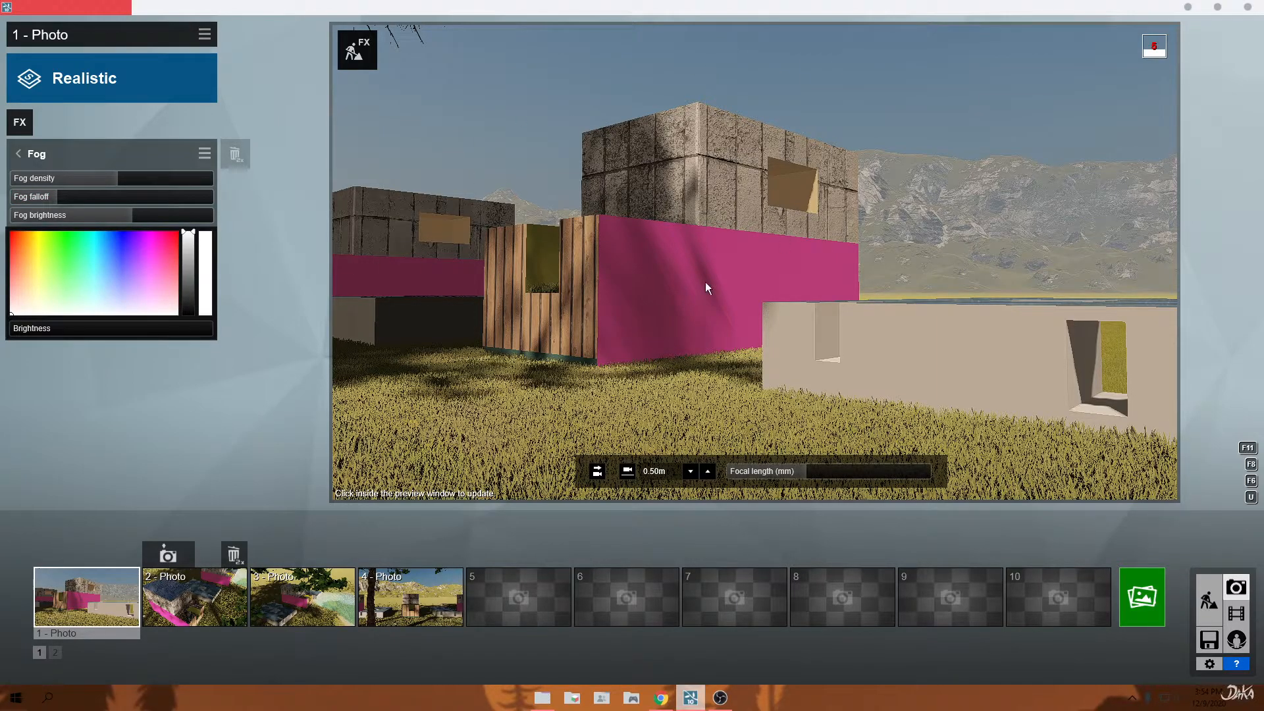
{"action": "left_click", "coordinate": [55, 196]}
{"action": "left_click_drag", "start_coordinate": [72, 196], "coordinate": [98, 204]}
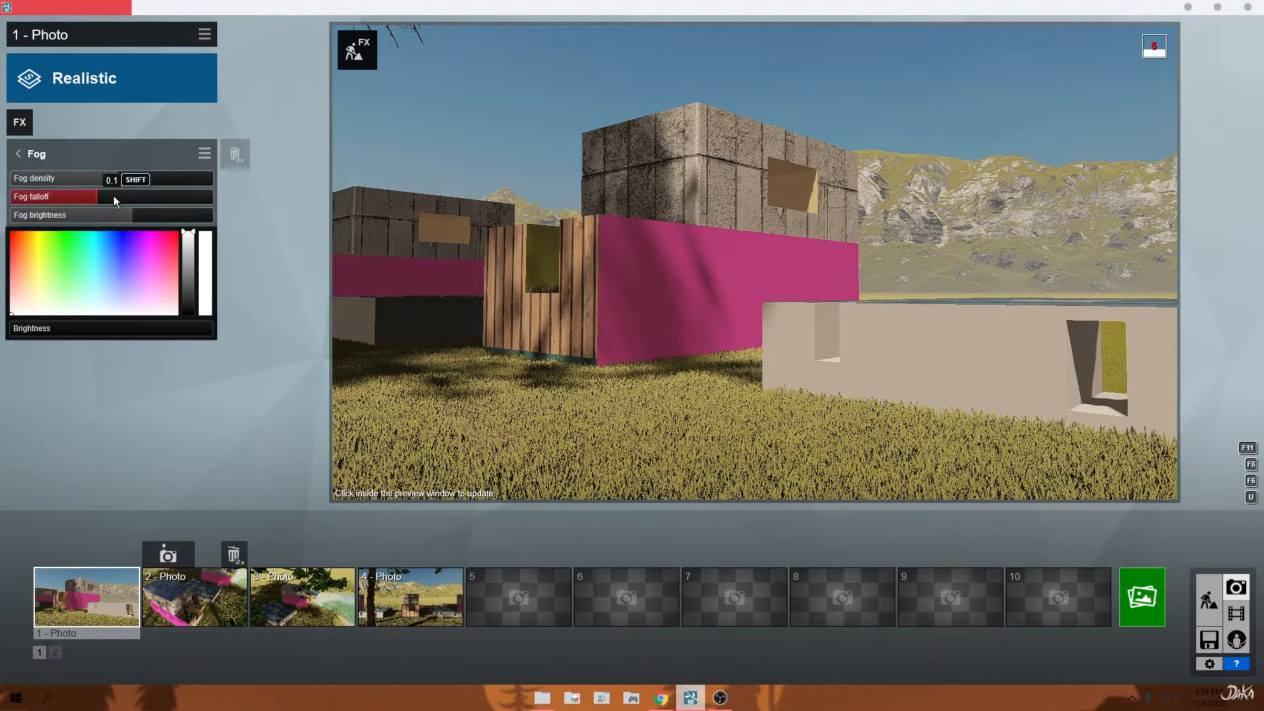
{"action": "left_click_drag", "start_coordinate": [147, 199], "coordinate": [57, 200]}
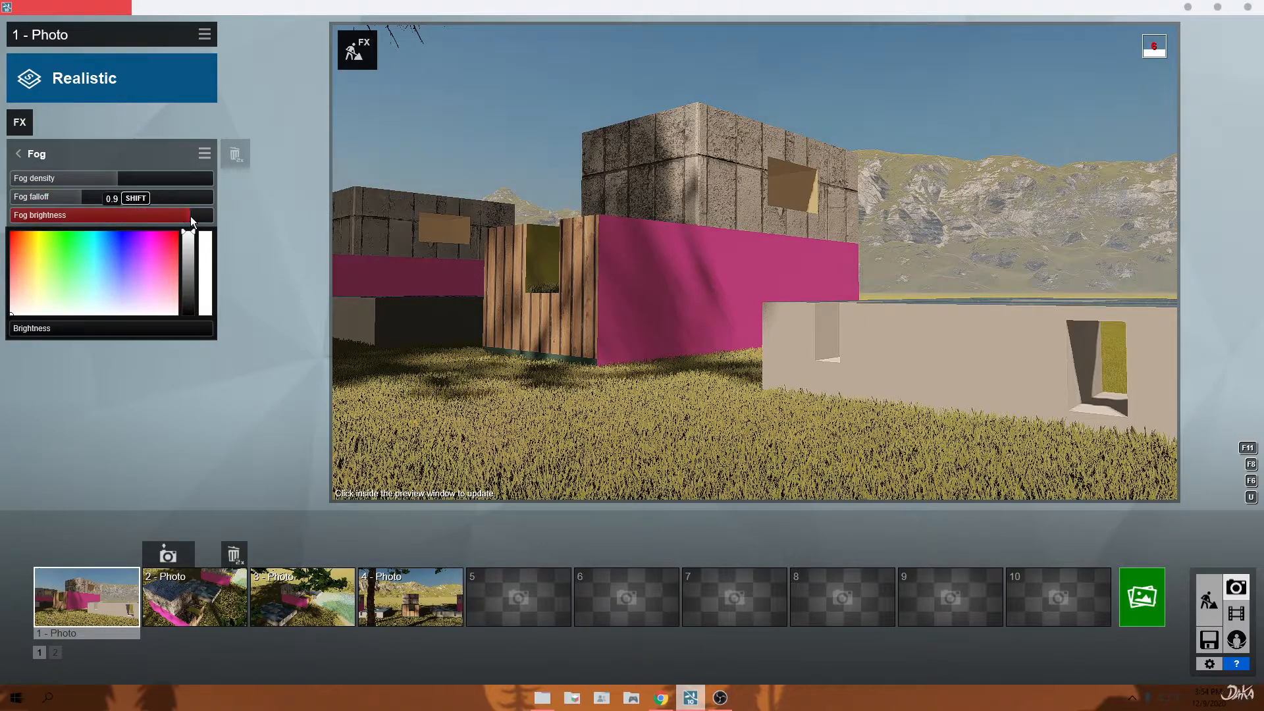
{"action": "left_click_drag", "start_coordinate": [138, 202], "coordinate": [66, 203]}
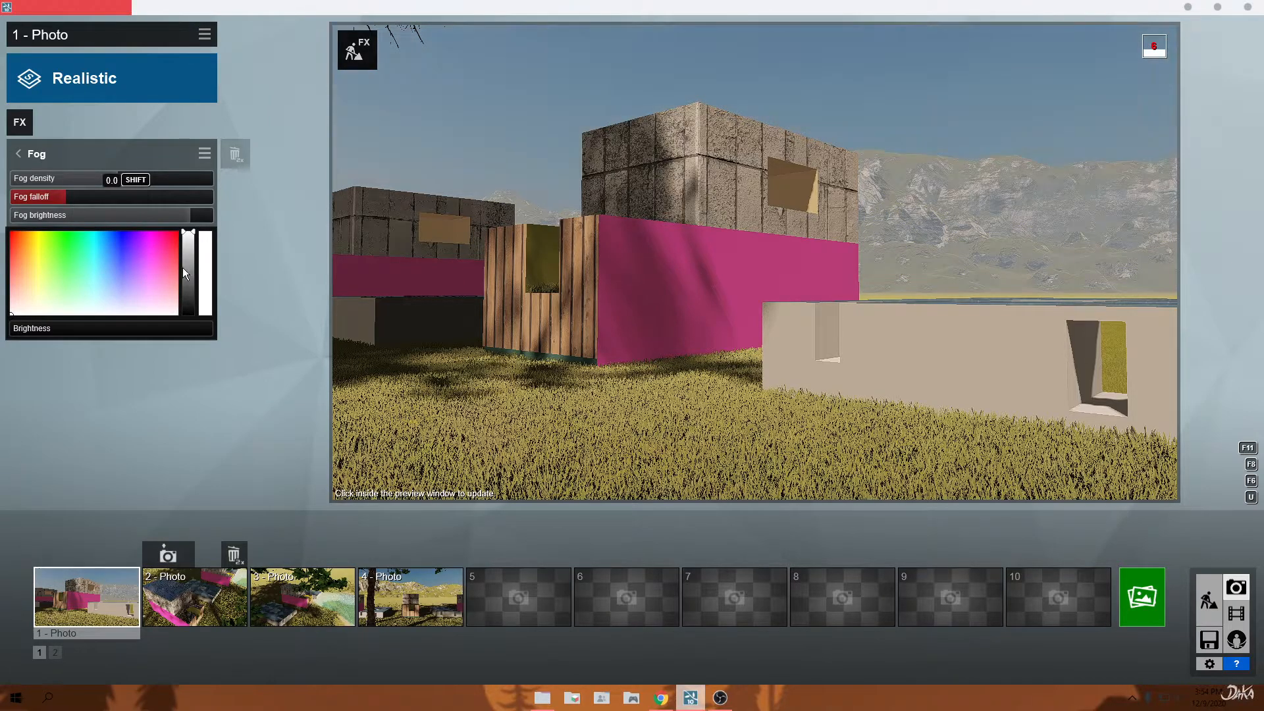
{"action": "mouse_move", "coordinate": [193, 258]}
{"action": "left_mouse_down"}
{"action": "mouse_move", "coordinate": [200, 290]}
{"action": "mouse_move", "coordinate": [205, 265]}
{"action": "left_mouse_up"}
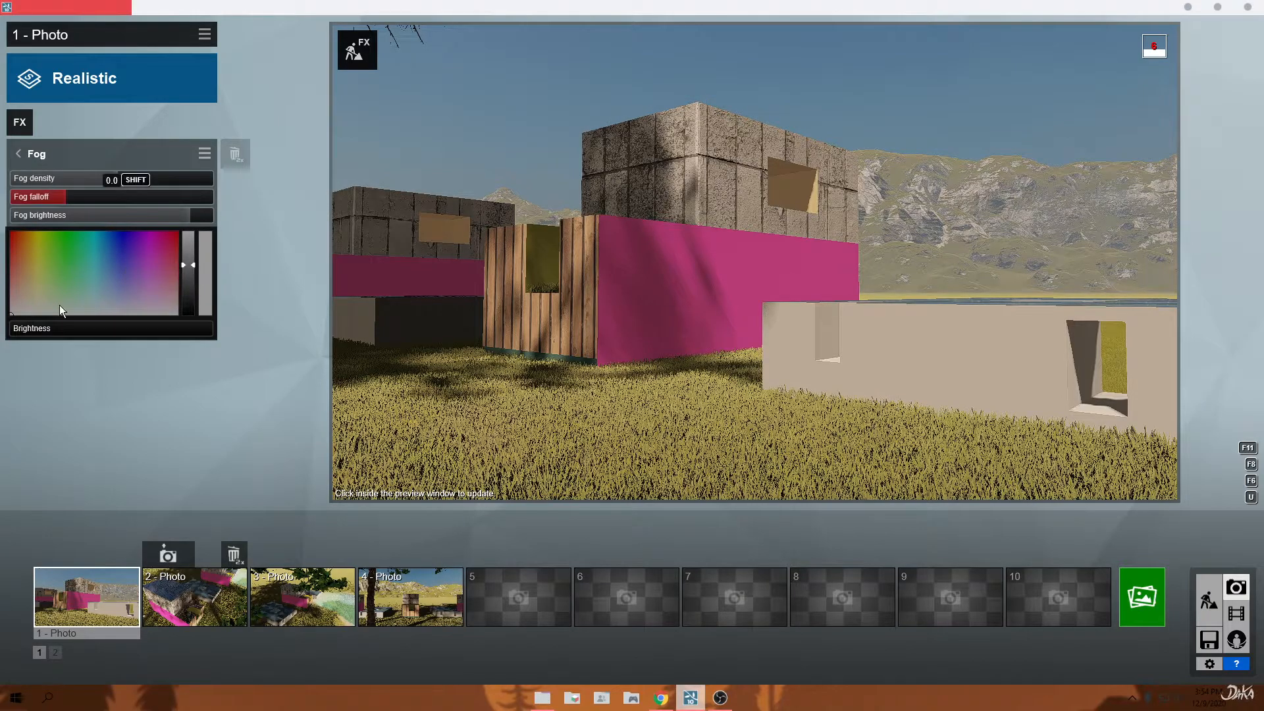
{"action": "mouse_move", "coordinate": [25, 329]}
{"action": "left_mouse_down"}
{"action": "mouse_move", "coordinate": [73, 334]}
{"action": "mouse_move", "coordinate": [37, 333]}
{"action": "left_mouse_up"}
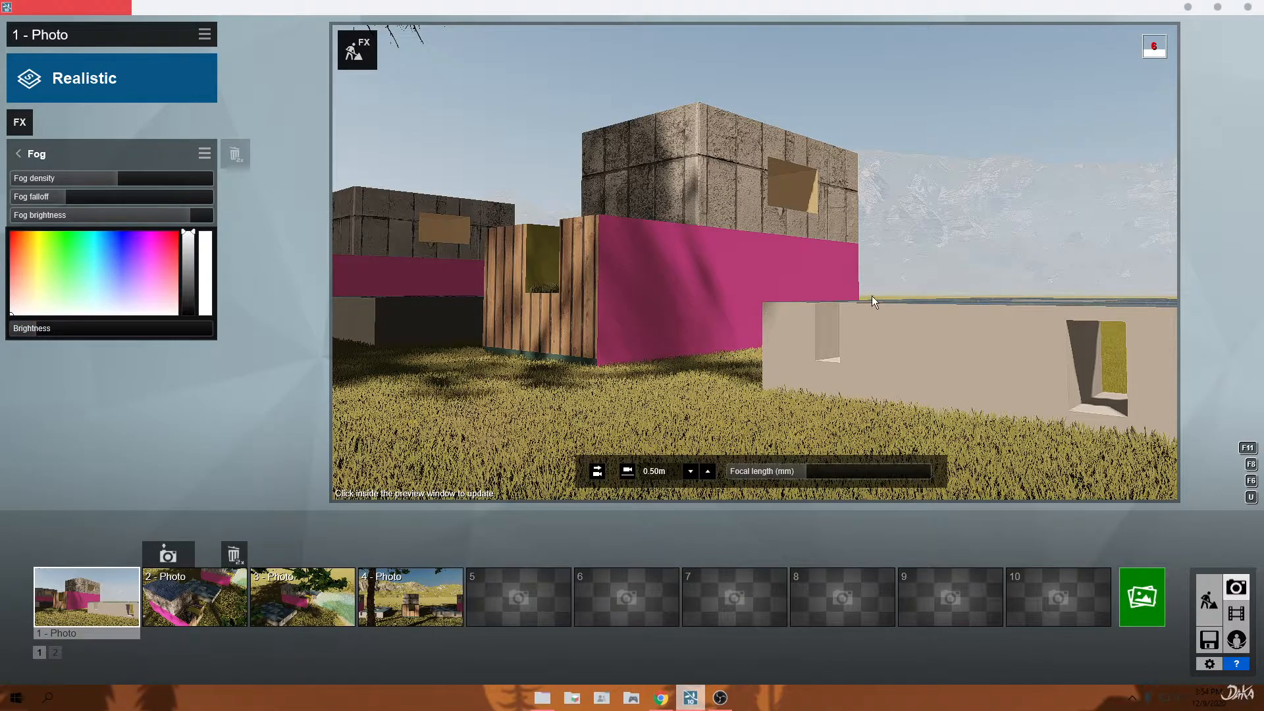
{"action": "left_click", "coordinate": [18, 153]}
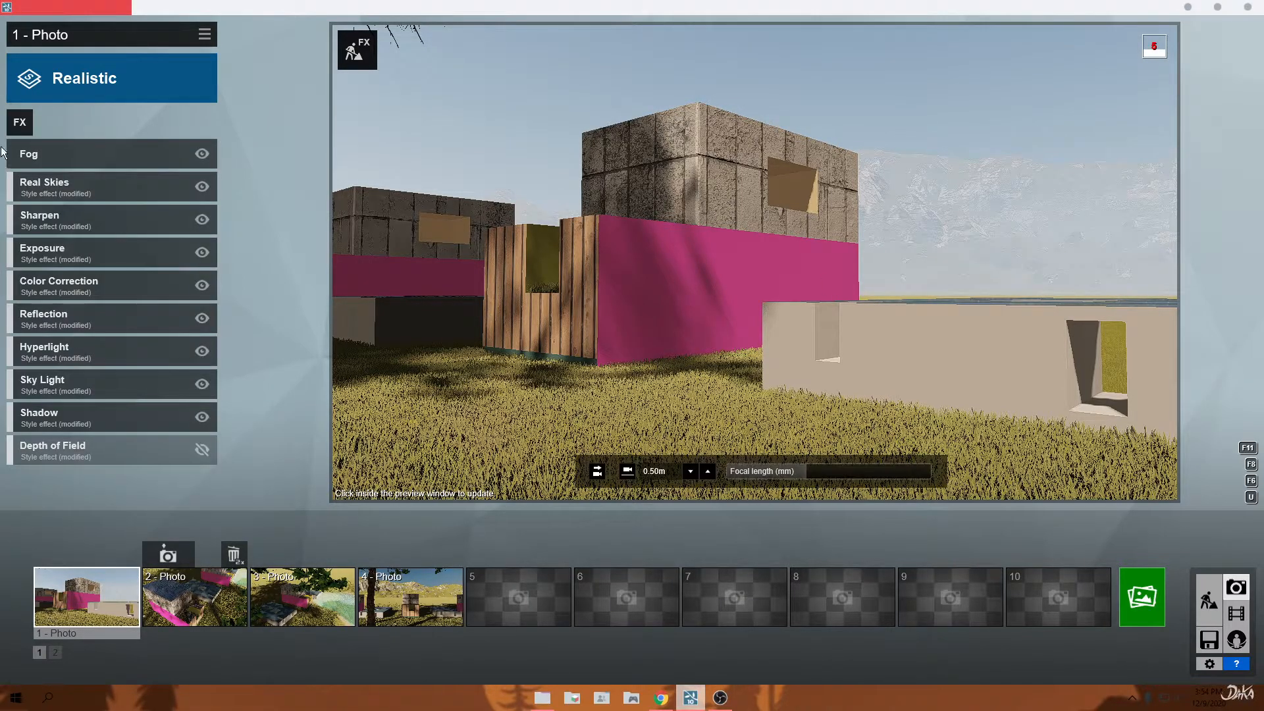
Browse the effect categories from Sky to Artistic 1, then try the Outlines effect on photo 1 and remove it.
{"action": "left_click", "coordinate": [19, 122]}
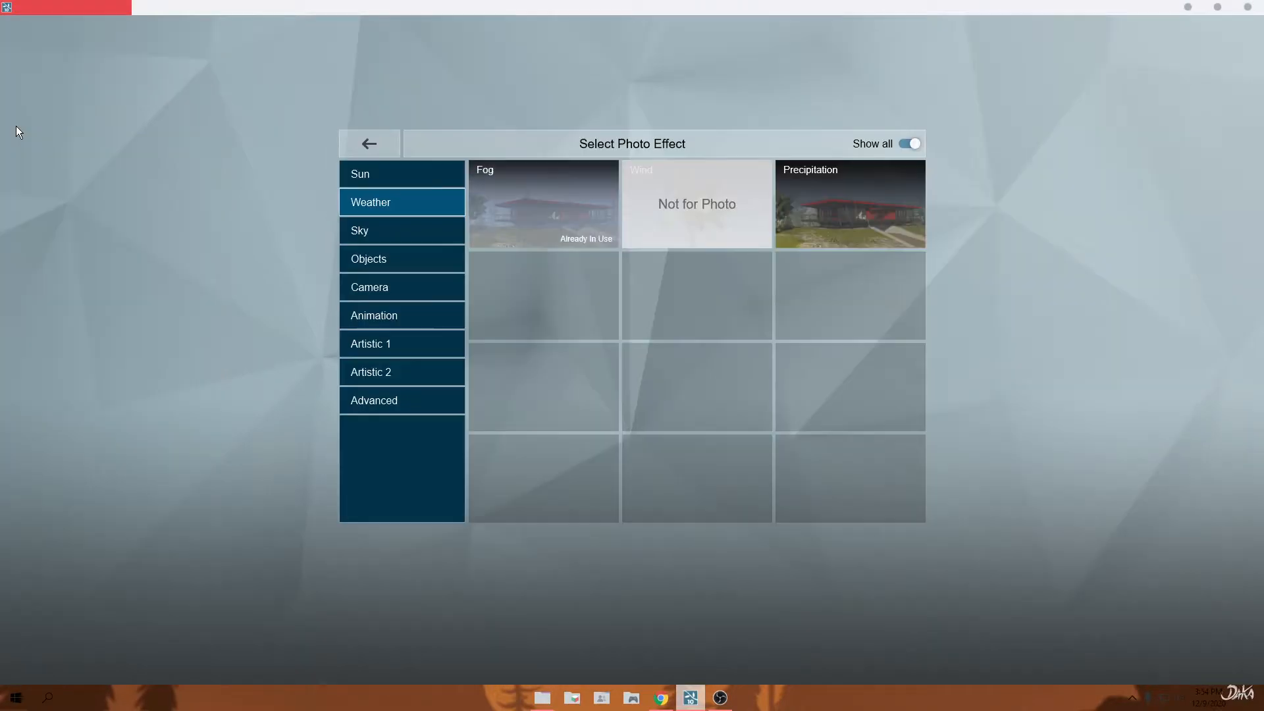
{"action": "left_click", "coordinate": [416, 227]}
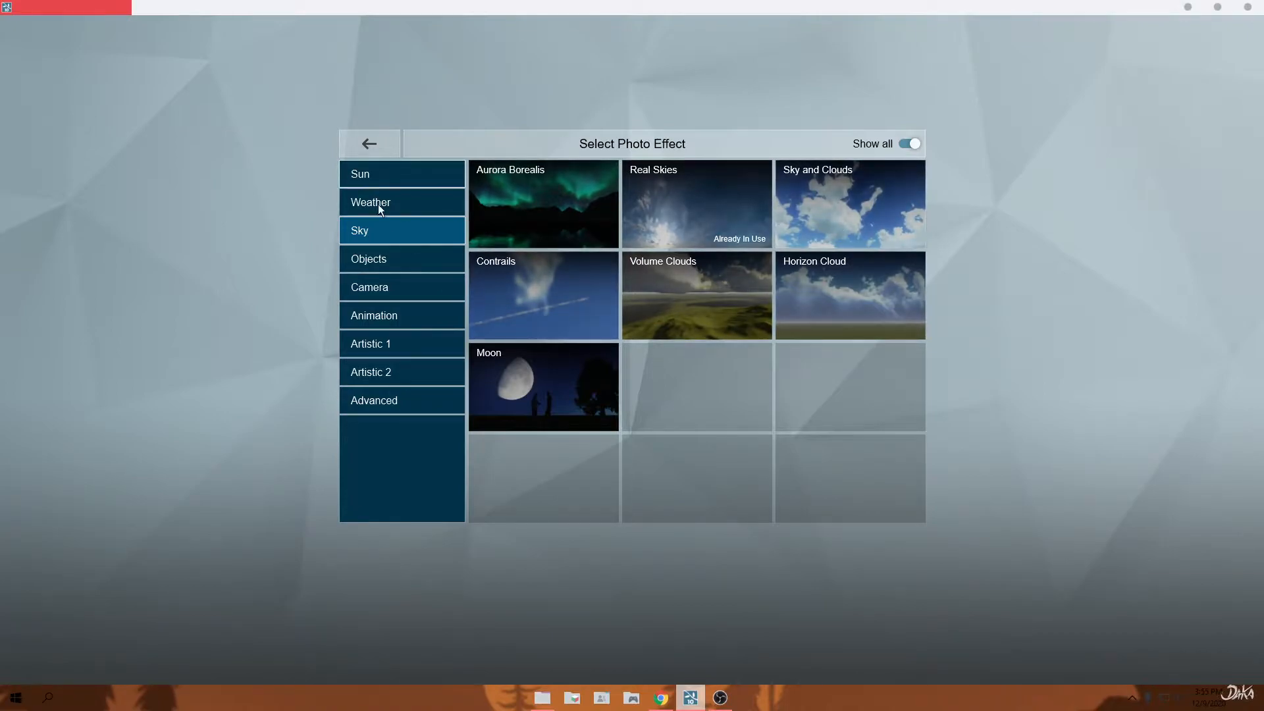
{"action": "left_click", "coordinate": [387, 261]}
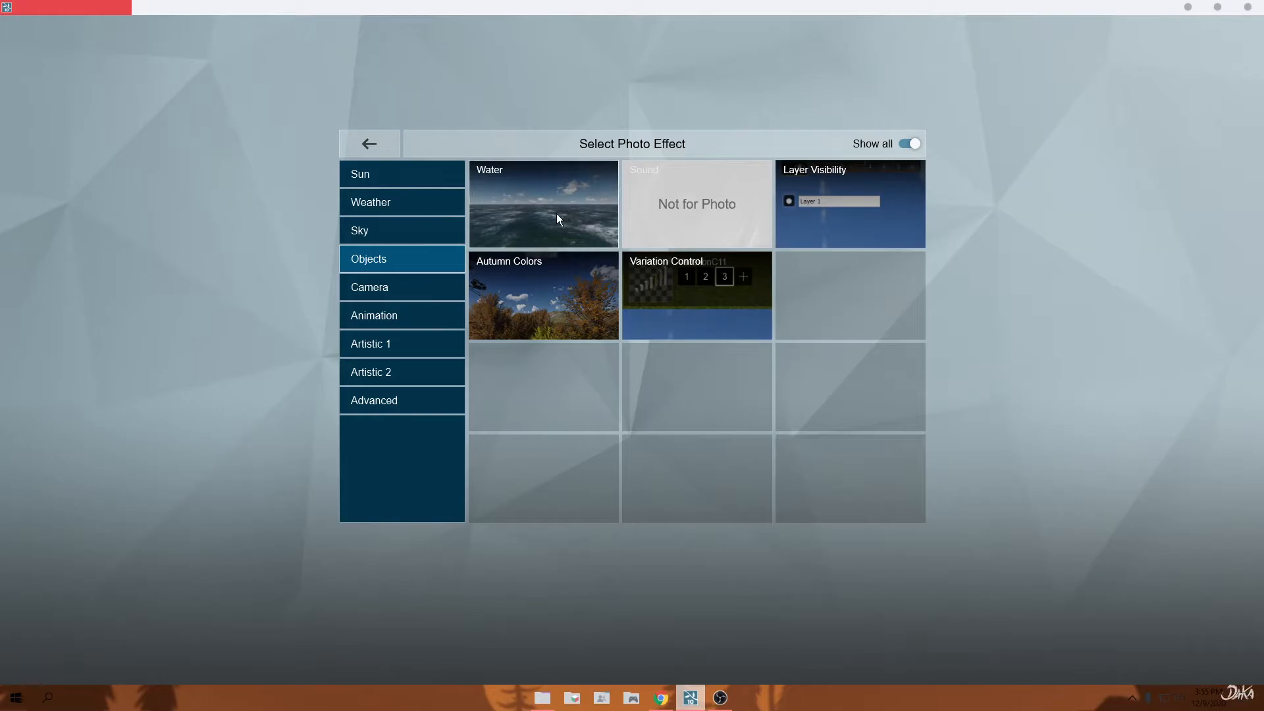
{"action": "left_click", "coordinate": [397, 291]}
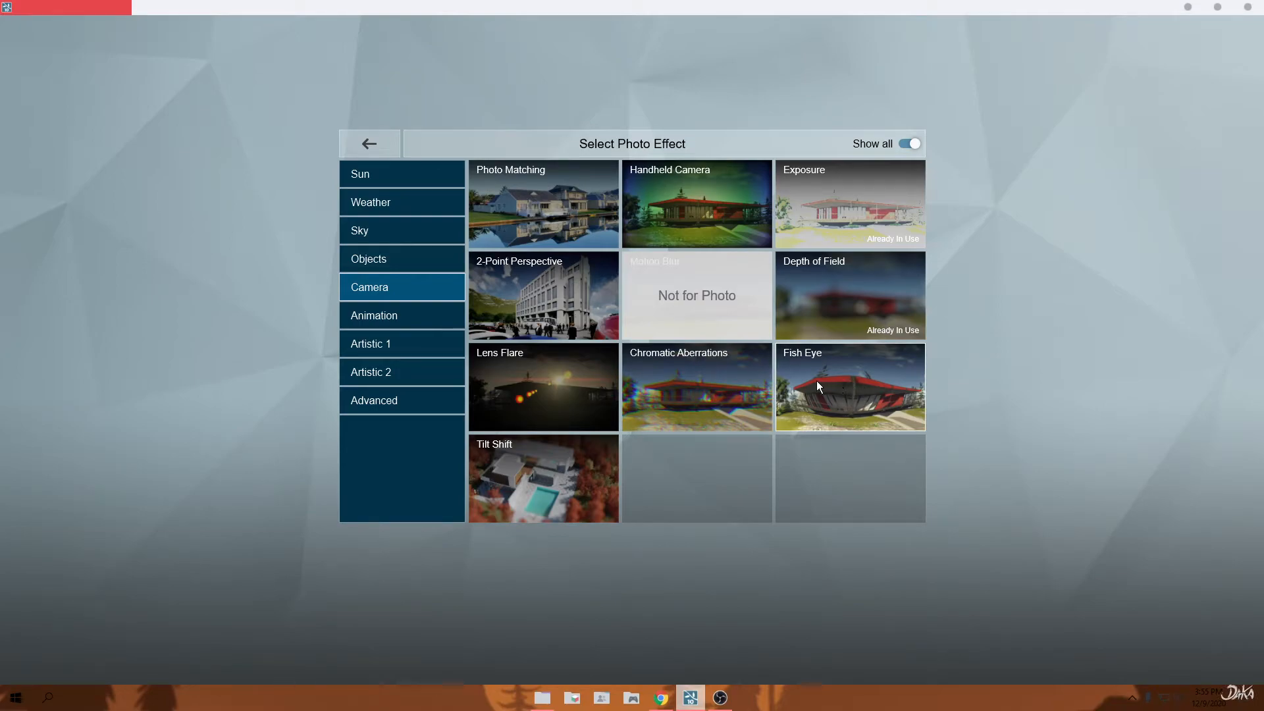
{"action": "left_click", "coordinate": [354, 314]}
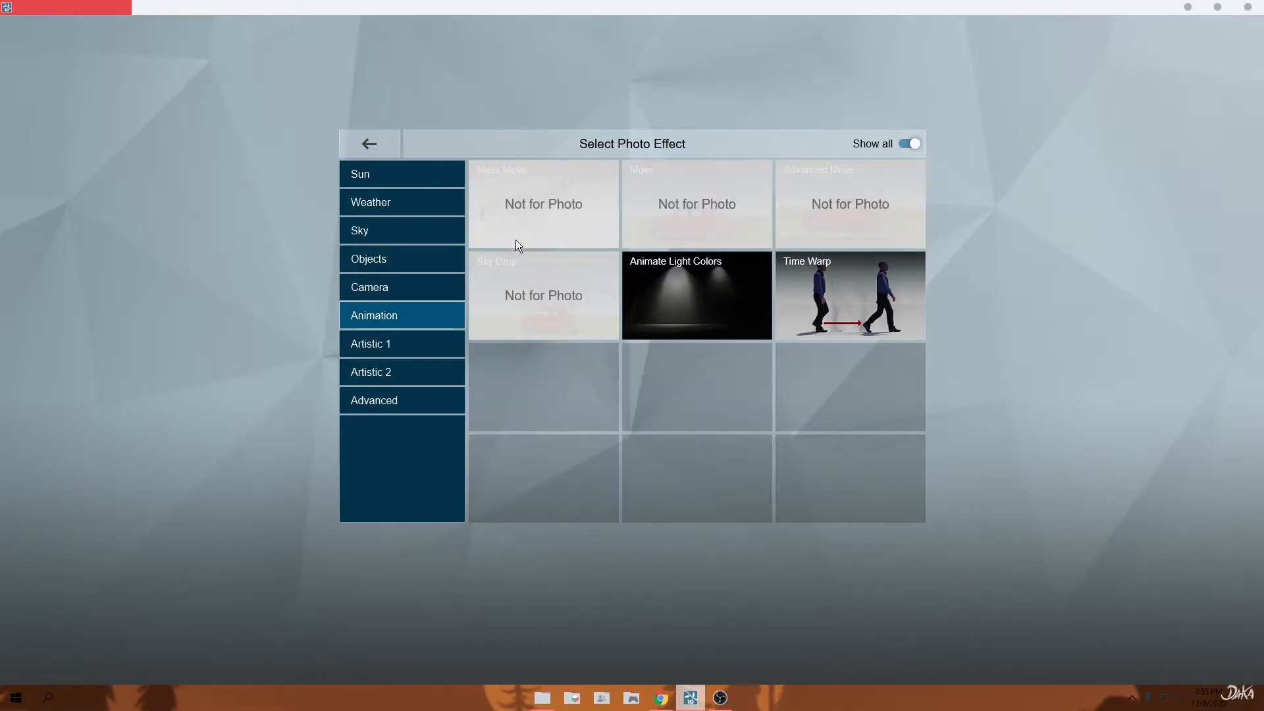
{"action": "left_click", "coordinate": [418, 346]}
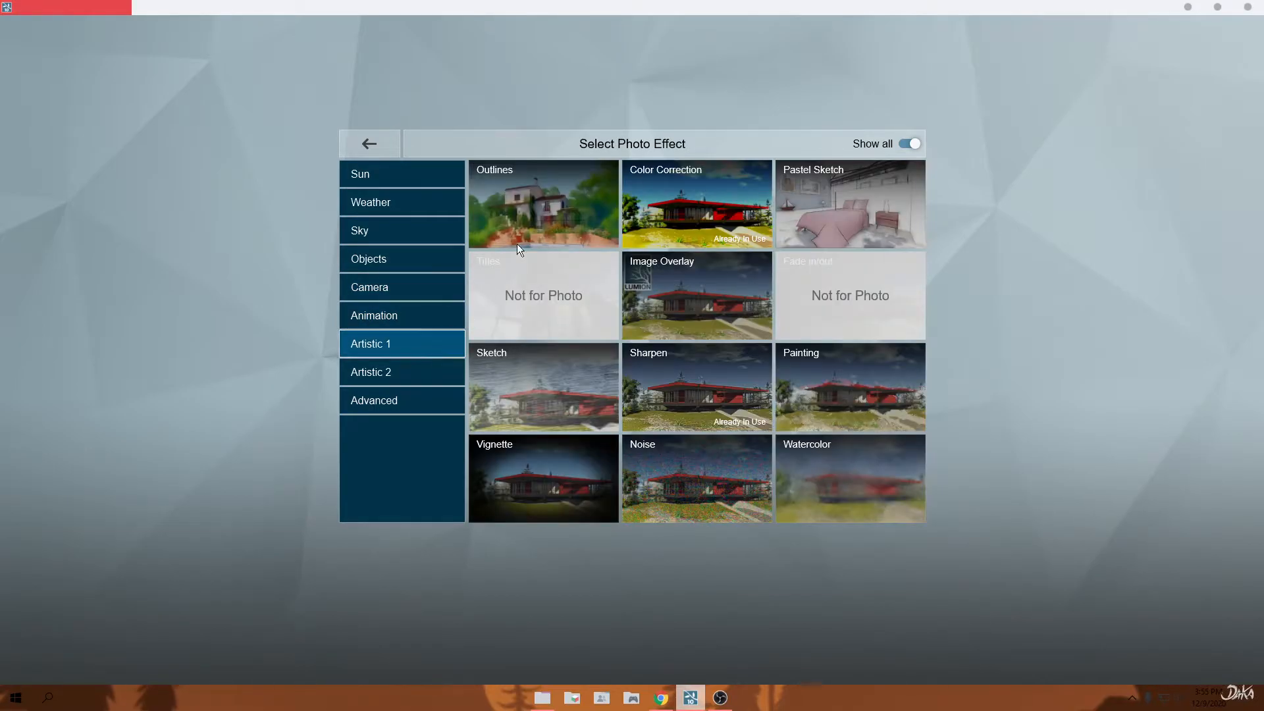
{"action": "left_click", "coordinate": [538, 219]}
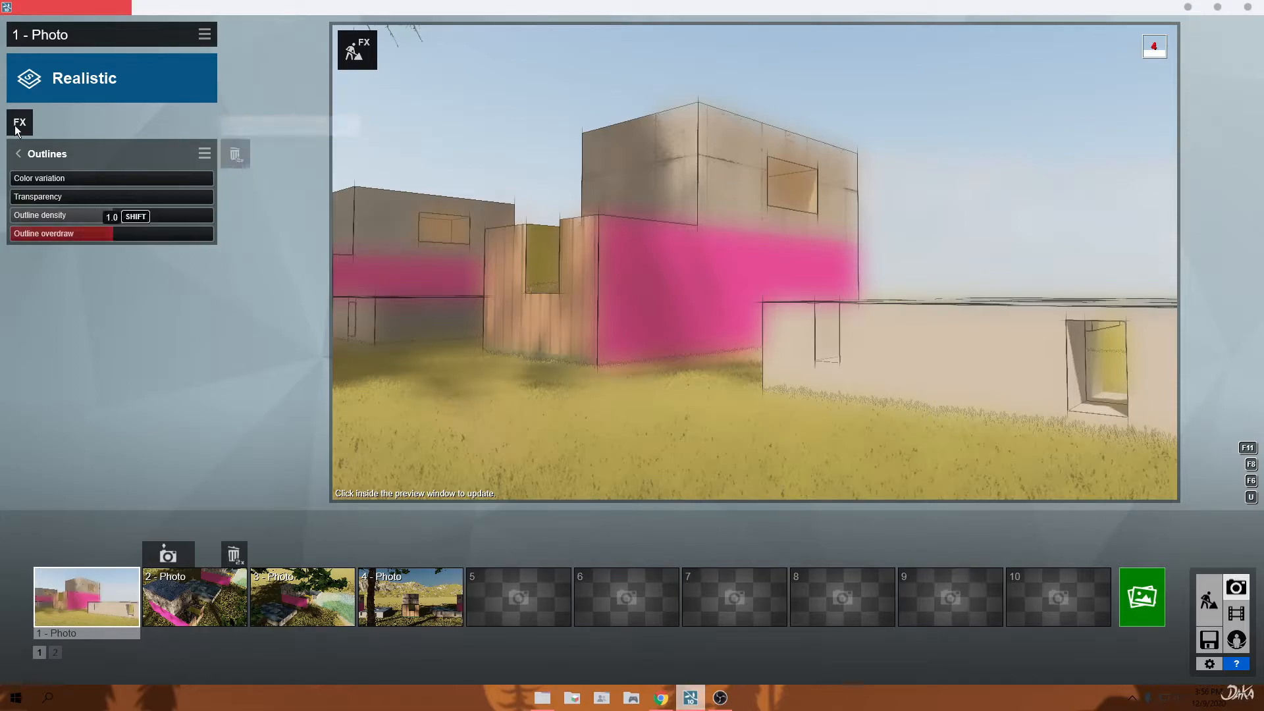
{"action": "double_click", "coordinate": [235, 156]}
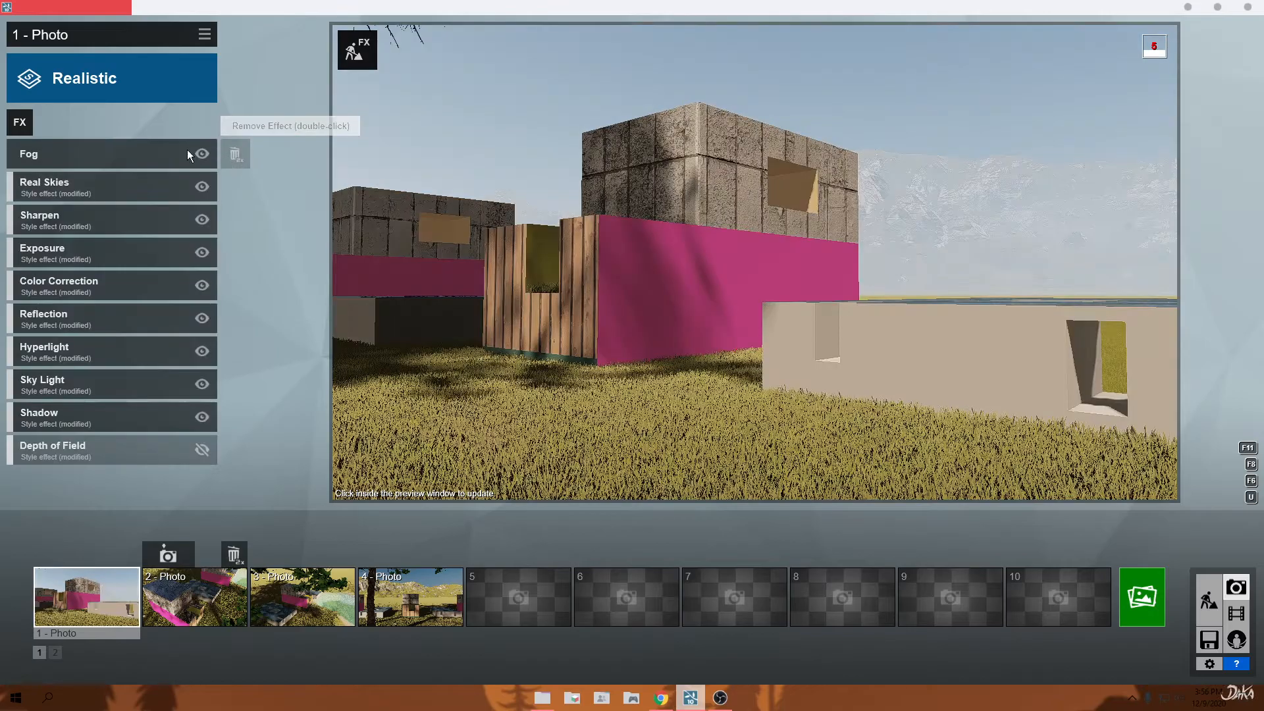
Add the Pastel Sketch effect to photo 1 with the Draft Color preset, then disable the effect.
{"action": "left_click", "coordinate": [20, 123]}
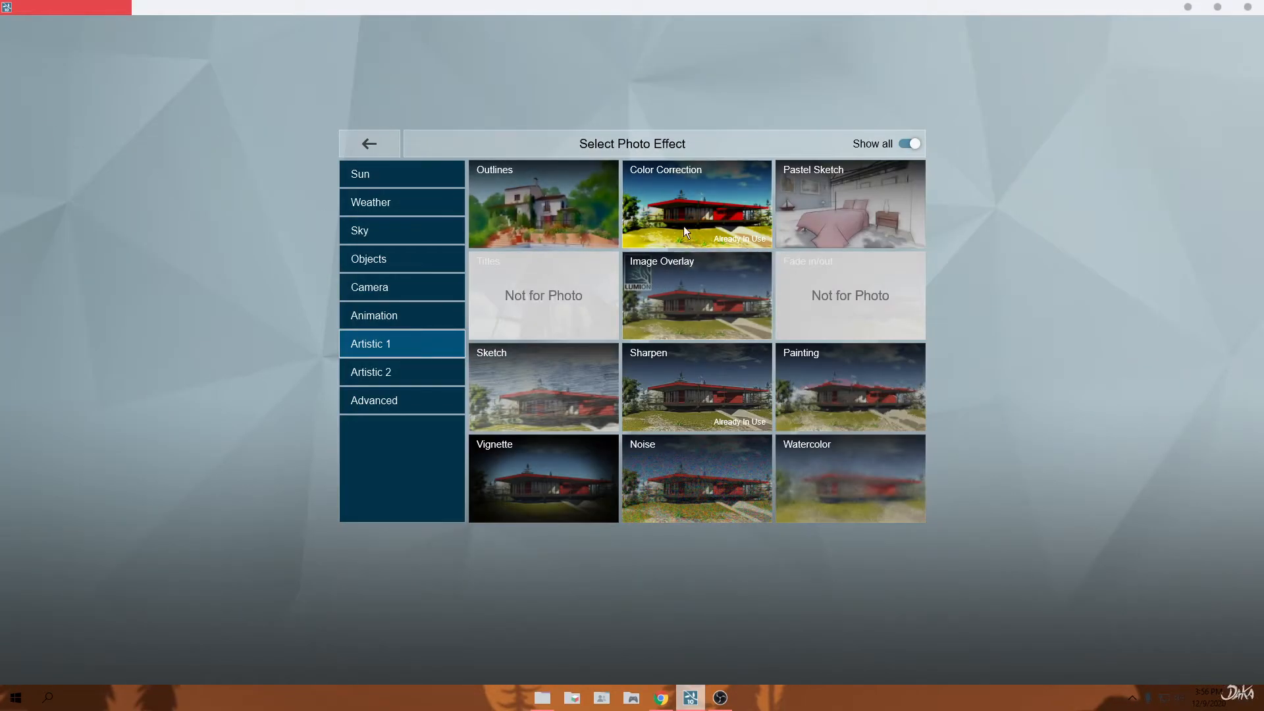
{"action": "left_click", "coordinate": [816, 182]}
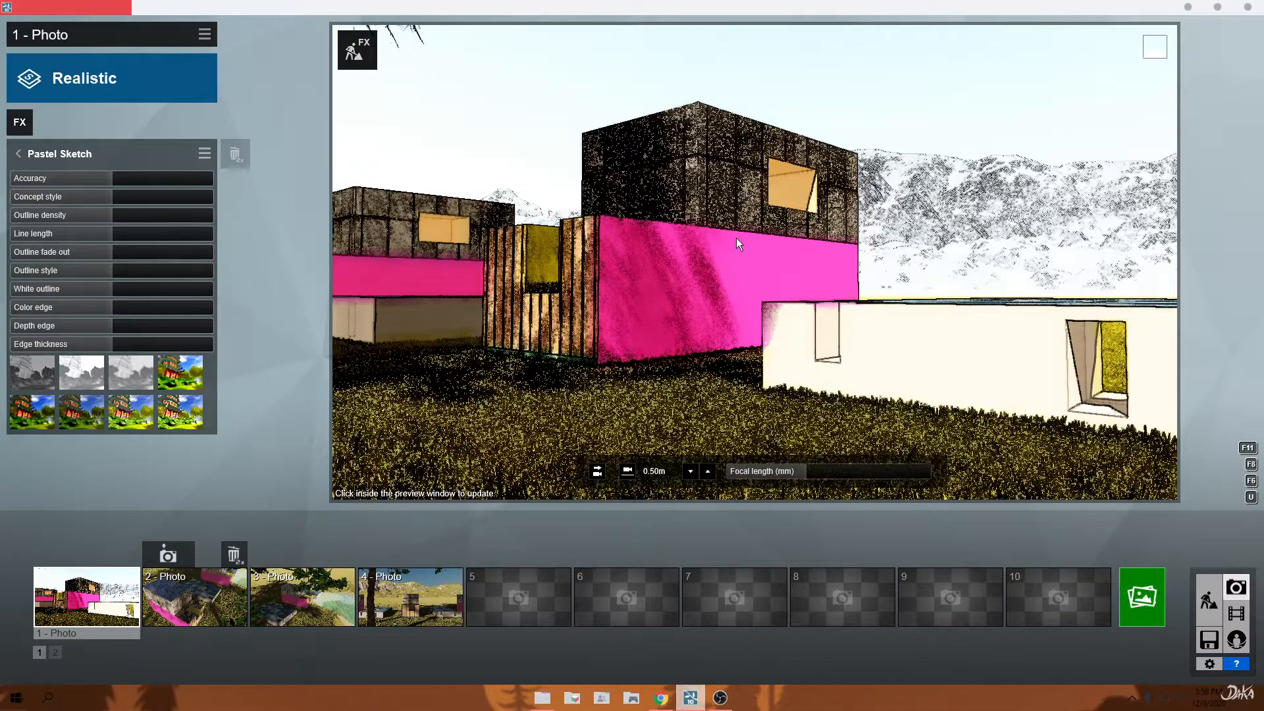
{"action": "left_click", "coordinate": [190, 383]}
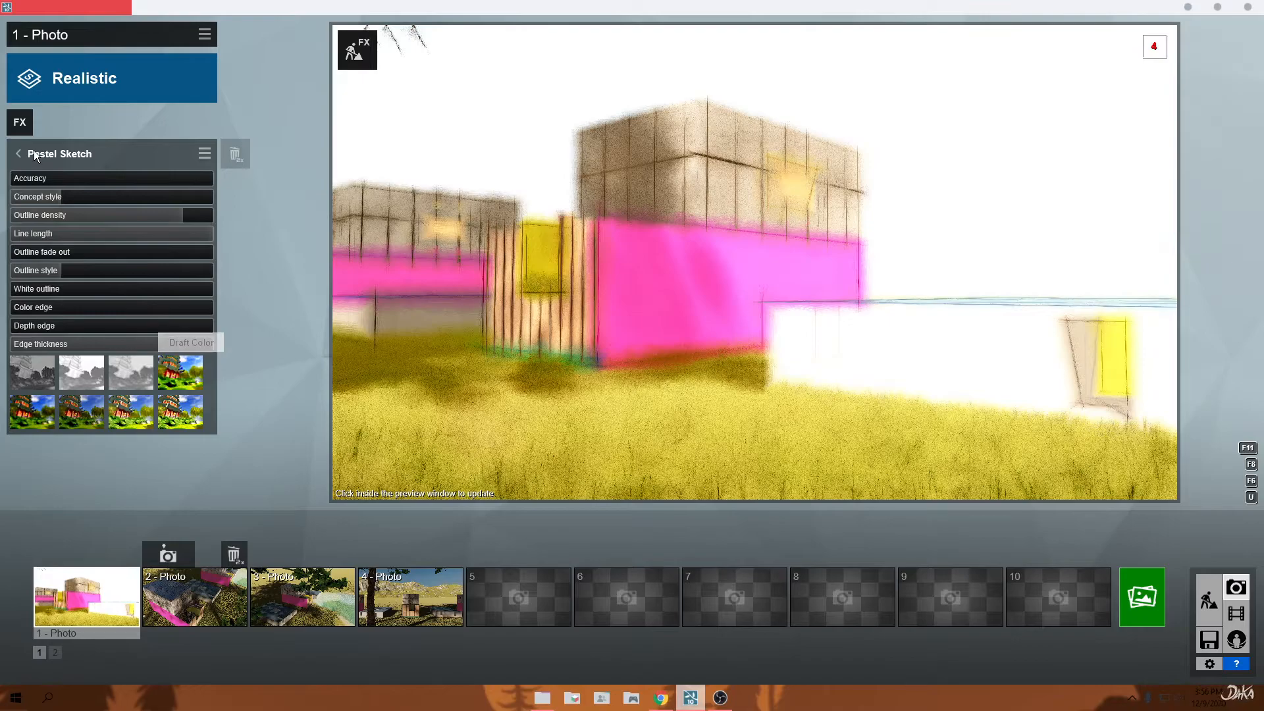
{"action": "left_click", "coordinate": [18, 155]}
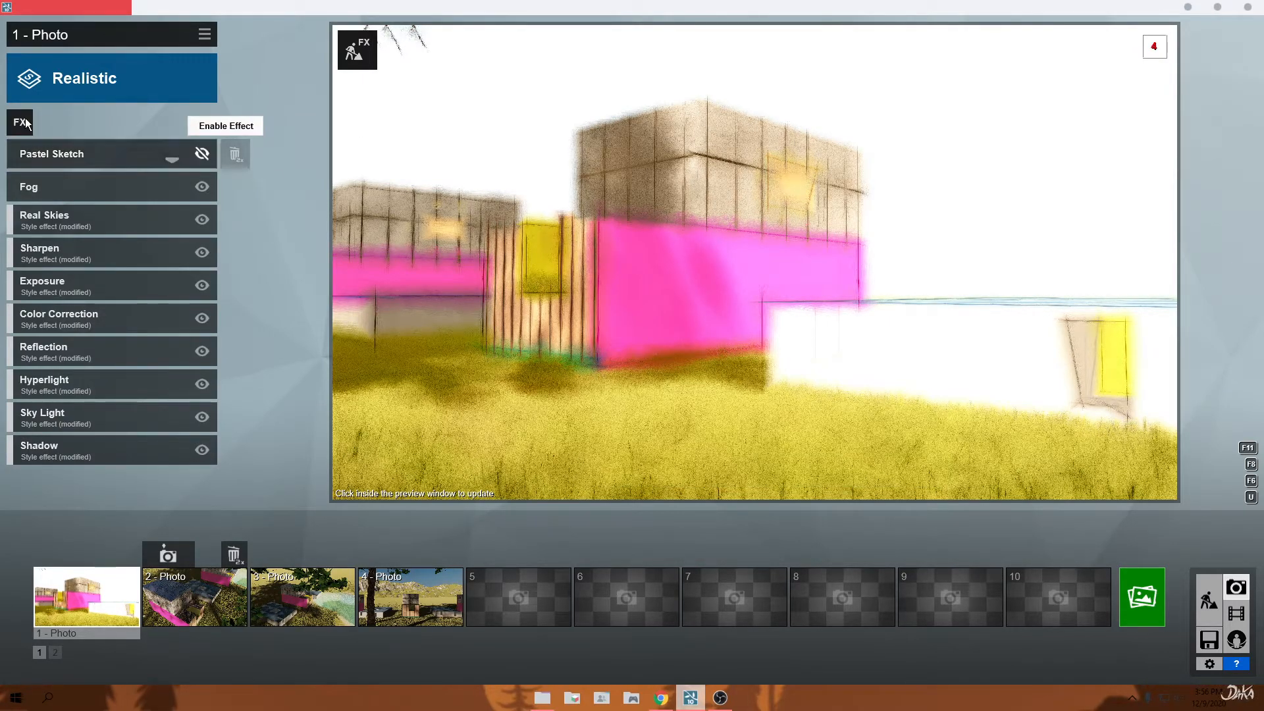
Add the Bloom effect from Artistic 2 to photo 1 with an amount of 0.5, then disable it.
{"action": "left_click", "coordinate": [20, 122]}
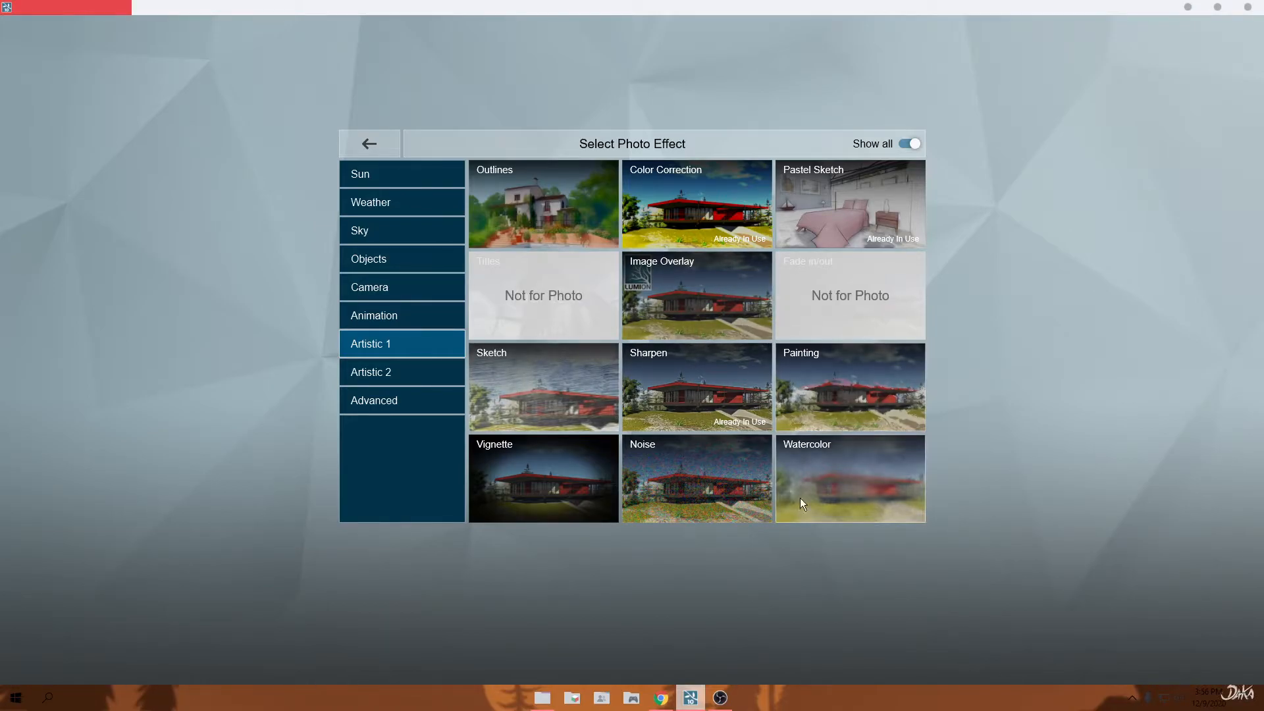
{"action": "left_click", "coordinate": [362, 371]}
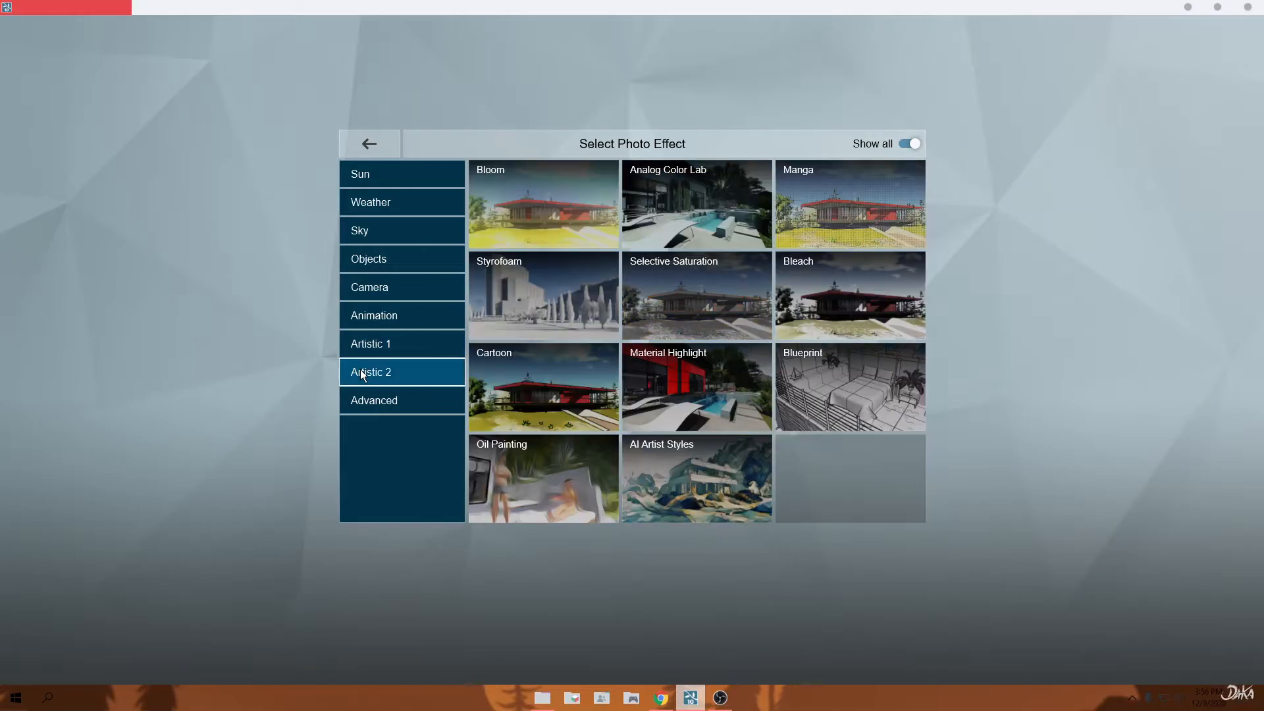
{"action": "left_click", "coordinate": [532, 197]}
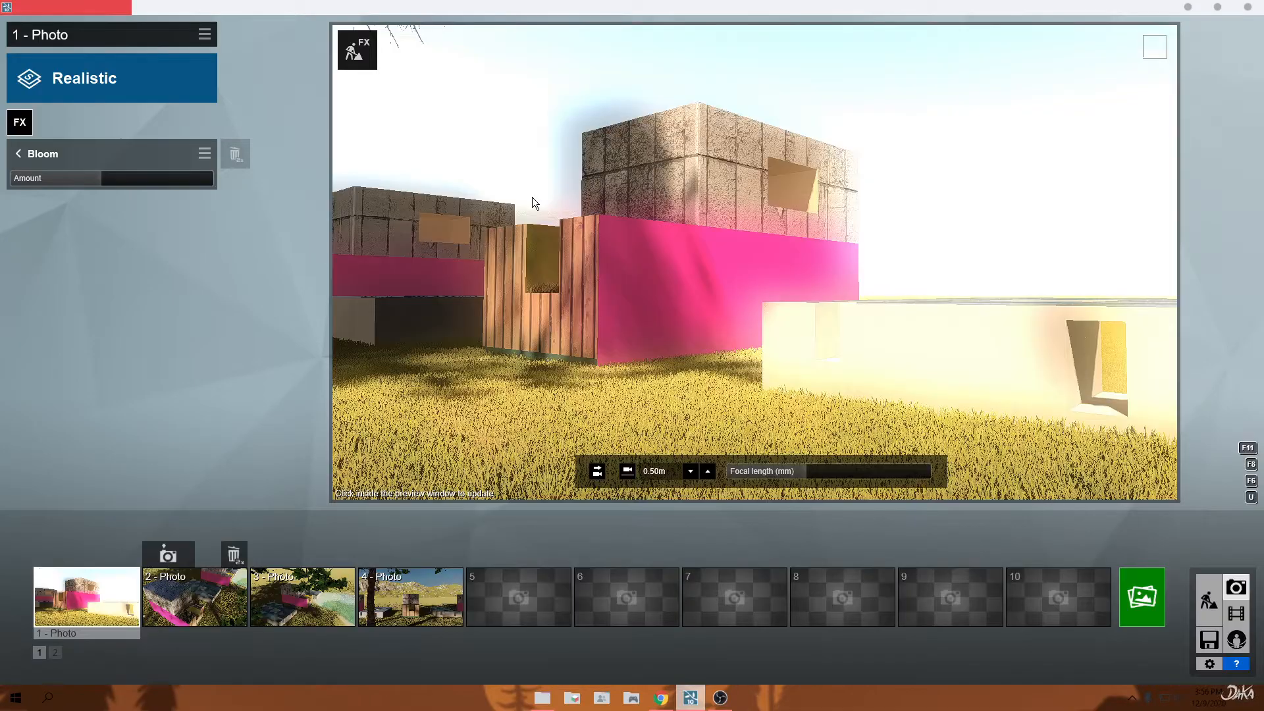
{"action": "mouse_move", "coordinate": [100, 177]}
{"action": "left_mouse_down"}
{"action": "mouse_move", "coordinate": [224, 185]}
{"action": "mouse_move", "coordinate": [78, 186]}
{"action": "left_mouse_up"}
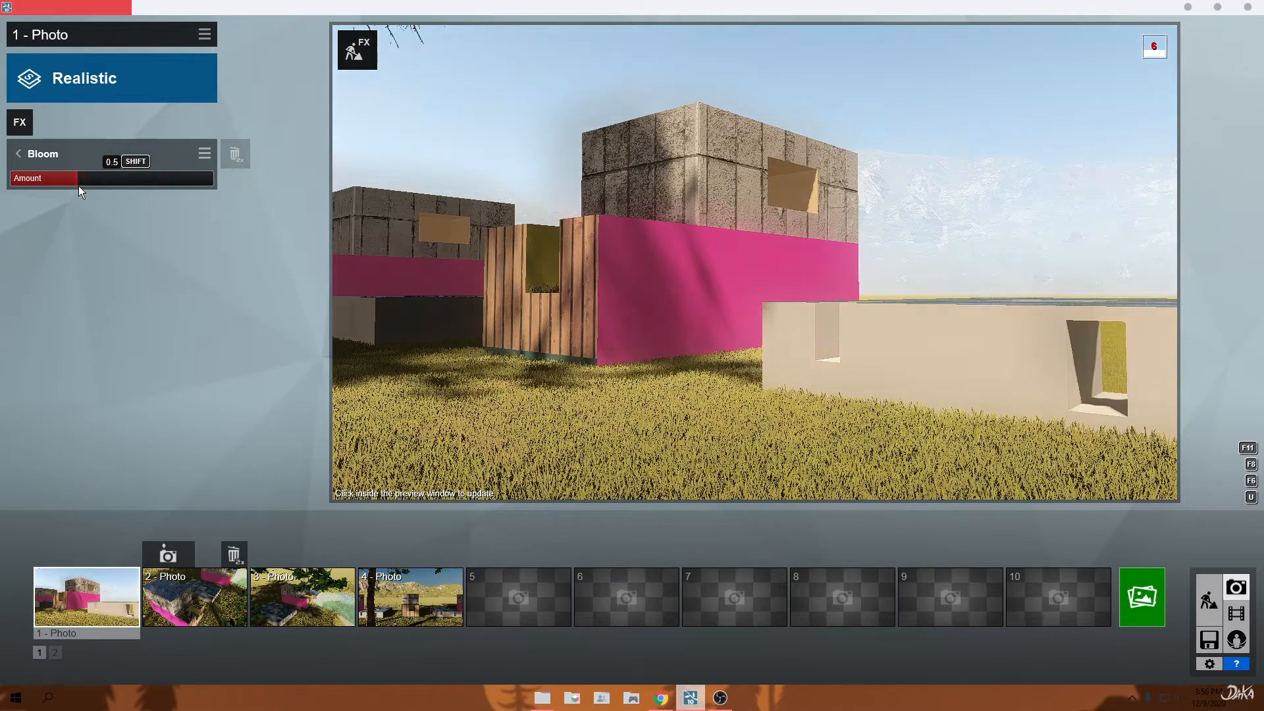
{"action": "left_click", "coordinate": [19, 156]}
{"action": "left_click", "coordinate": [202, 154]}
Add the Styrofoam effect to photo 1, disable it and return to the effect selection.
{"action": "left_click", "coordinate": [19, 123]}
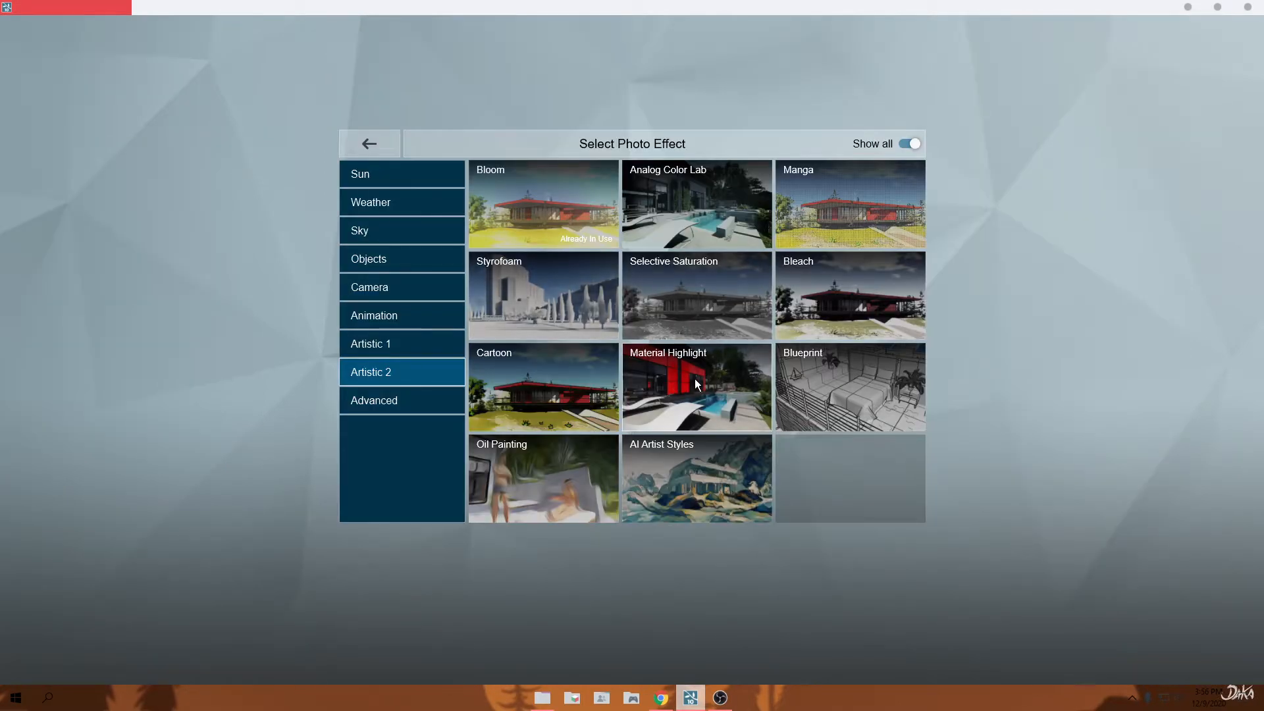
{"action": "left_click", "coordinate": [567, 301]}
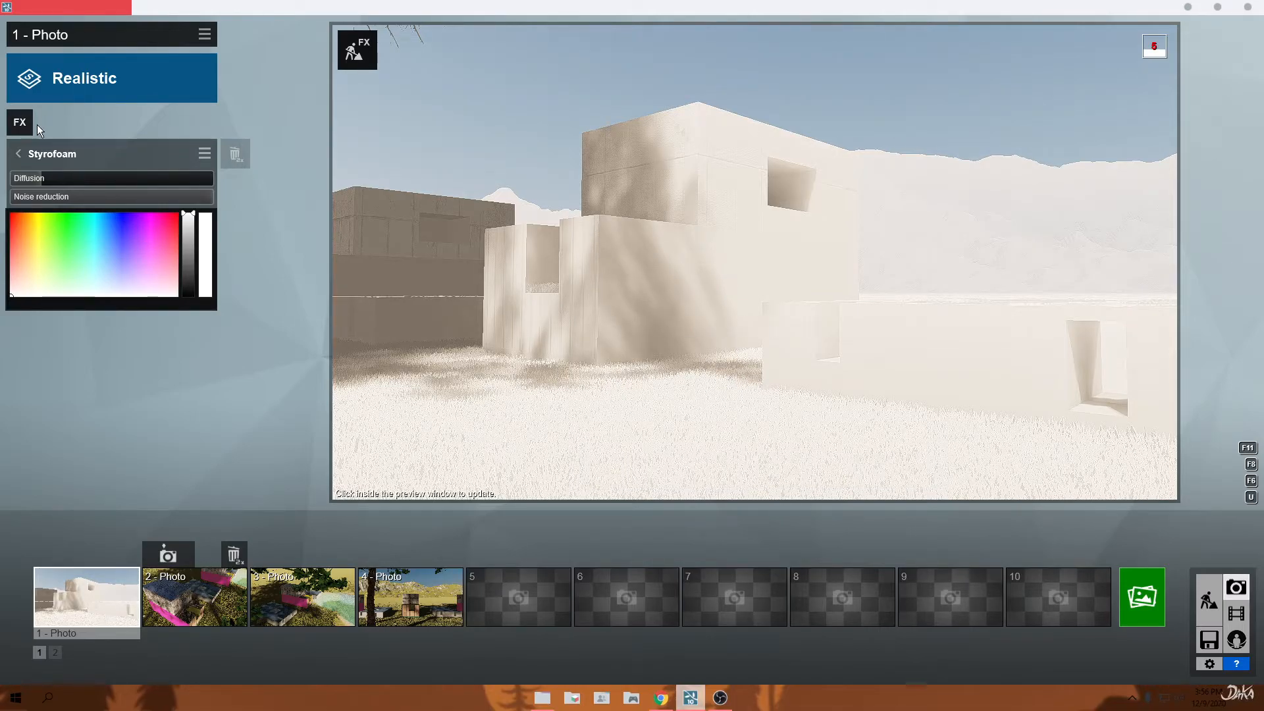
{"action": "left_click", "coordinate": [95, 162]}
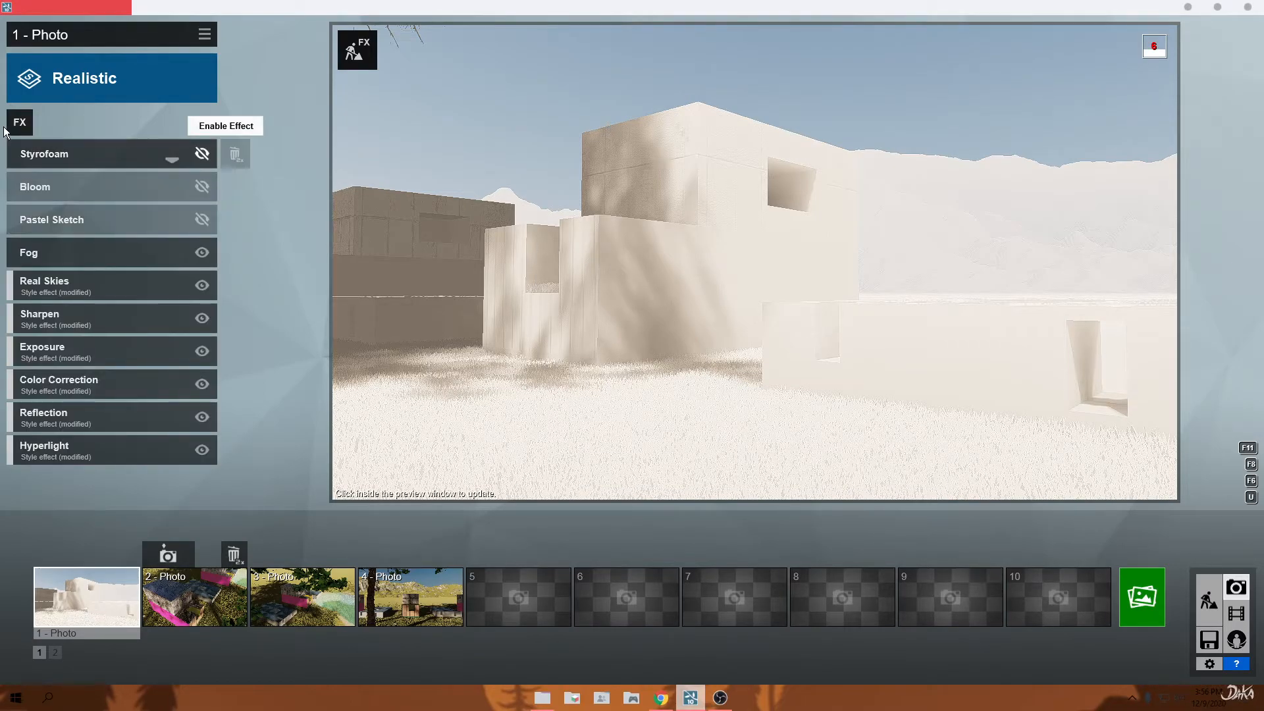
{"action": "left_click", "coordinate": [200, 155]}
{"action": "left_click", "coordinate": [20, 121]}
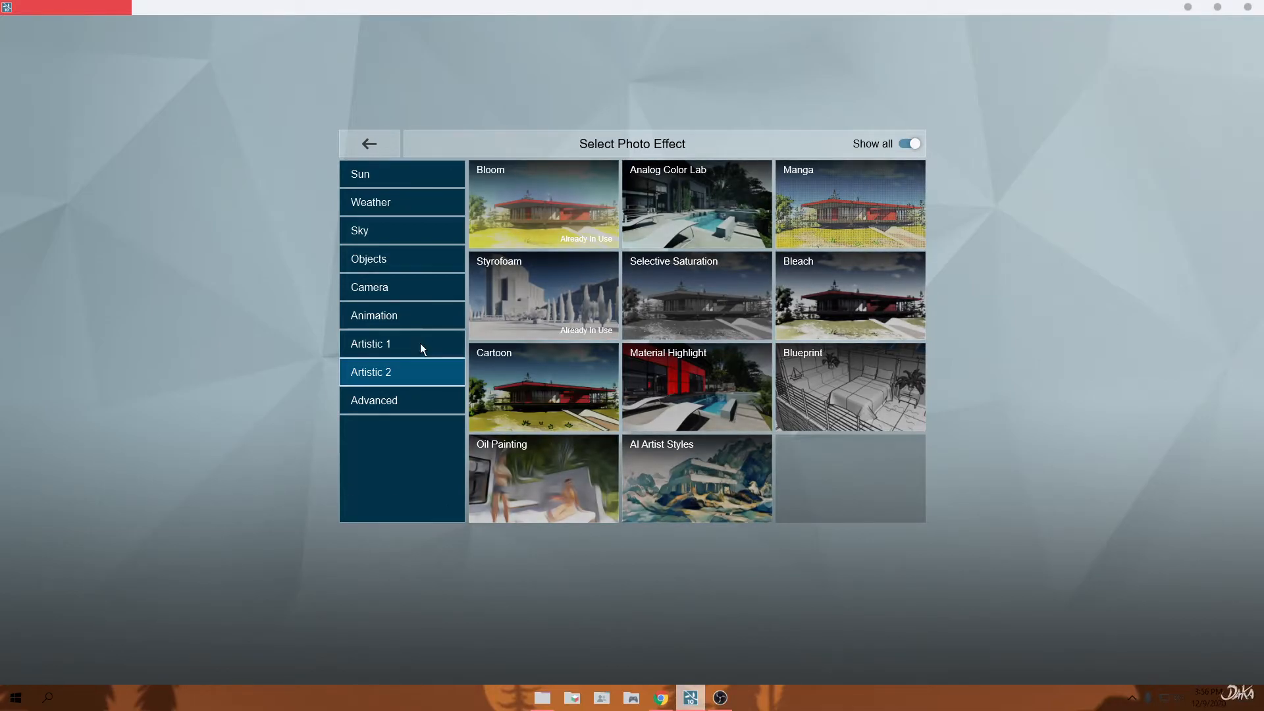
Add the Print Poster Enhancer effect from the Advanced category to photo 1 and return to its effect list.
{"action": "left_click", "coordinate": [396, 395]}
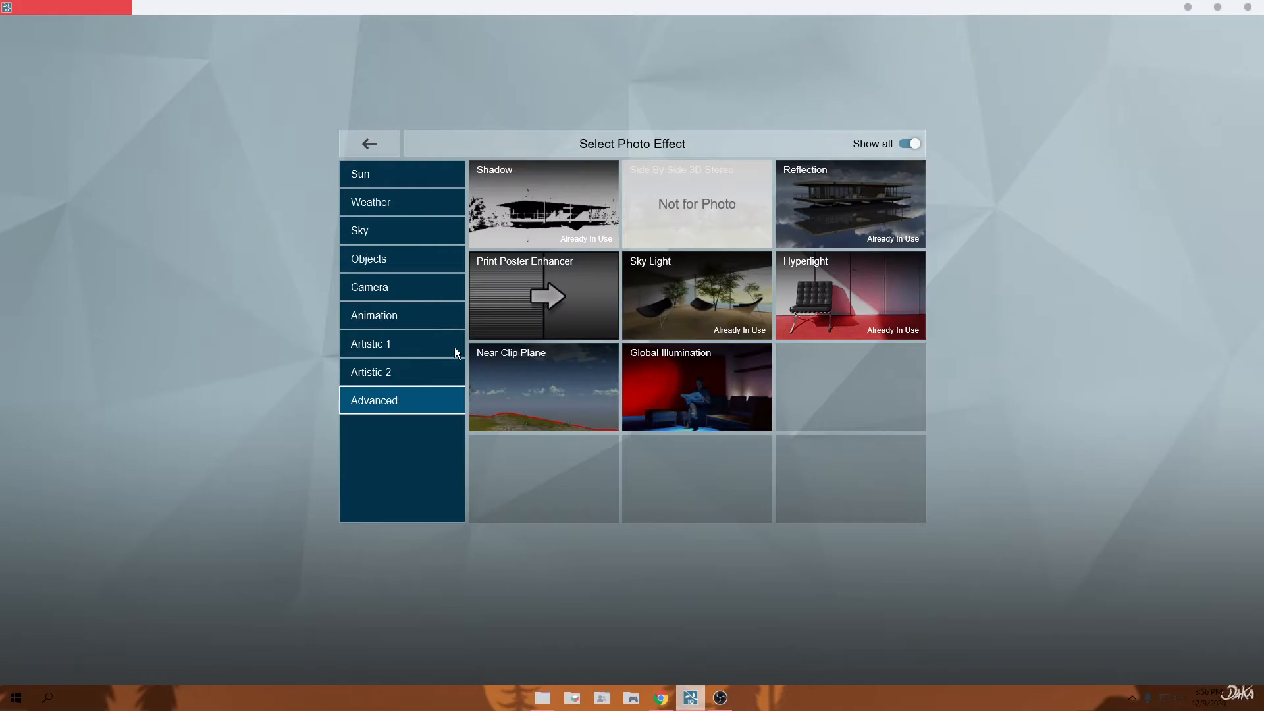
{"action": "left_click", "coordinate": [533, 269]}
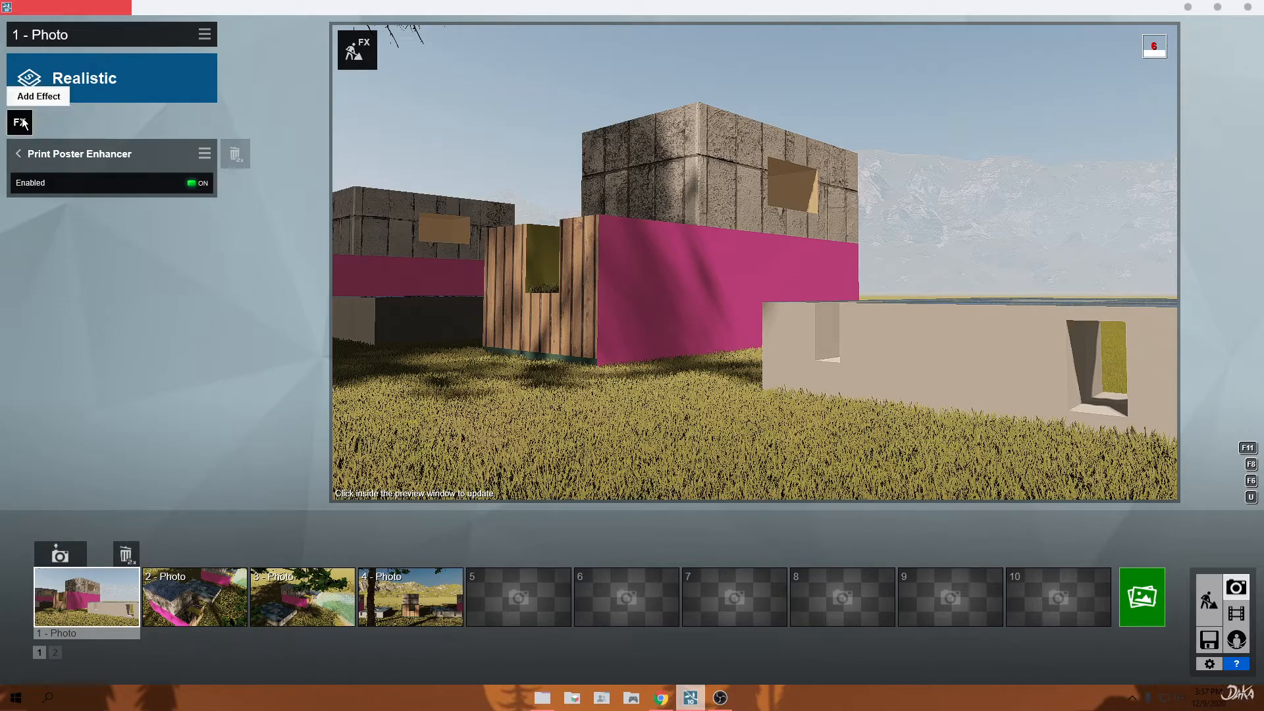
{"action": "left_click", "coordinate": [17, 158]}
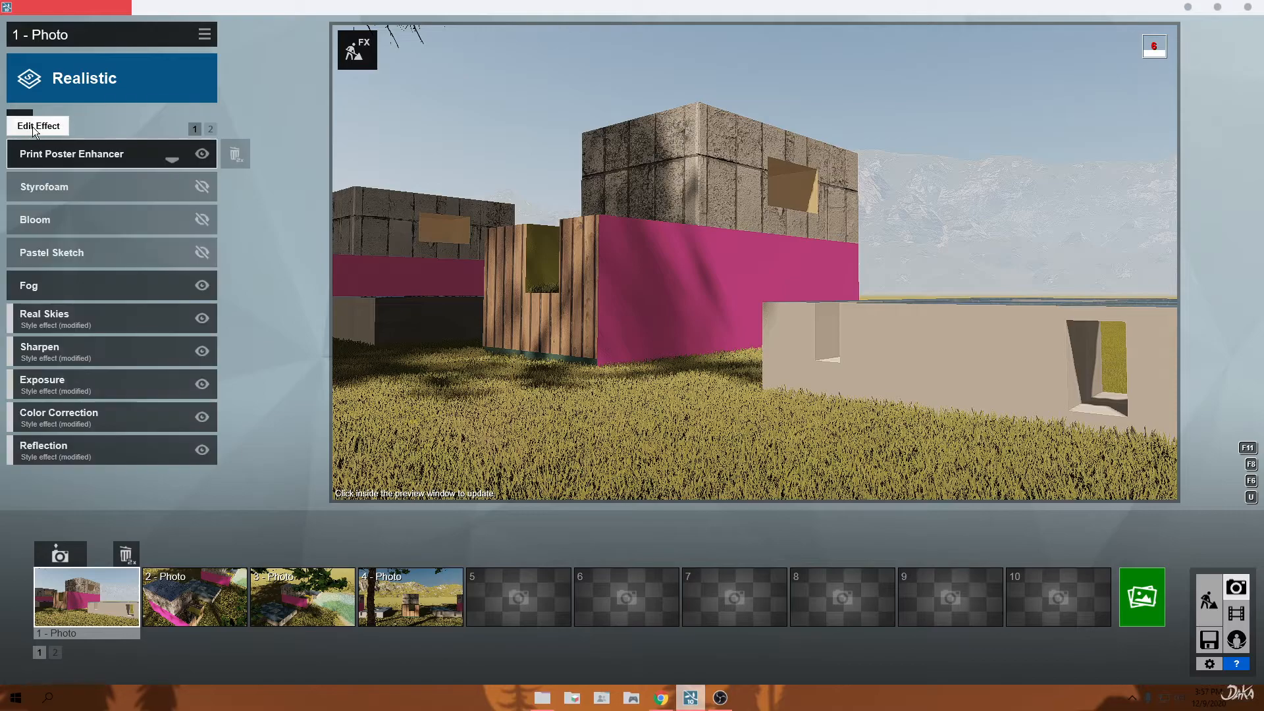
Add the Print Poster Enhancer effect to photo 2 and photo 3.
{"action": "left_click", "coordinate": [187, 587]}
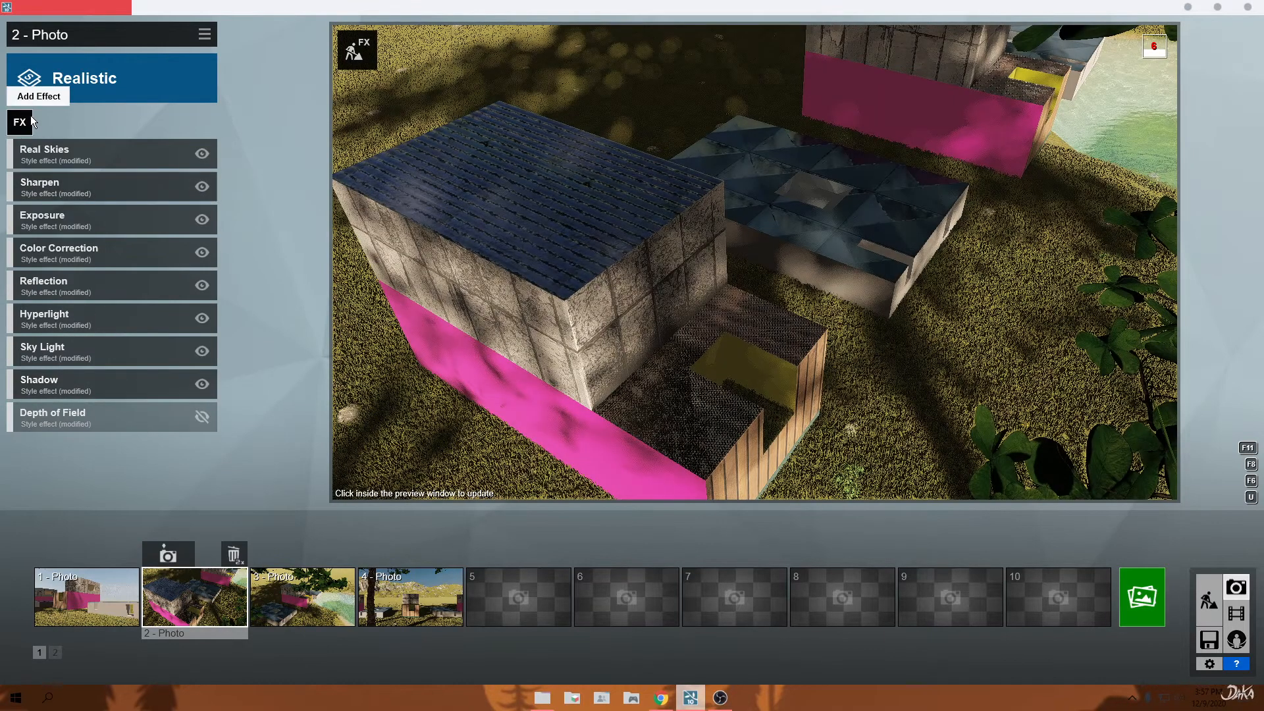
{"action": "left_click", "coordinate": [29, 117]}
{"action": "left_click", "coordinate": [543, 288]}
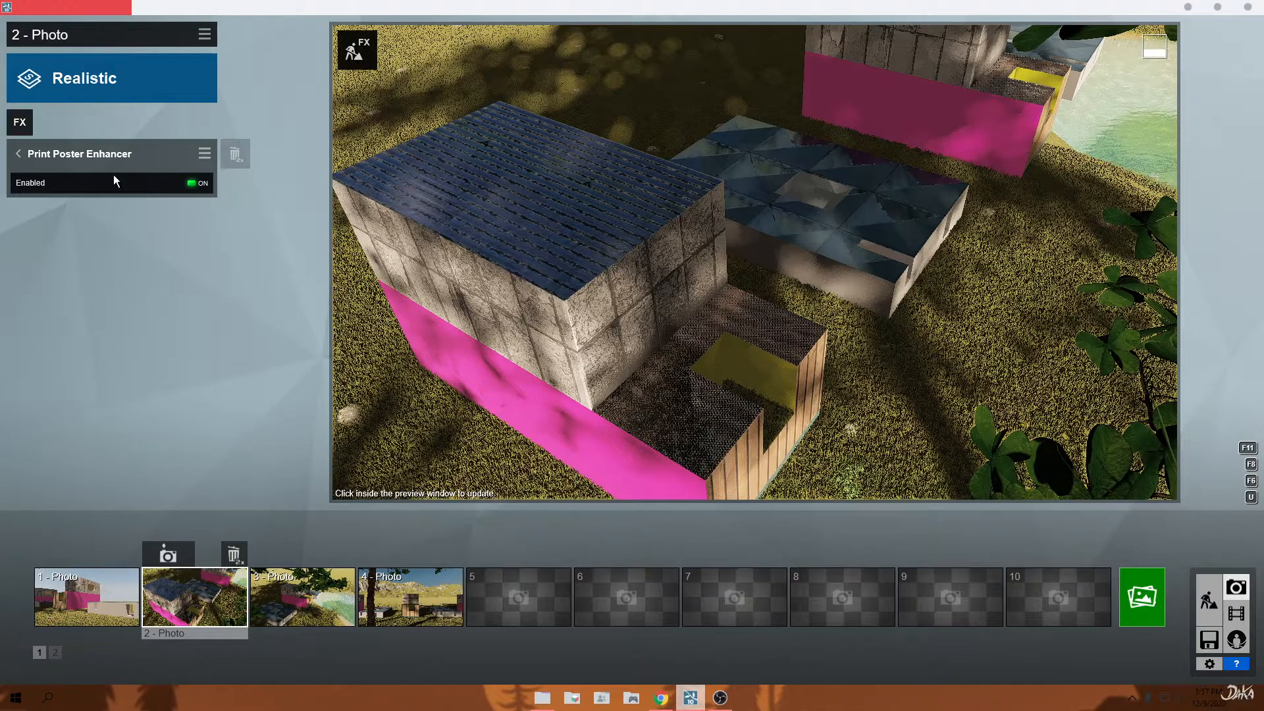
{"action": "left_click", "coordinate": [285, 585]}
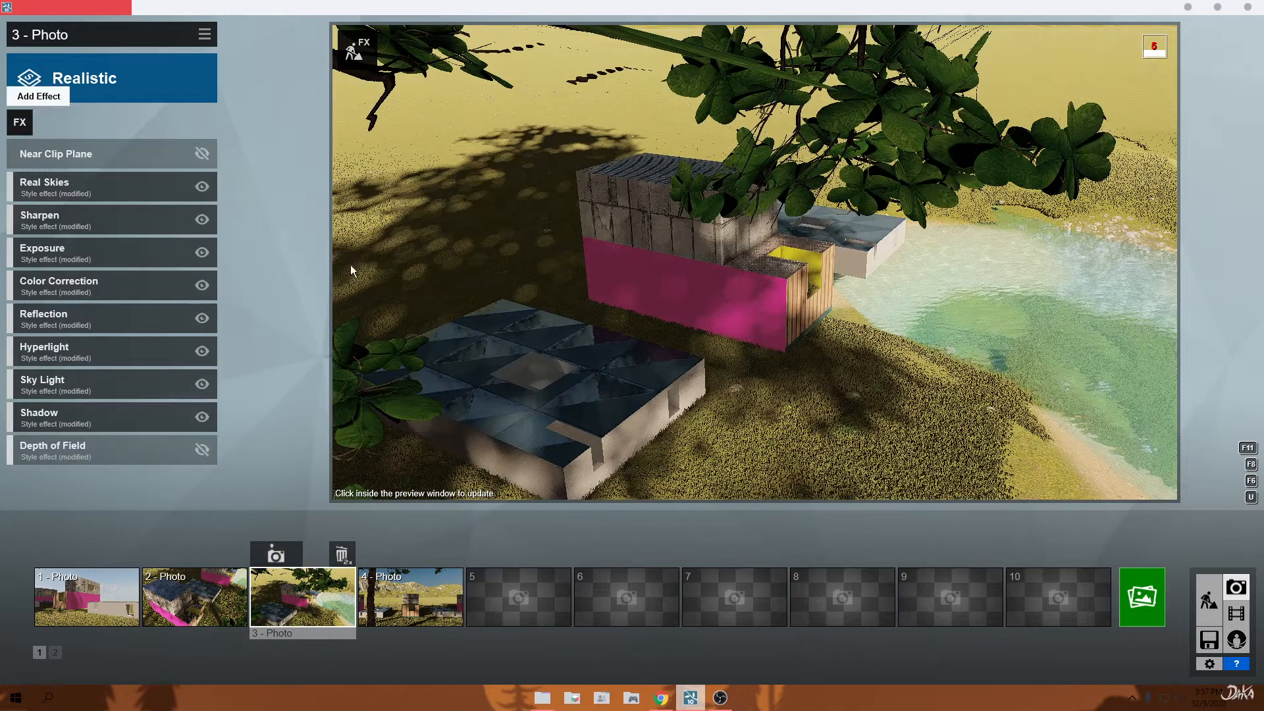
{"action": "left_click", "coordinate": [20, 122]}
{"action": "left_click", "coordinate": [530, 273]}
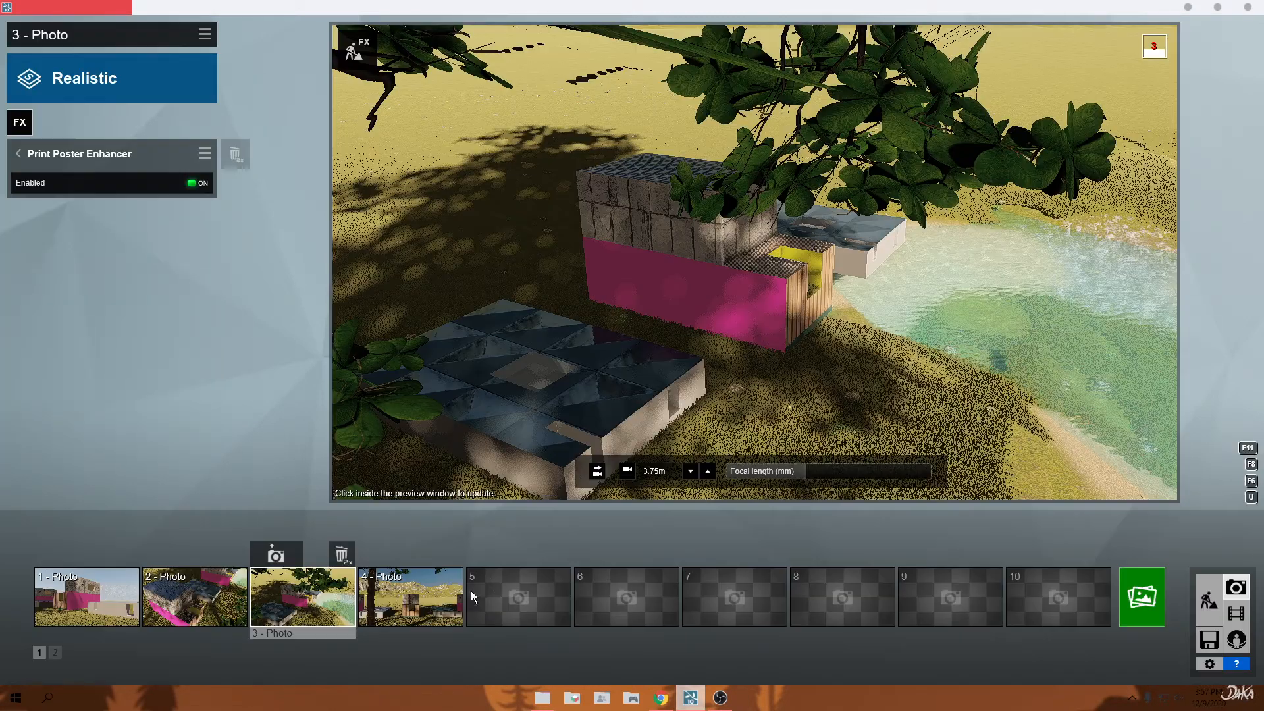
{"action": "left_click", "coordinate": [21, 122]}
{"action": "left_click", "coordinate": [551, 285]}
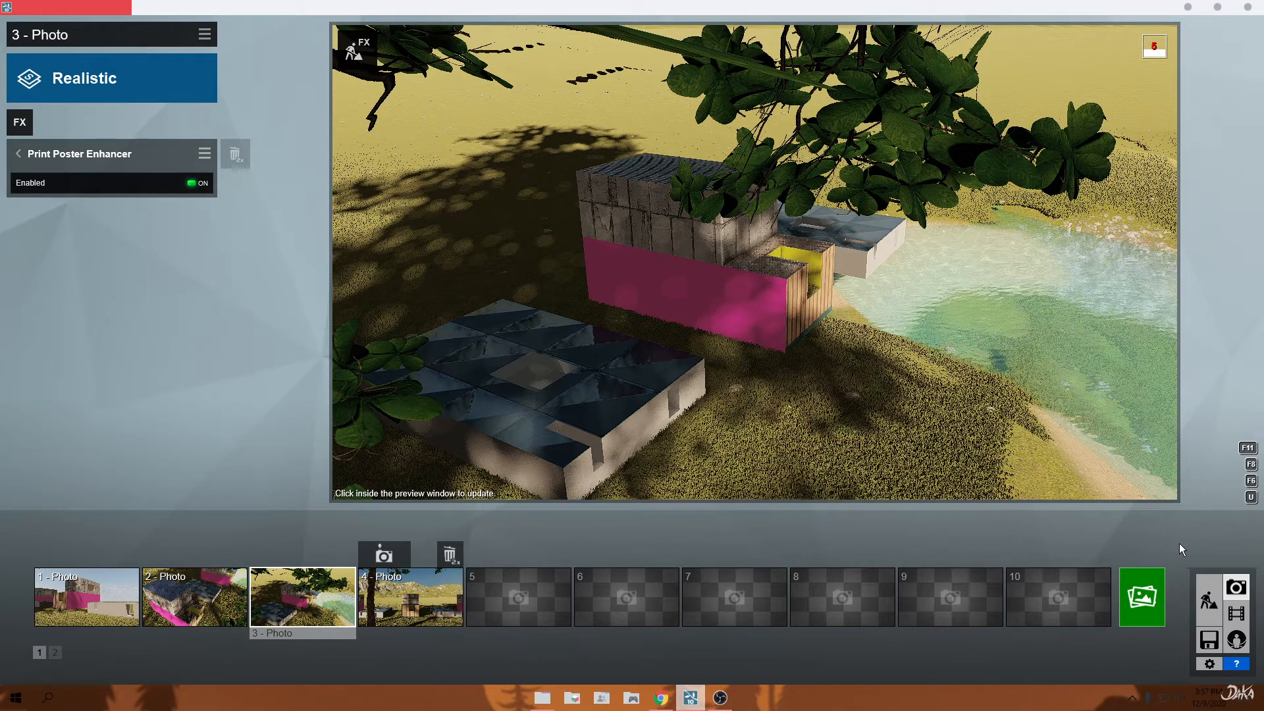
Render the current shot of photo 3 at Email size, 1280x720, saving it to the Desktop as the JPG file tesss.
{"action": "left_click", "coordinate": [1148, 600]}
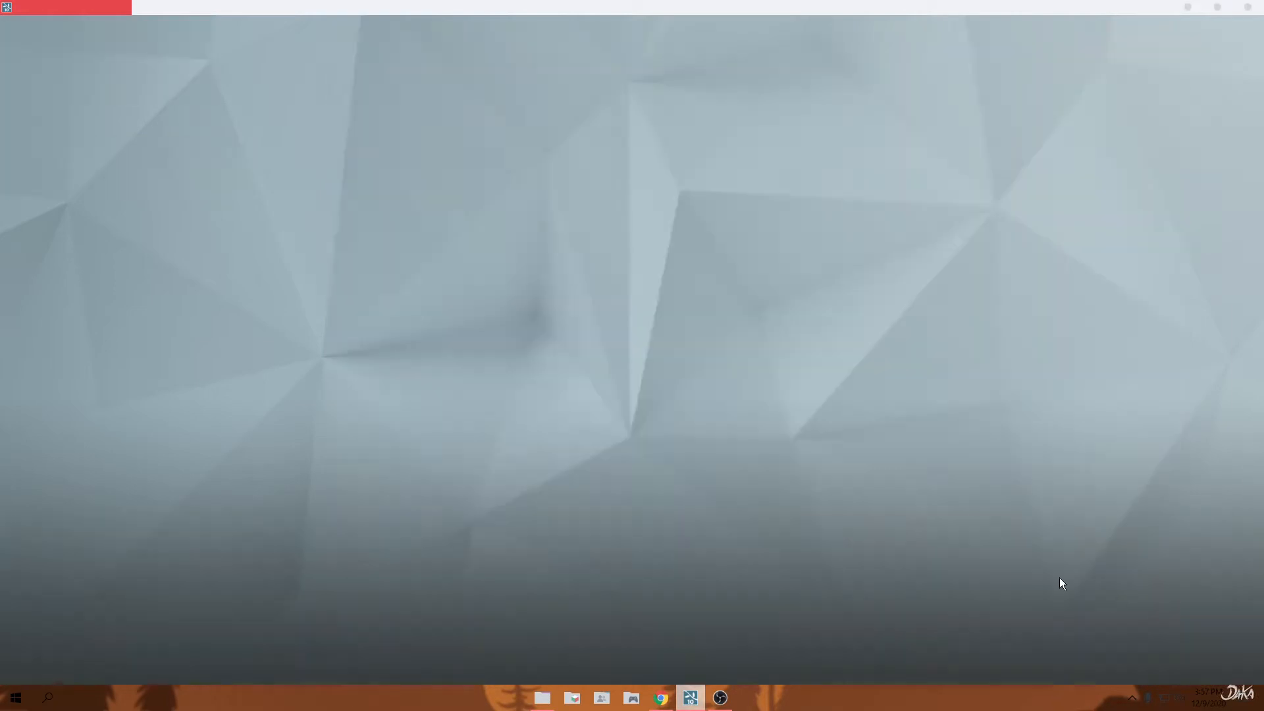
{"action": "left_click", "coordinate": [329, 123]}
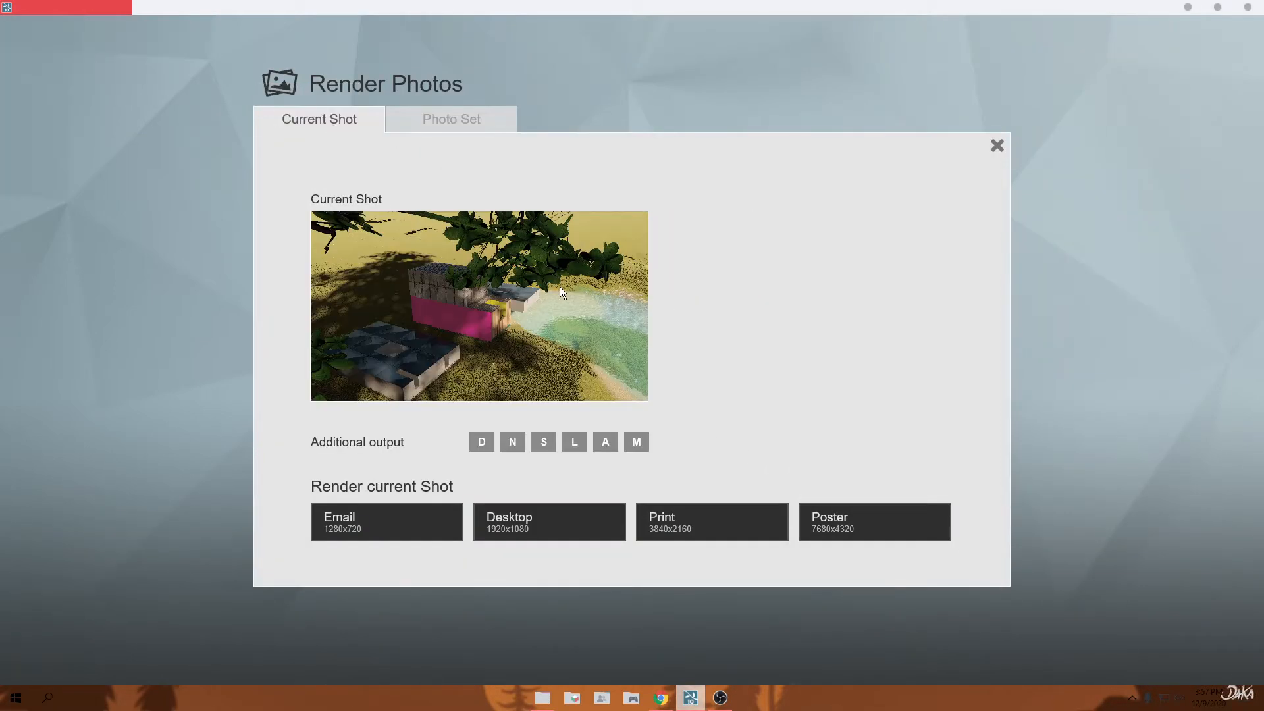
{"action": "left_click", "coordinate": [422, 523]}
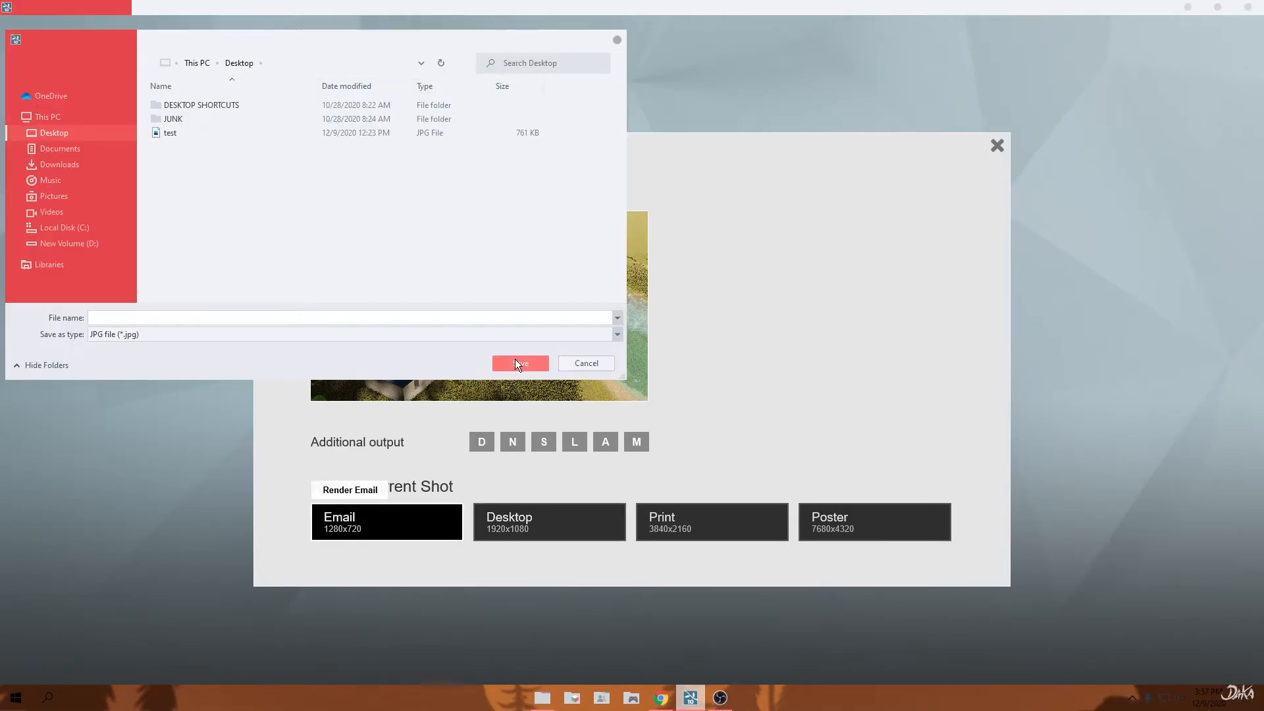
{"action": "left_click", "coordinate": [513, 318]}
{"action": "type", "text": "test"}
{"action": "key", "text": "Return"}
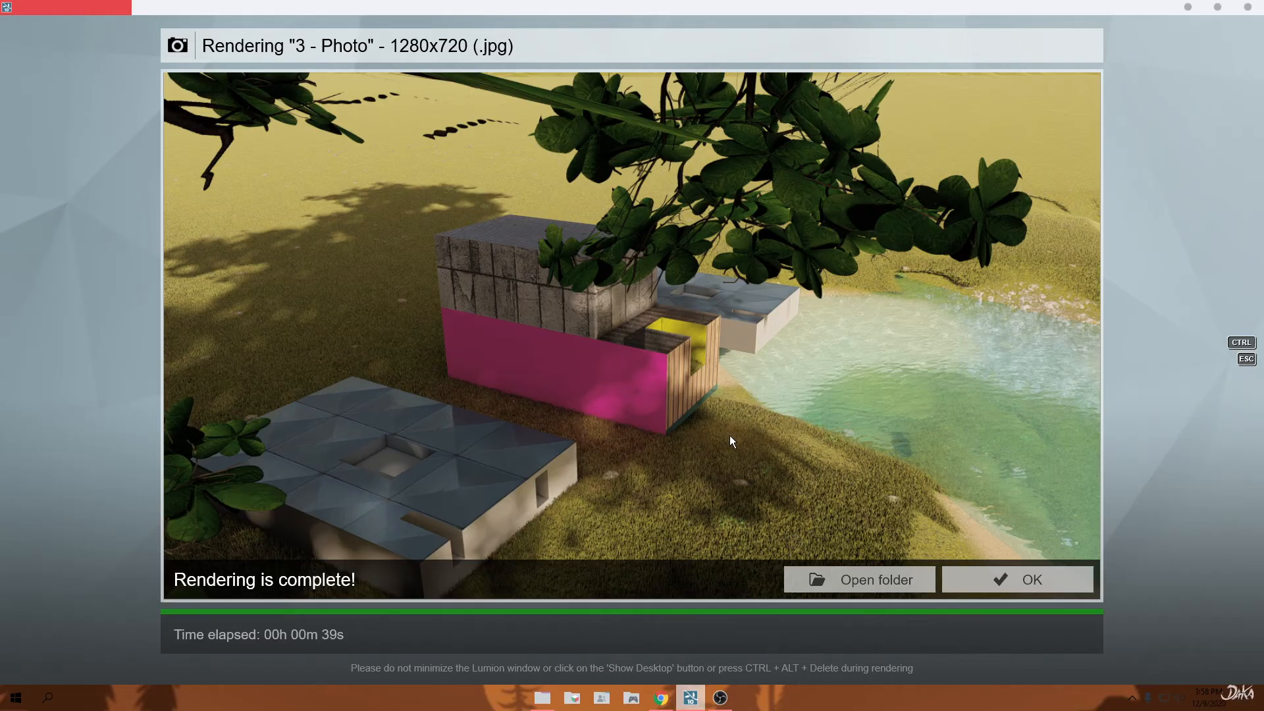
Open the render's output folder and view the image tesss.
{"action": "left_click", "coordinate": [871, 576]}
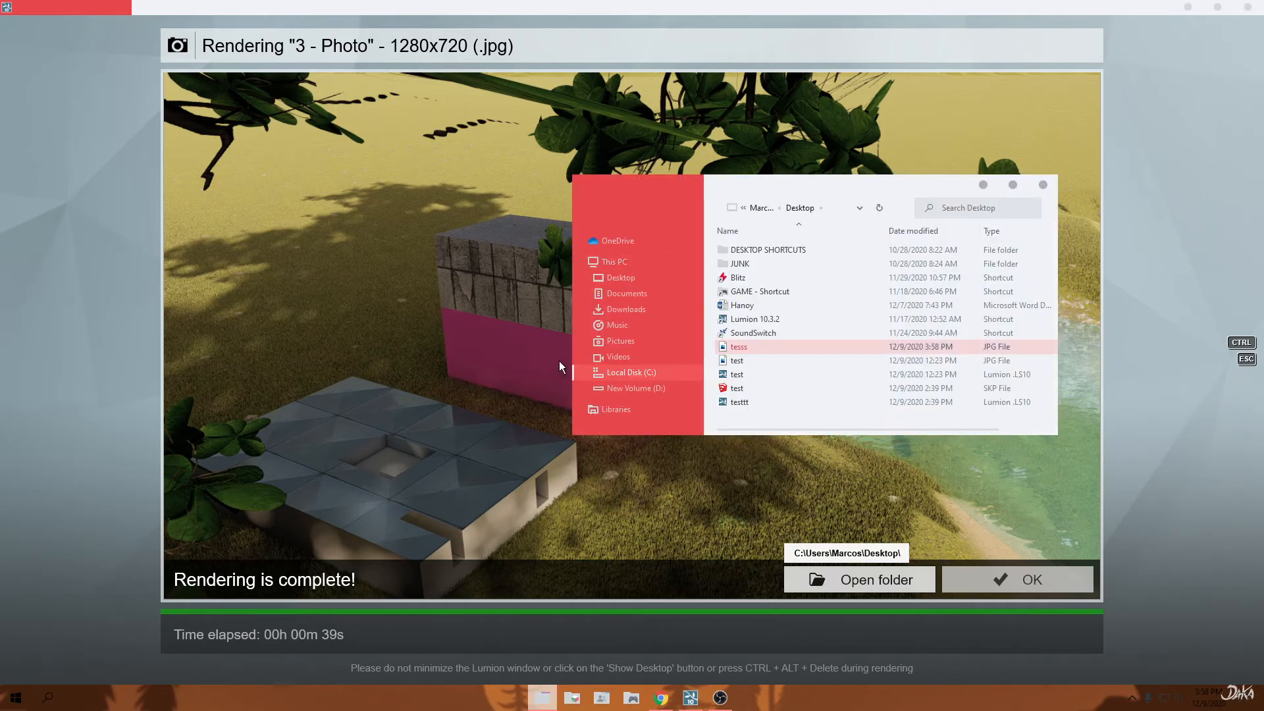
{"action": "double_click", "coordinate": [780, 347]}
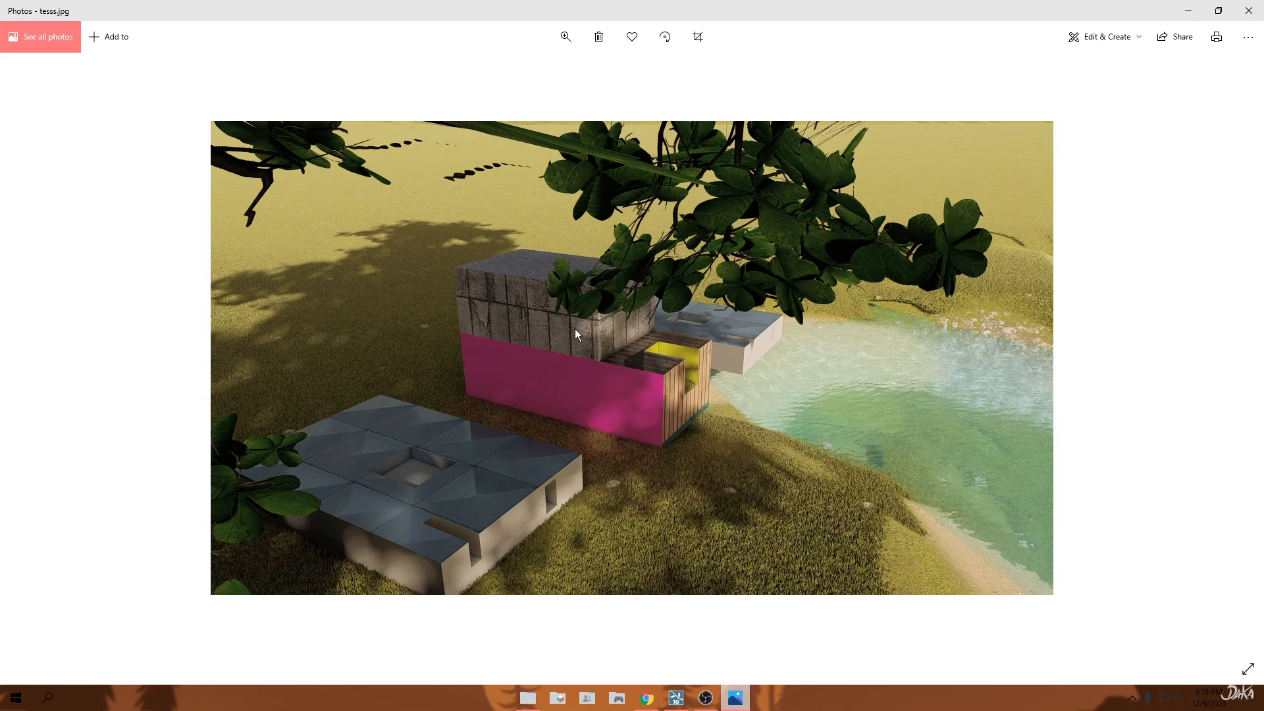
{"action": "mouse_move", "coordinate": [690, 704]}
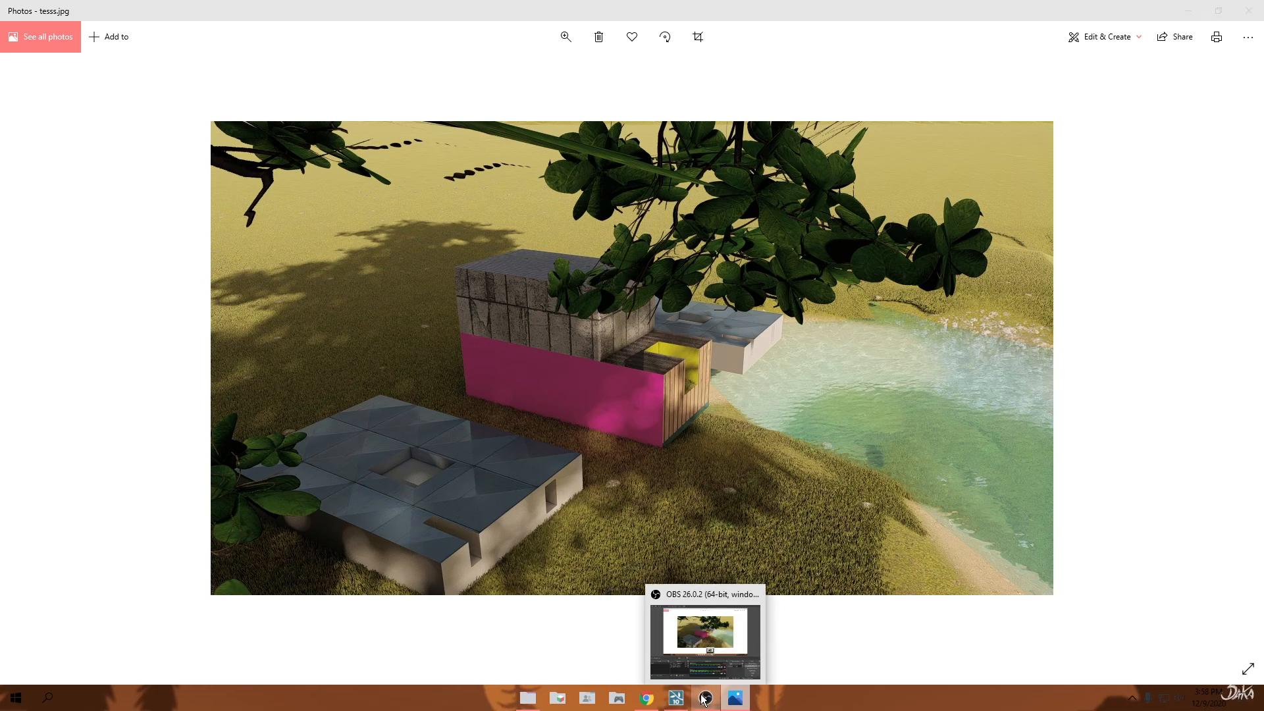
{"action": "left_click", "coordinate": [724, 674]}
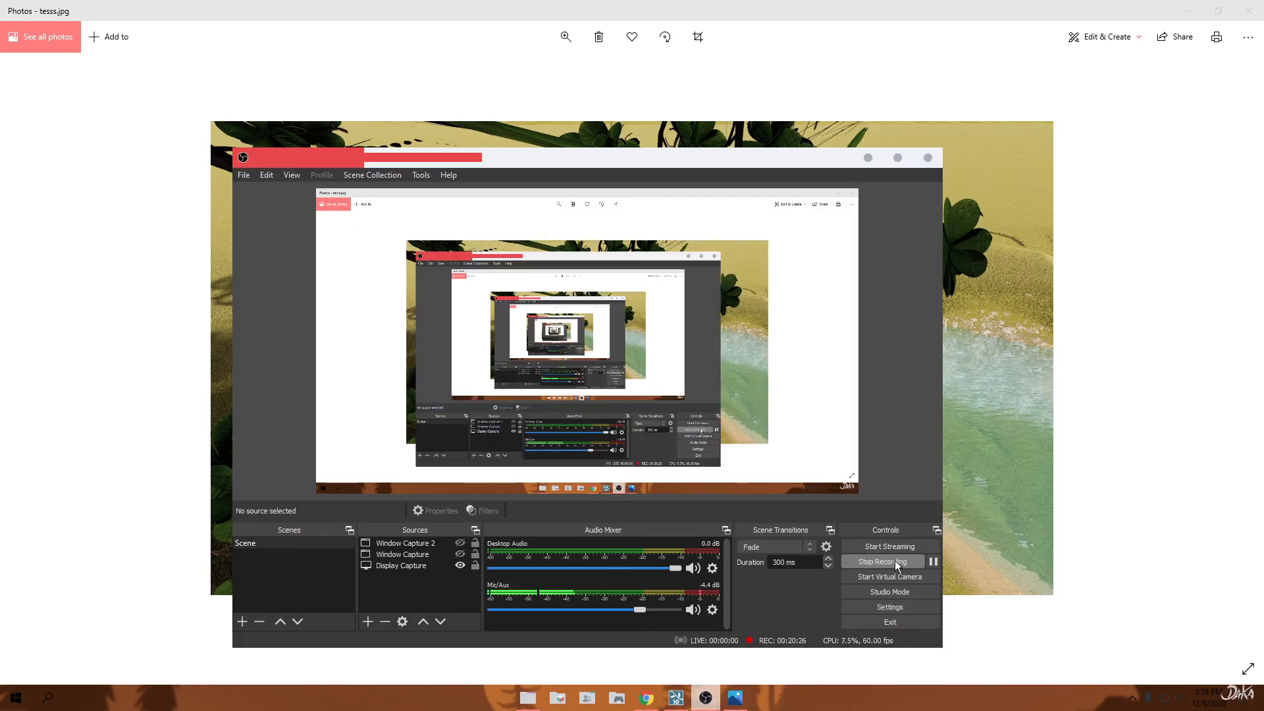